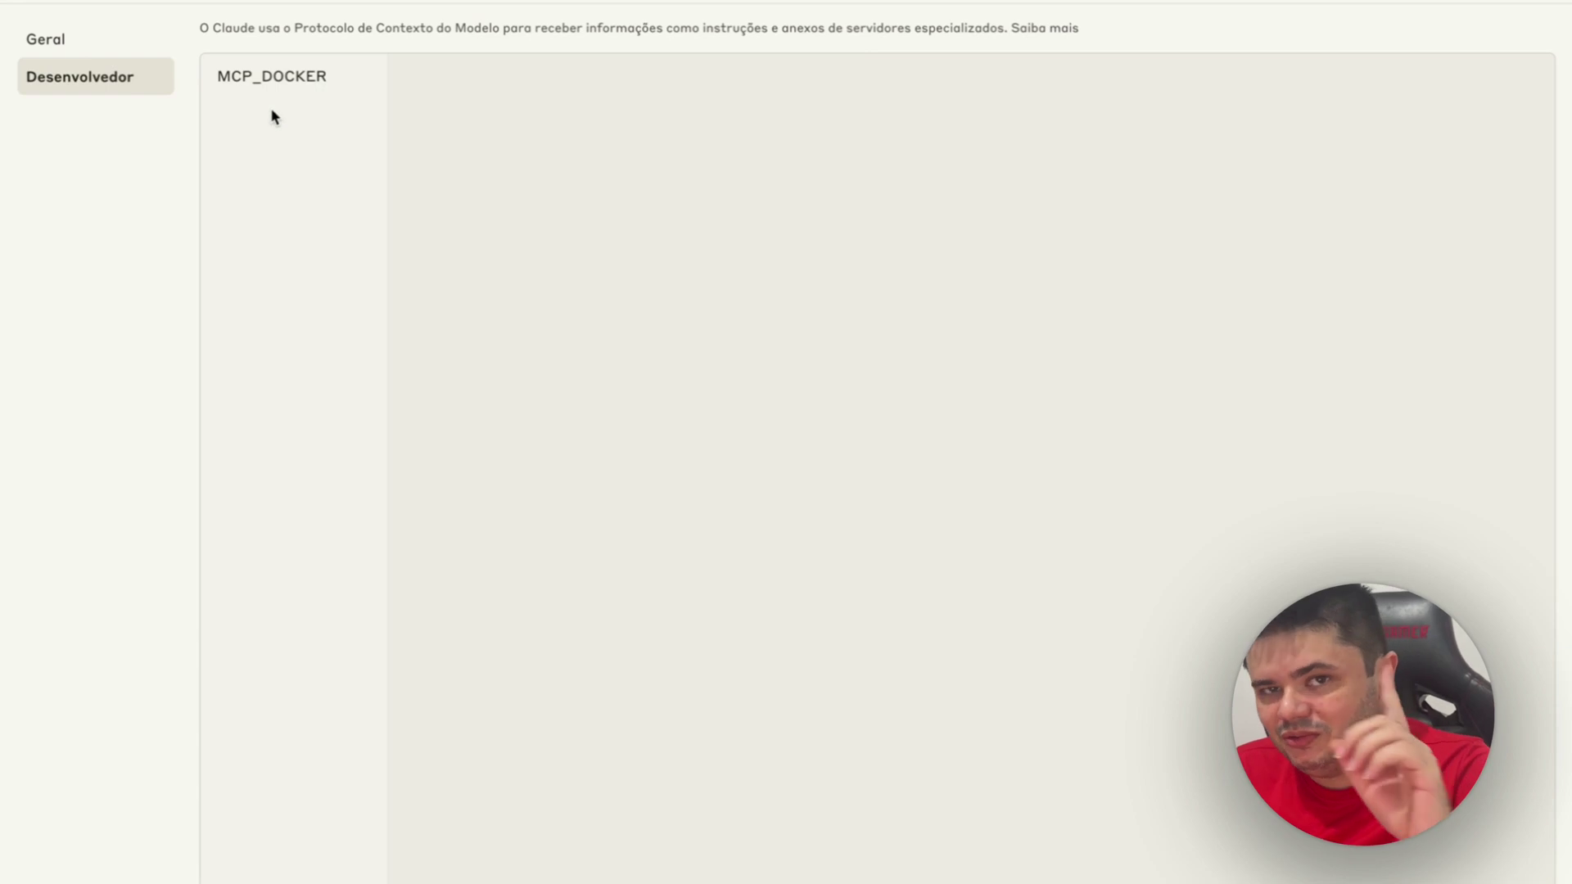
- Review the MCP_DOCKER server's details in Claude's developer settings and display the MCP server catalog in Docker Desktop's MCP Toolkit
click(311, 91)
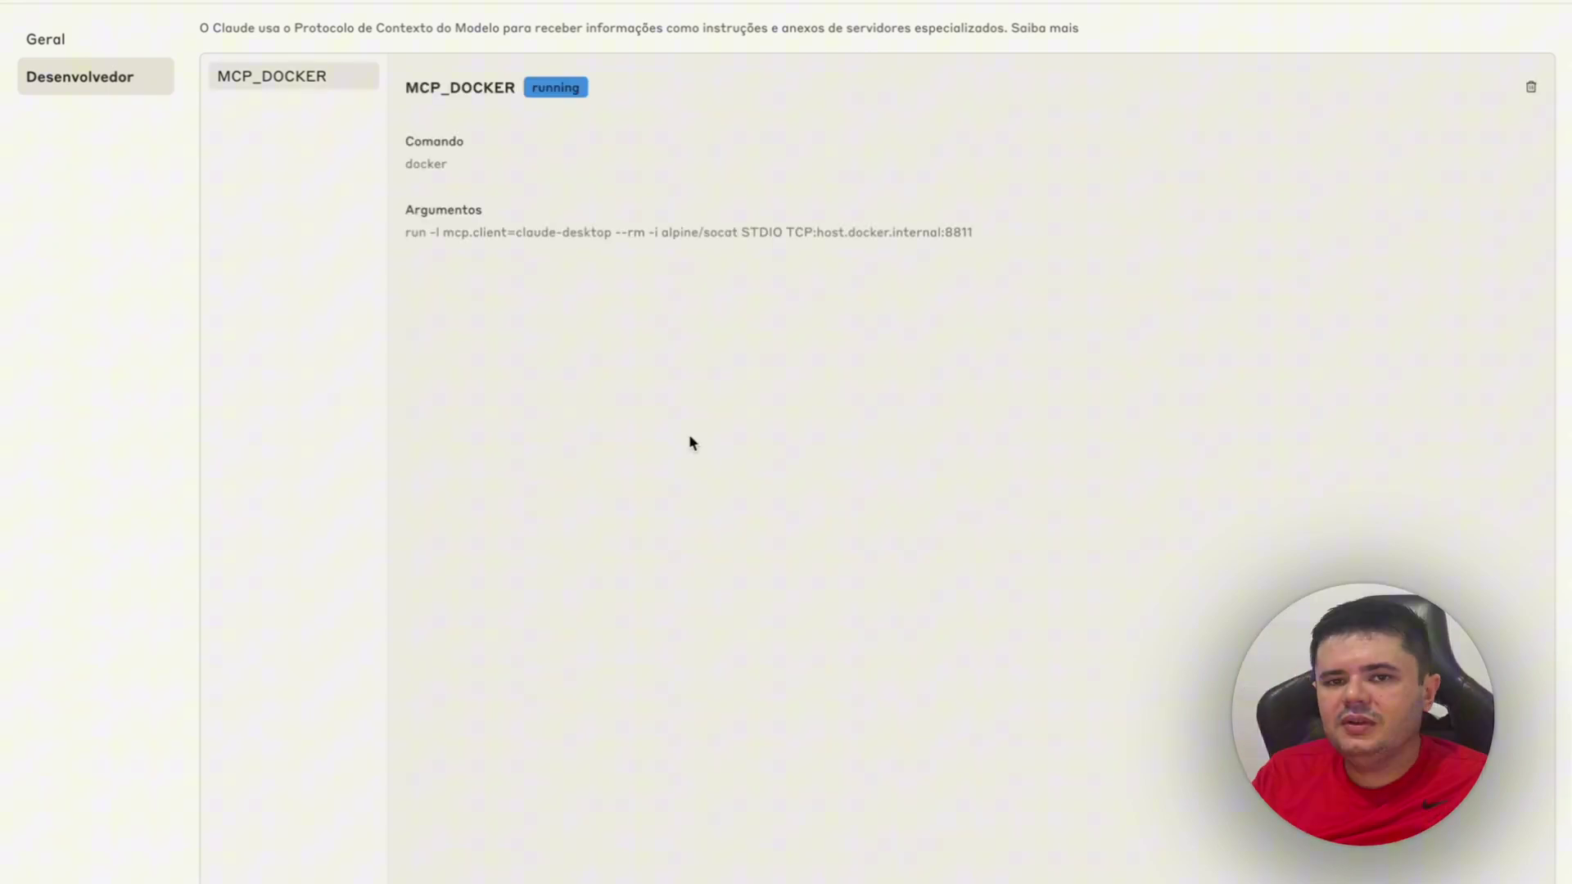
key(ctrl+Right)
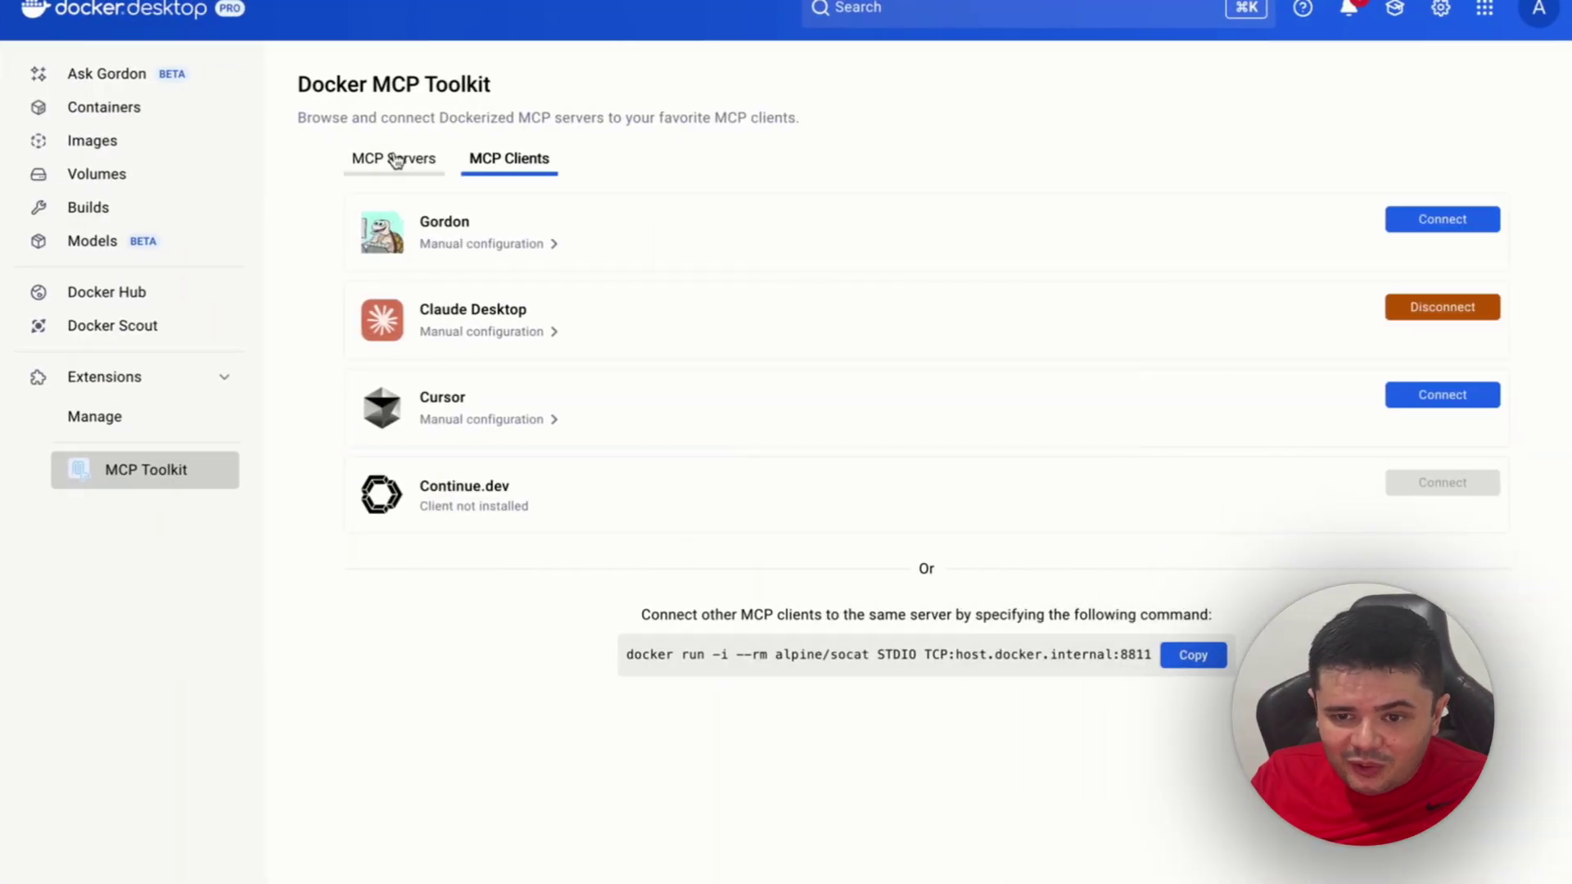
click(396, 161)
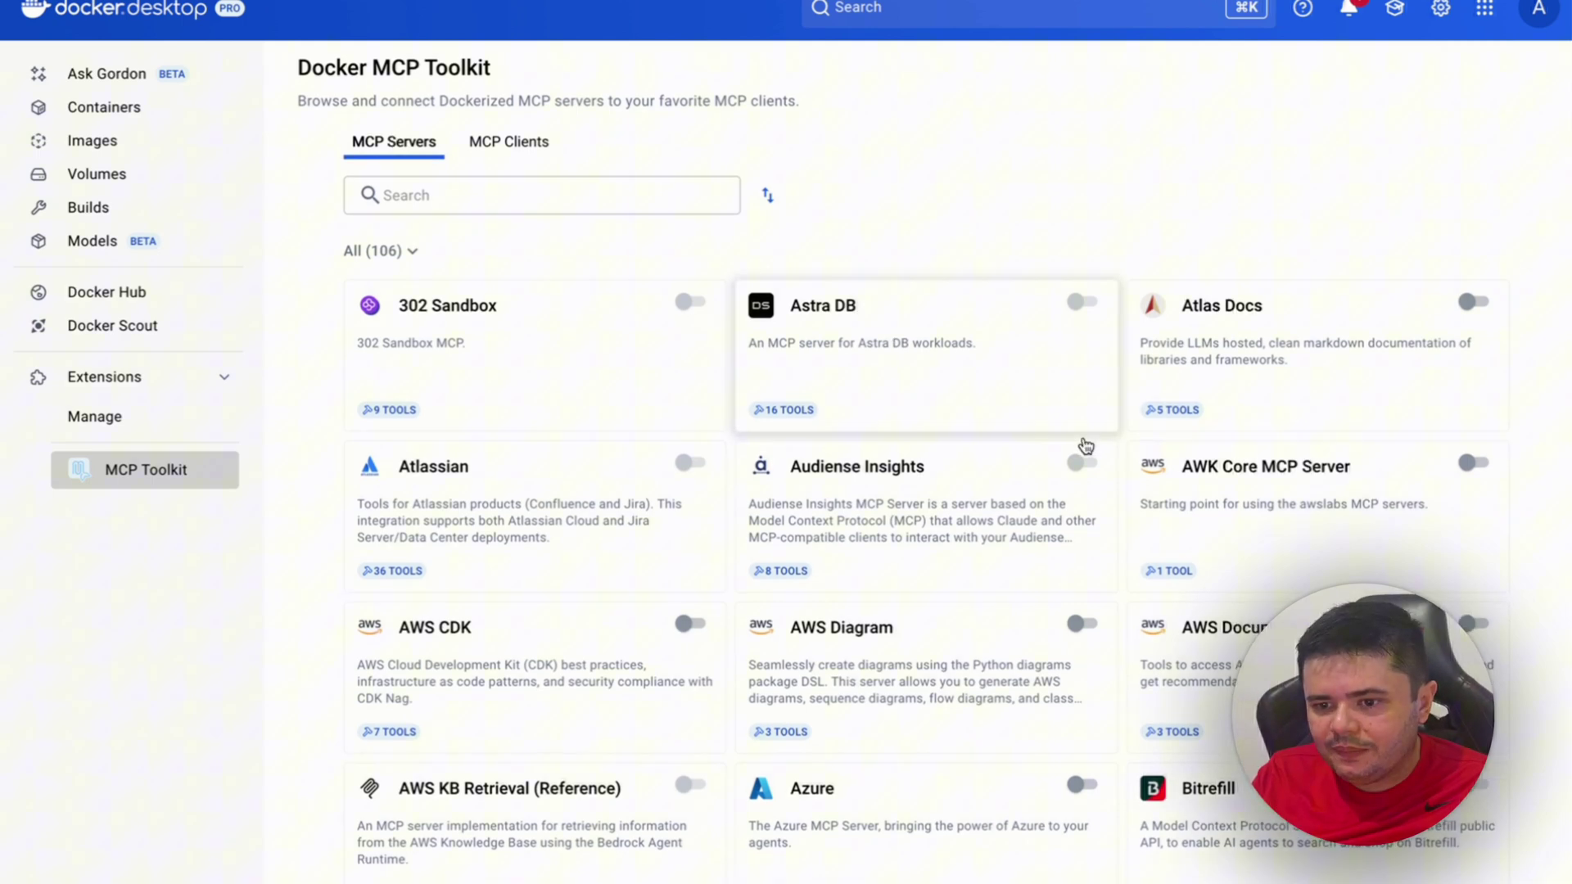
- Look through the MCP server catalog and try to switch on the Context7 and Docker servers
scroll(1084, 445, down, 10)
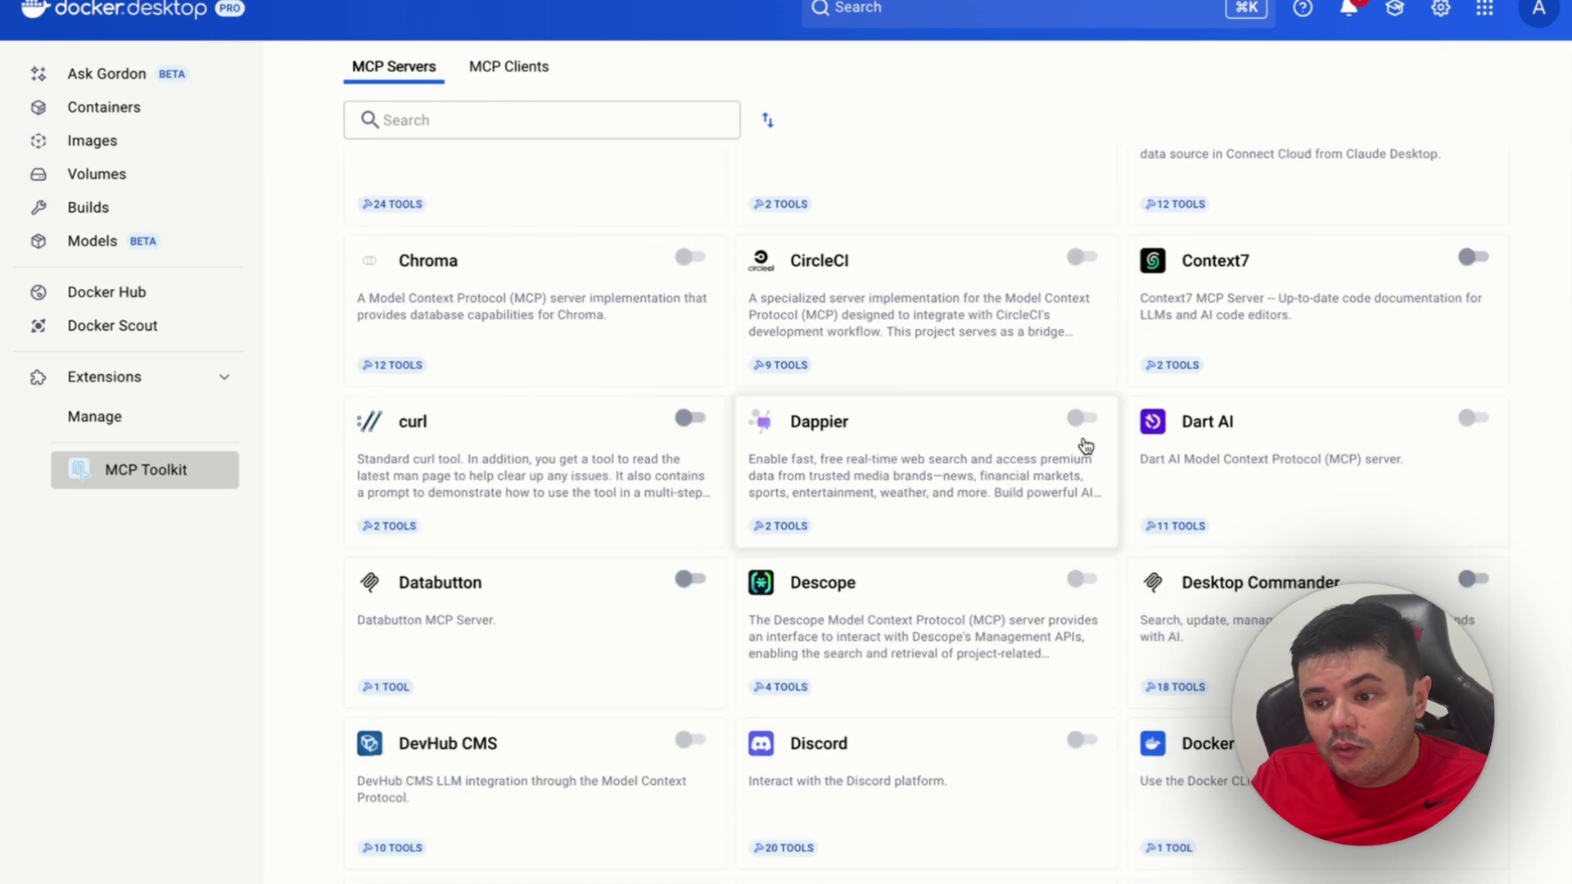
click(1475, 258)
scroll(1310, 479, down, 1)
scroll(1311, 479, down, 5)
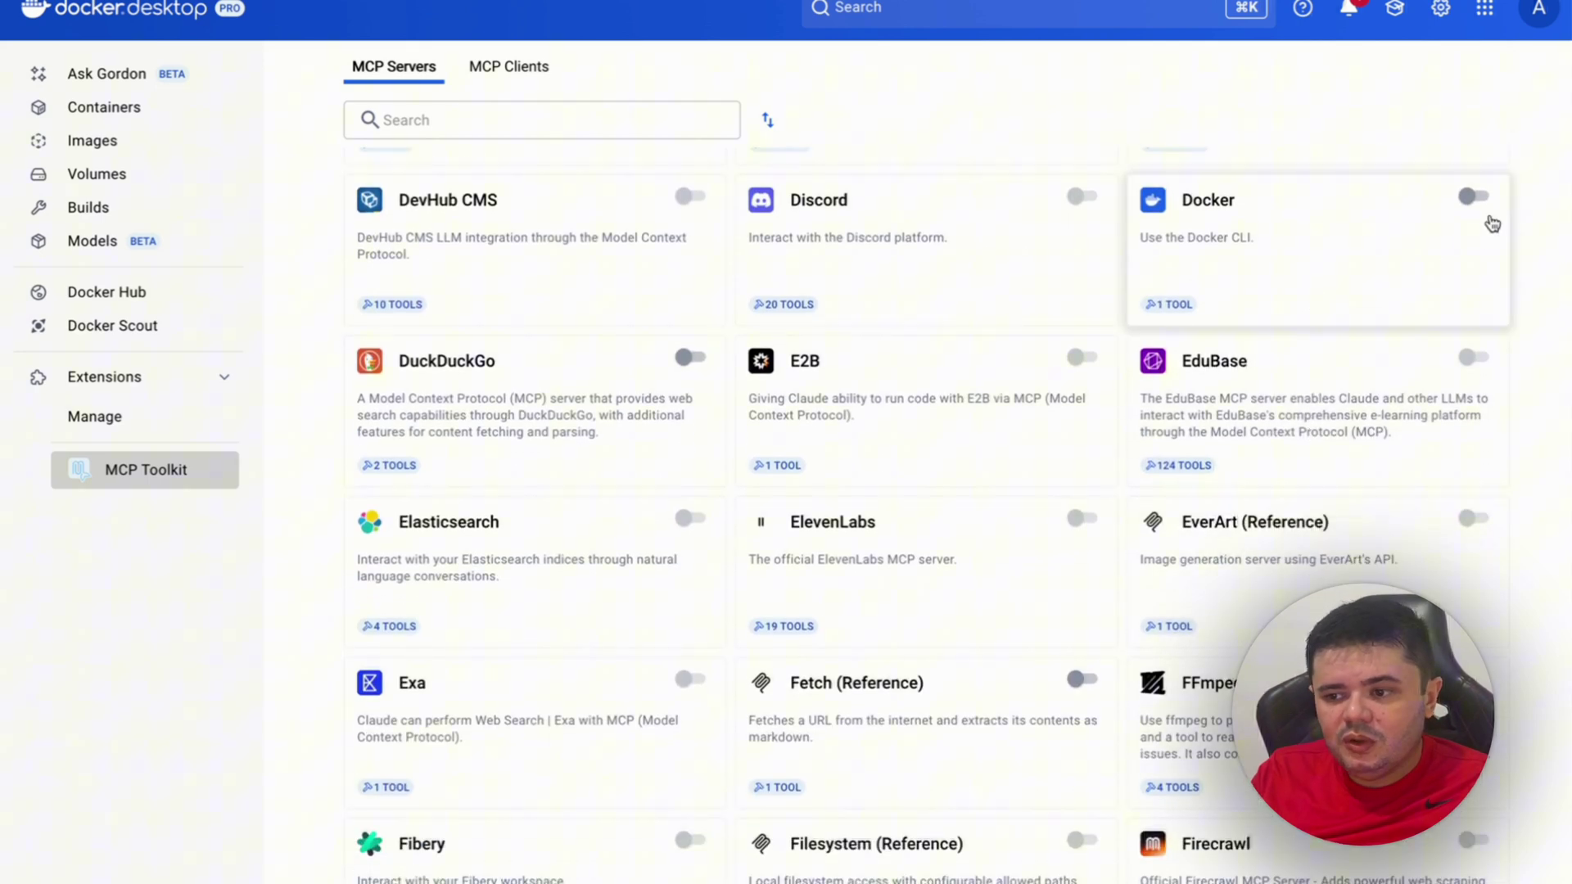
click(1475, 197)
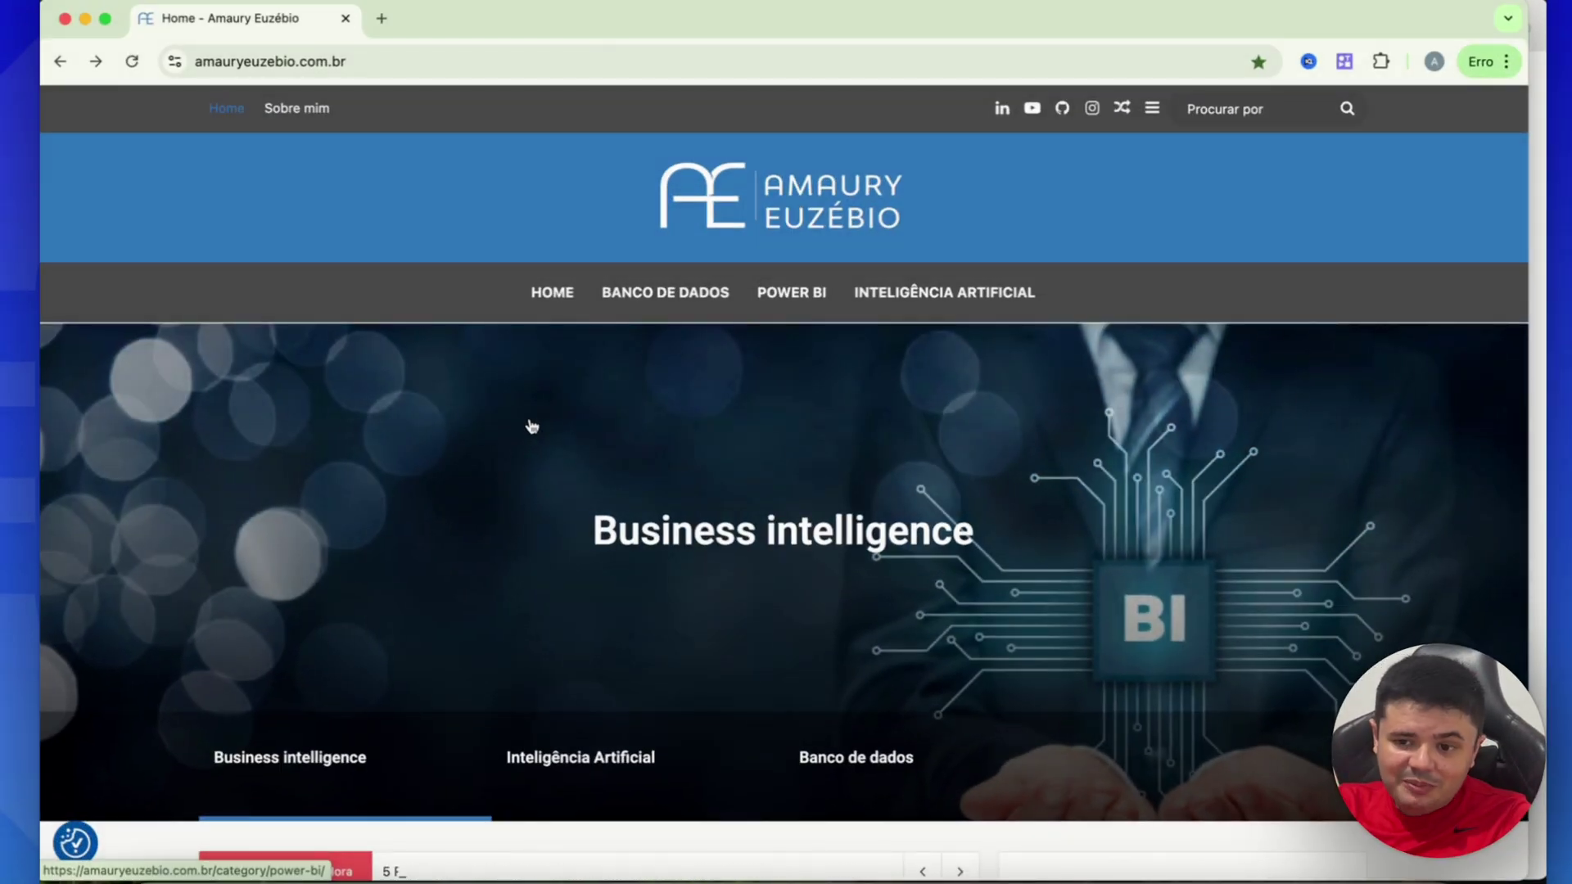
- Open the blog post "5 Razões Para Utilizar o Docker MCP Toolkit" from the home page and highlight its title
scroll(626, 528, down, 8)
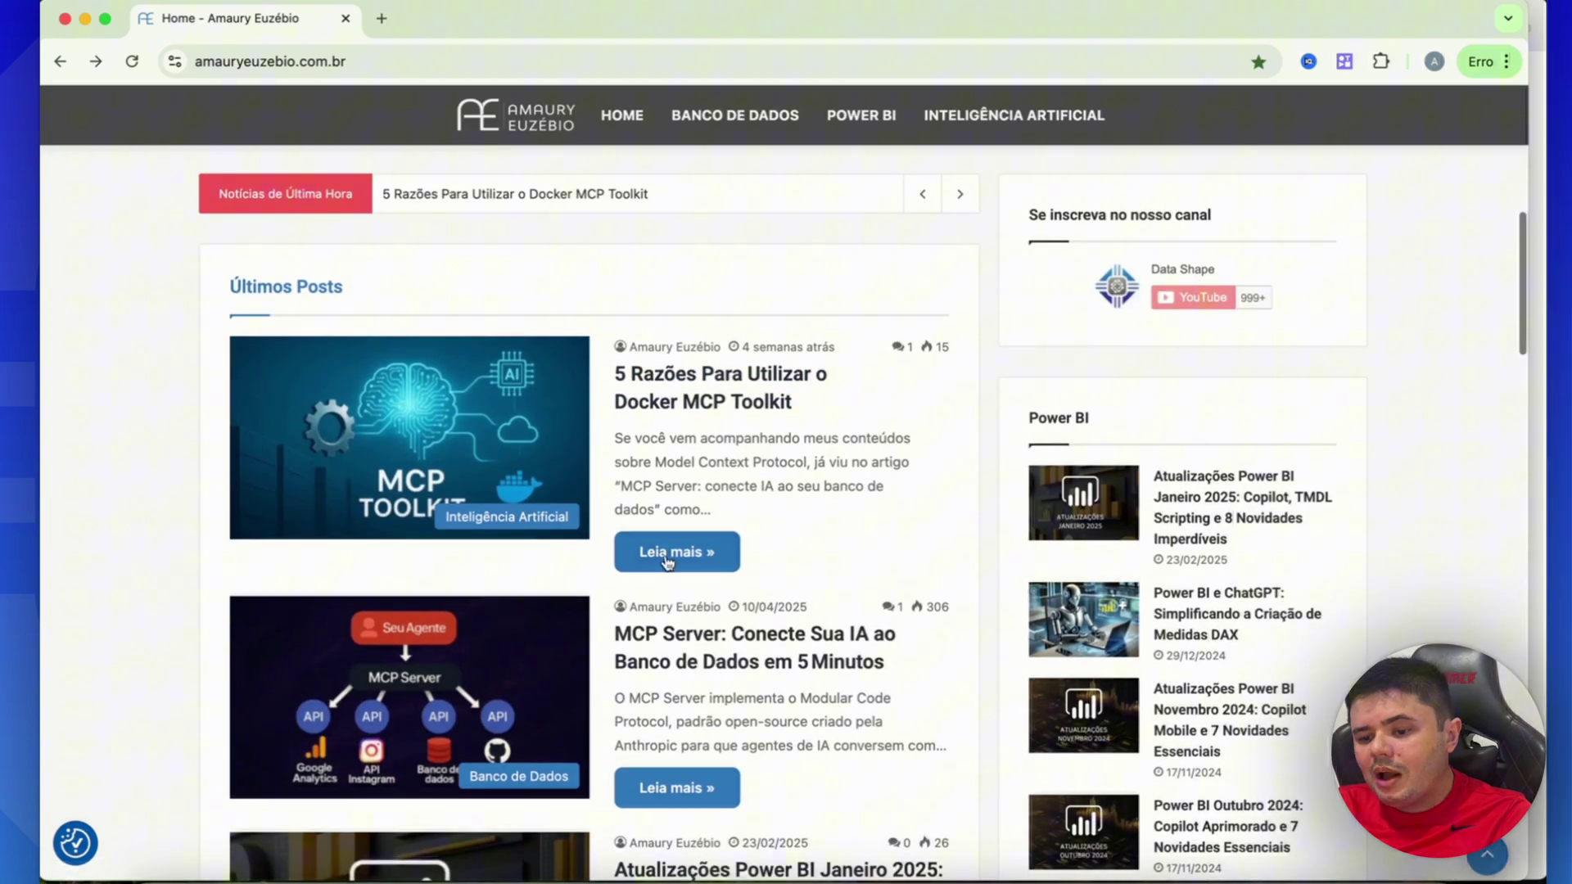
click(676, 551)
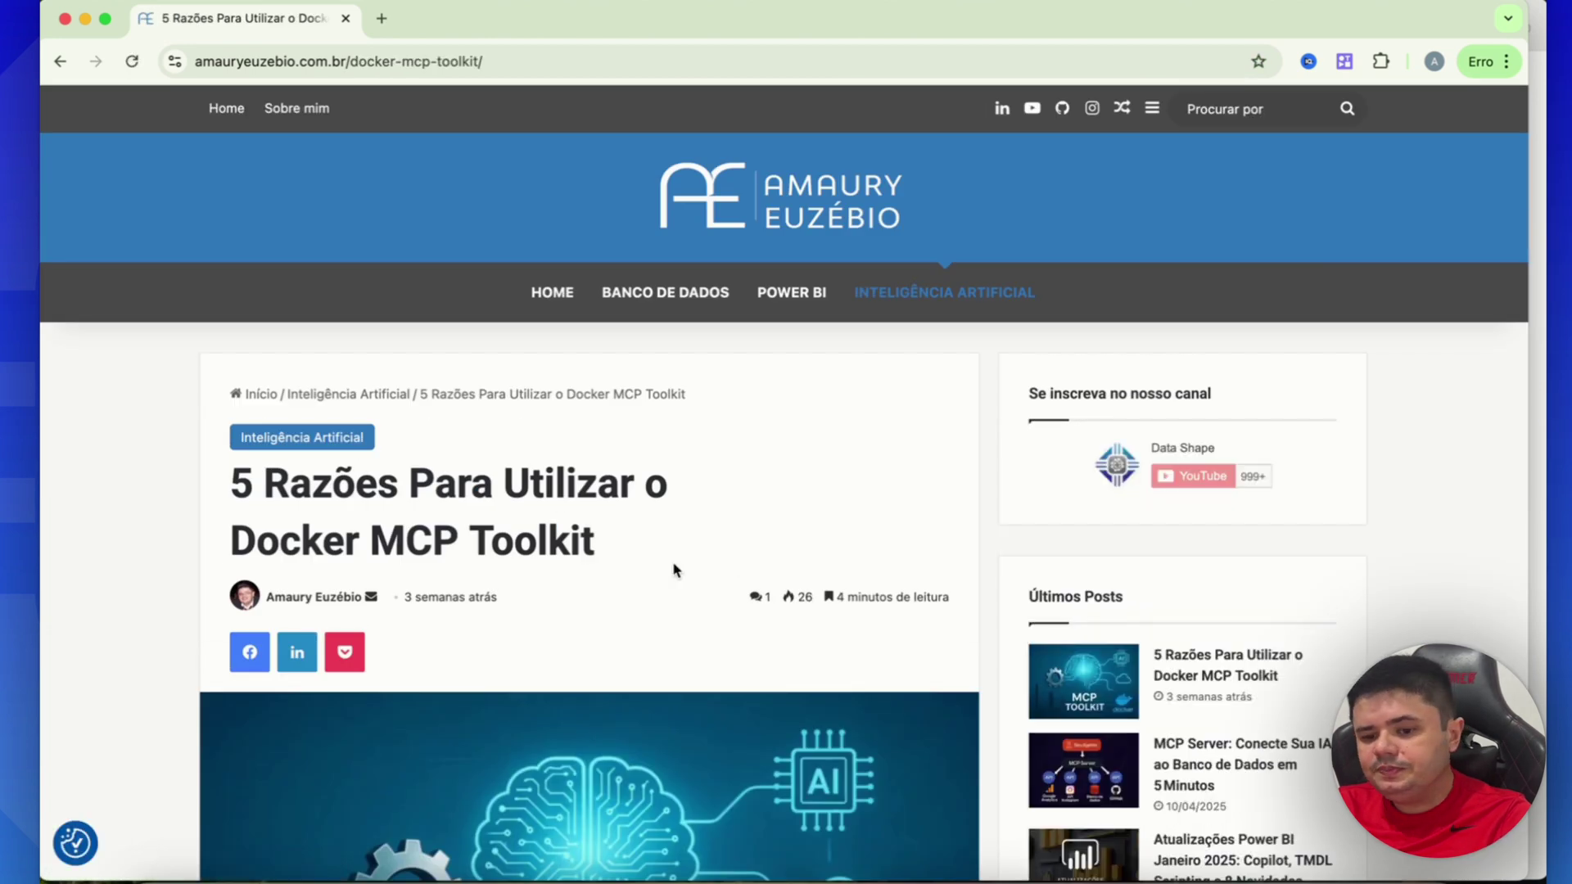
scroll(673, 569, down, 1)
triple_click(526, 534)
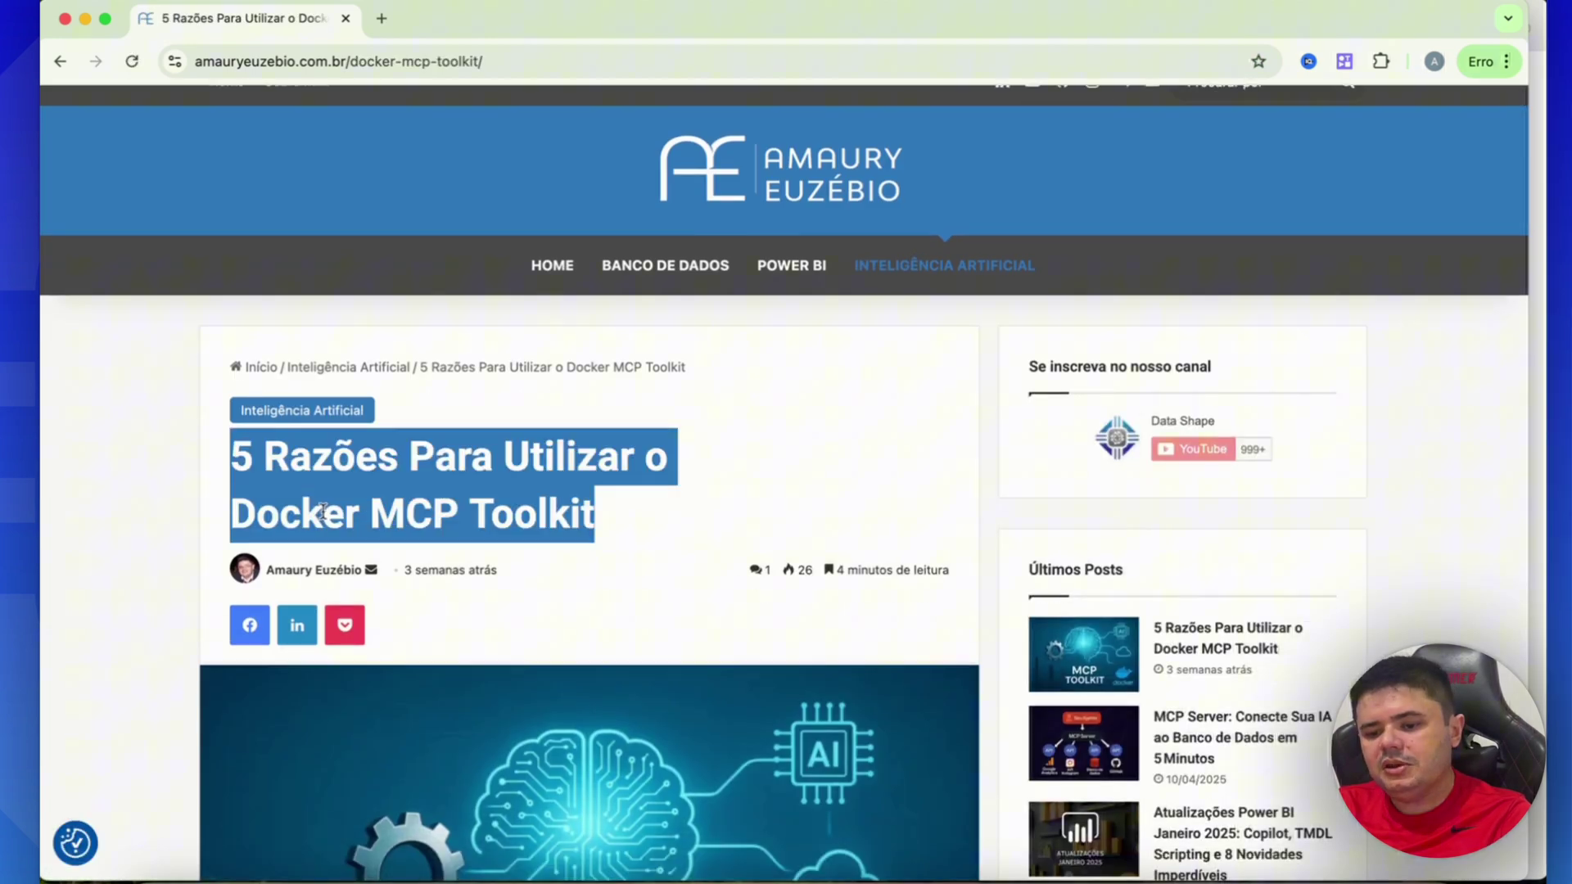
- Examine the article's introduction, table of contents, manual-versus-Toolkit comparison and Puppeteer tutorial
scroll(526, 534, down, 3)
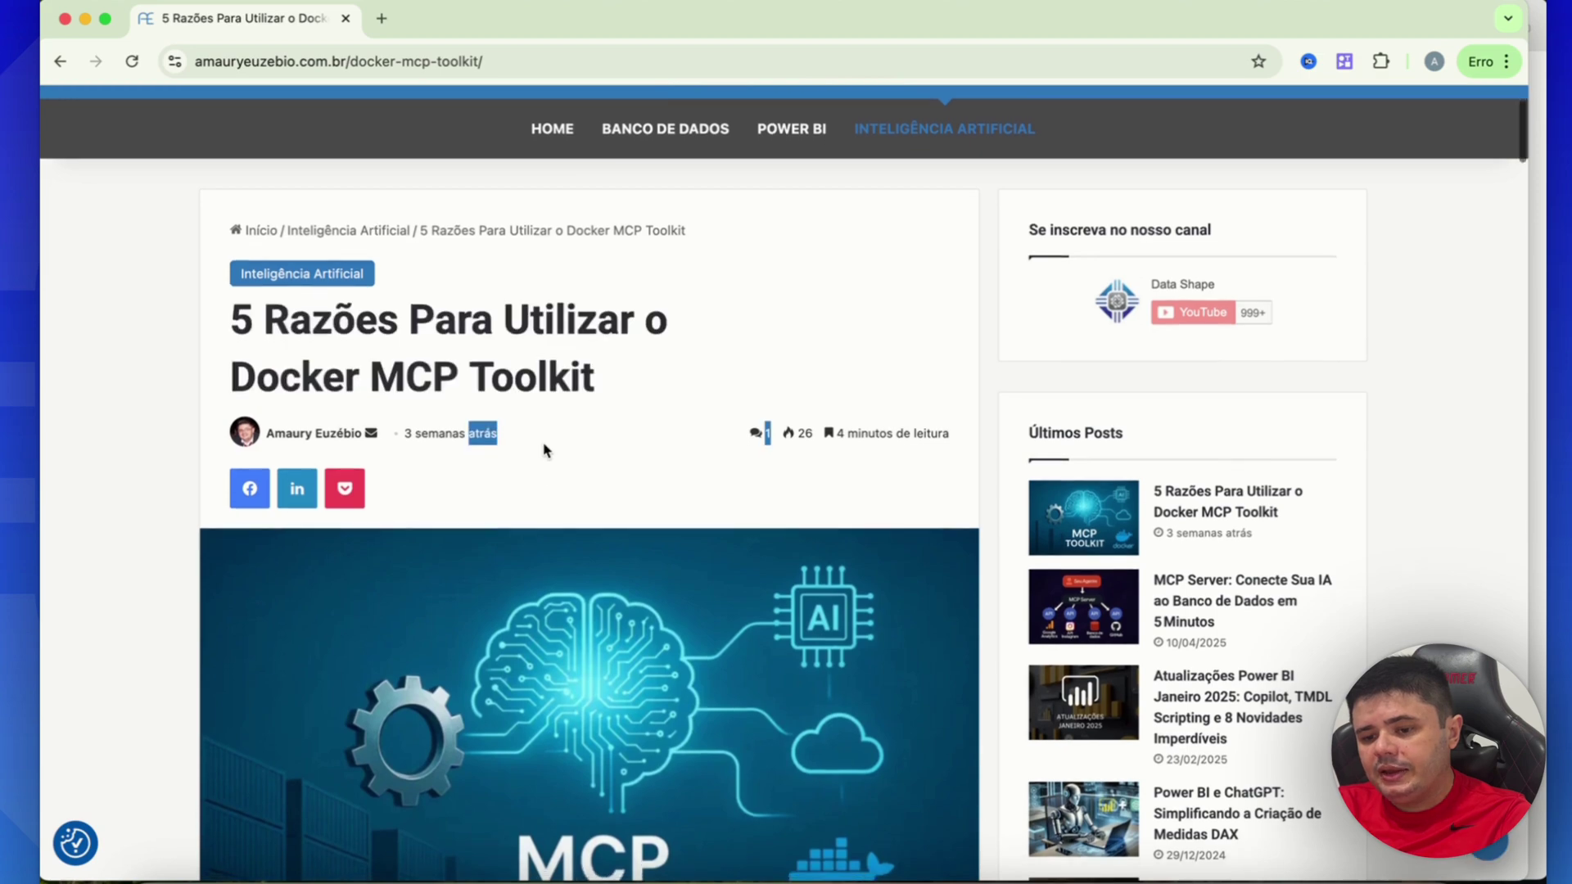
scroll(544, 449, down, 10)
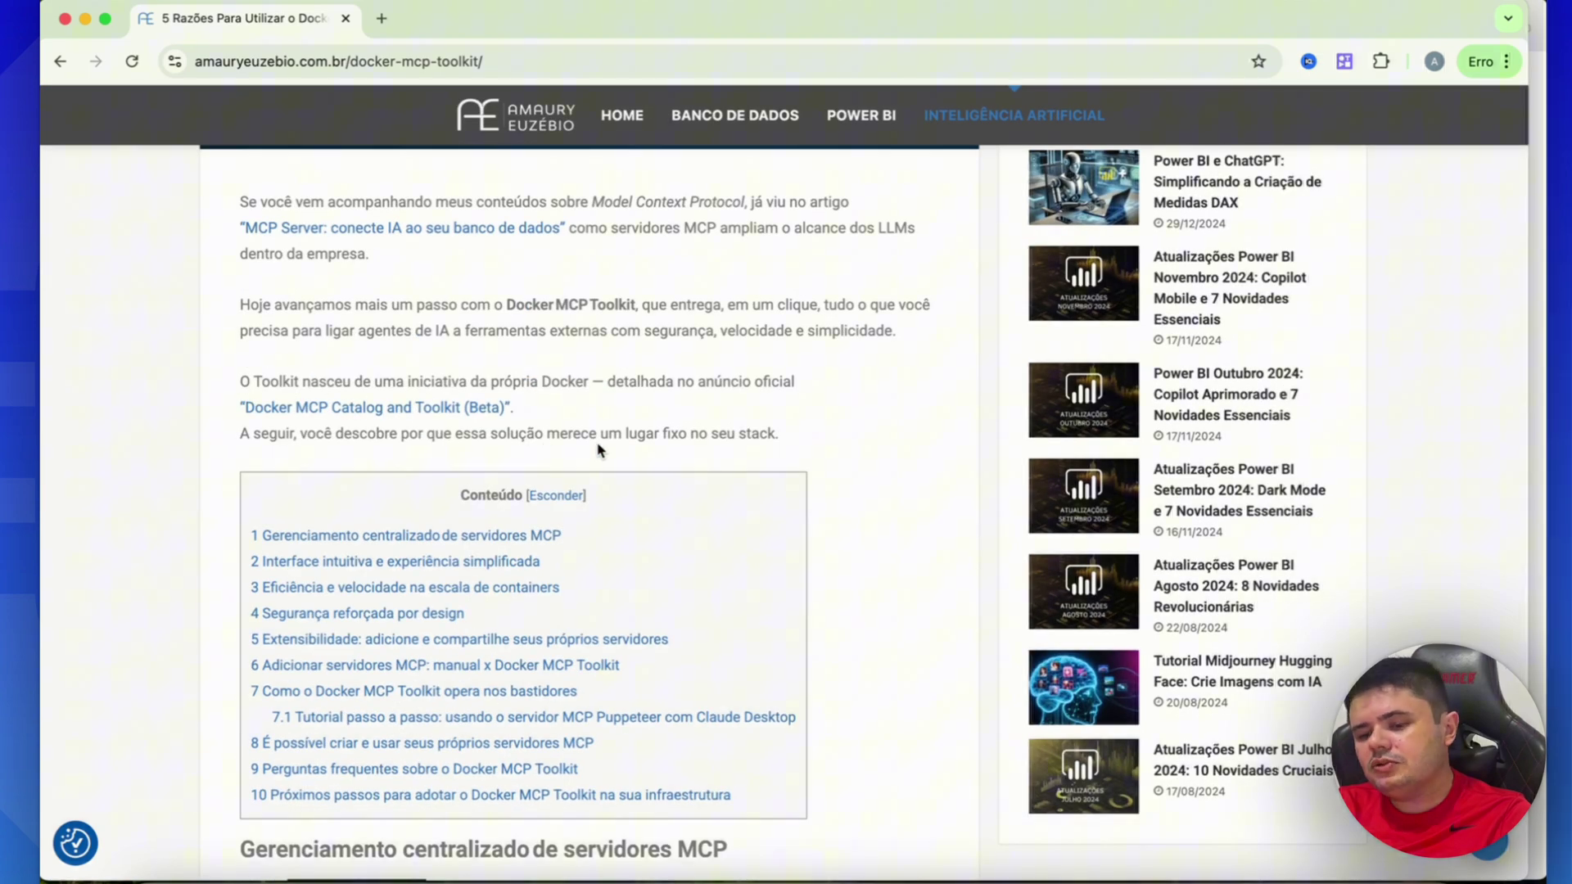
scroll(598, 447, down, 8)
scroll(598, 444, down, 20)
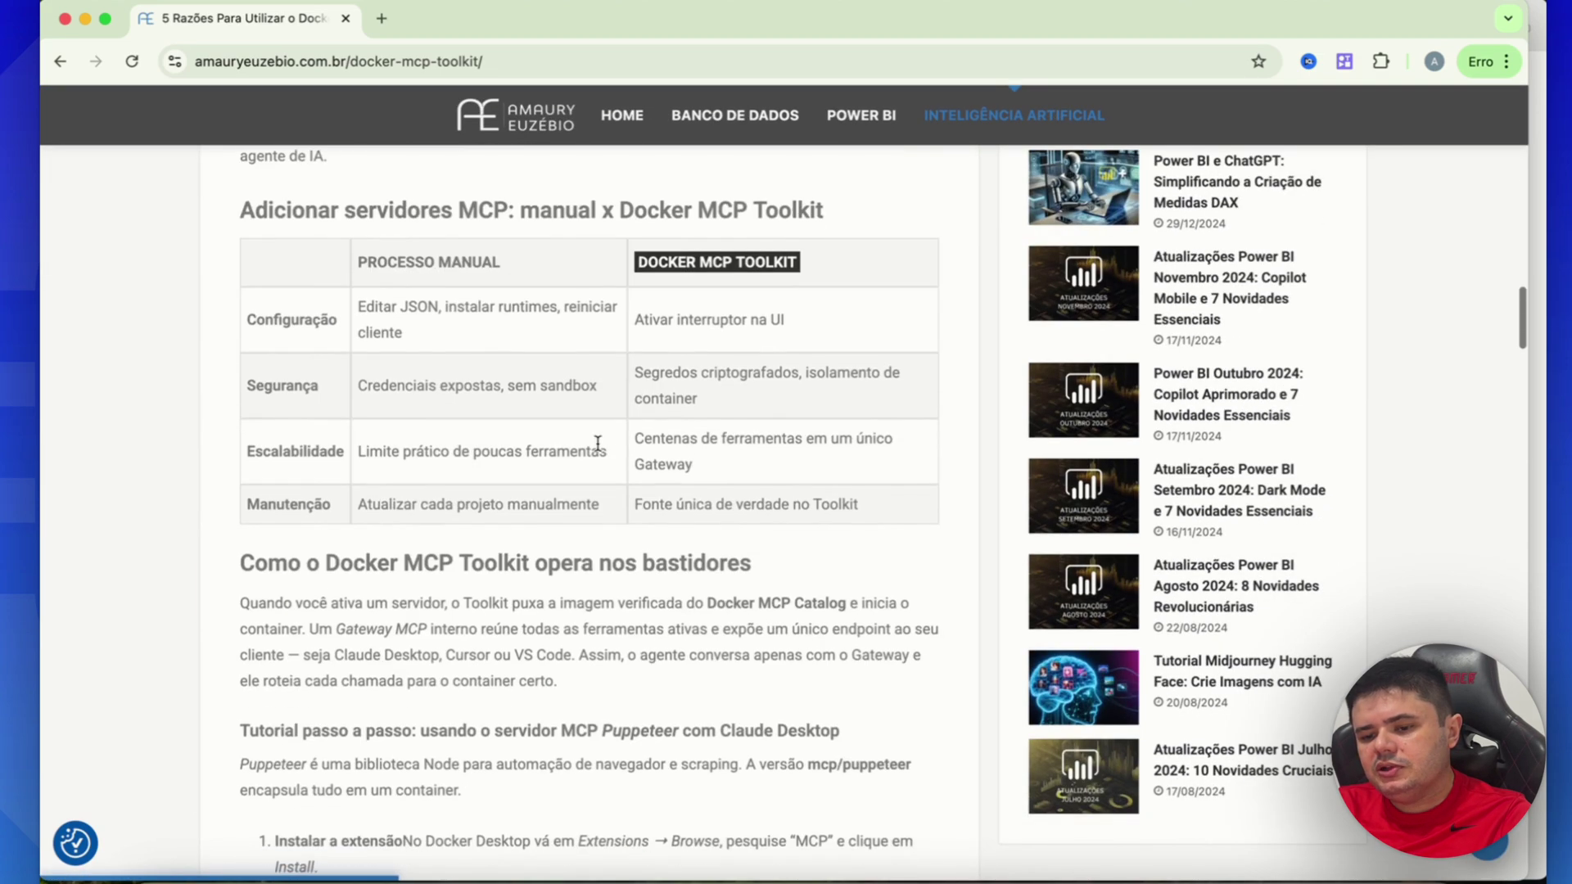
scroll(598, 450, up, 15)
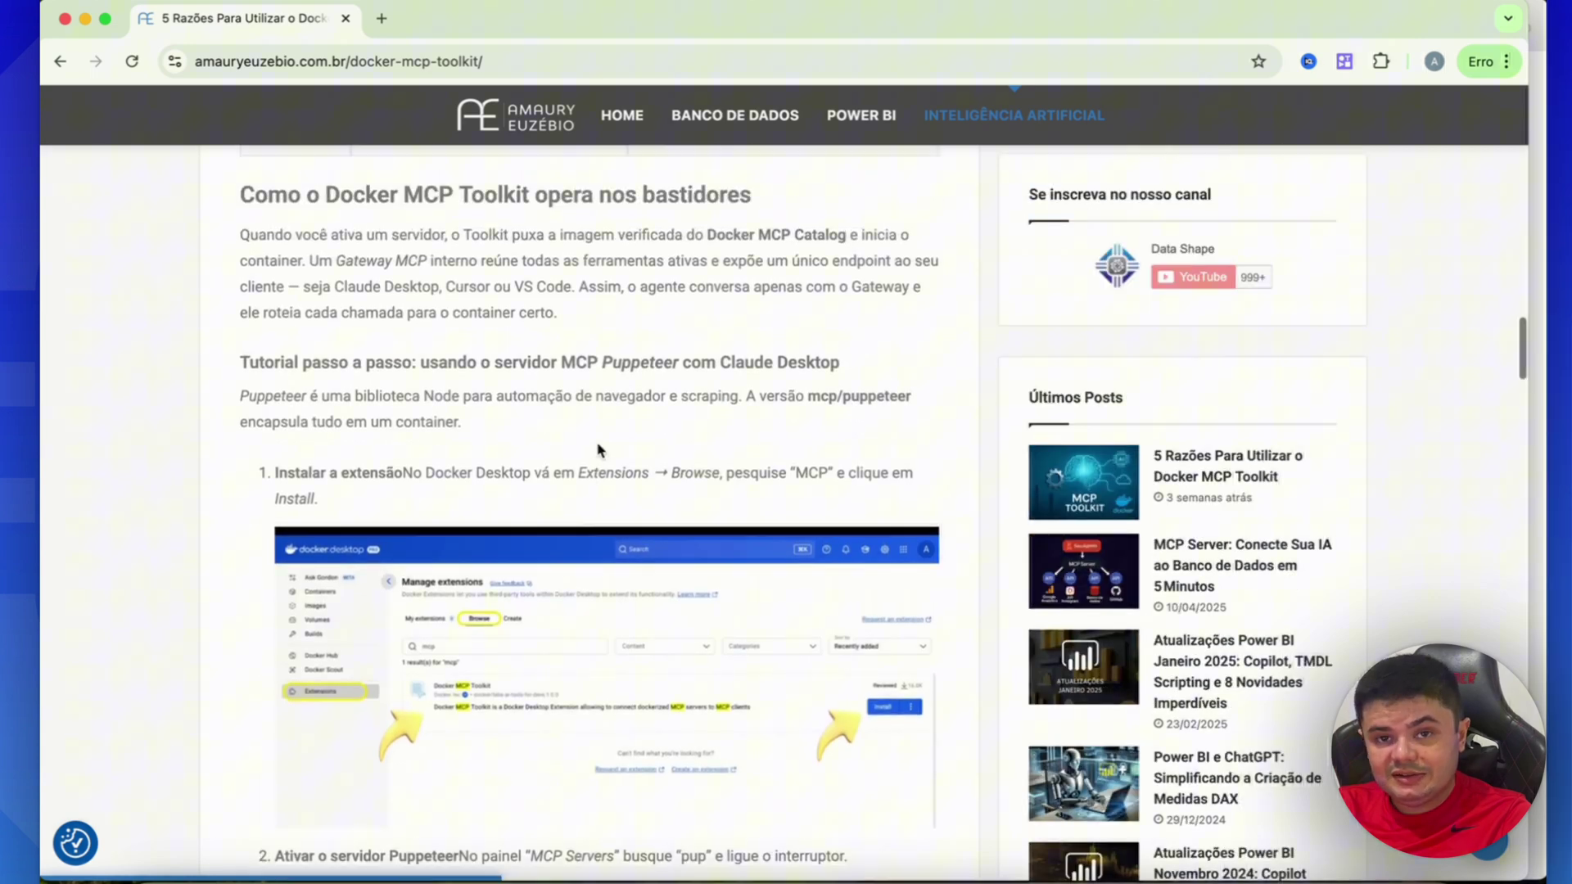
scroll(597, 450, up, 10)
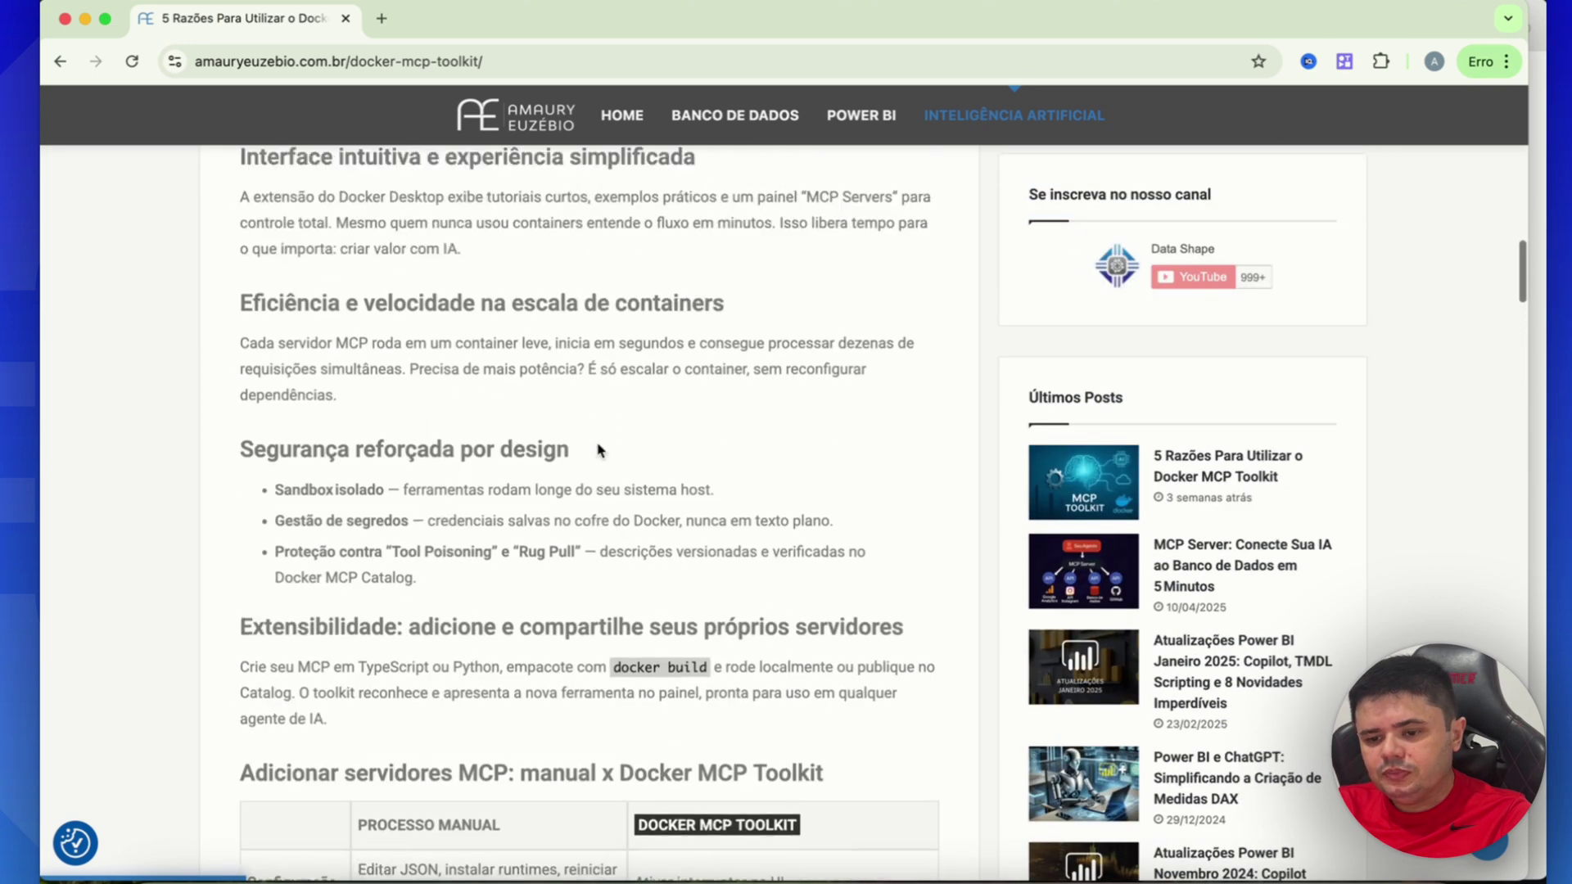
scroll(597, 449, up, 1)
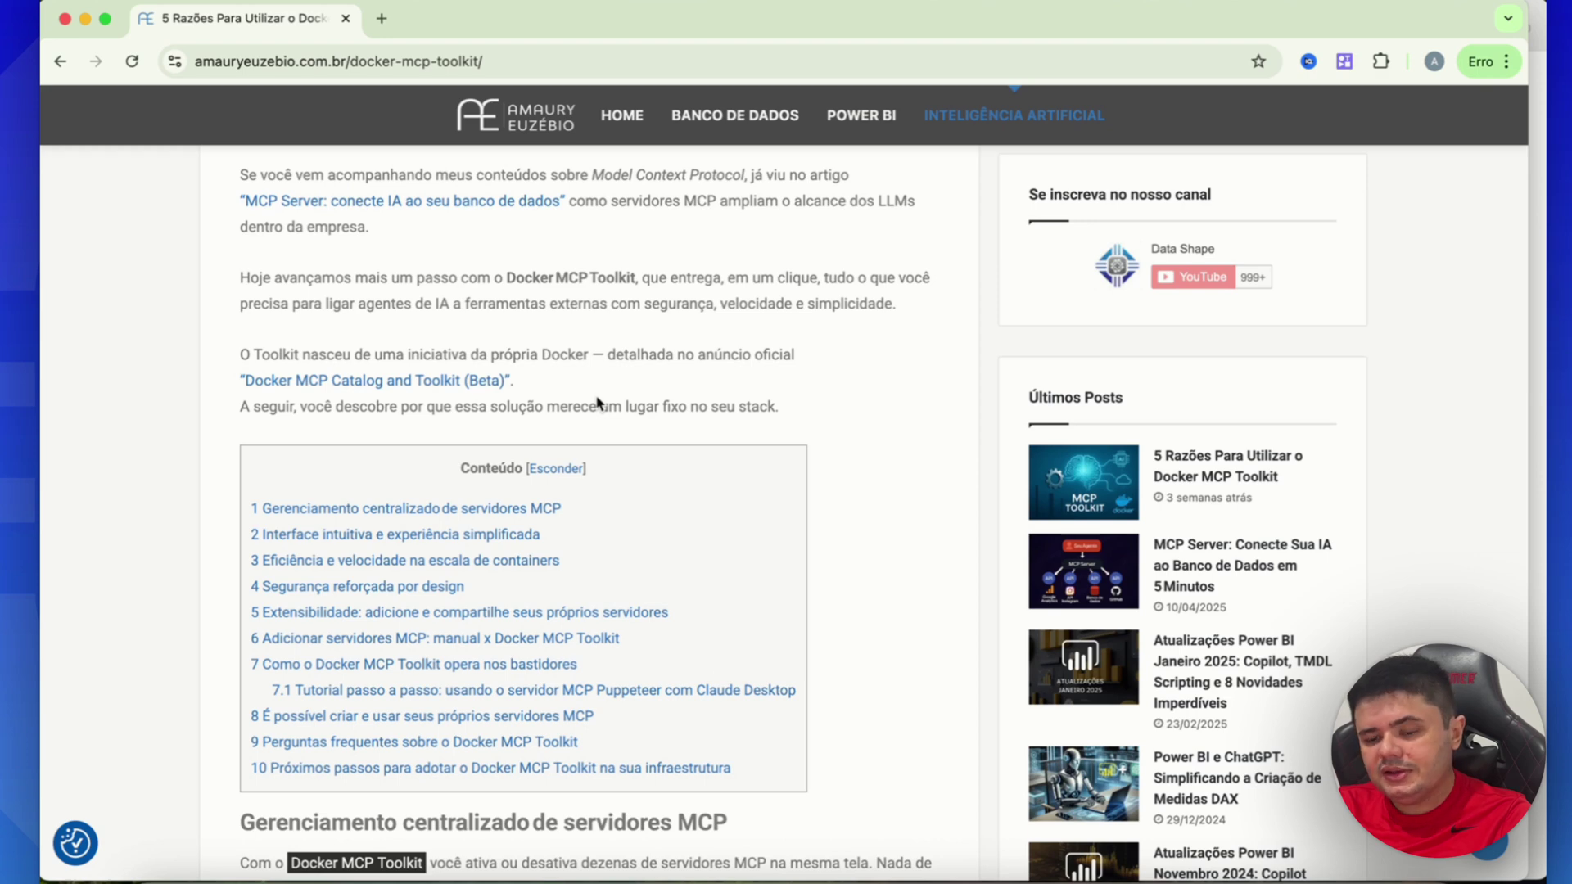
scroll(598, 401, up, 3)
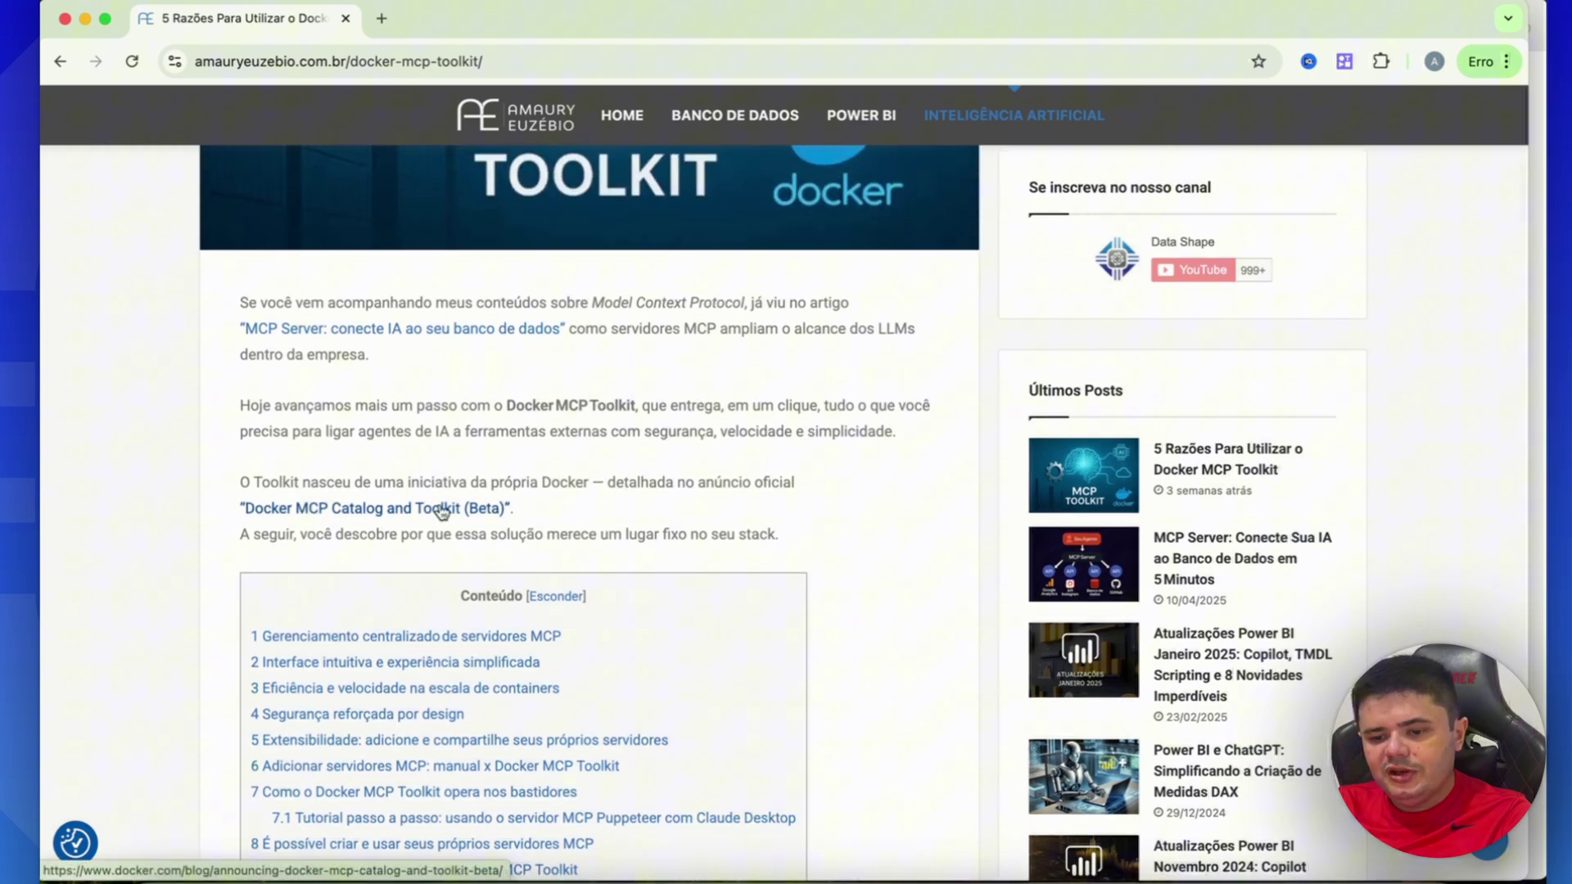
- Open the linked "Docker MCP Catalog and Toolkit (Beta)" announcement, skim its text and close it to return to the article
click(442, 509)
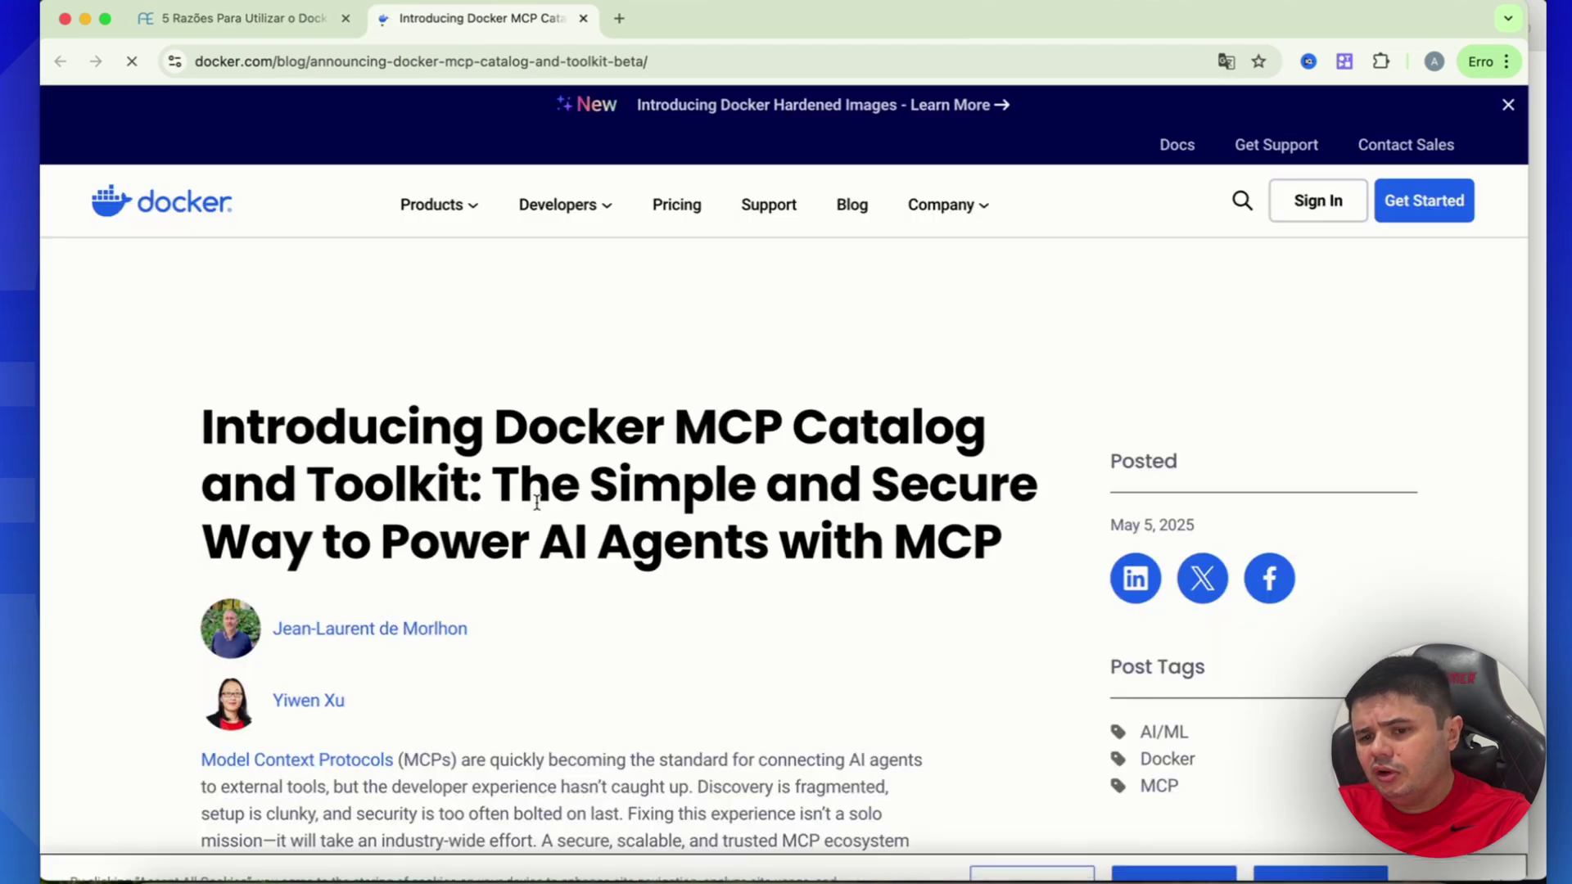
scroll(577, 507, down, 8)
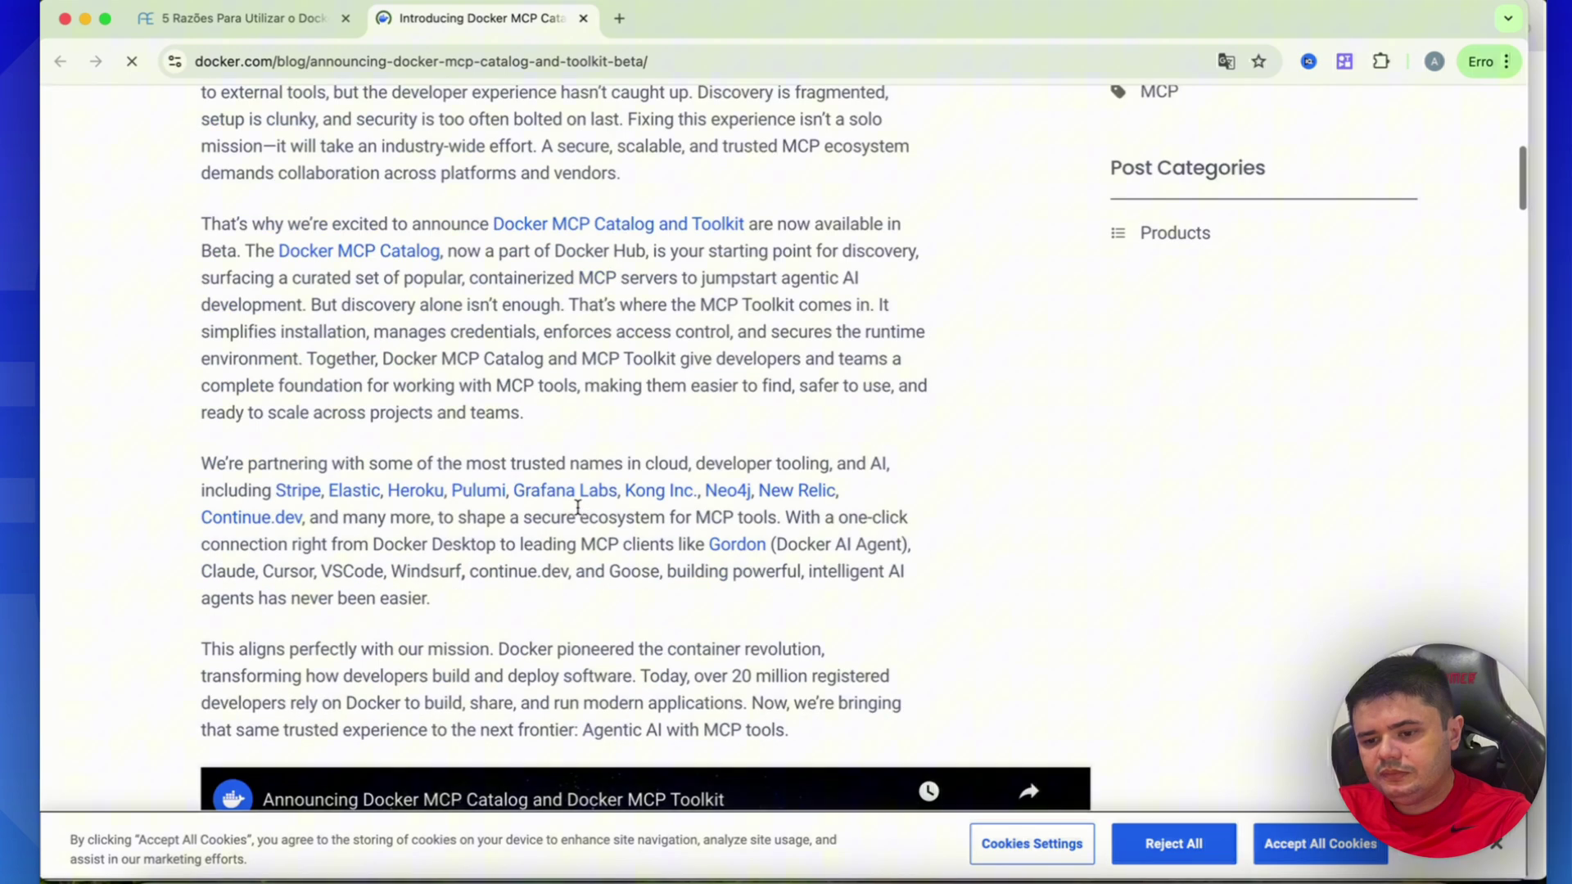
scroll(577, 507, down, 5)
scroll(577, 508, up, 7)
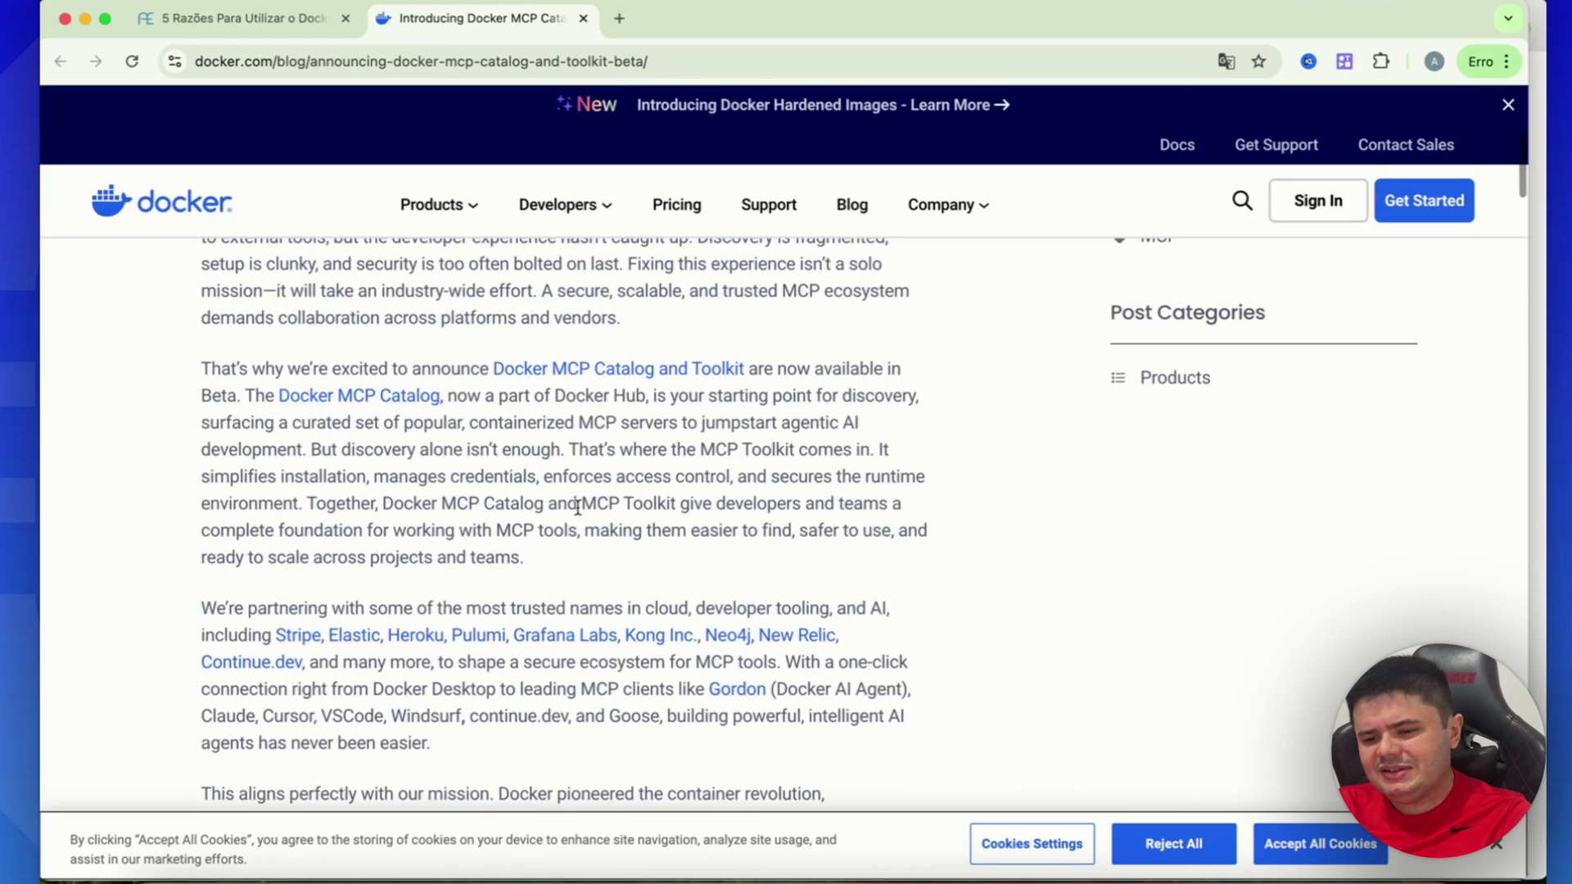
scroll(577, 507, down, 8)
scroll(578, 507, up, 7)
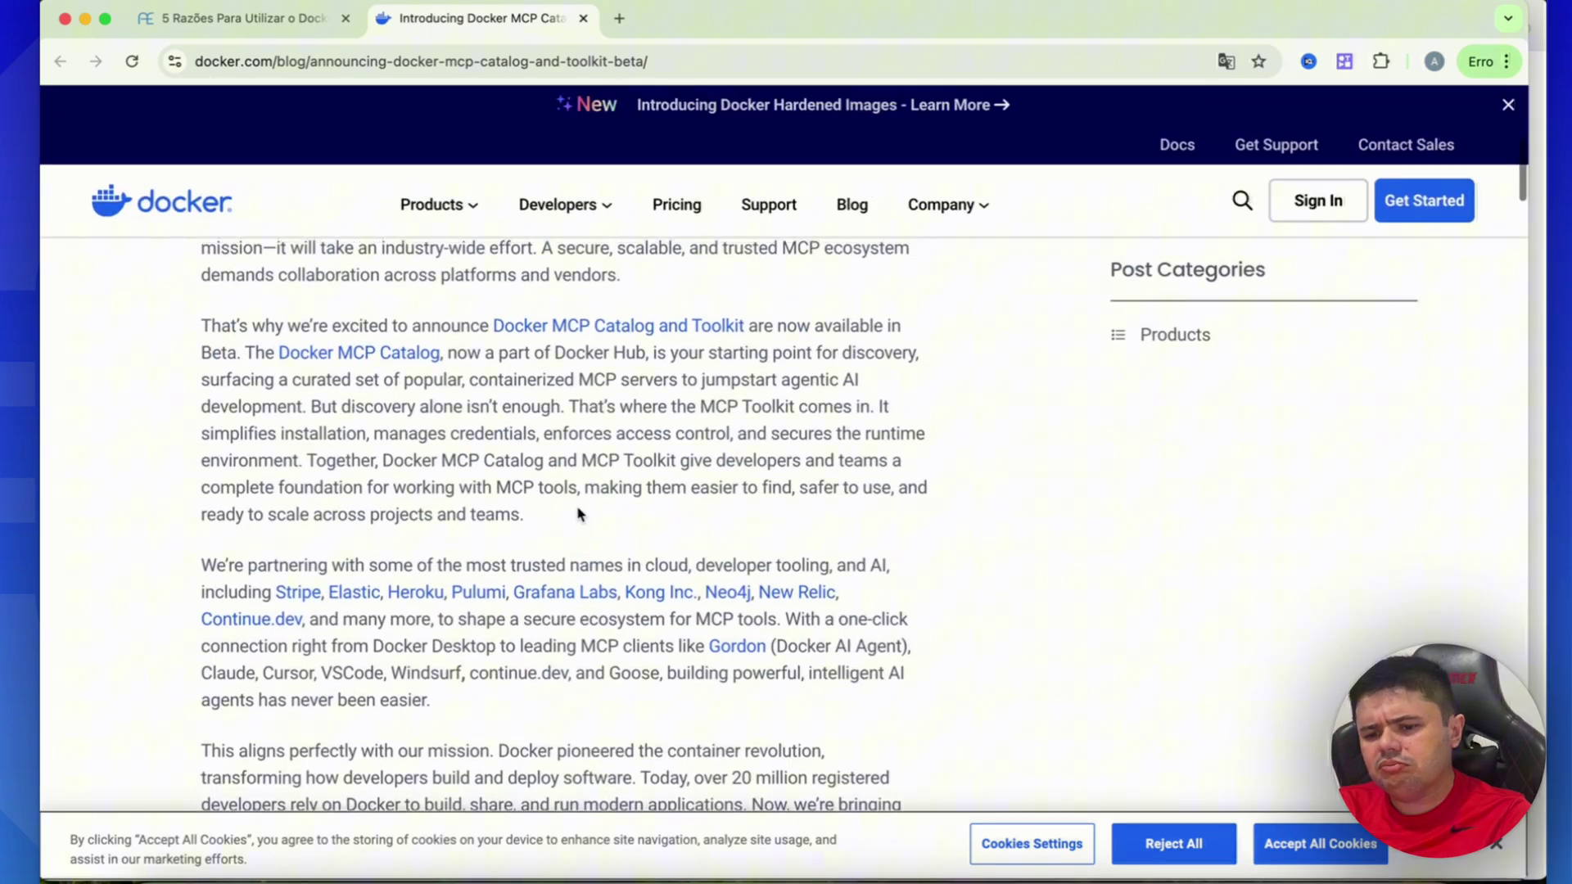
scroll(565, 458, up, 2)
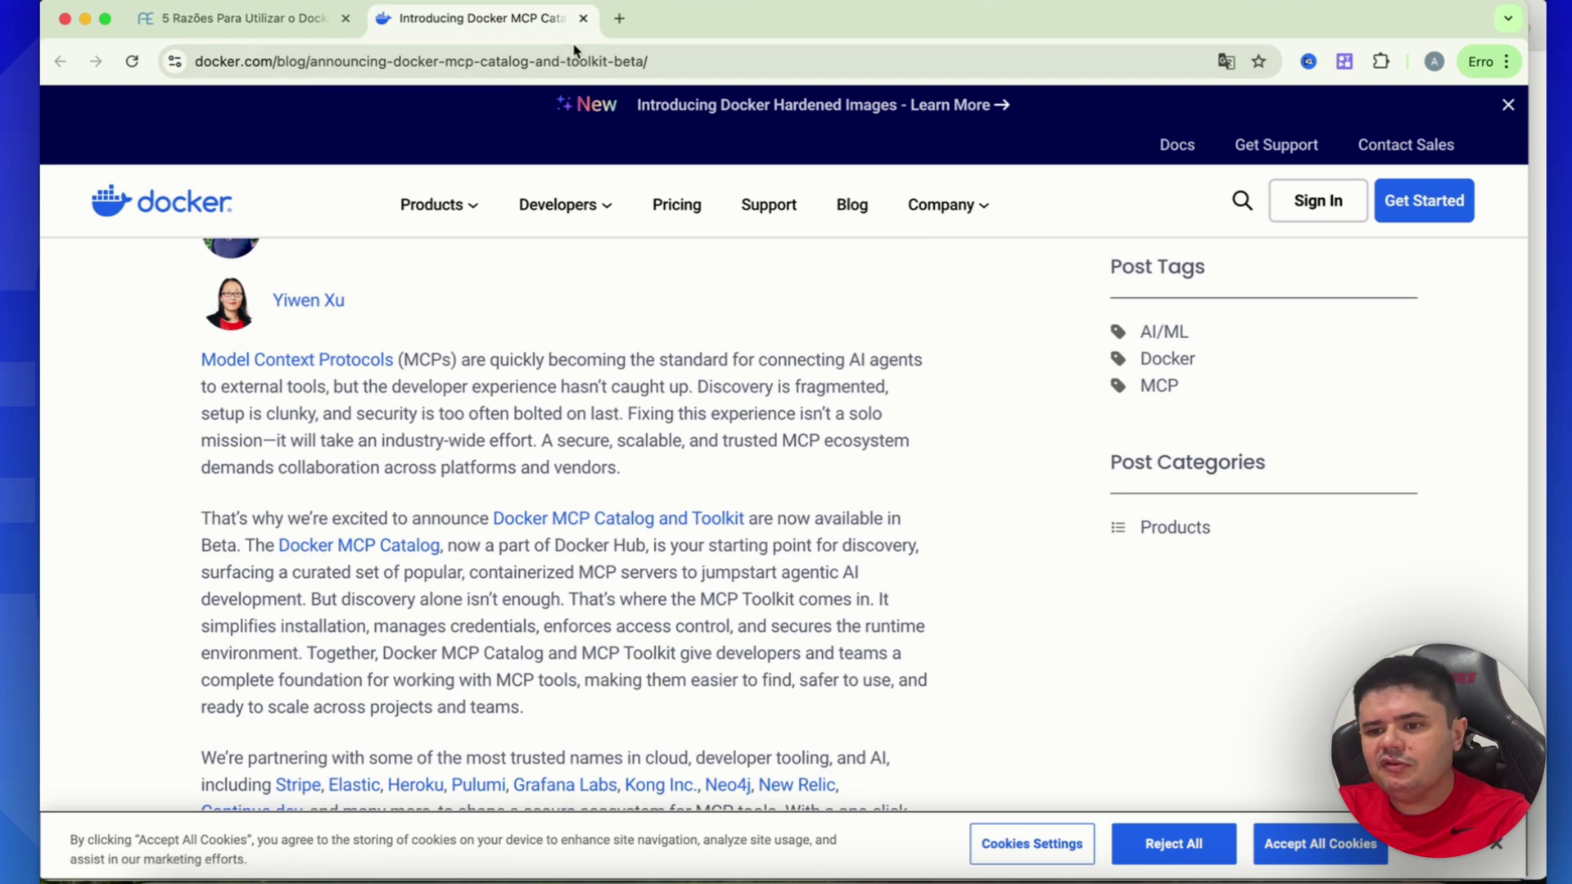
click(583, 19)
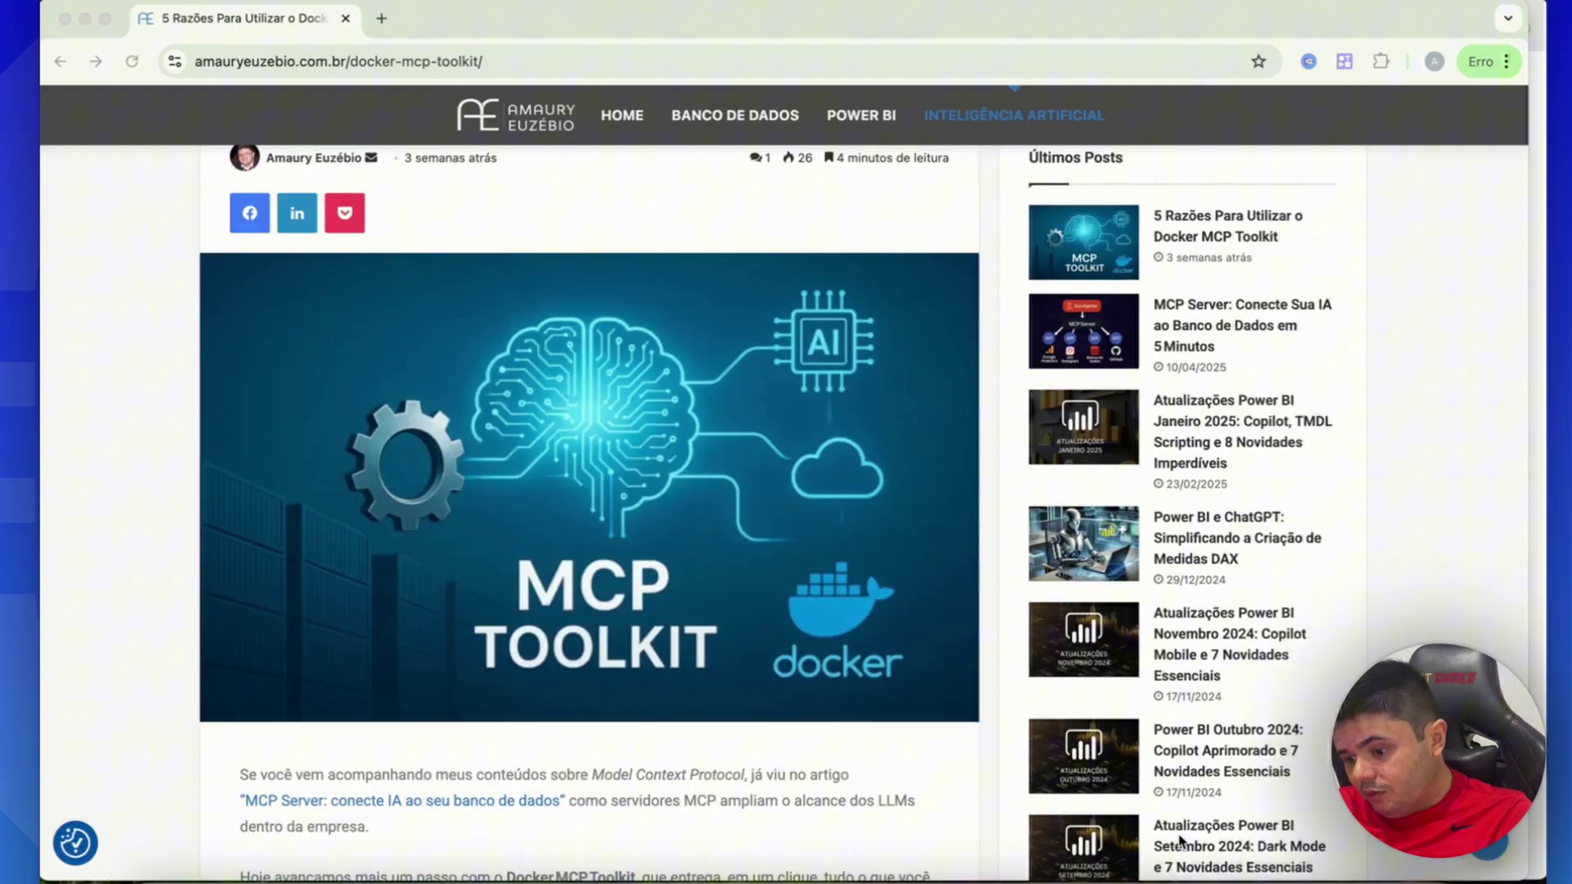
- Switch to Docker Desktop and search its extensions marketplace for "mcp"
click(1188, 874)
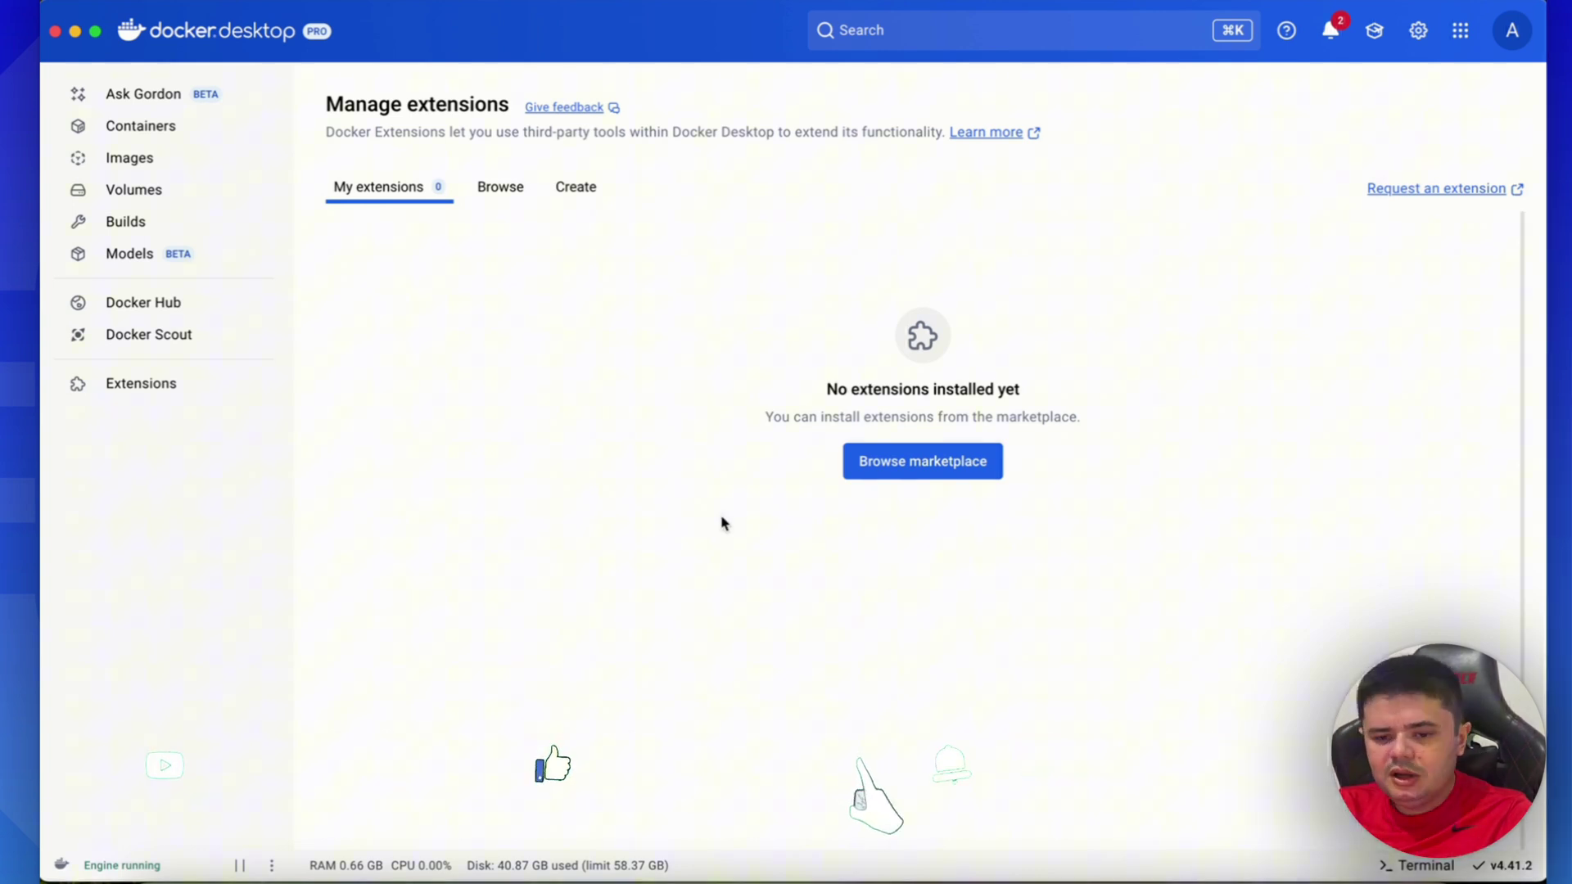
click(94, 397)
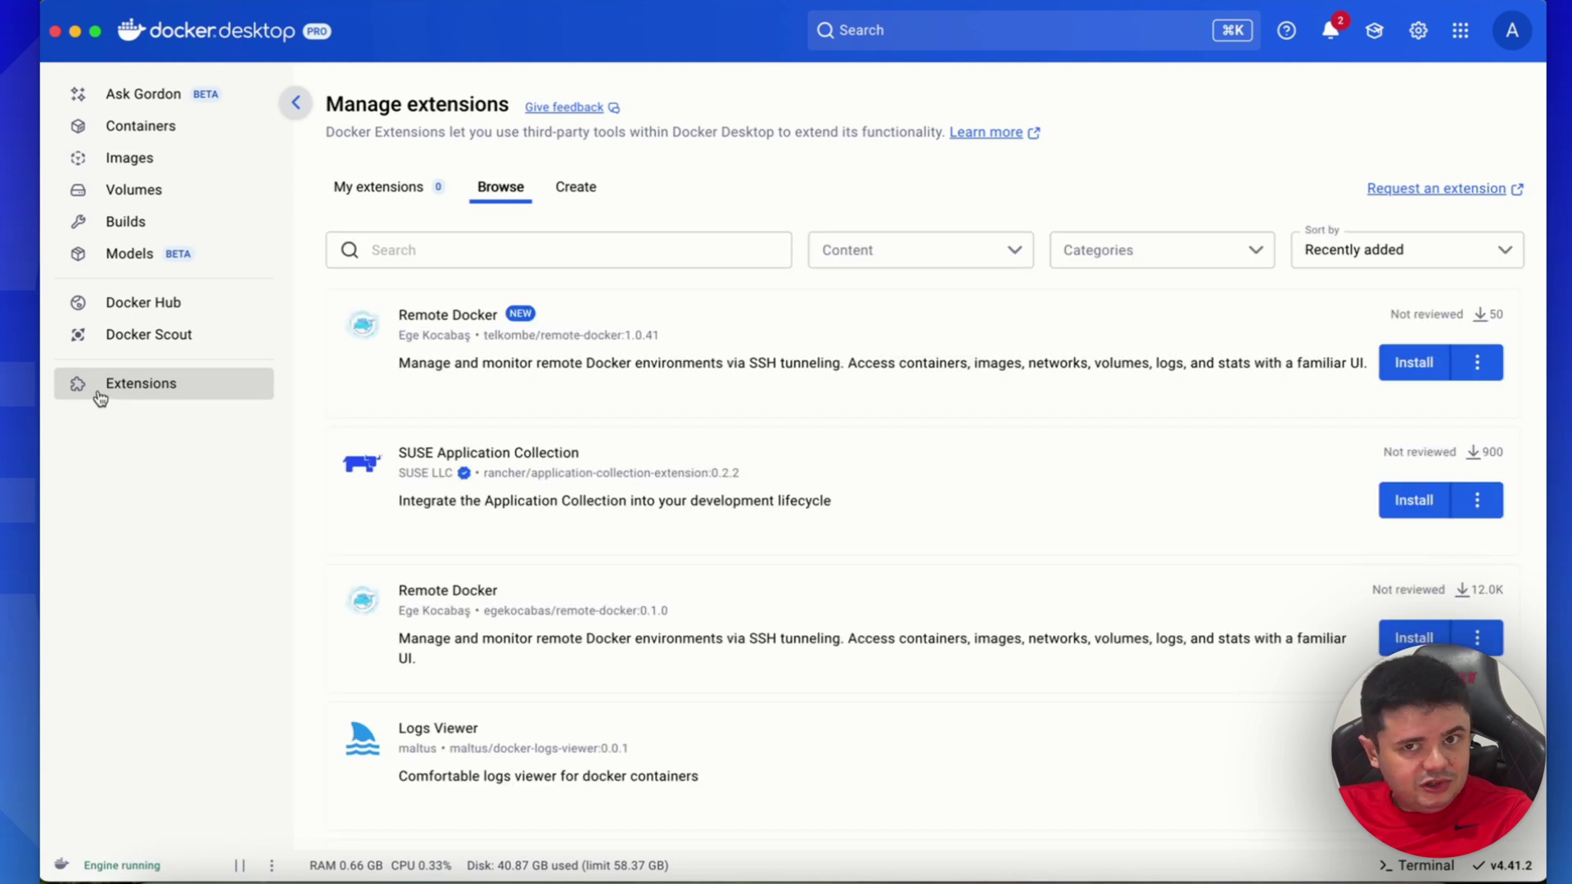
click(516, 248)
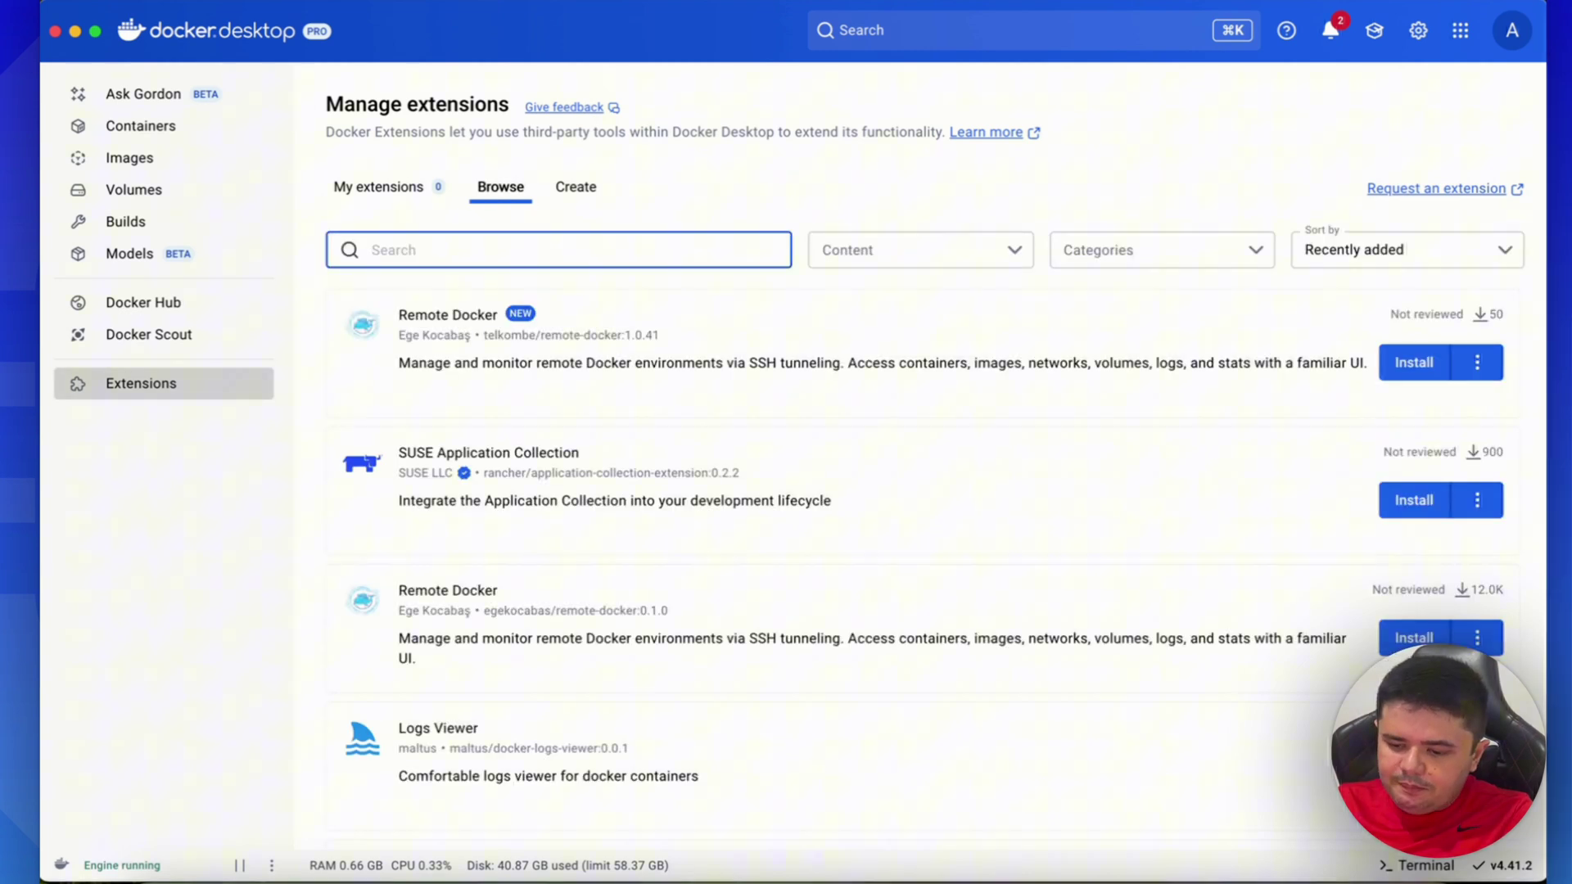
text(mcp)
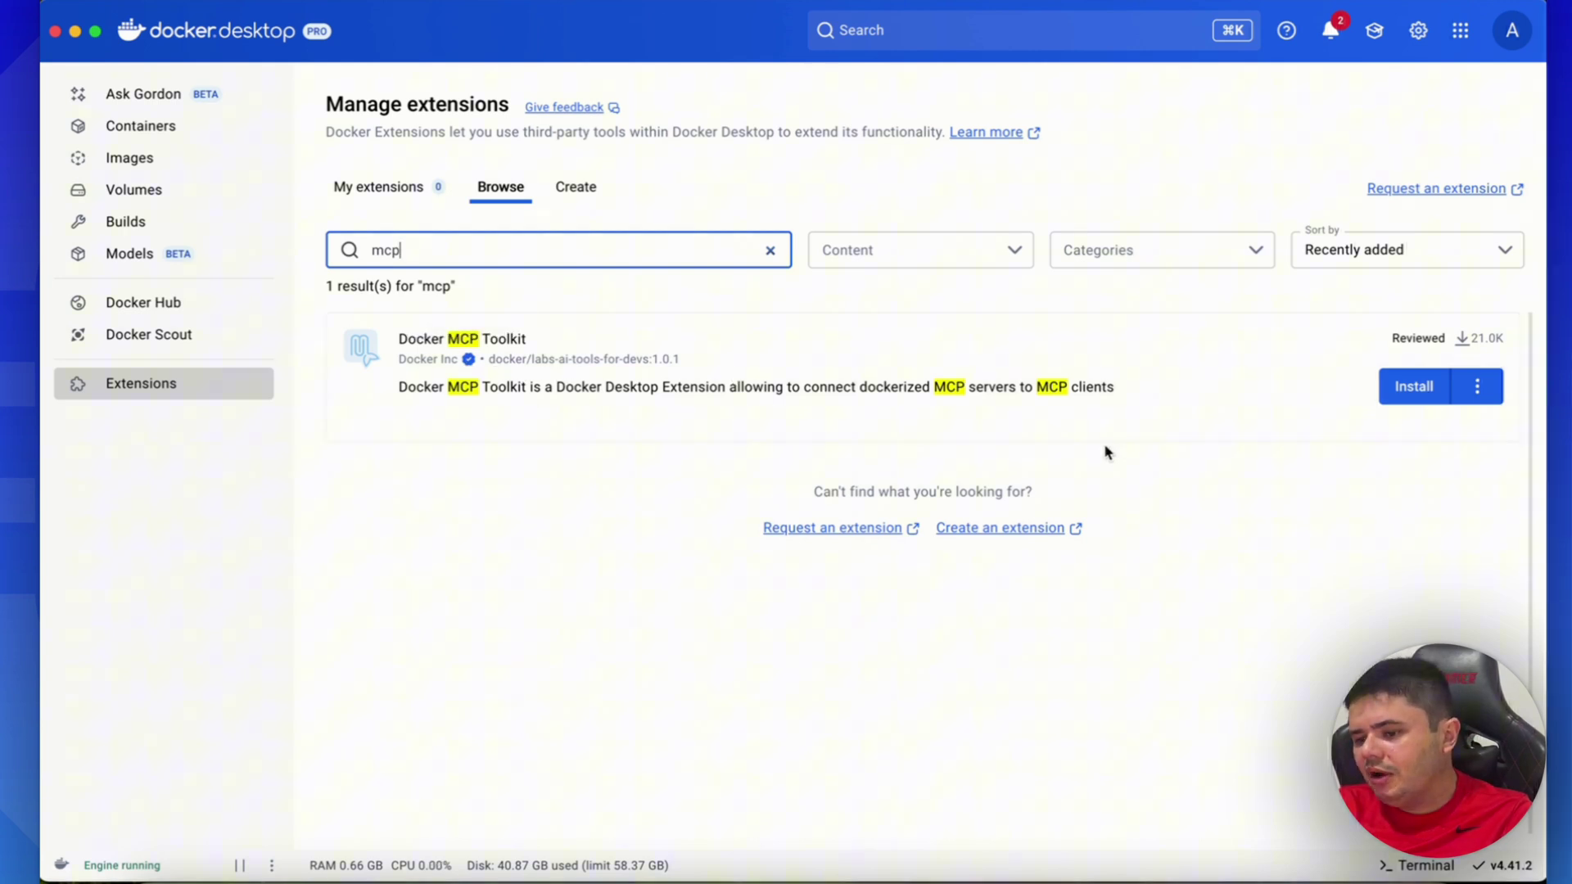
- Install the Docker MCP Toolkit extension from its details page and close the details
click(1046, 359)
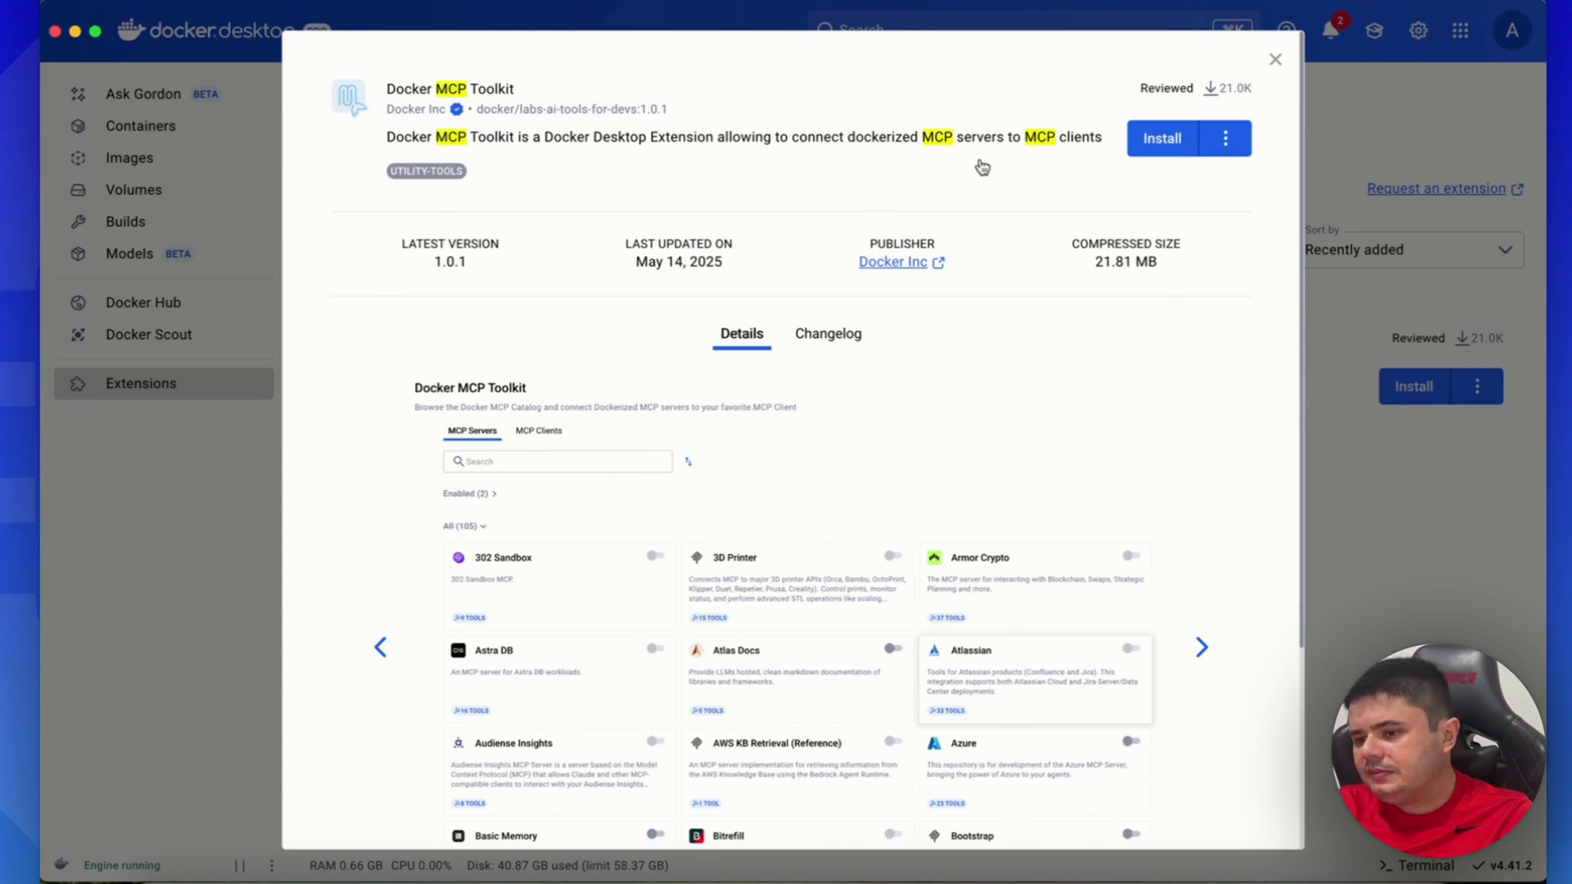
click(1154, 138)
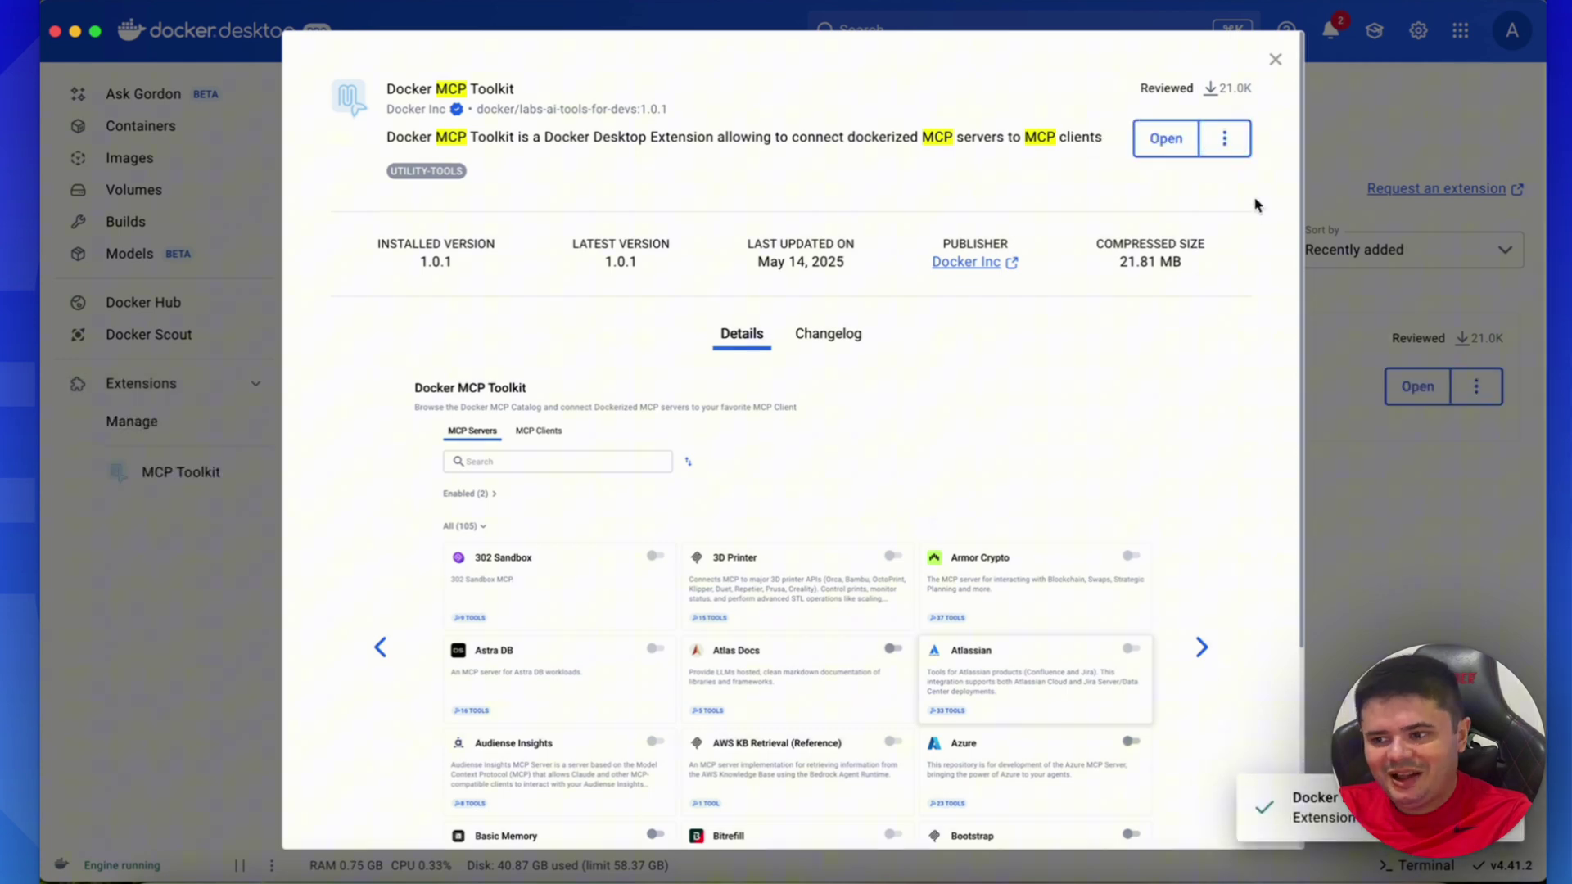
click(1273, 60)
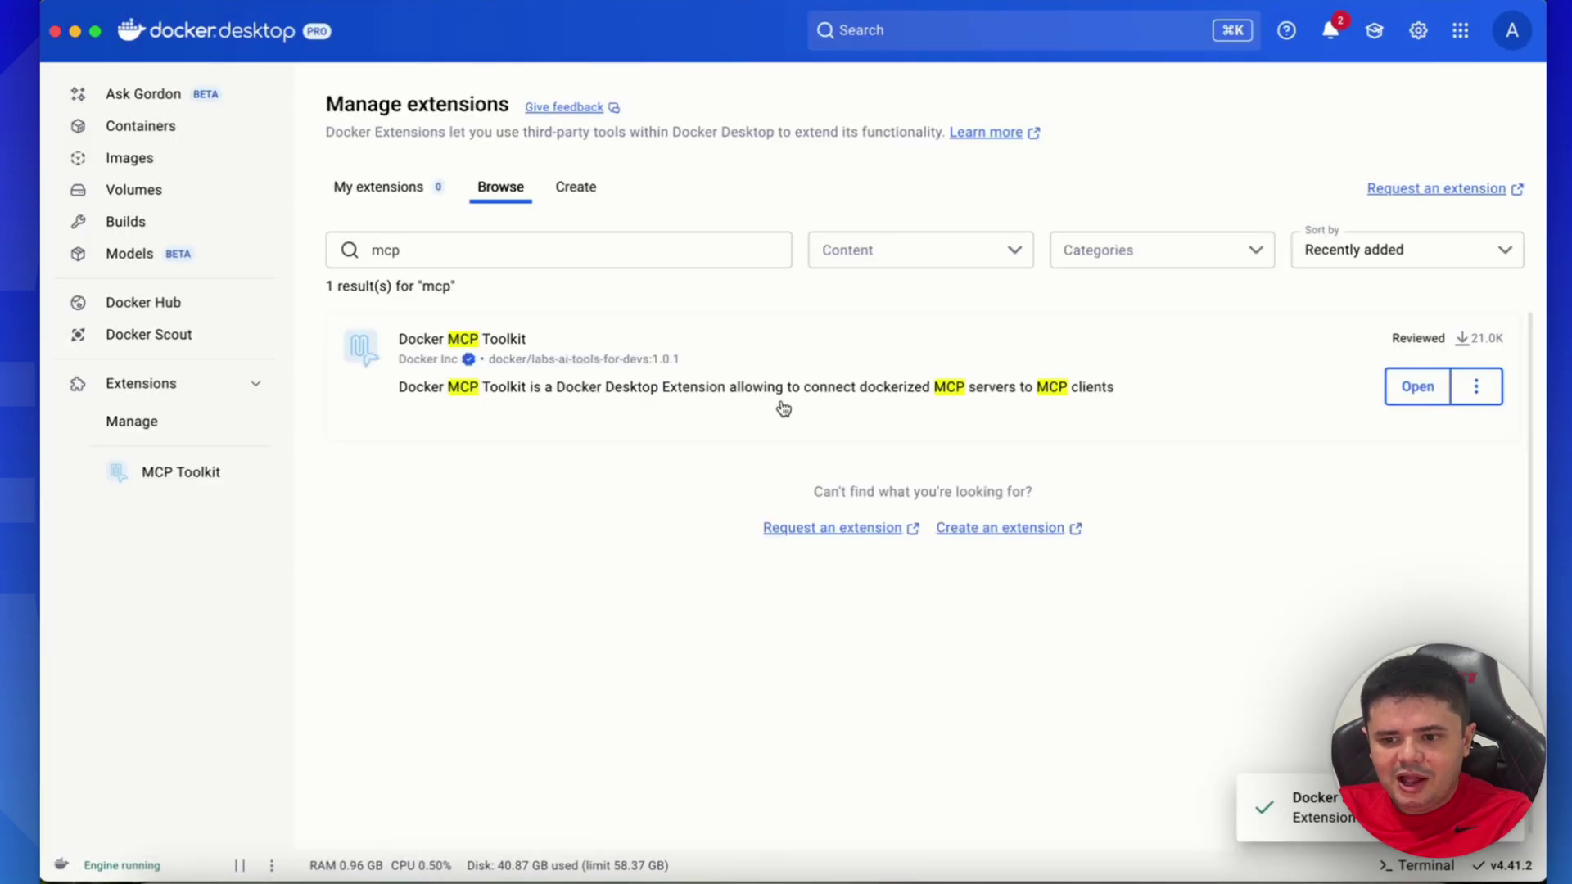
- Open the installed Docker MCP Toolkit extension and look over its MCP Servers catalog
click(1404, 388)
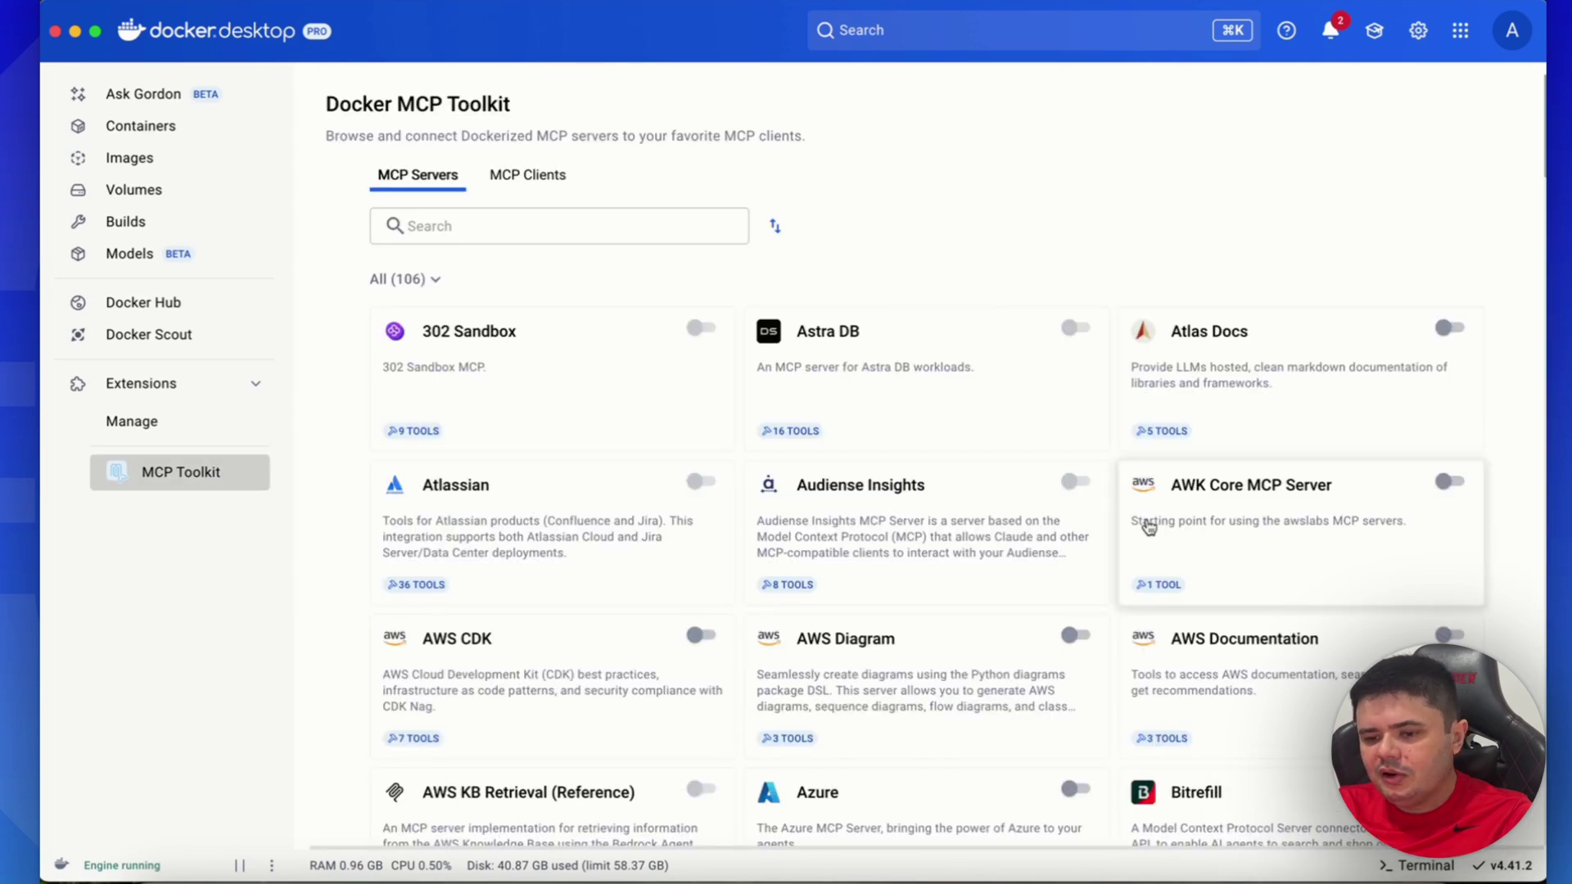
scroll(970, 563, down, 2)
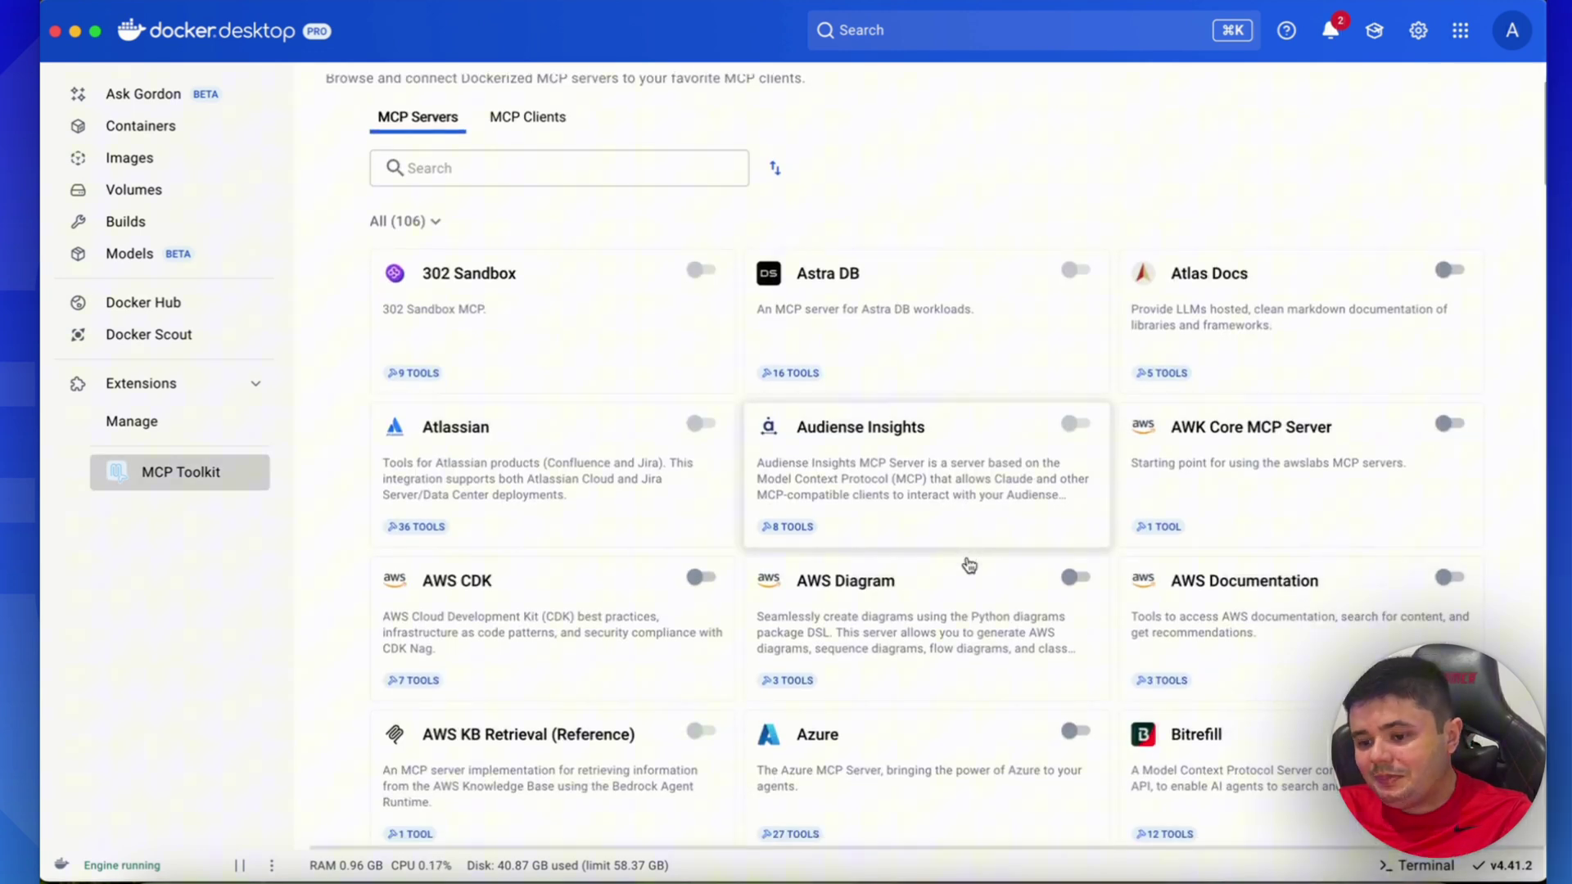
scroll(921, 400, up, 2)
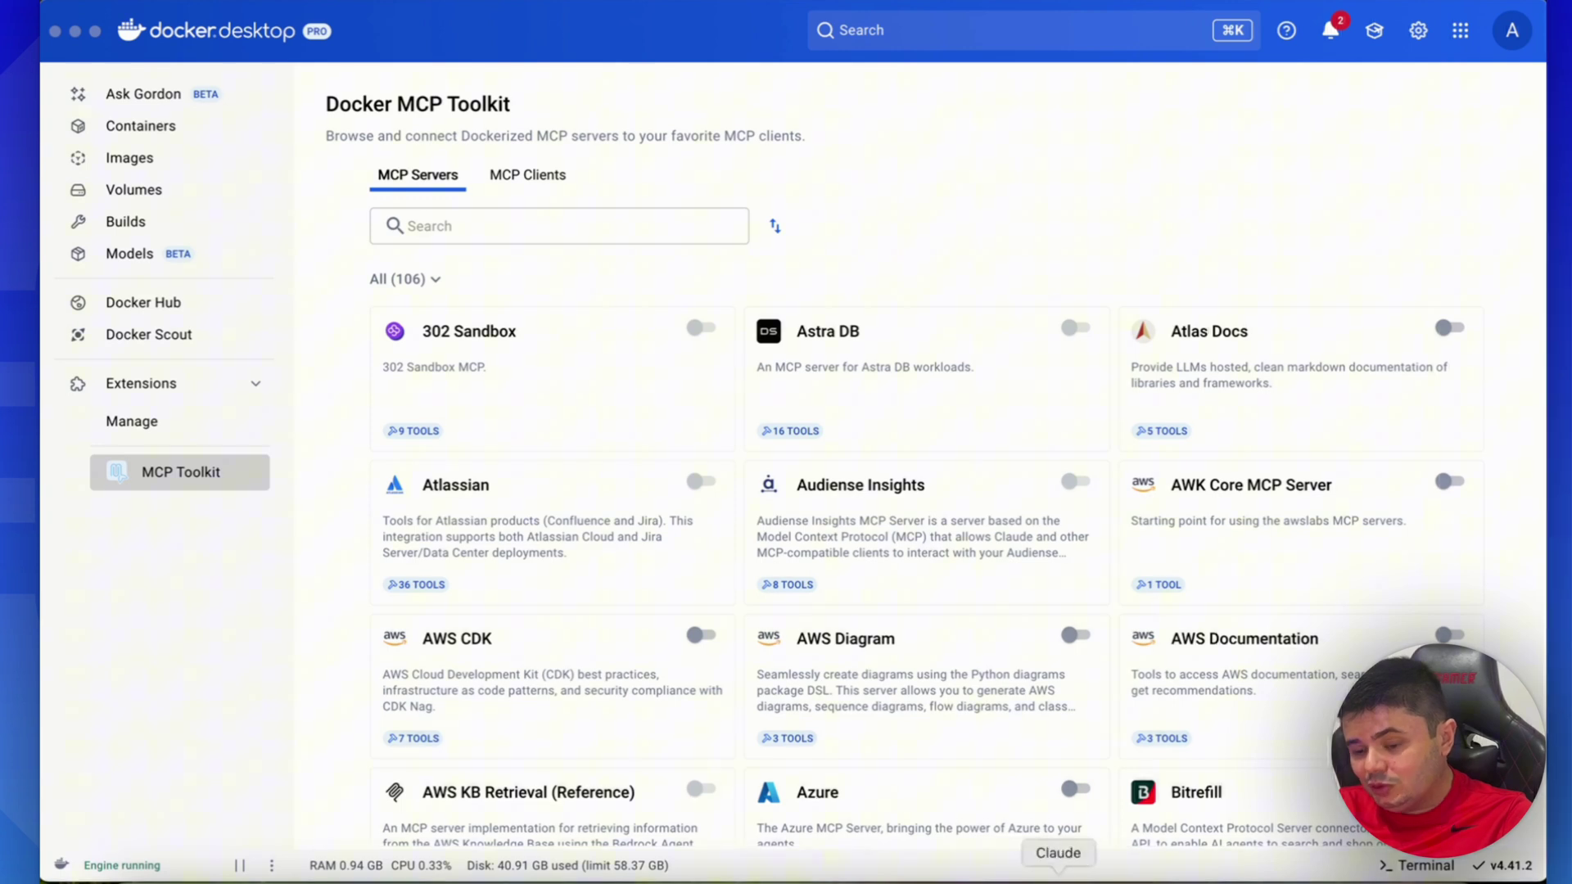
- Switch to Claude Desktop and open its settings window
click(1059, 878)
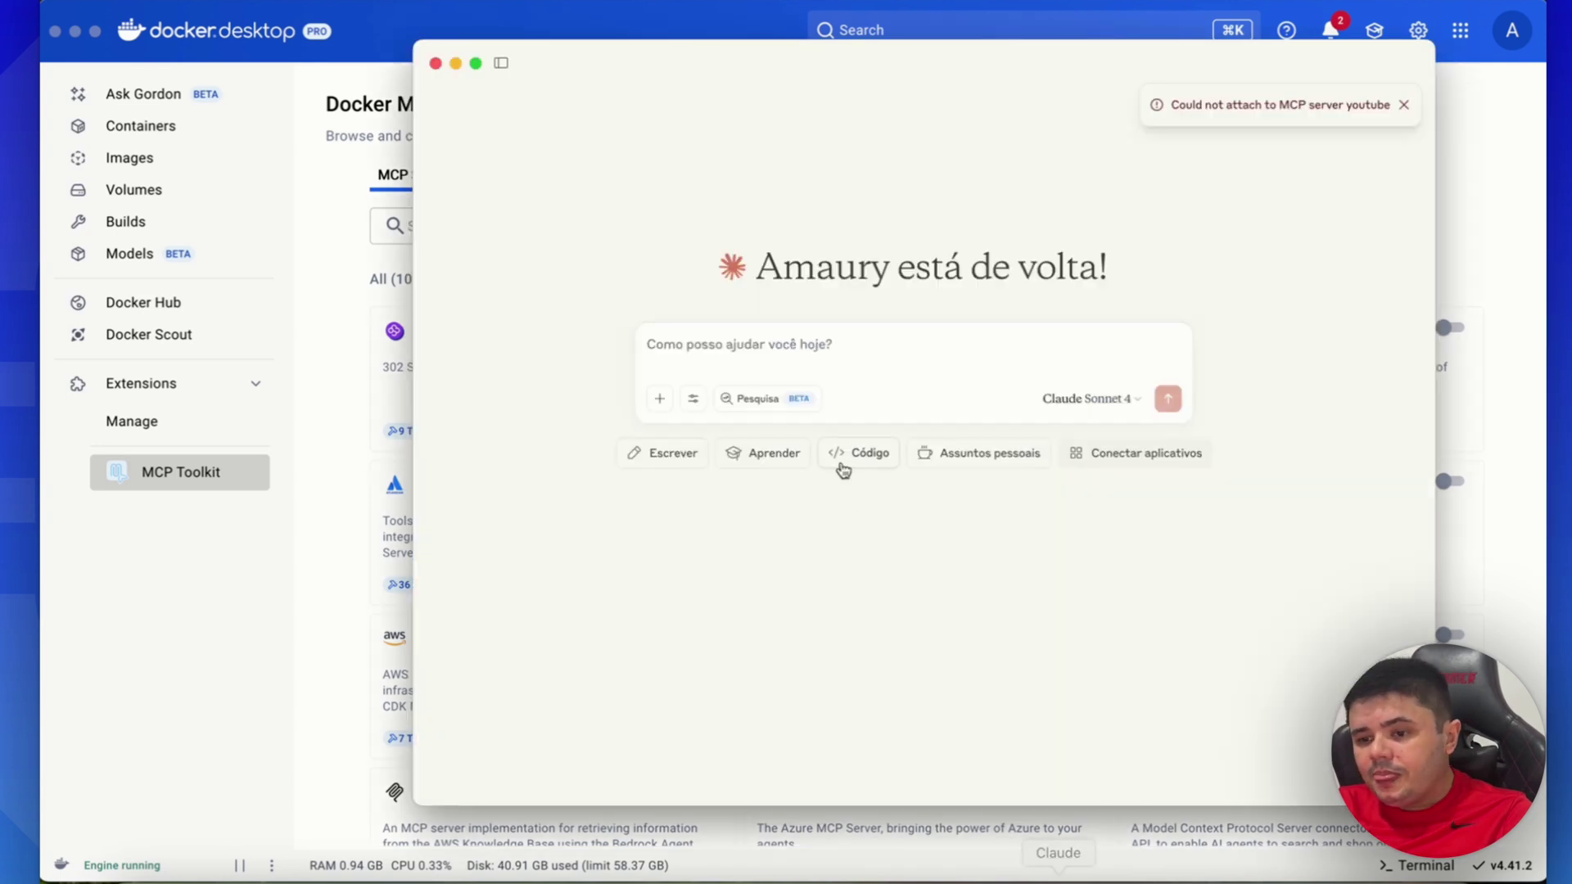
click(98, 3)
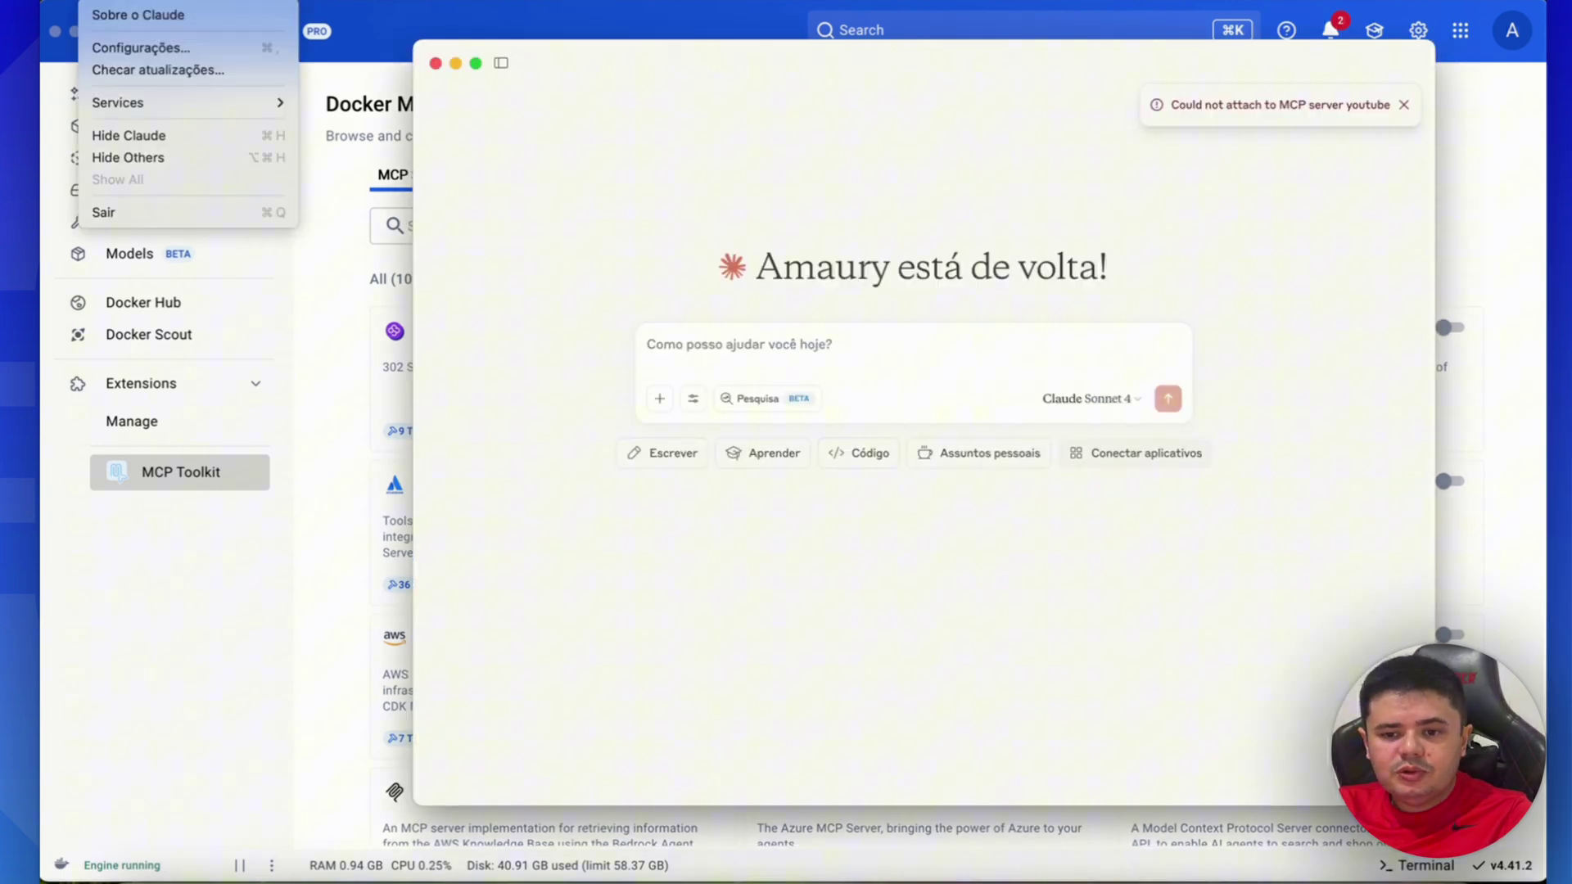
click(178, 47)
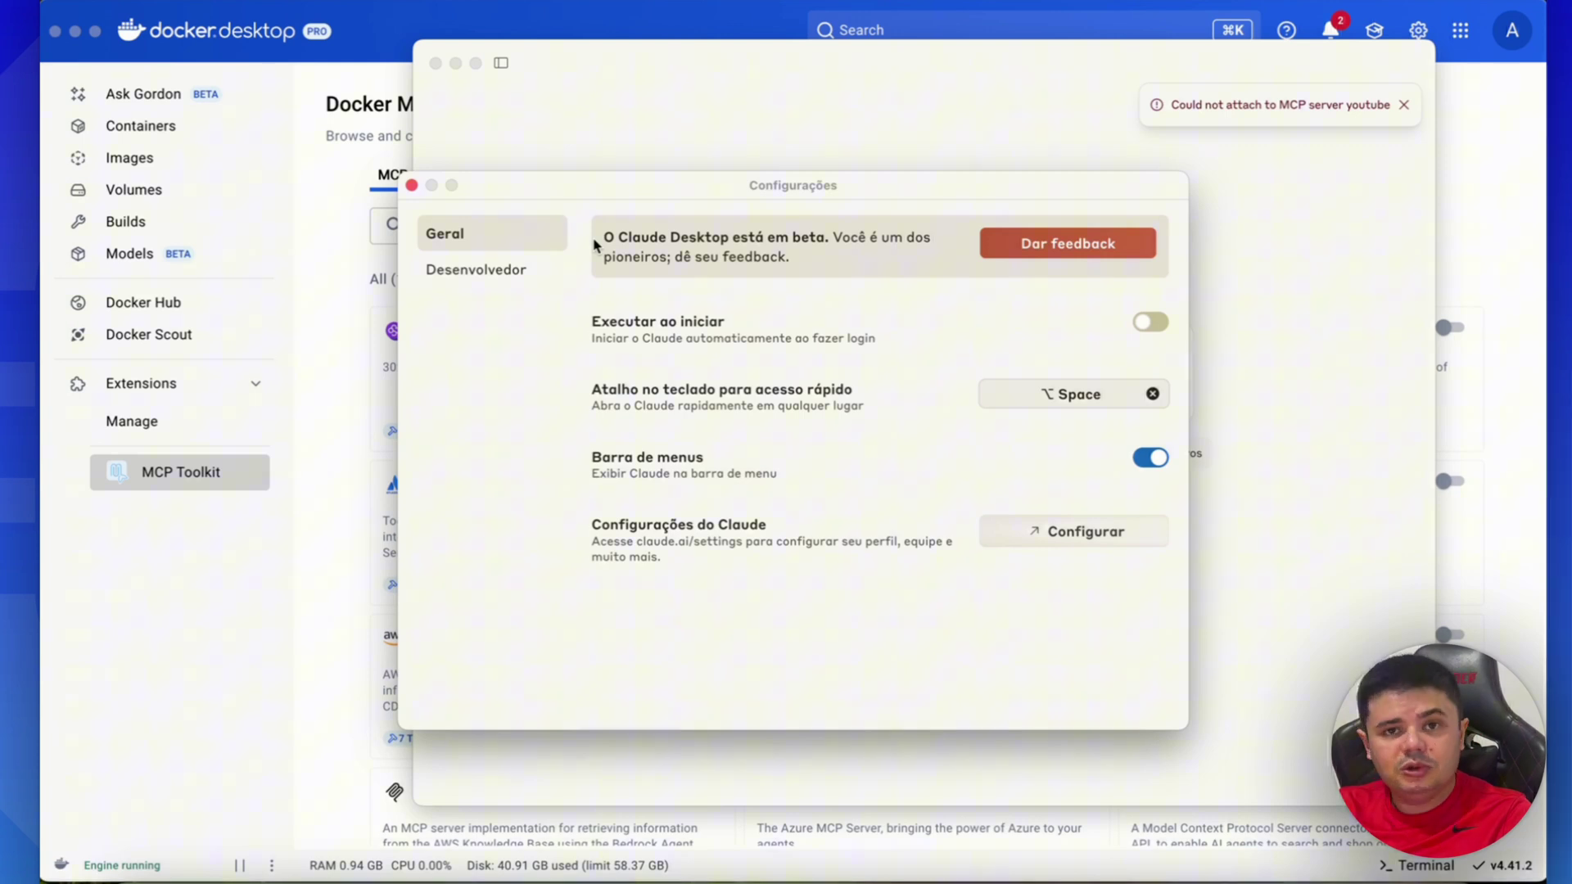
- Show the developer settings with the local MCP servers, then switch to the code editor and examine the mcpServers entries in claude_desktop_config.json
click(508, 274)
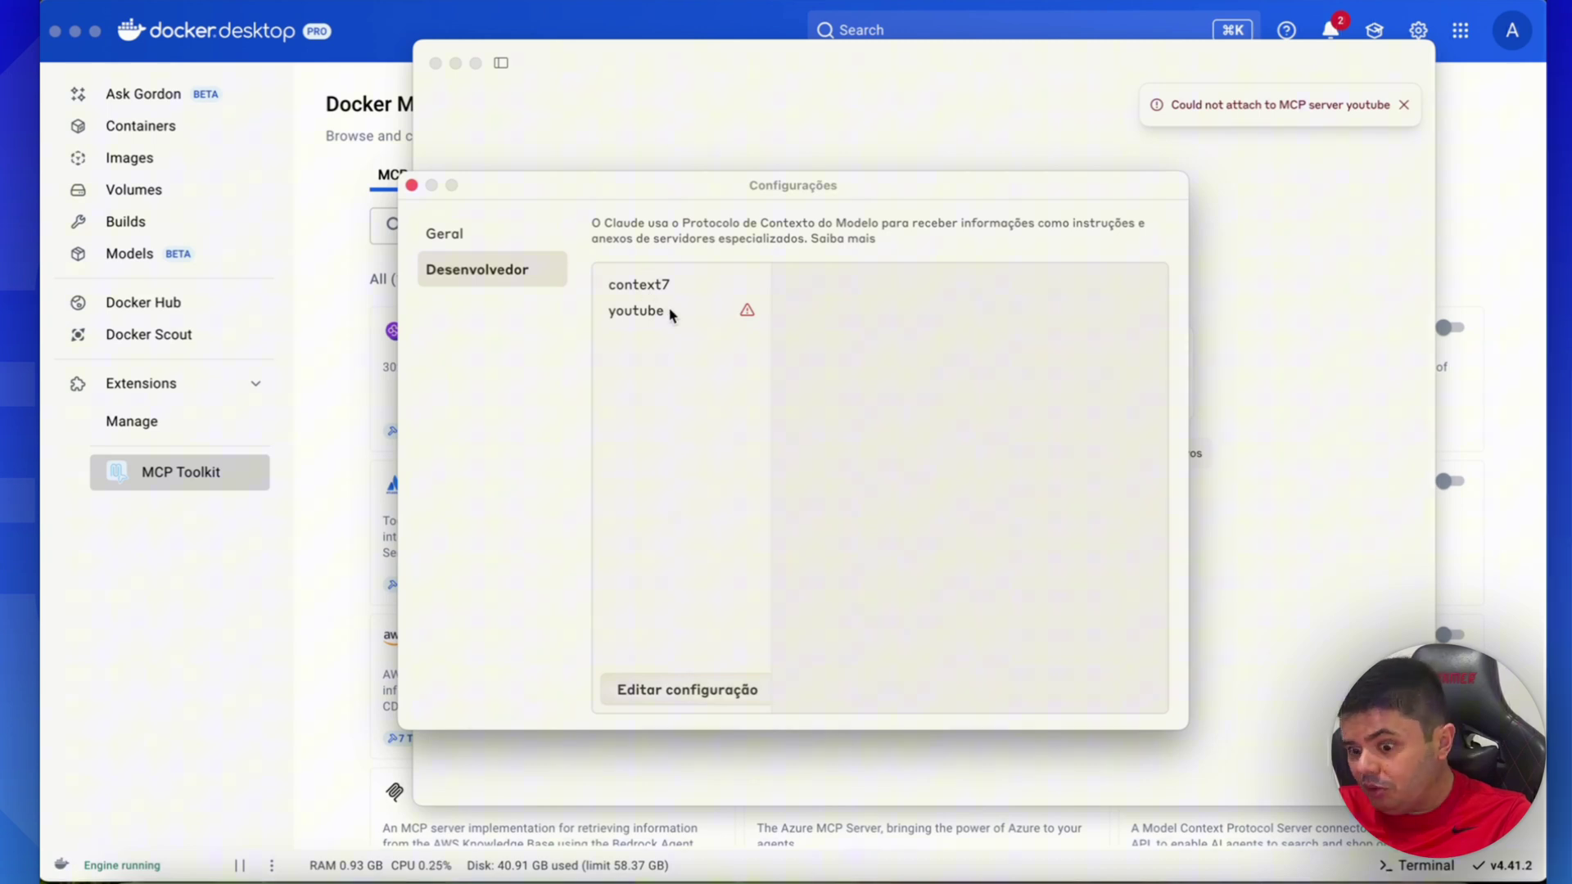
click(1013, 869)
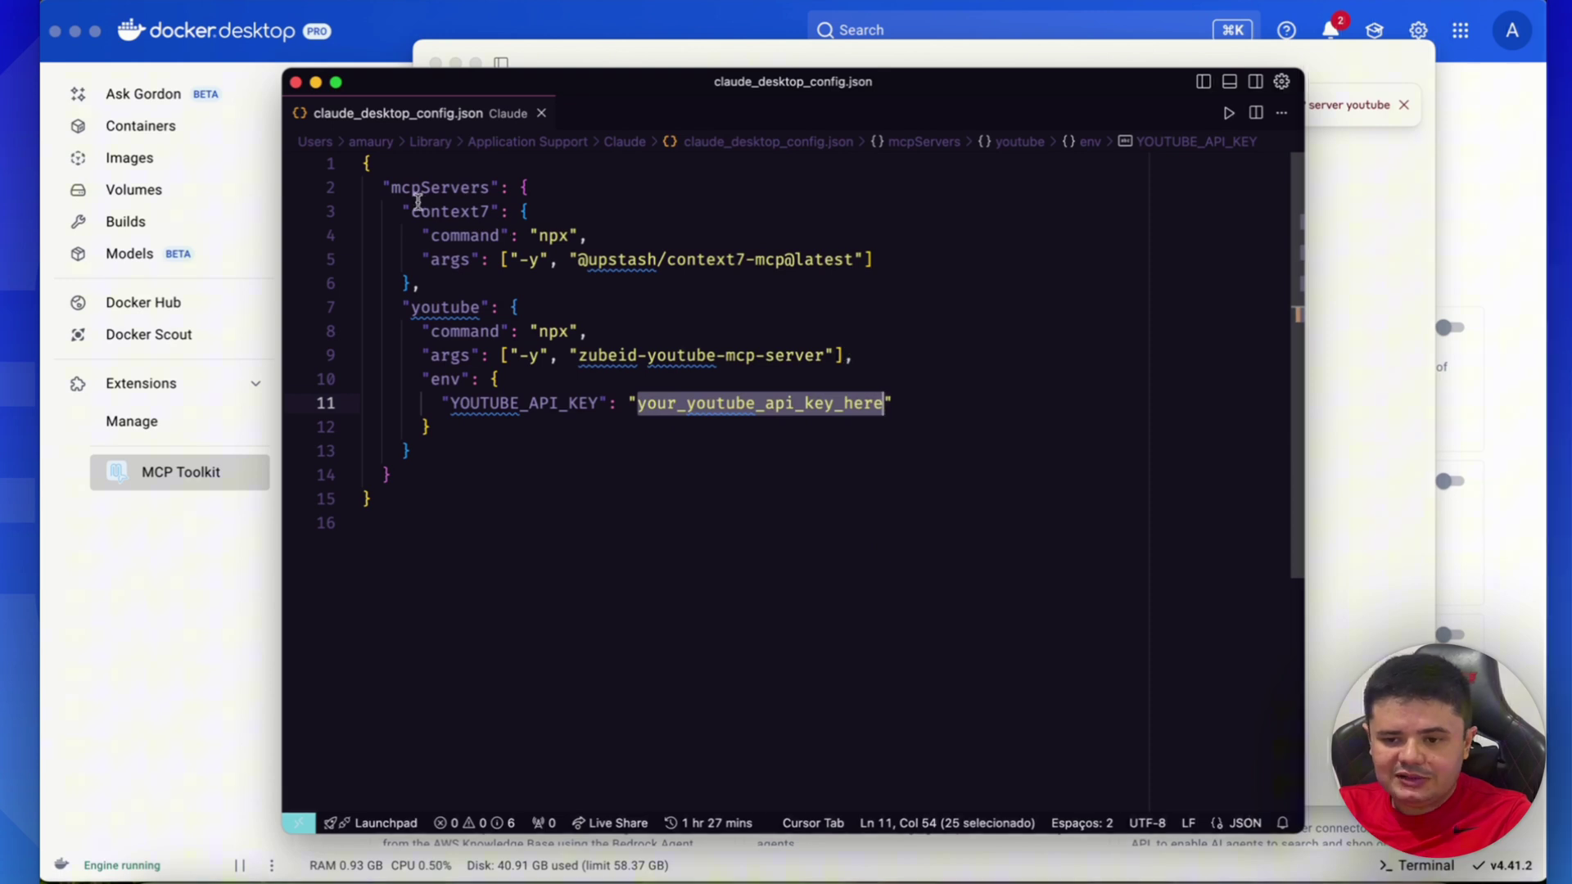
click(384, 190)
shift+click(441, 281)
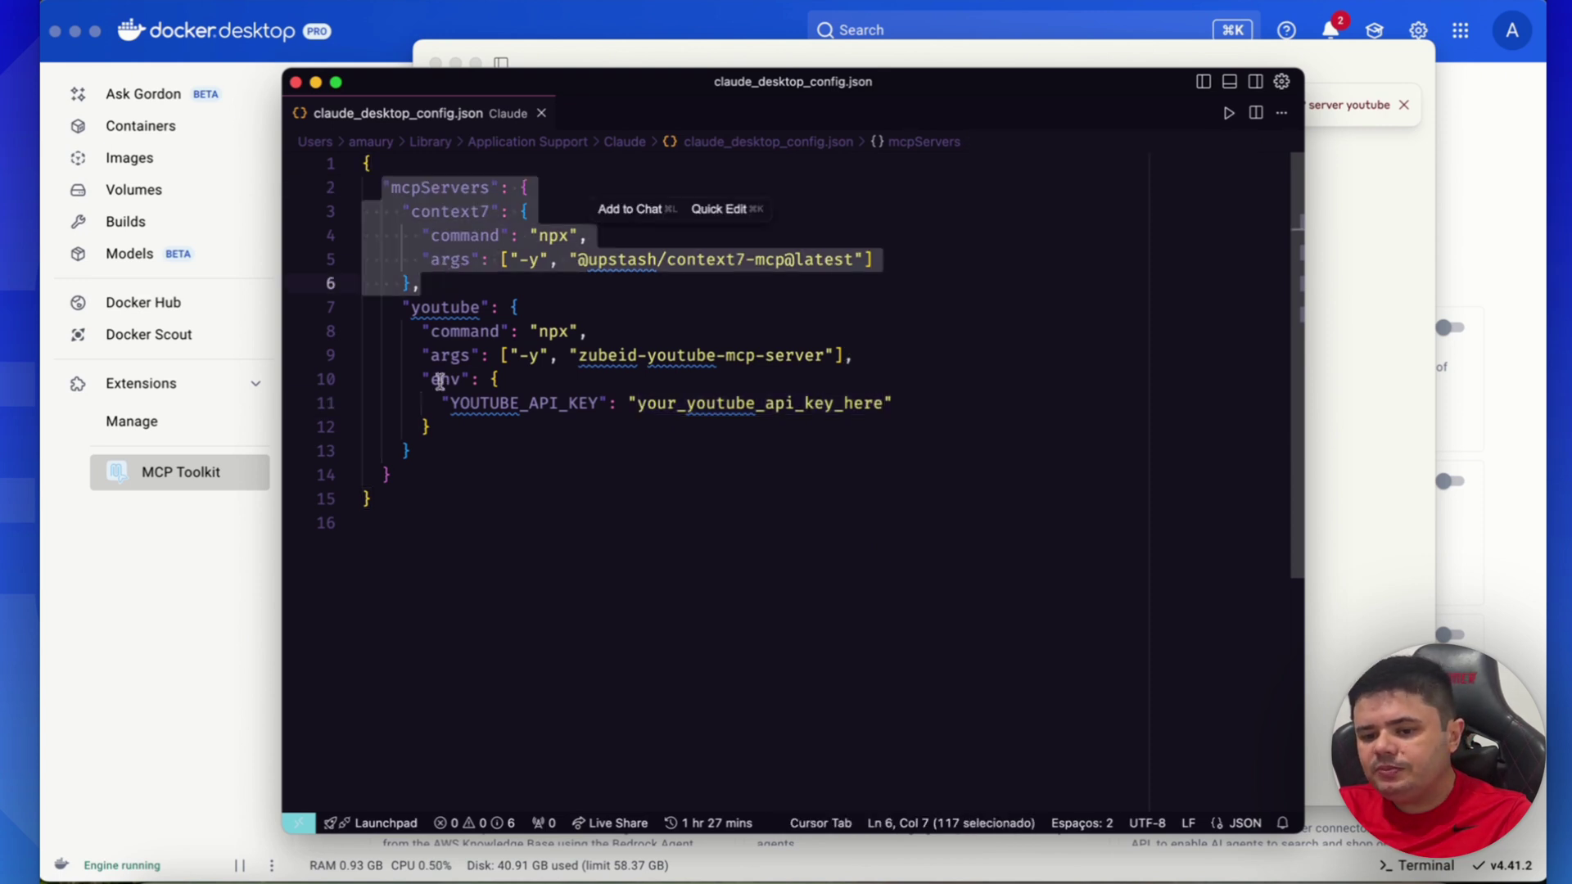
shift+click(425, 456)
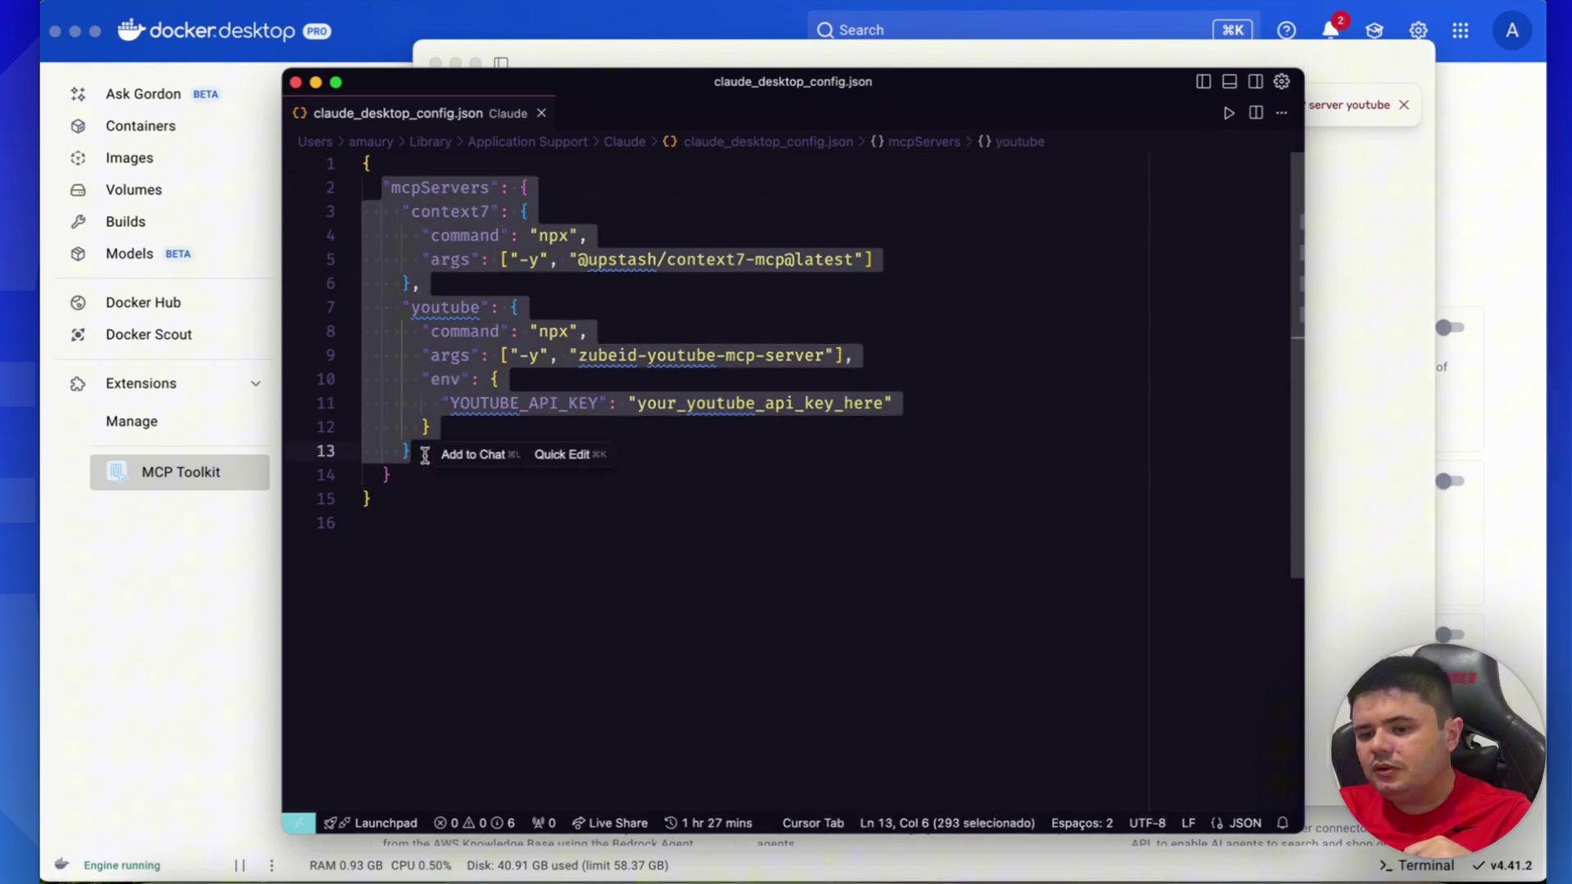
double_click(739, 401)
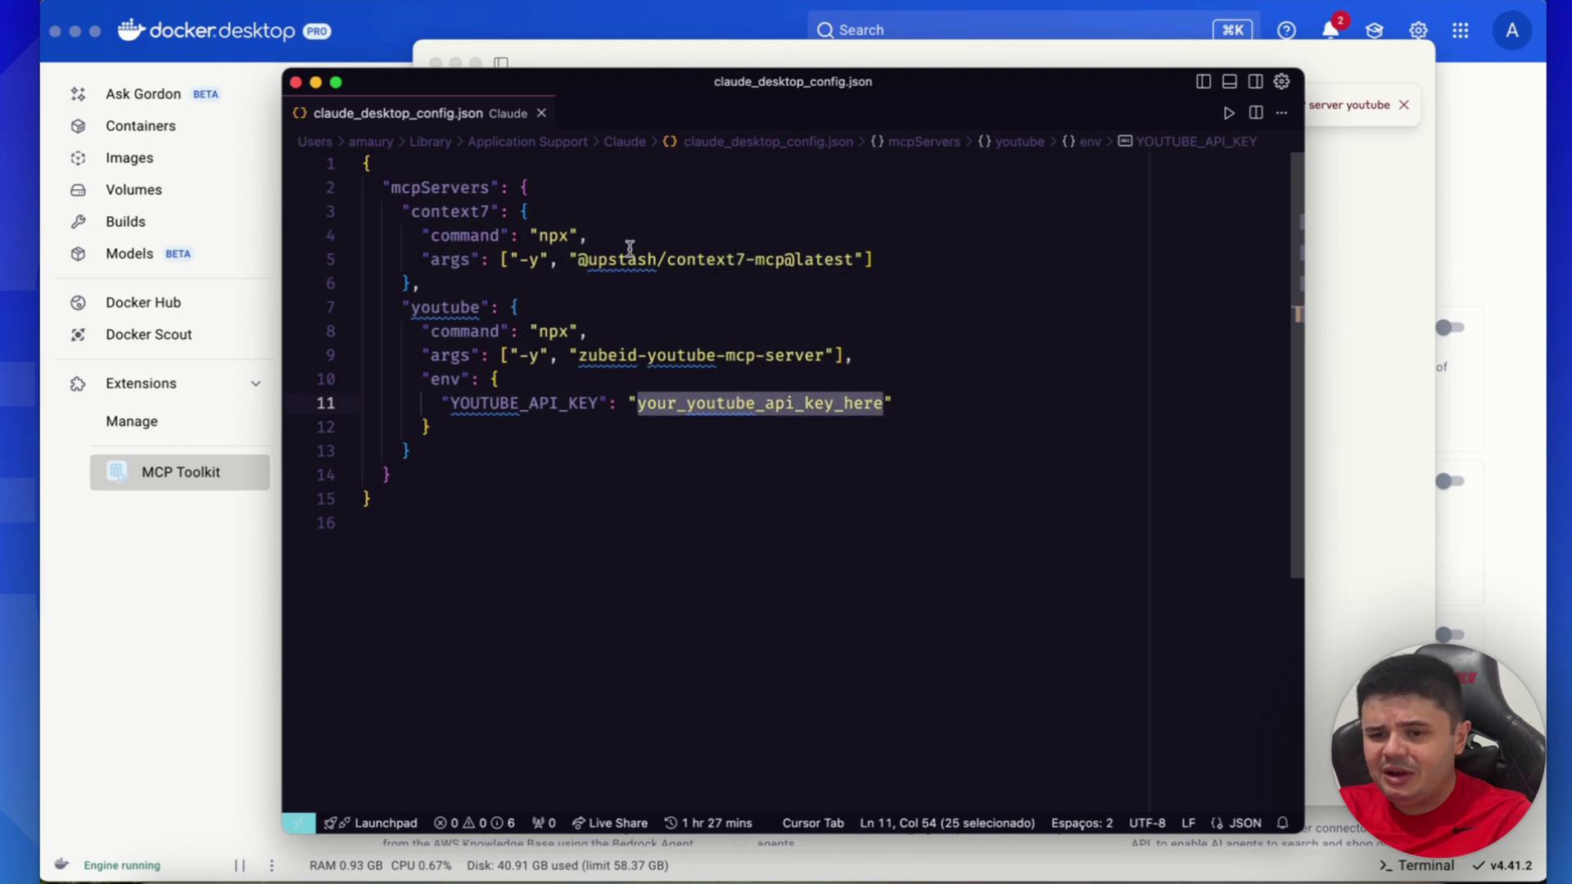
- Switch back to Claude Desktop's developer settings and delete the youtube MCP server
click(625, 62)
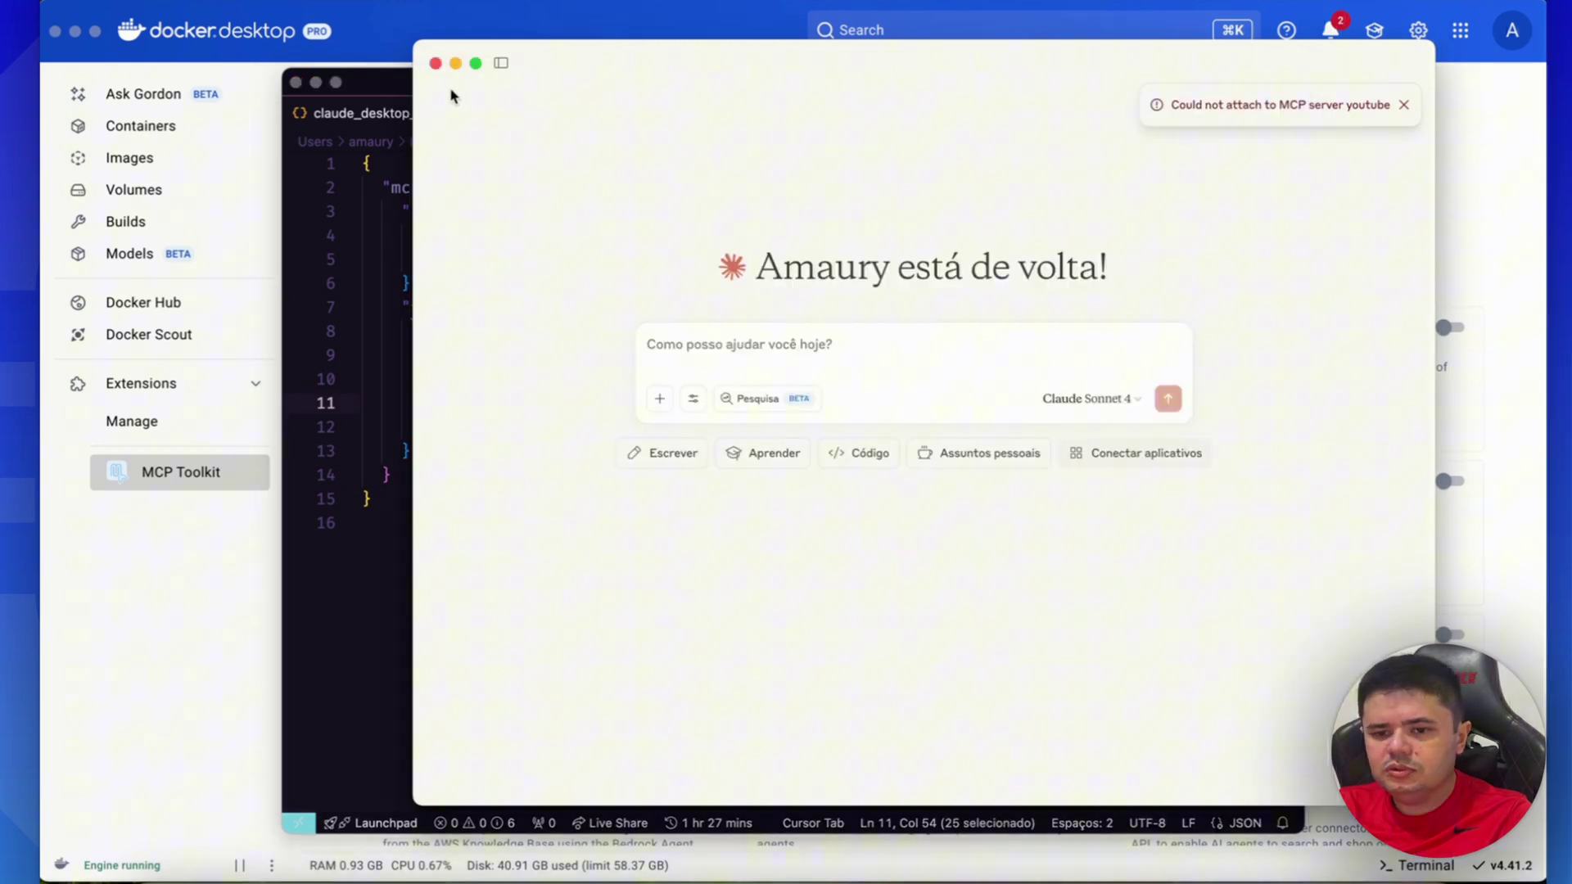
key(super+comma)
click(657, 316)
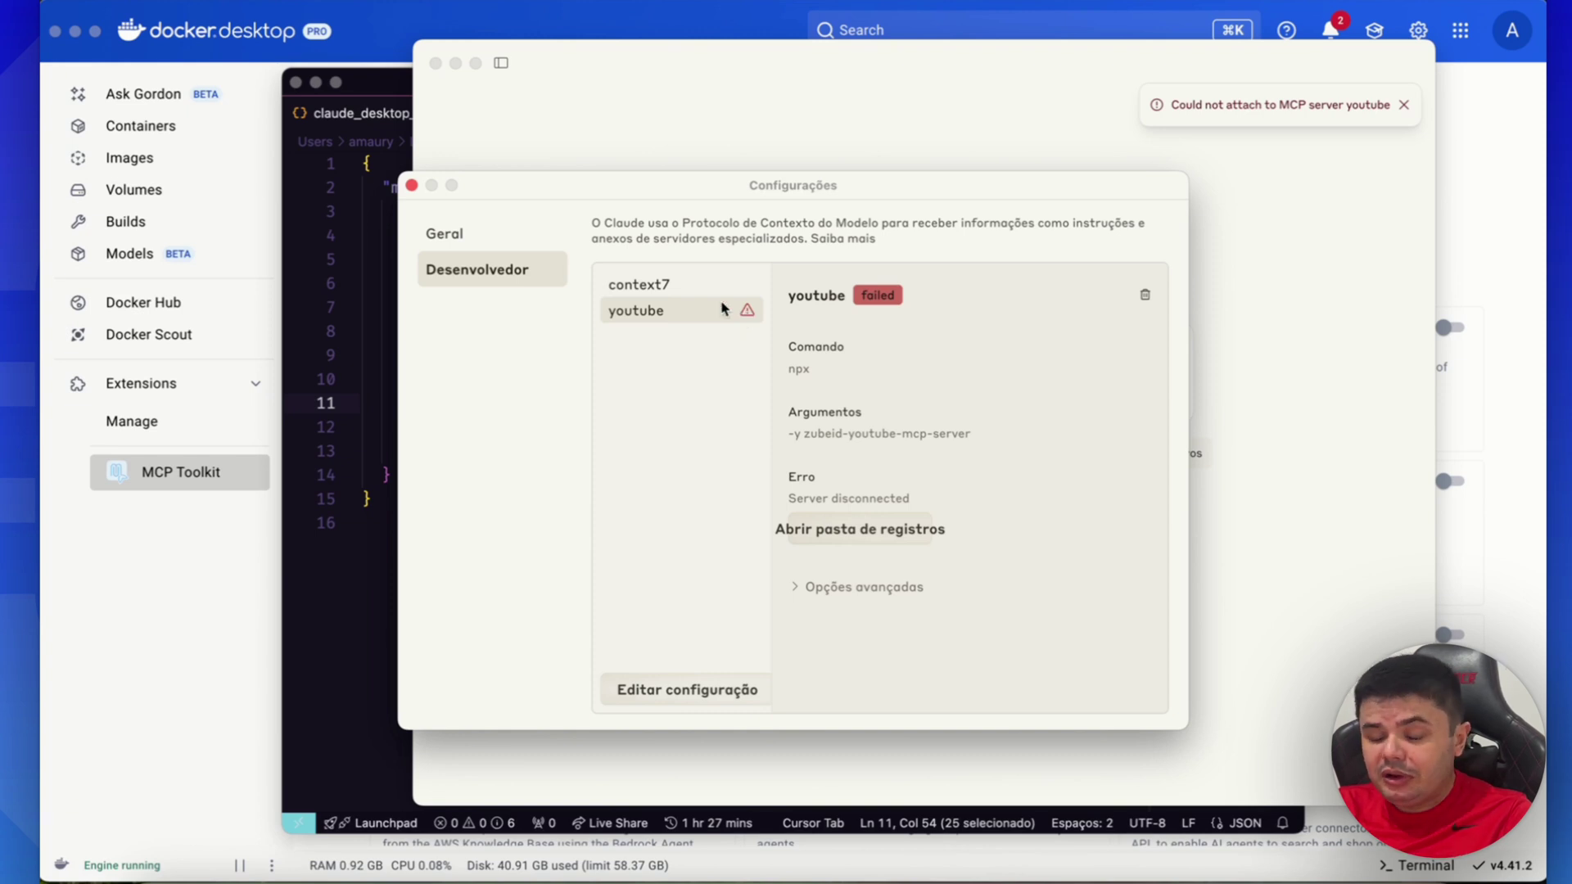
click(1145, 295)
click(857, 520)
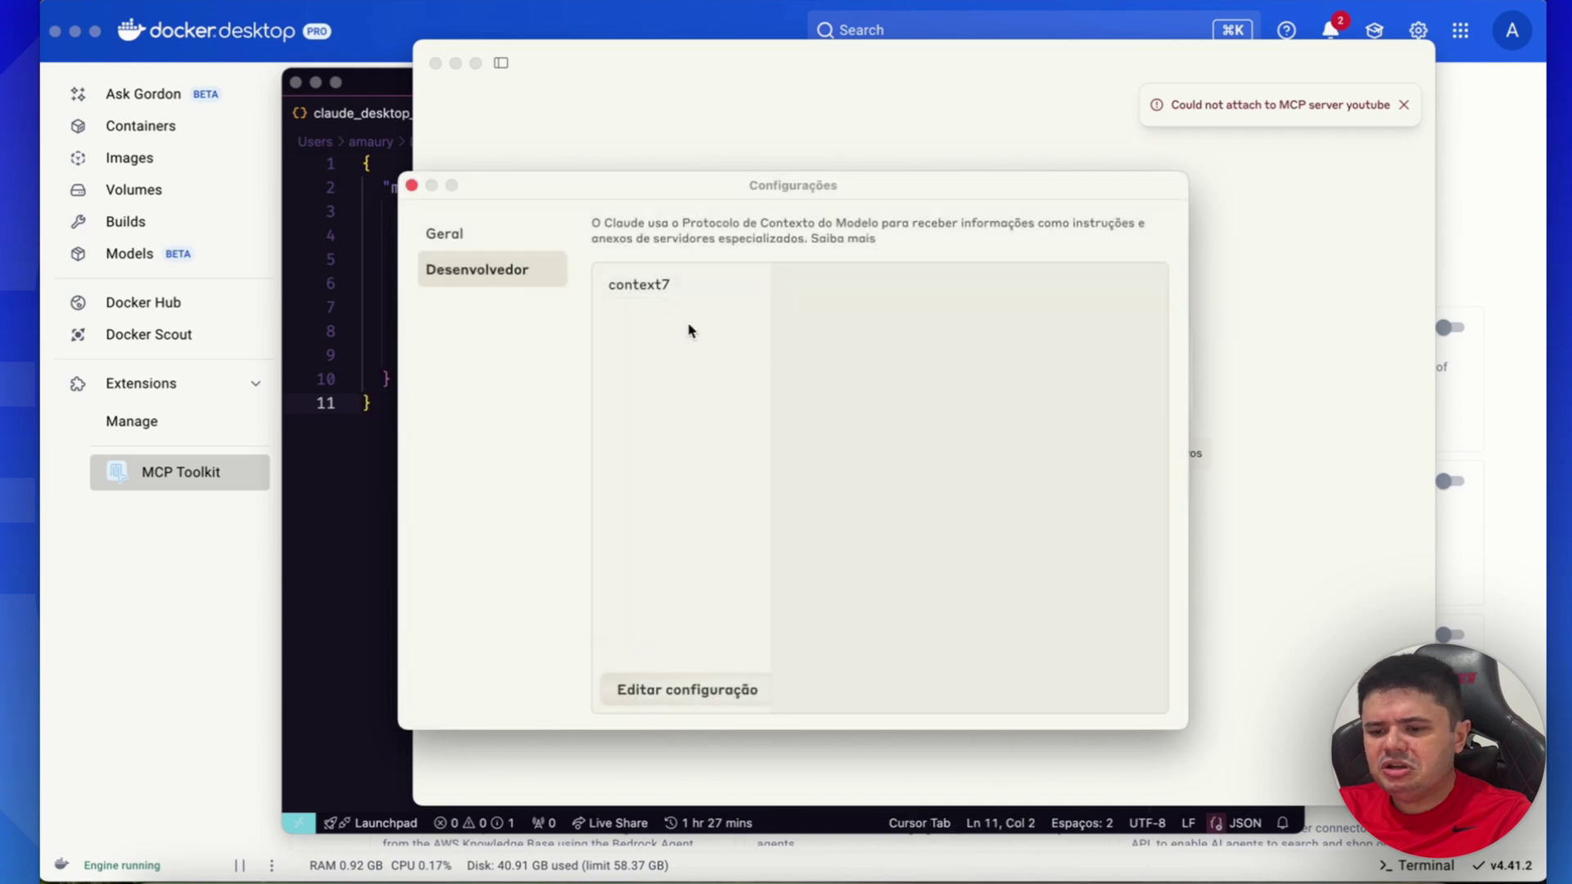
- Delete the context7 MCP server from the developer settings, moving the windows aside to keep the config file in view
click(660, 284)
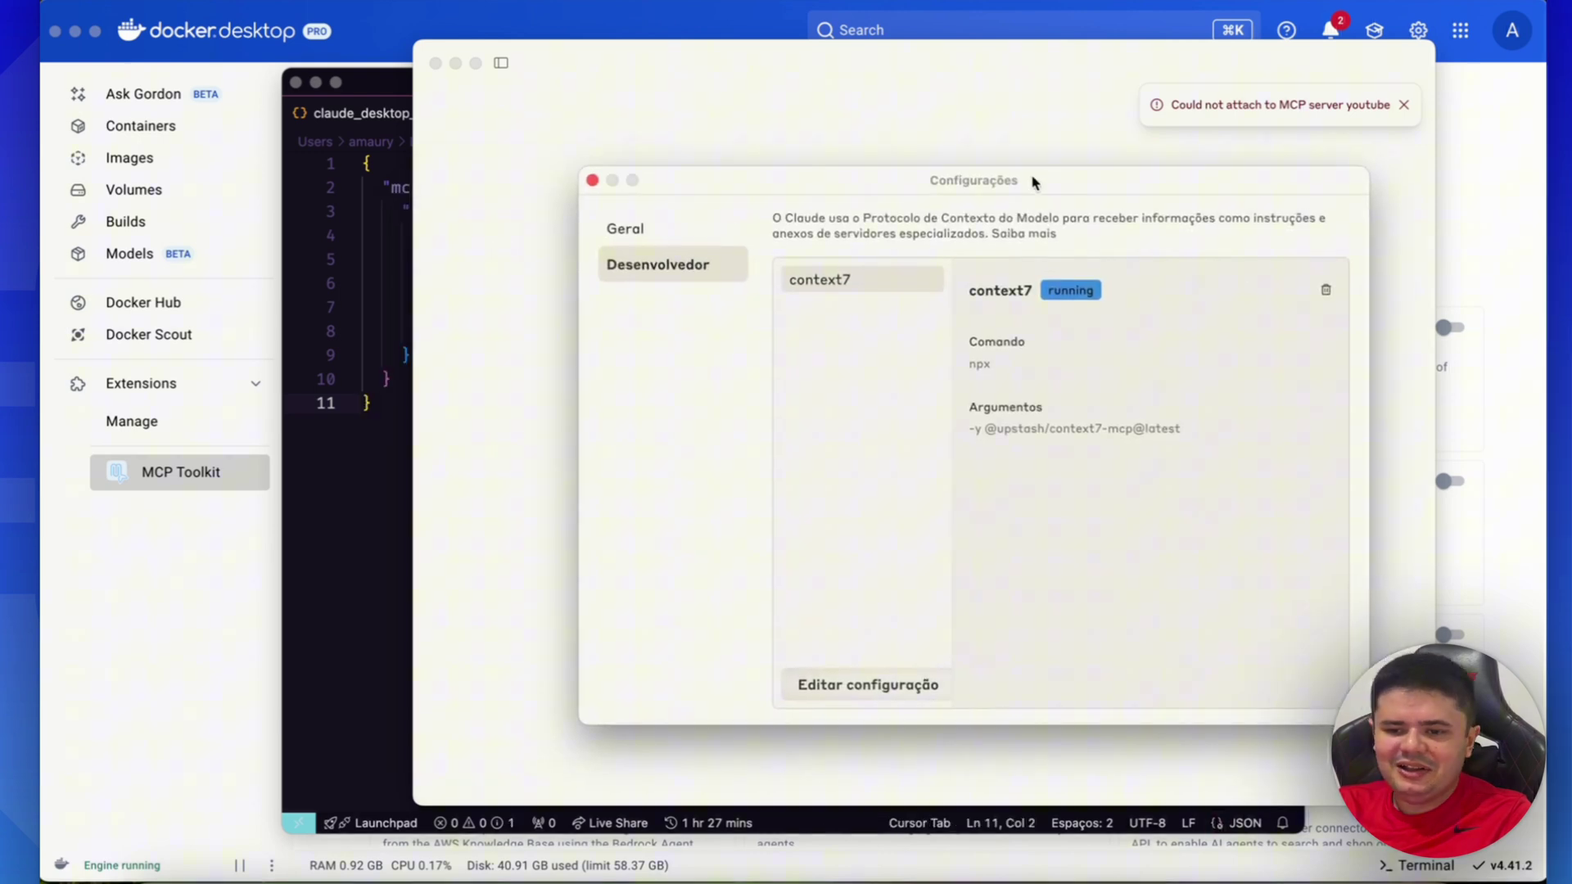
drag(643, 58, 806, 75)
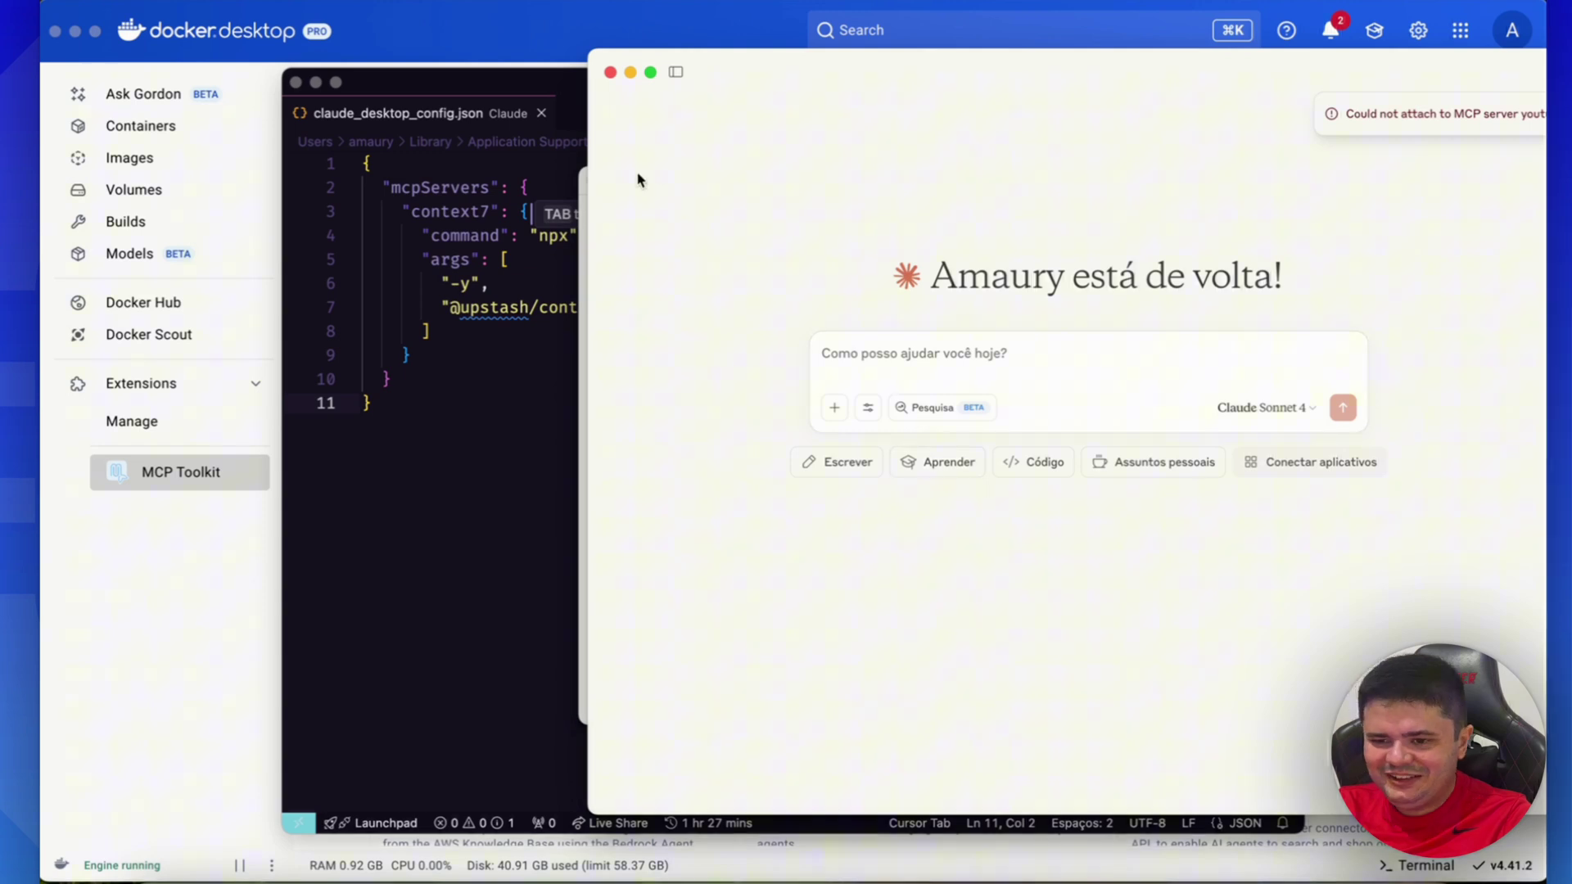
key(super+comma)
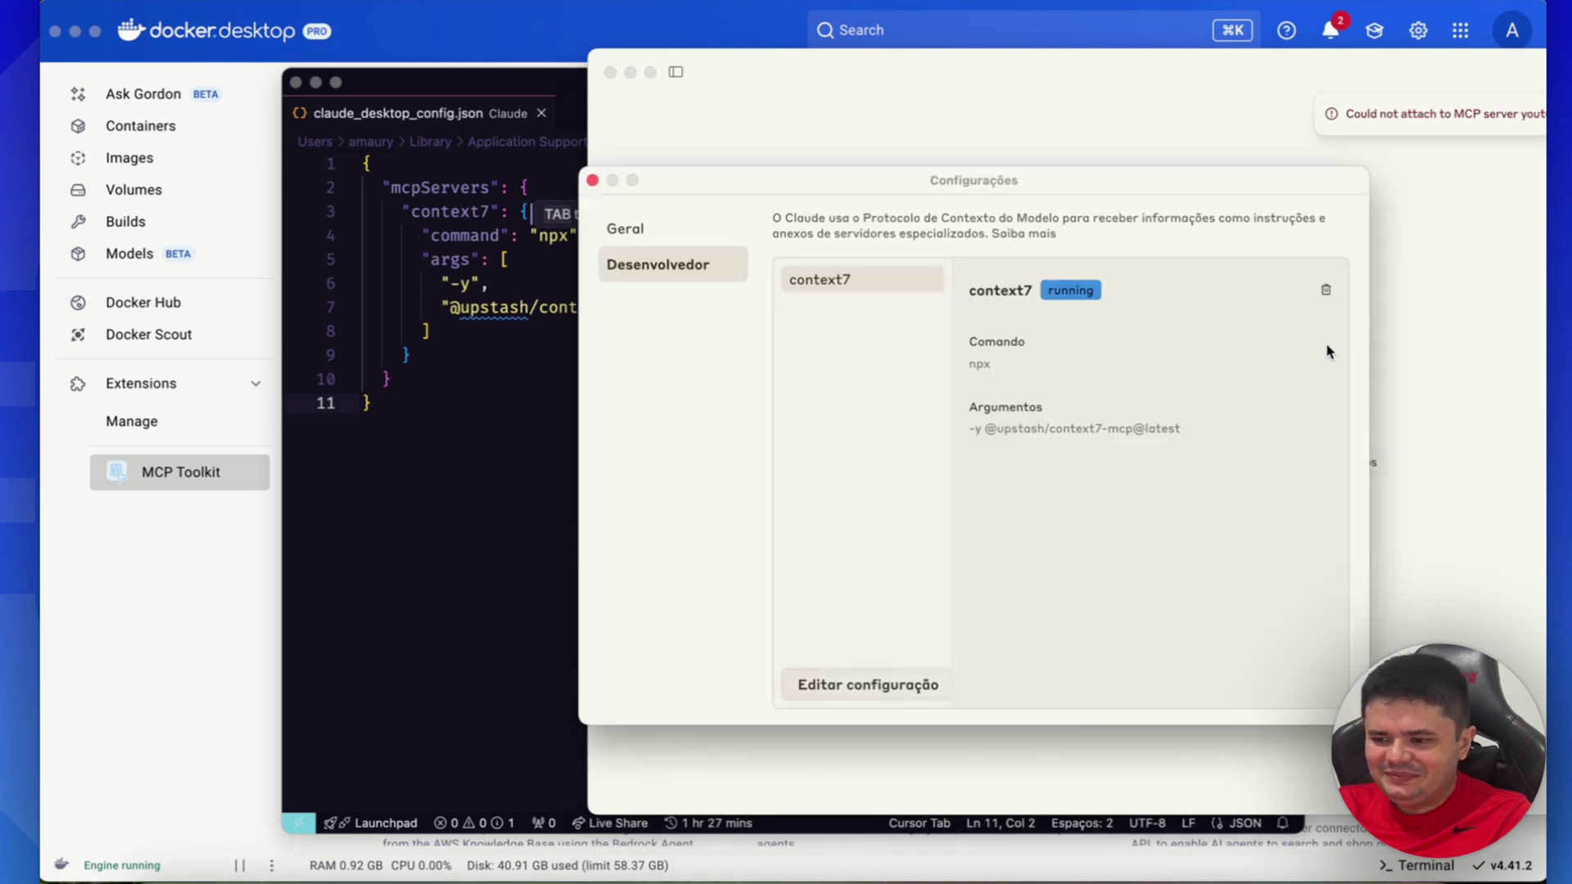
click(1325, 297)
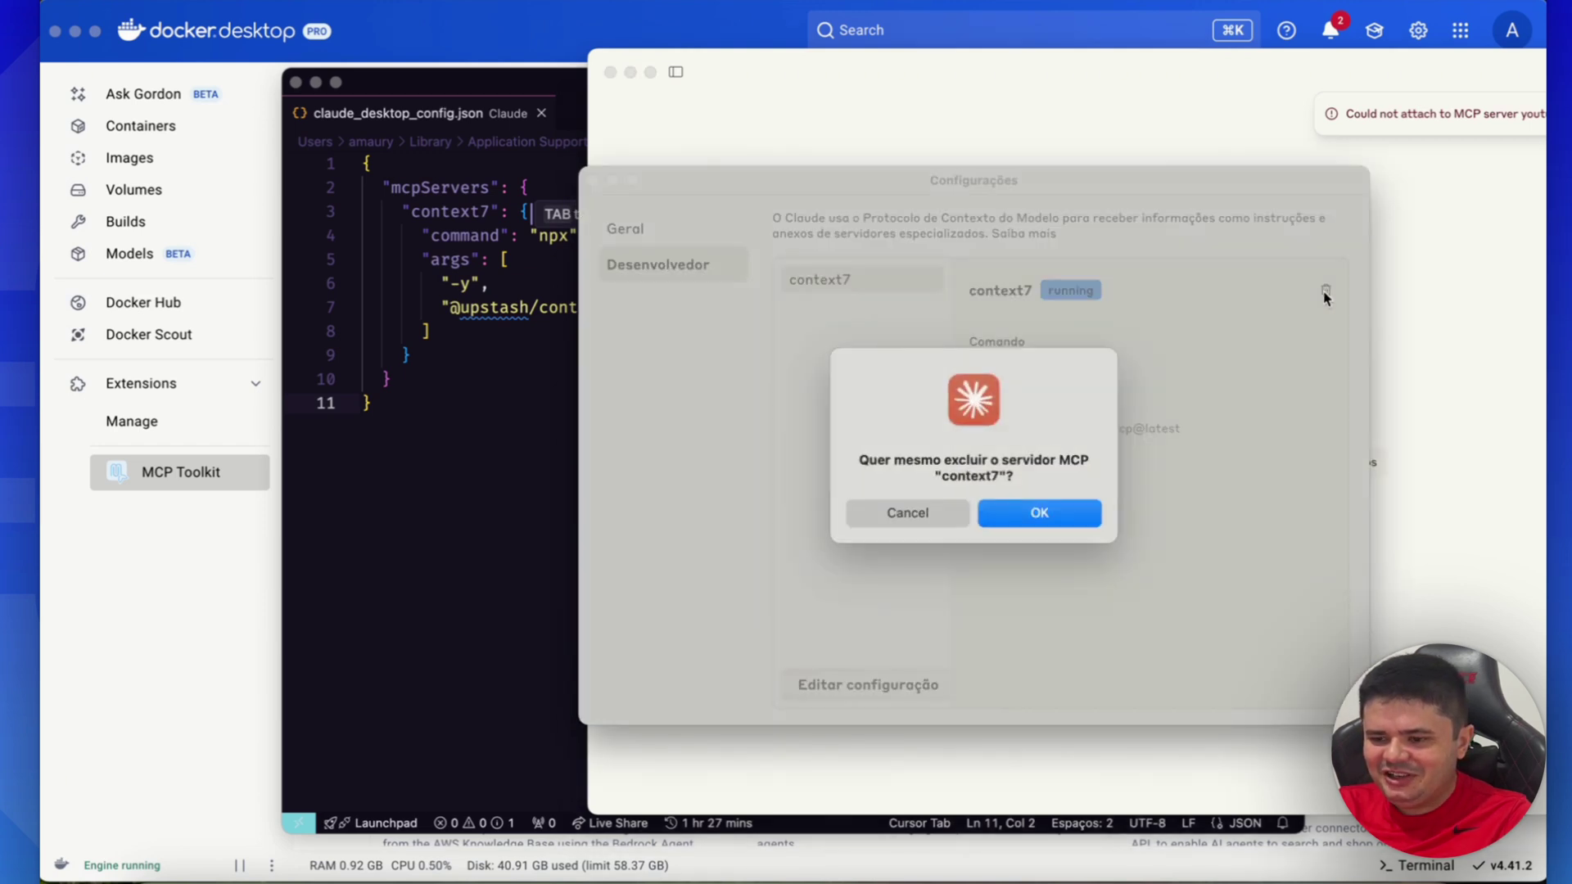
click(1050, 517)
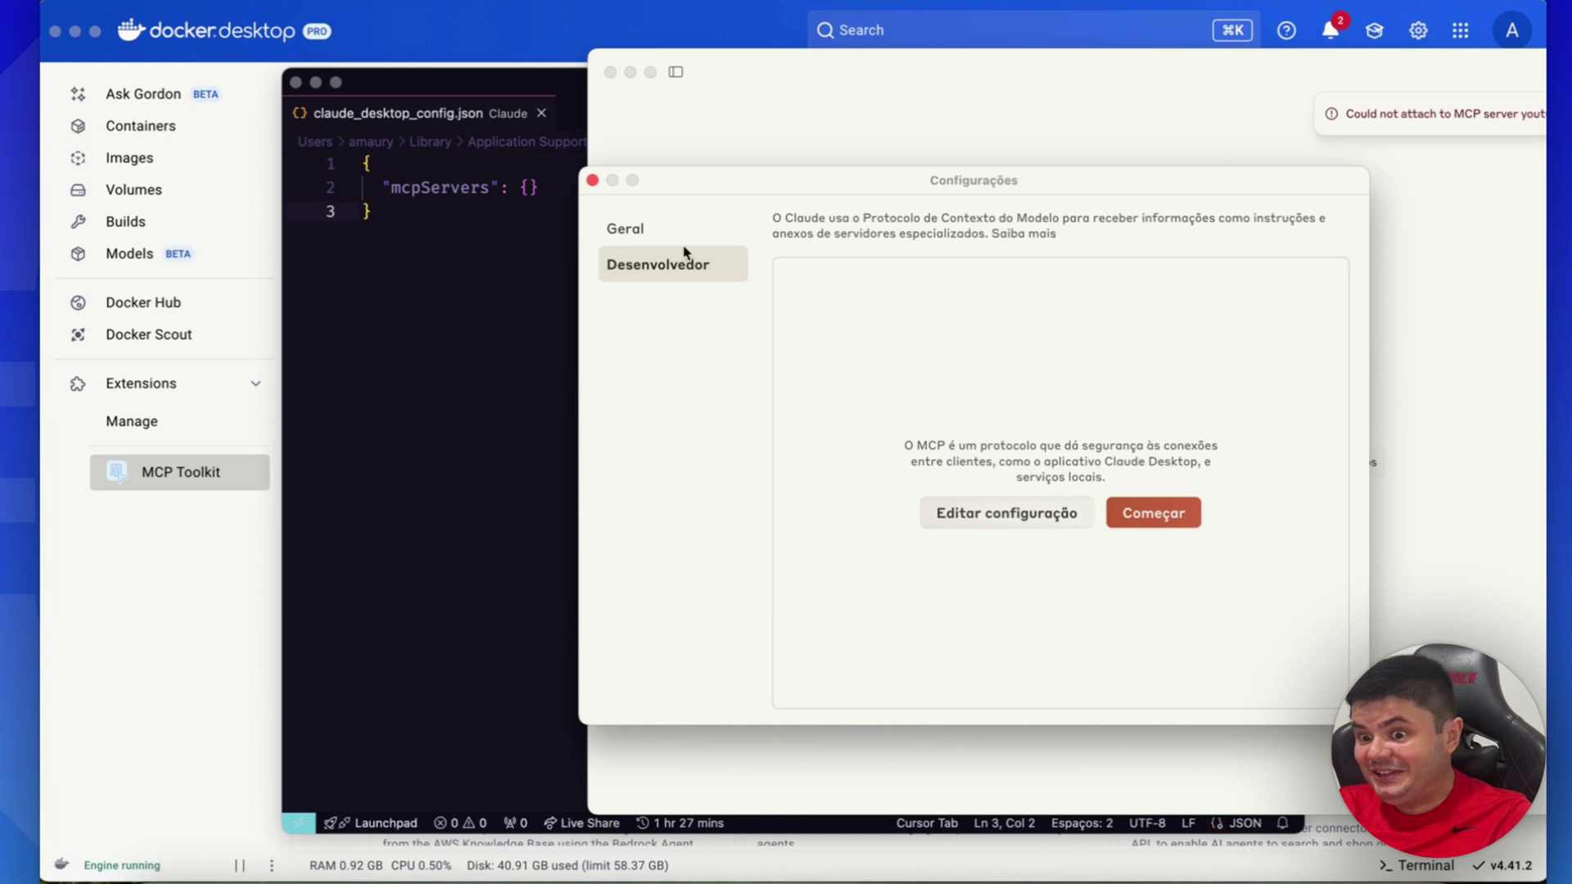
- Close Claude Desktop's settings and main window, and quit the application completely
click(593, 181)
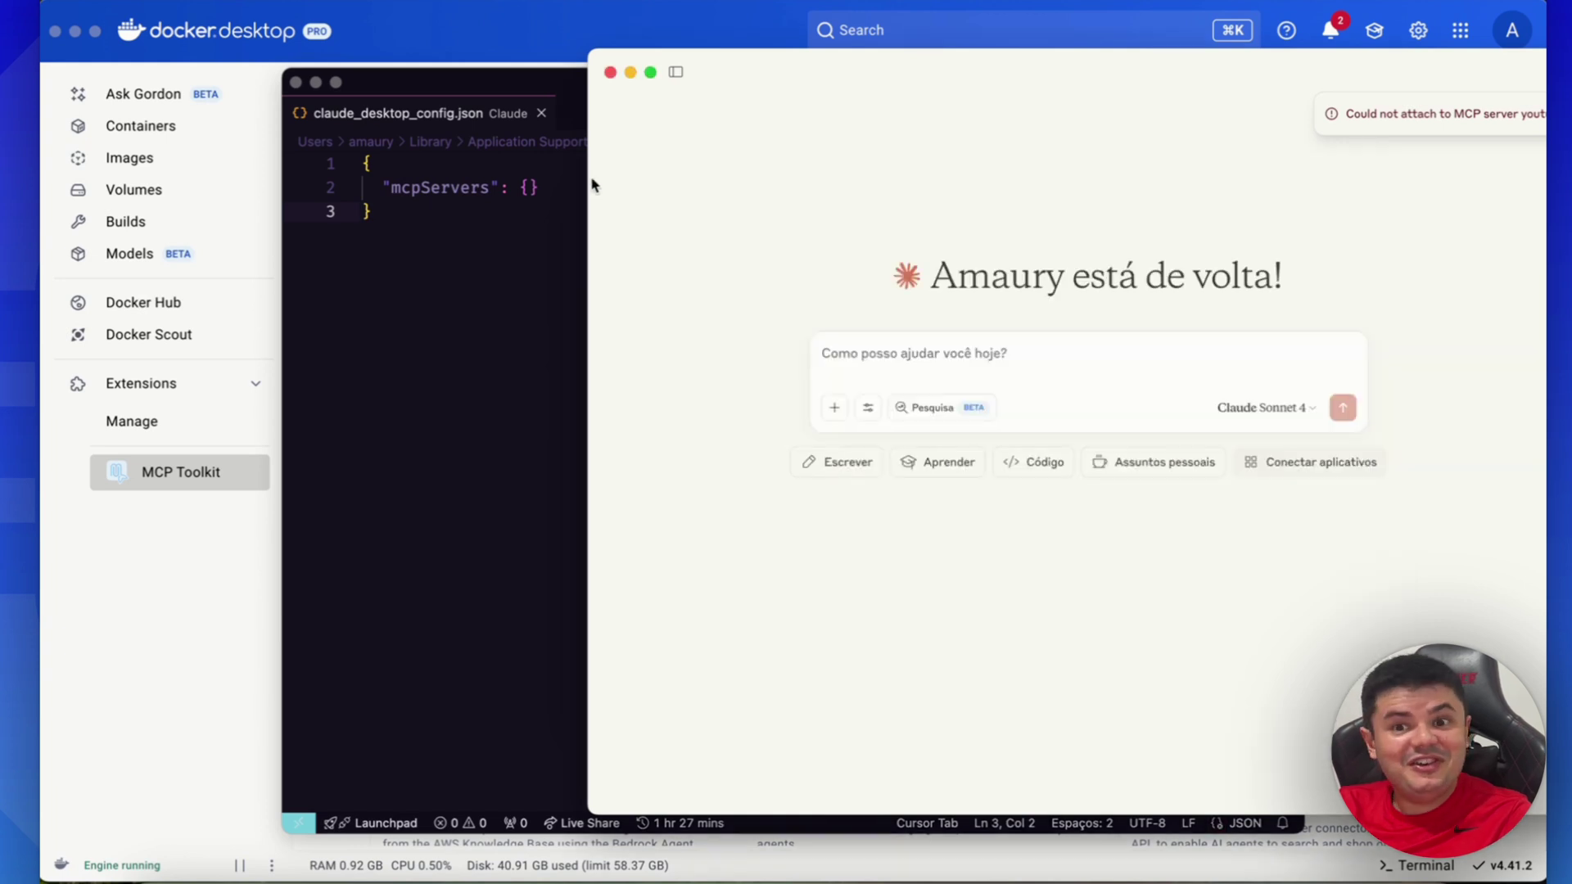
click(610, 72)
right_click(1080, 874)
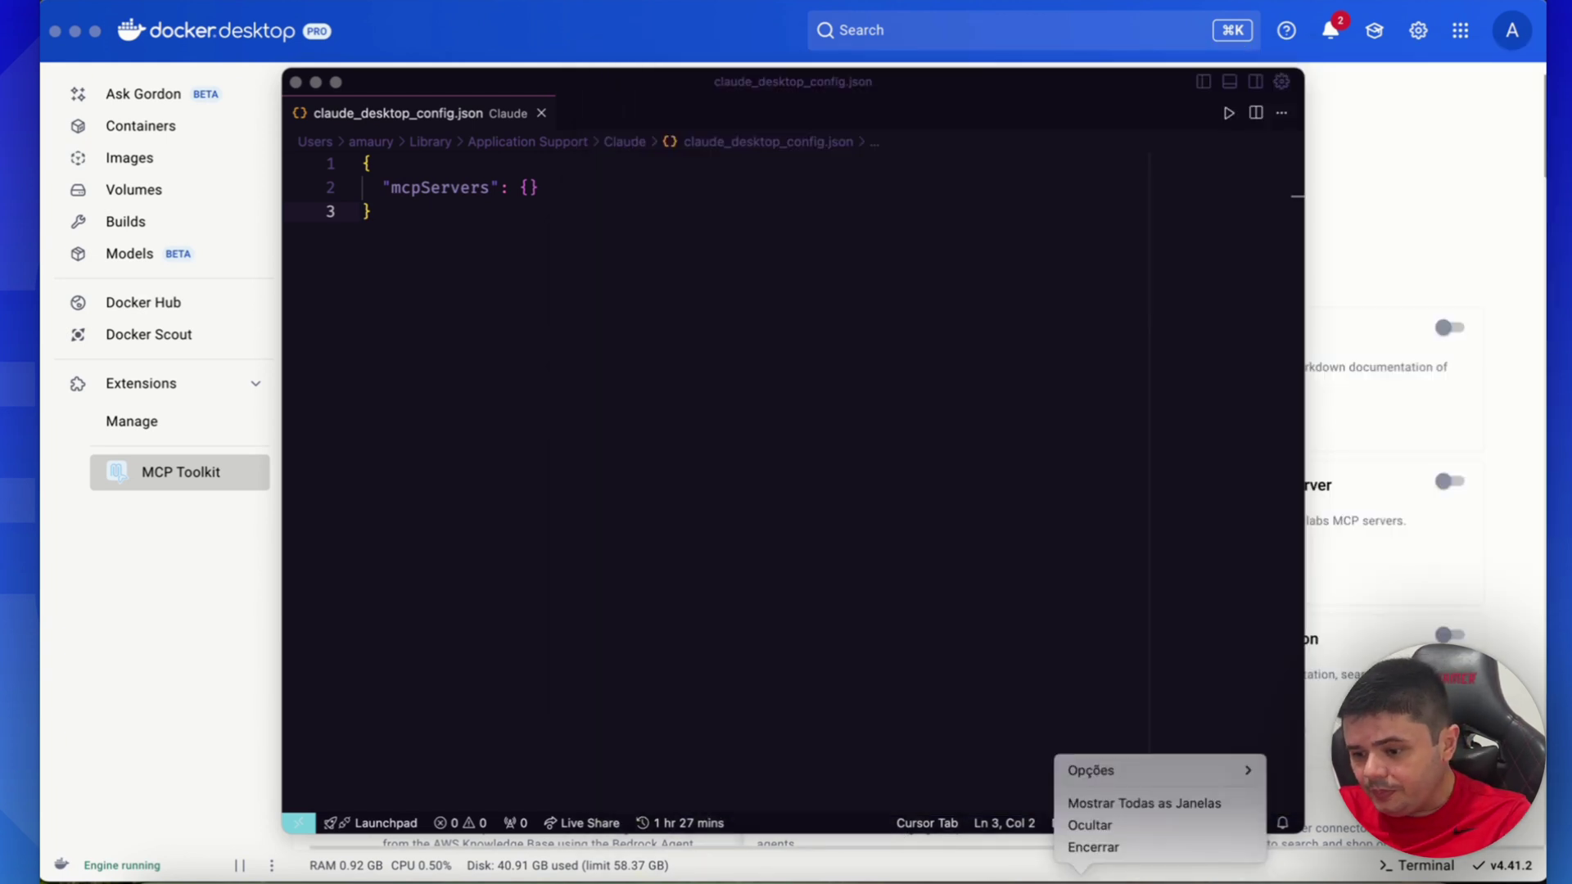
click(1089, 846)
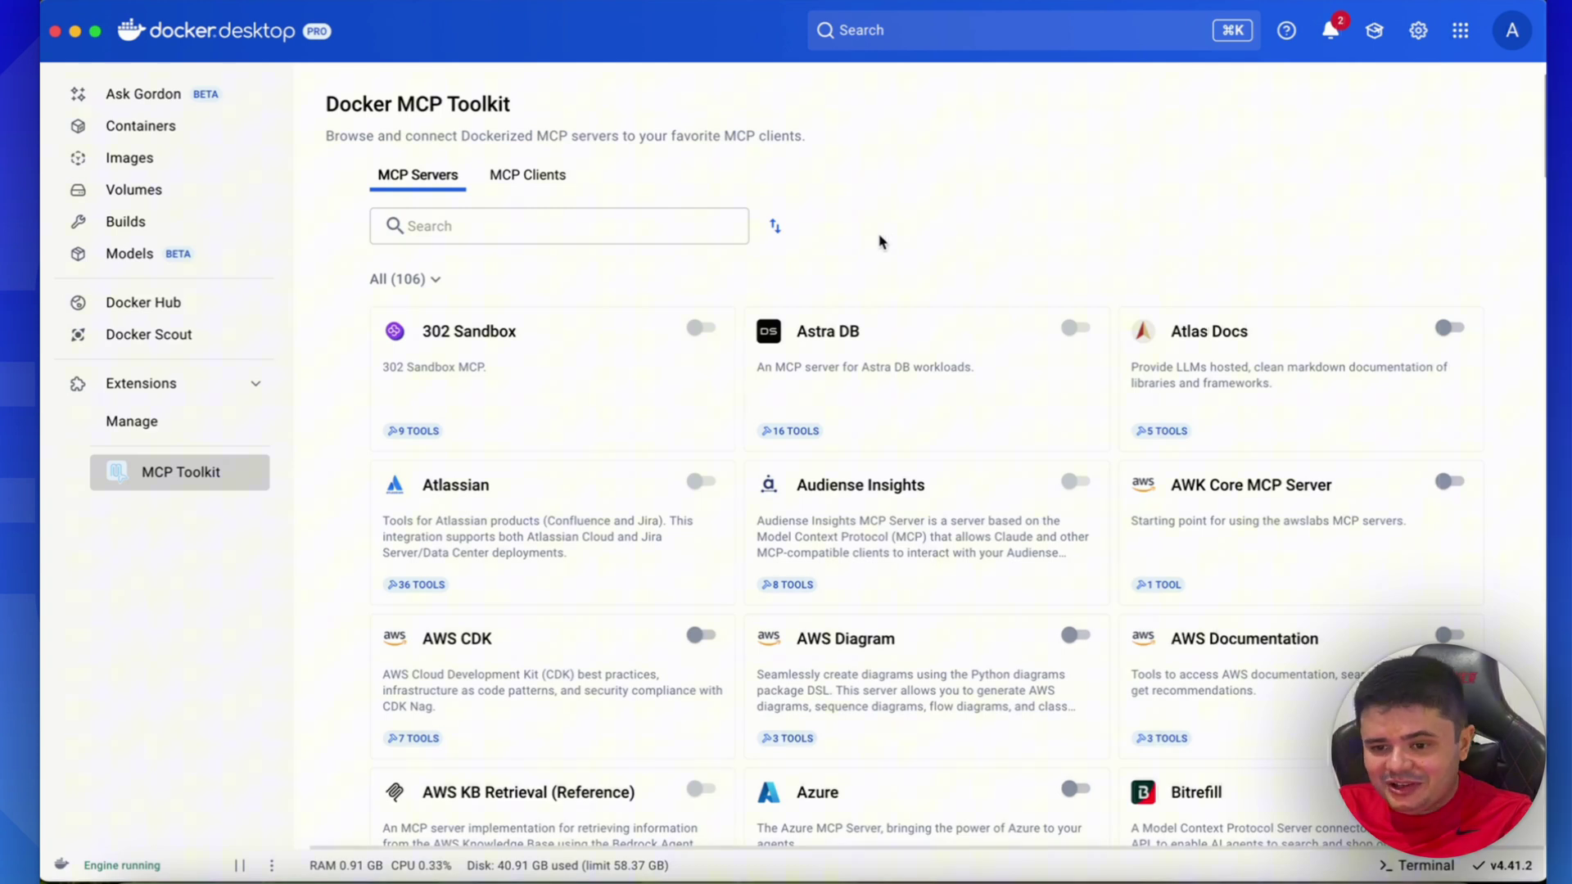
- Browse the MCP server catalog in Docker Desktop and review the Azure server's full list of tools
scroll(870, 256, down, 2)
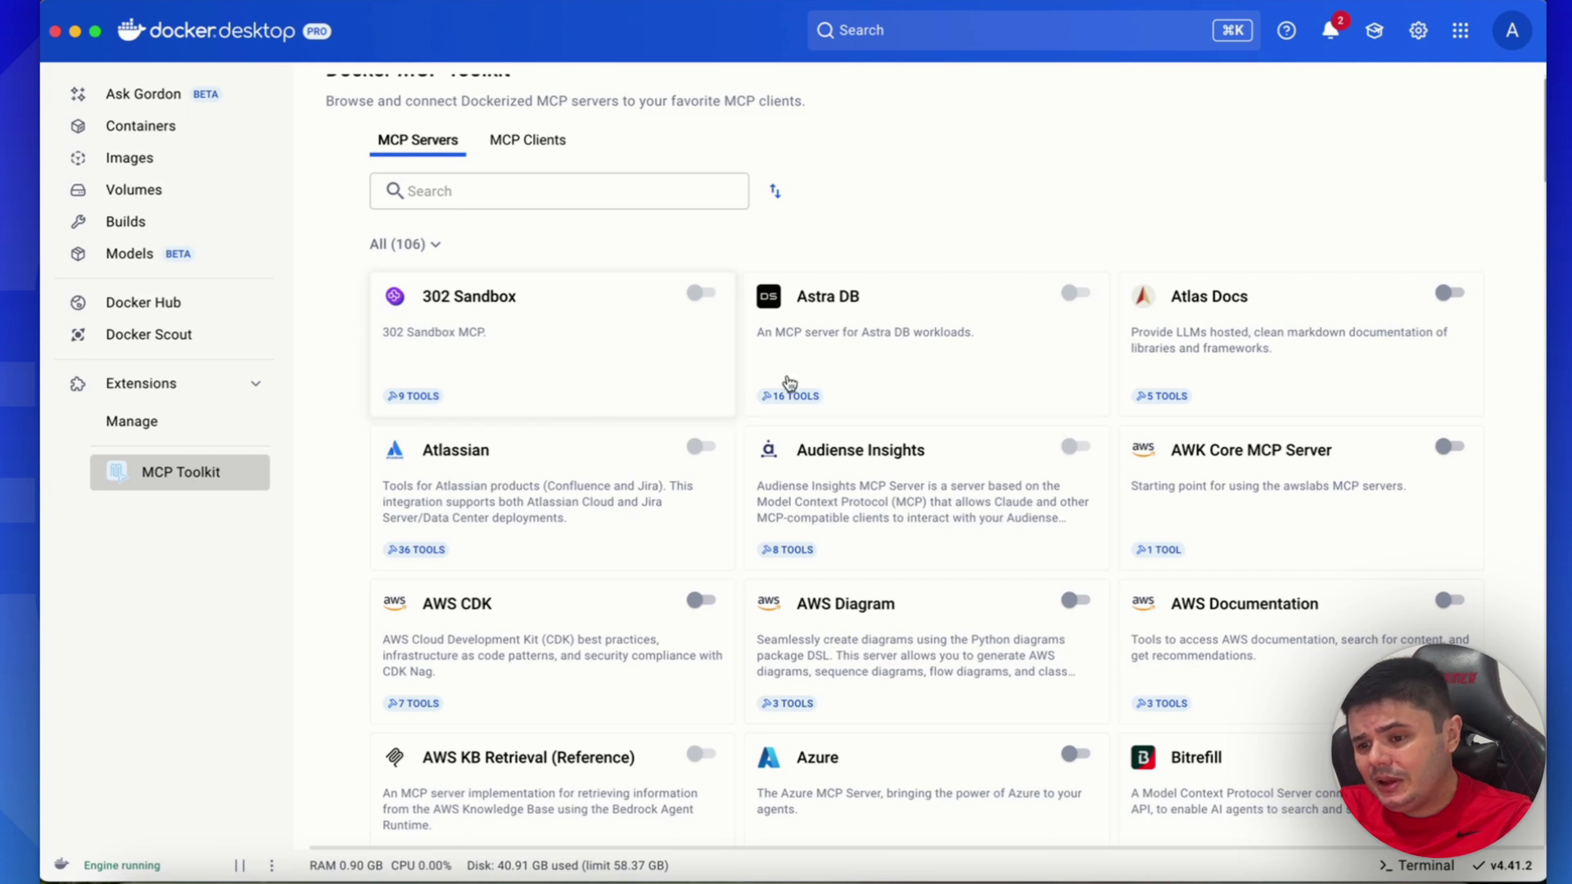
scroll(928, 348, down, 2)
scroll(929, 348, down, 2)
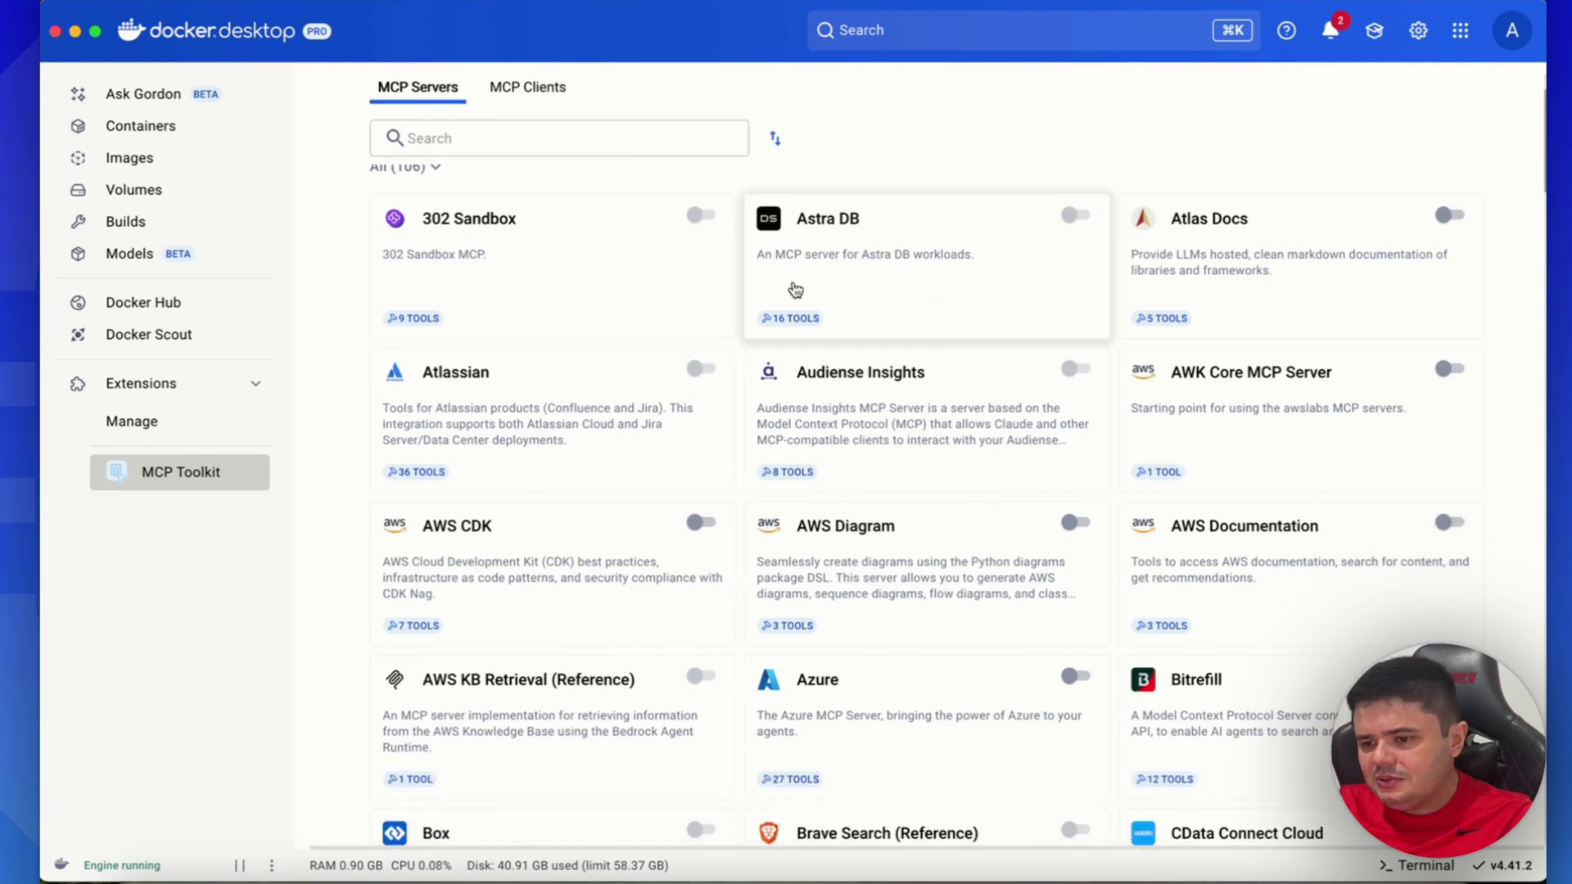
scroll(1159, 318, down, 5)
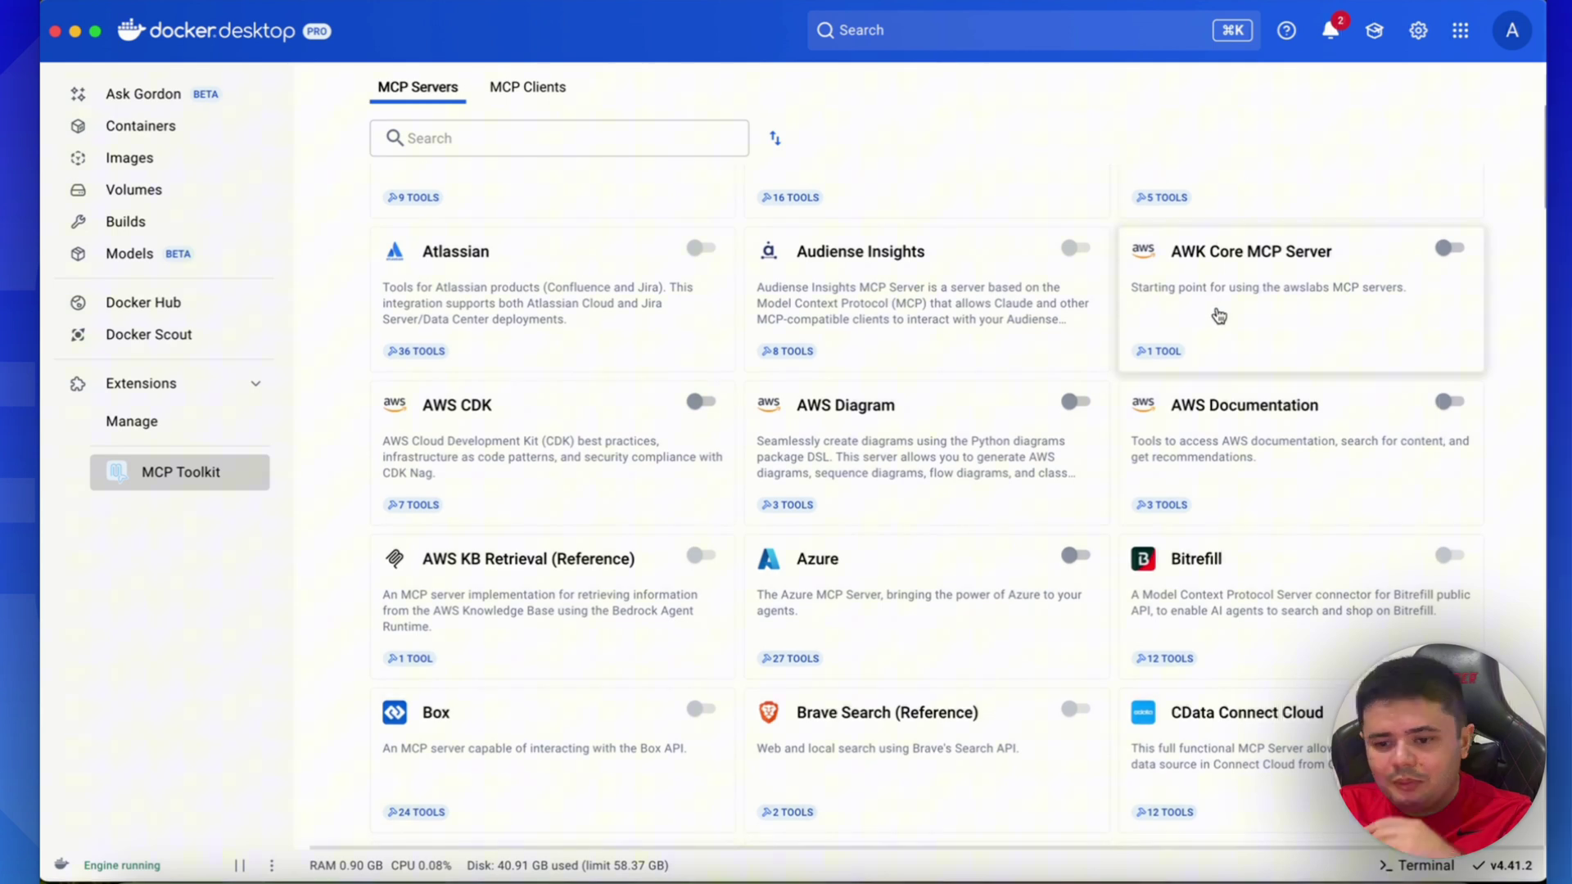
scroll(919, 547, down, 6)
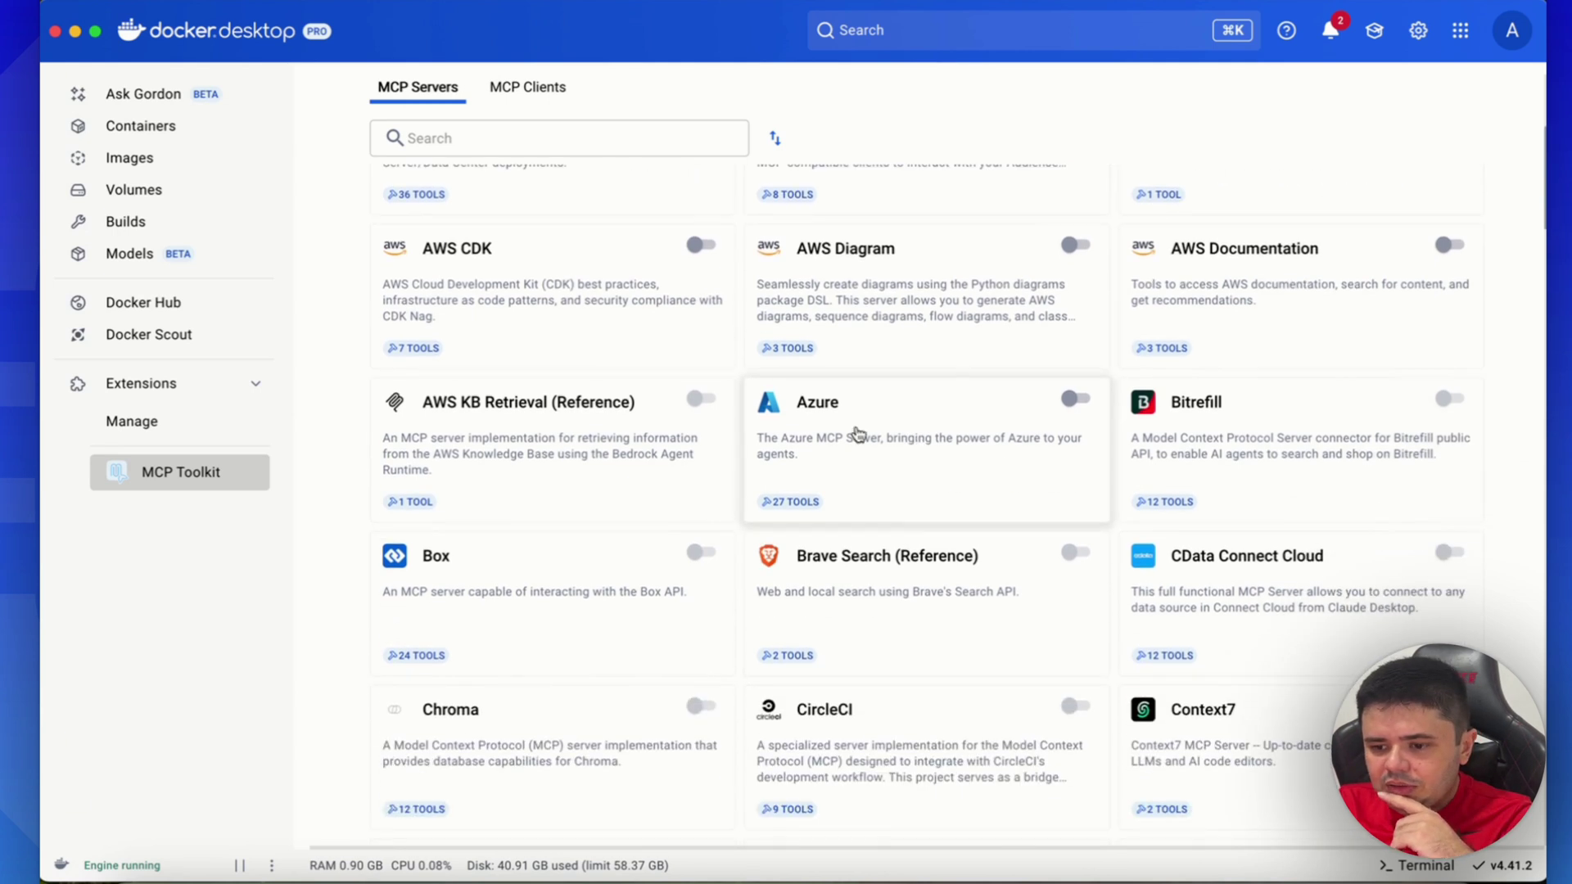
scroll(1252, 571, up, 1)
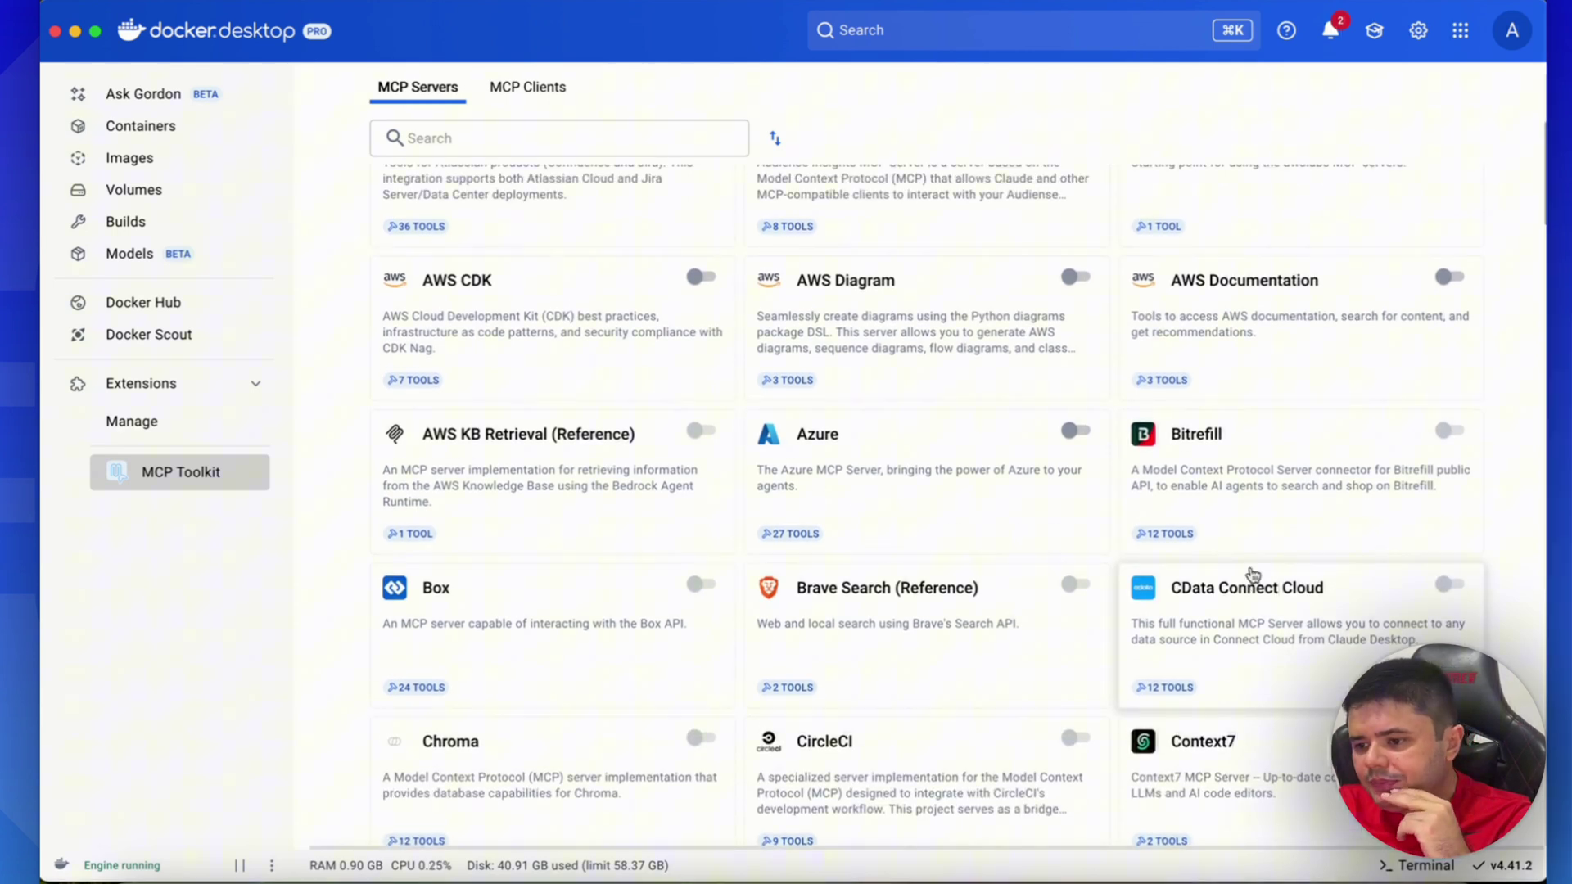
click(852, 453)
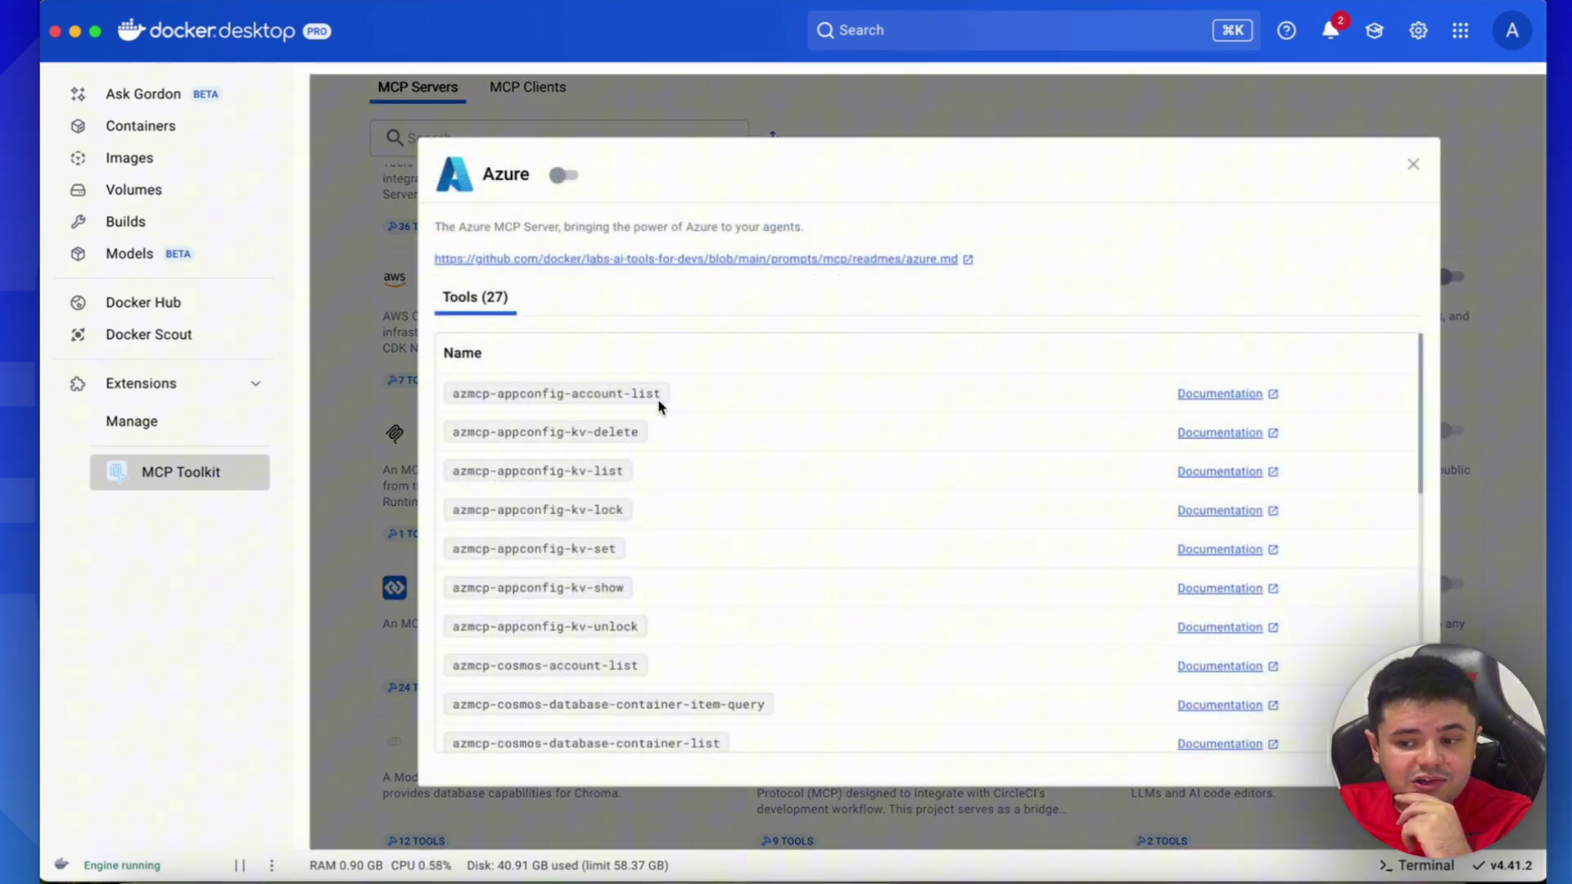
scroll(614, 631, down, 10)
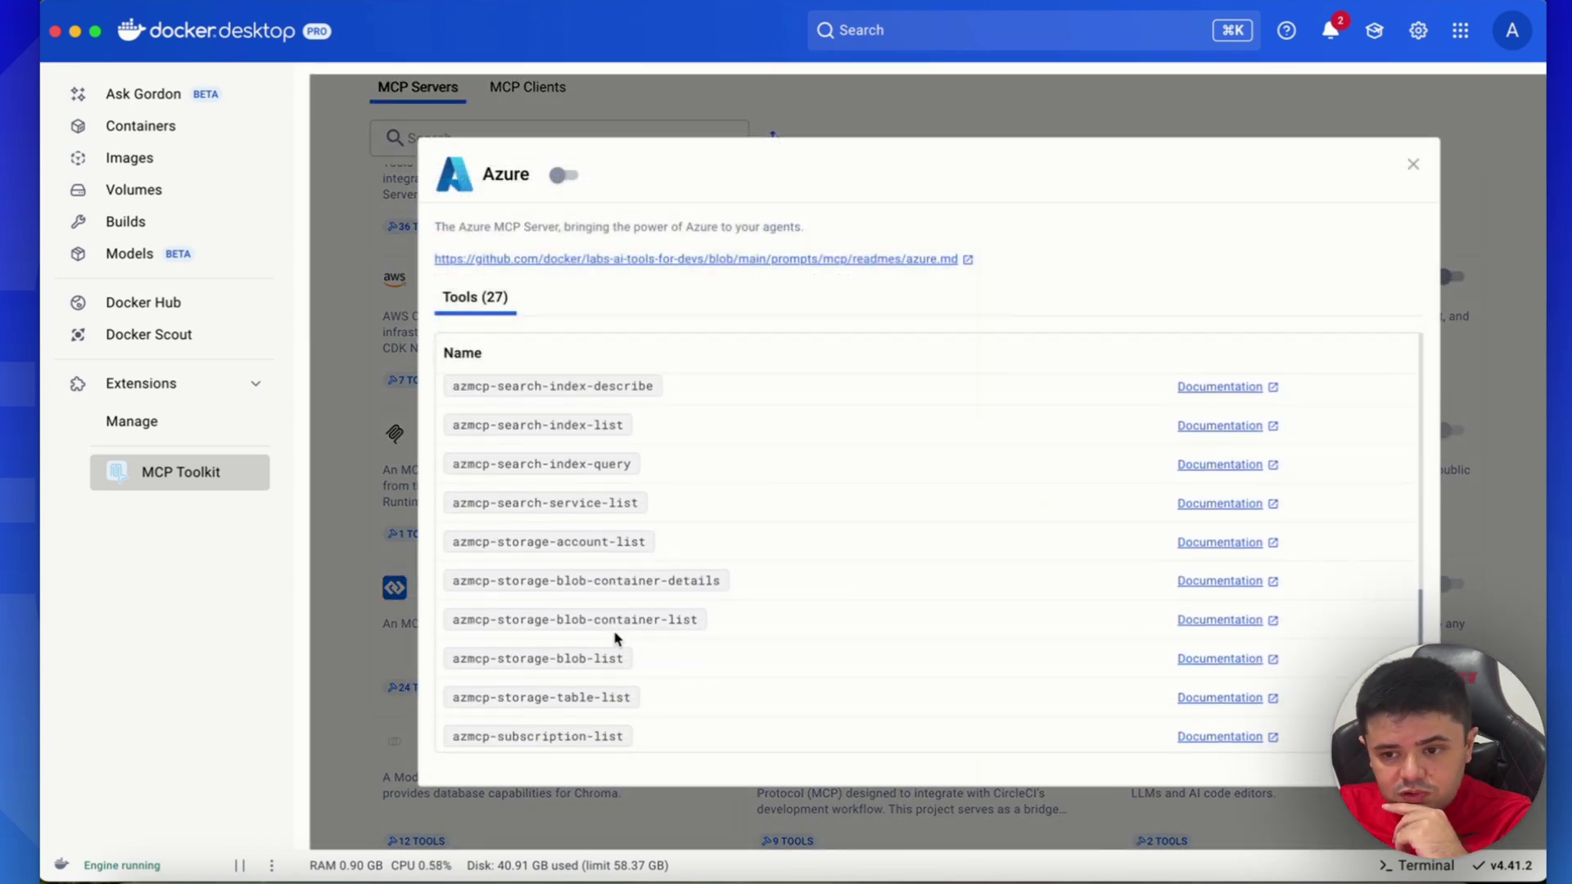
scroll(616, 638, up, 10)
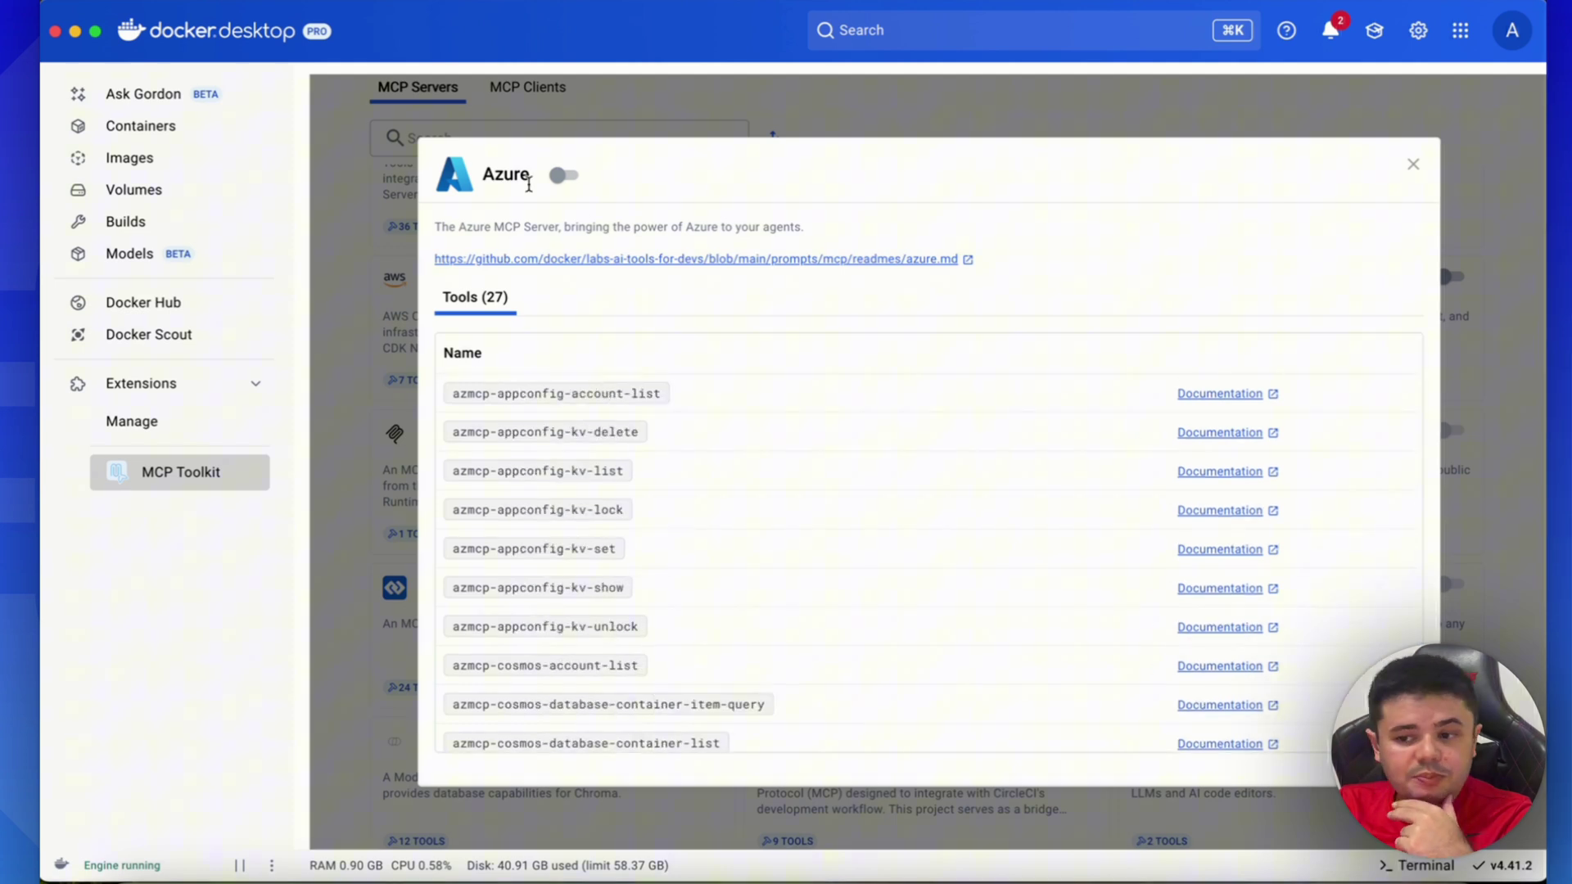
- Read the GitHub documentation for Azure's azmcp-appconfig-account-list tool, and return to the catalog with the Azure details closed
click(1241, 396)
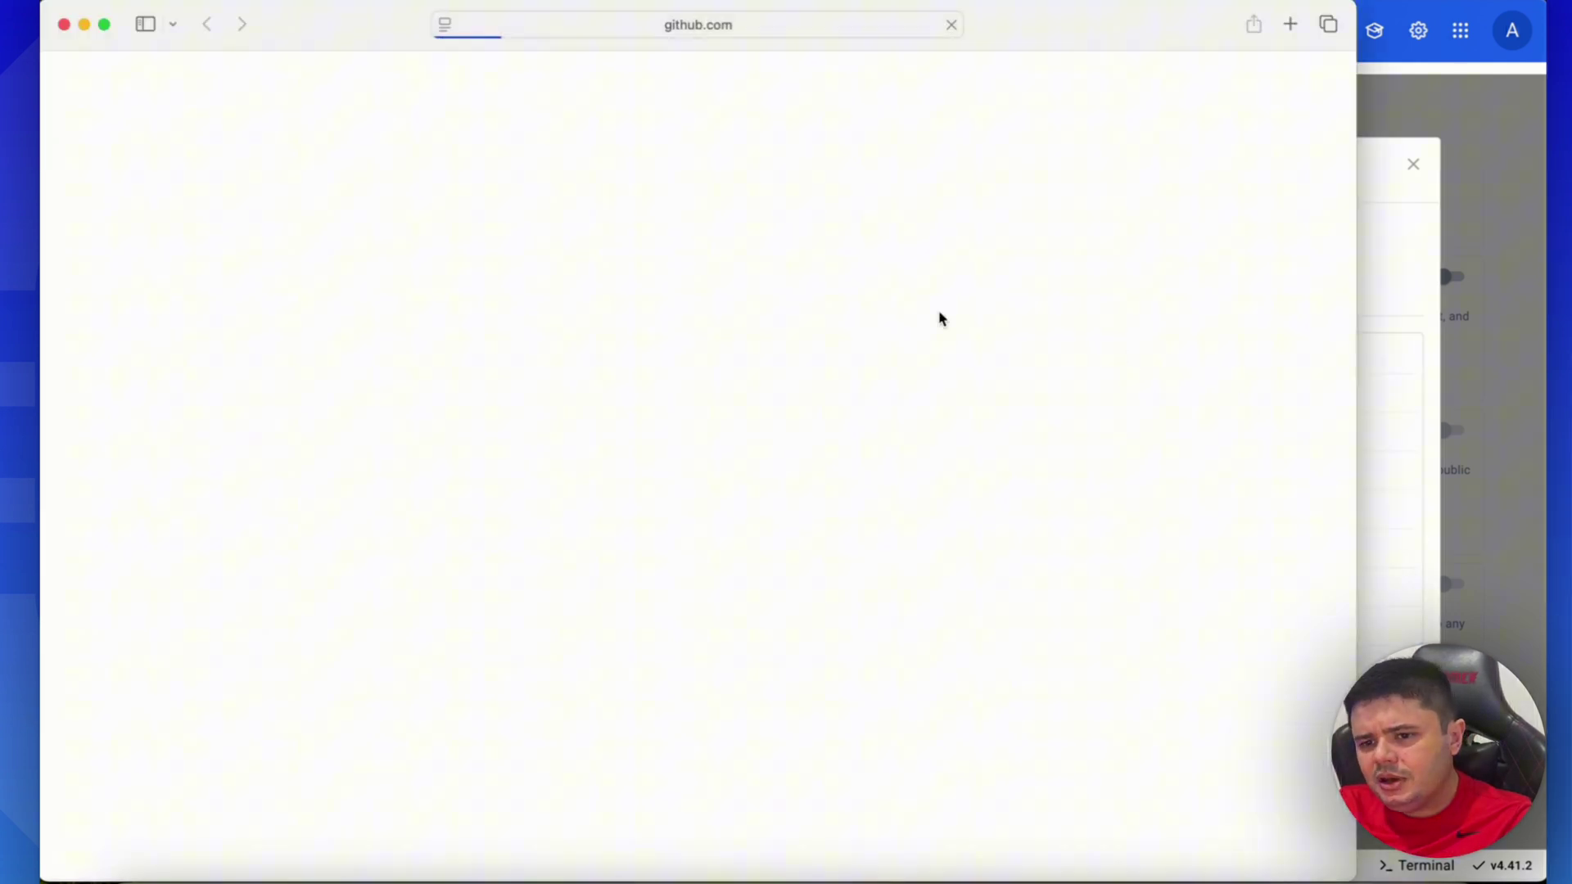
scroll(905, 443, down, 10)
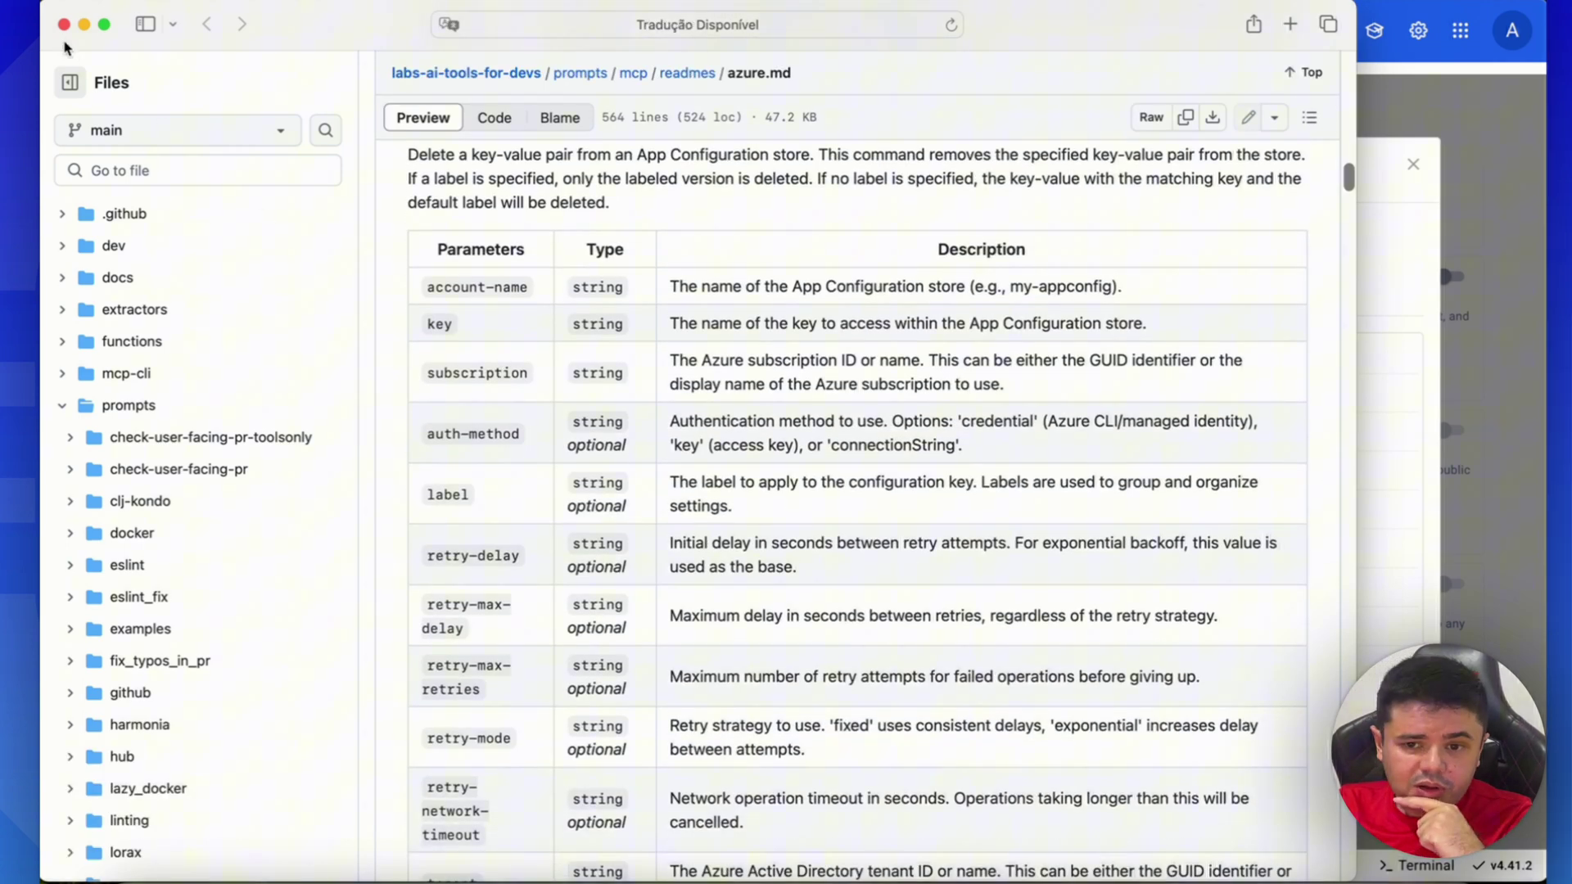
click(1459, 194)
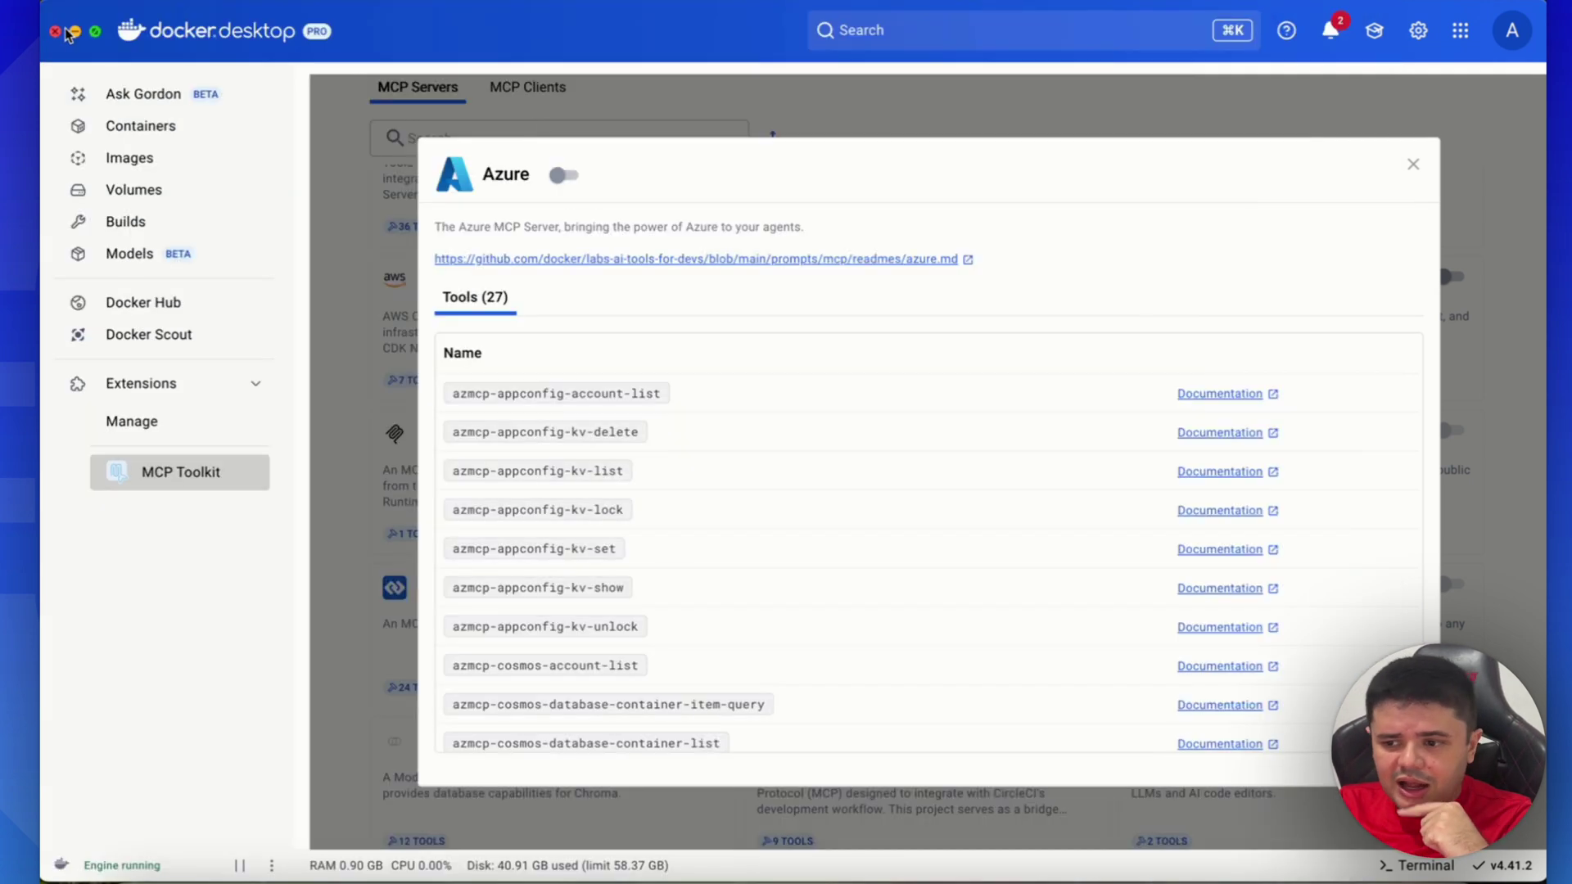
click(1410, 165)
- Review the Context7 server's details and its GitHub readme, then close both
scroll(1319, 460, down, 3)
scroll(1319, 463, down, 2)
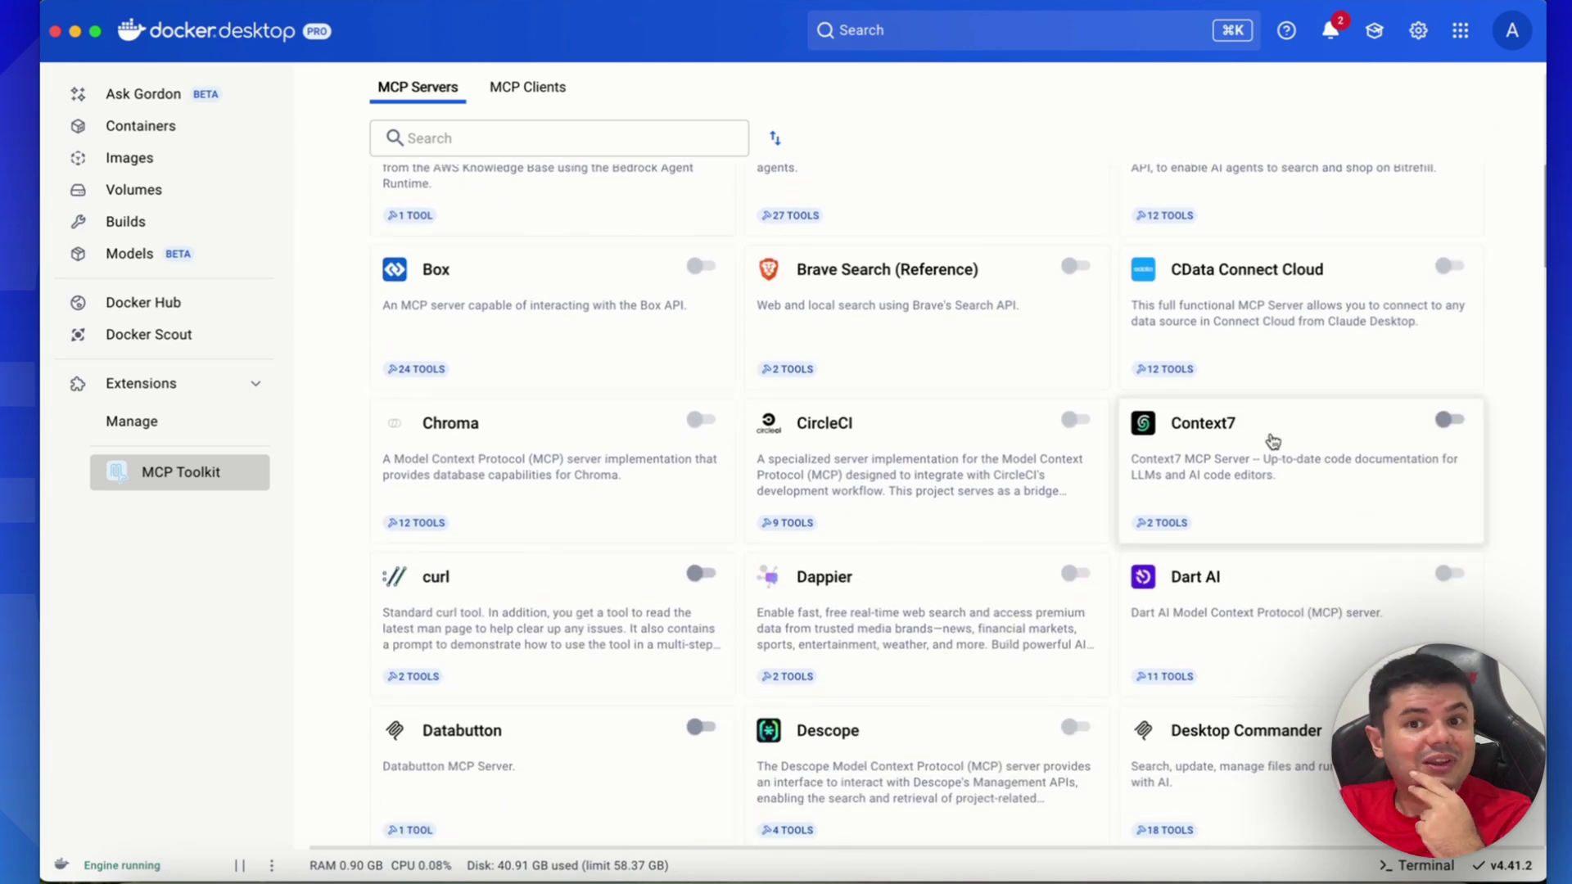
click(1218, 459)
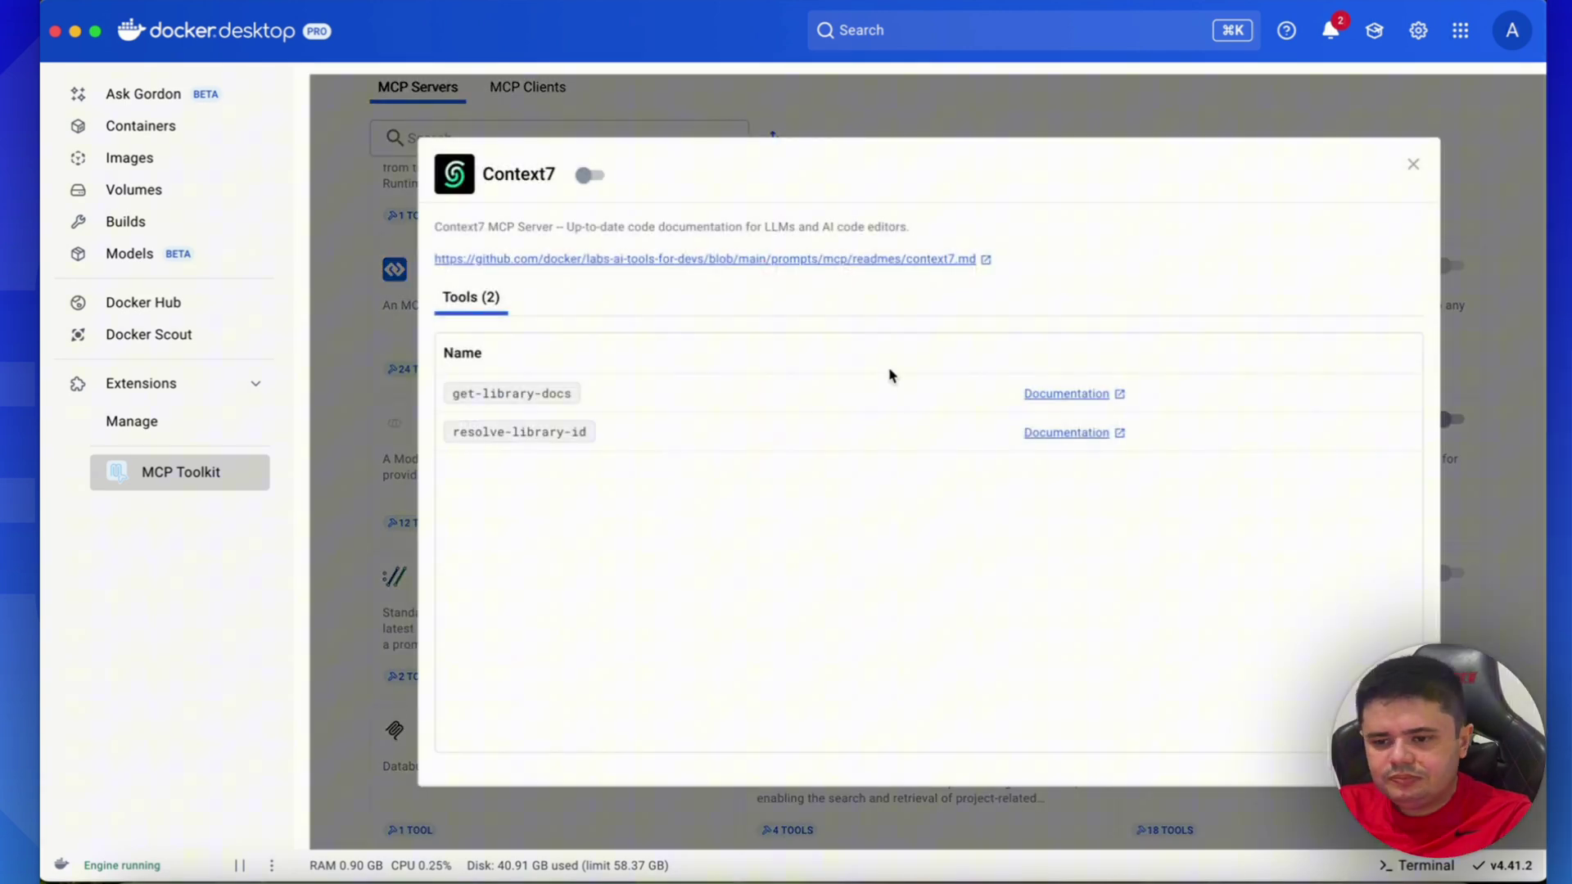
click(954, 262)
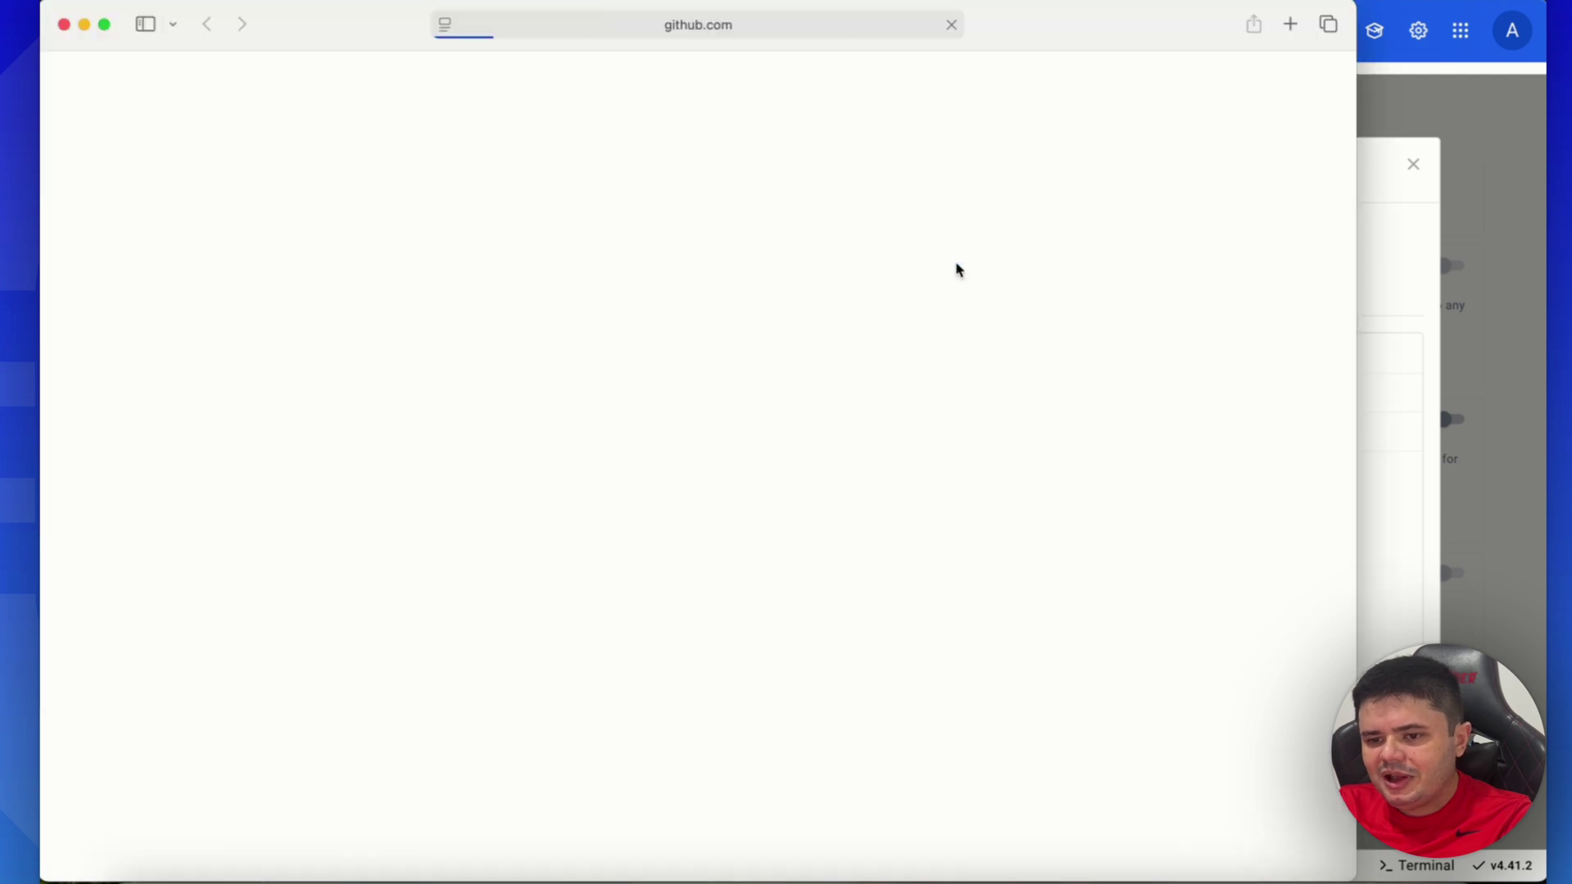
scroll(909, 238, down, 8)
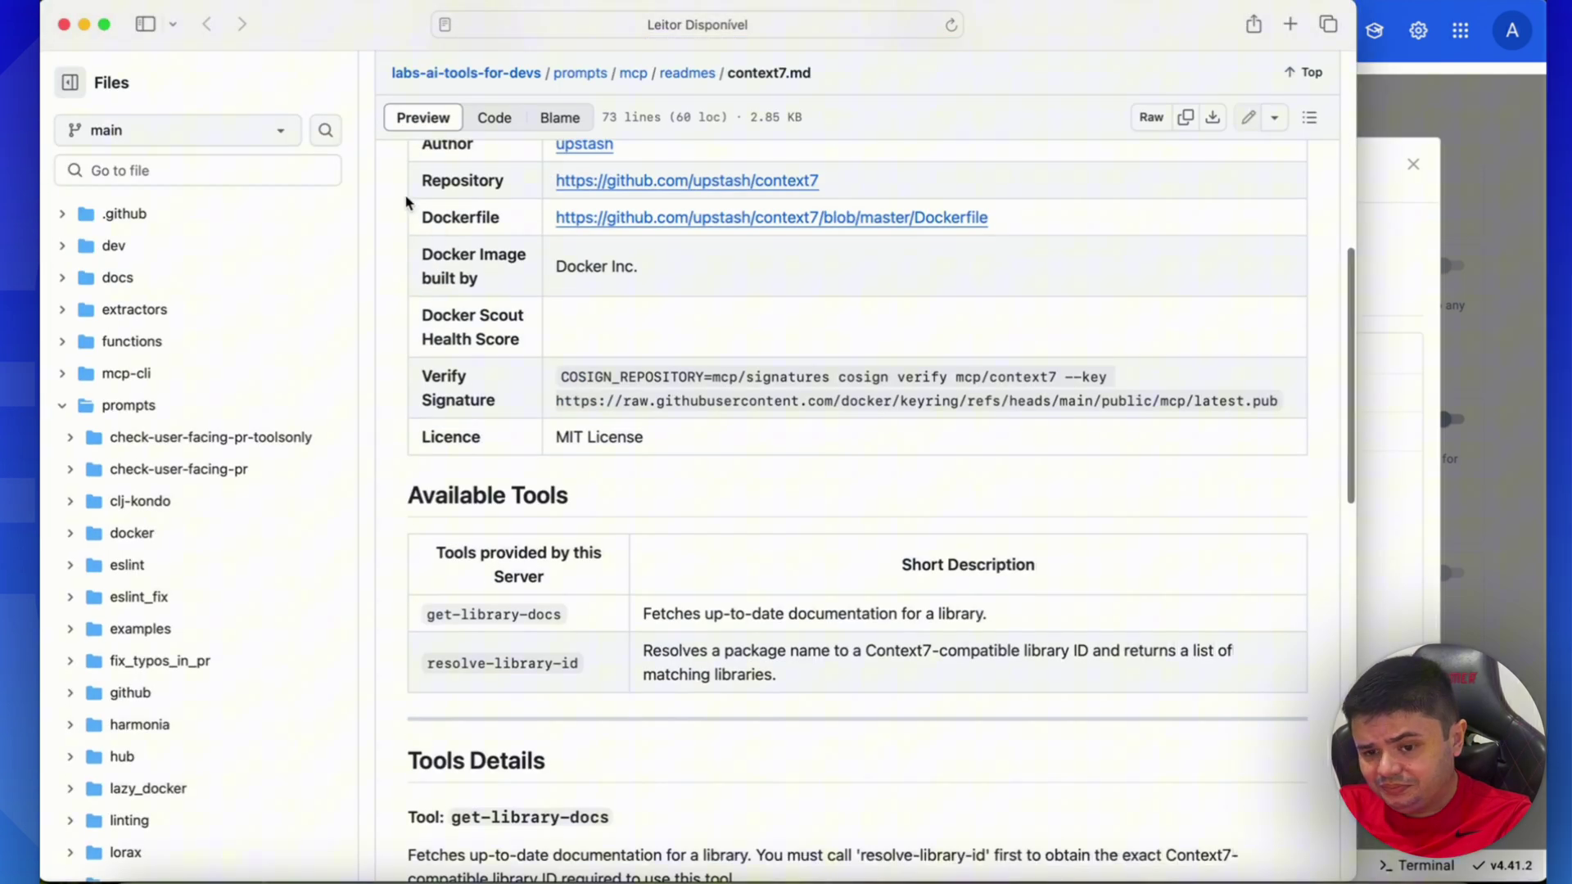
click(63, 25)
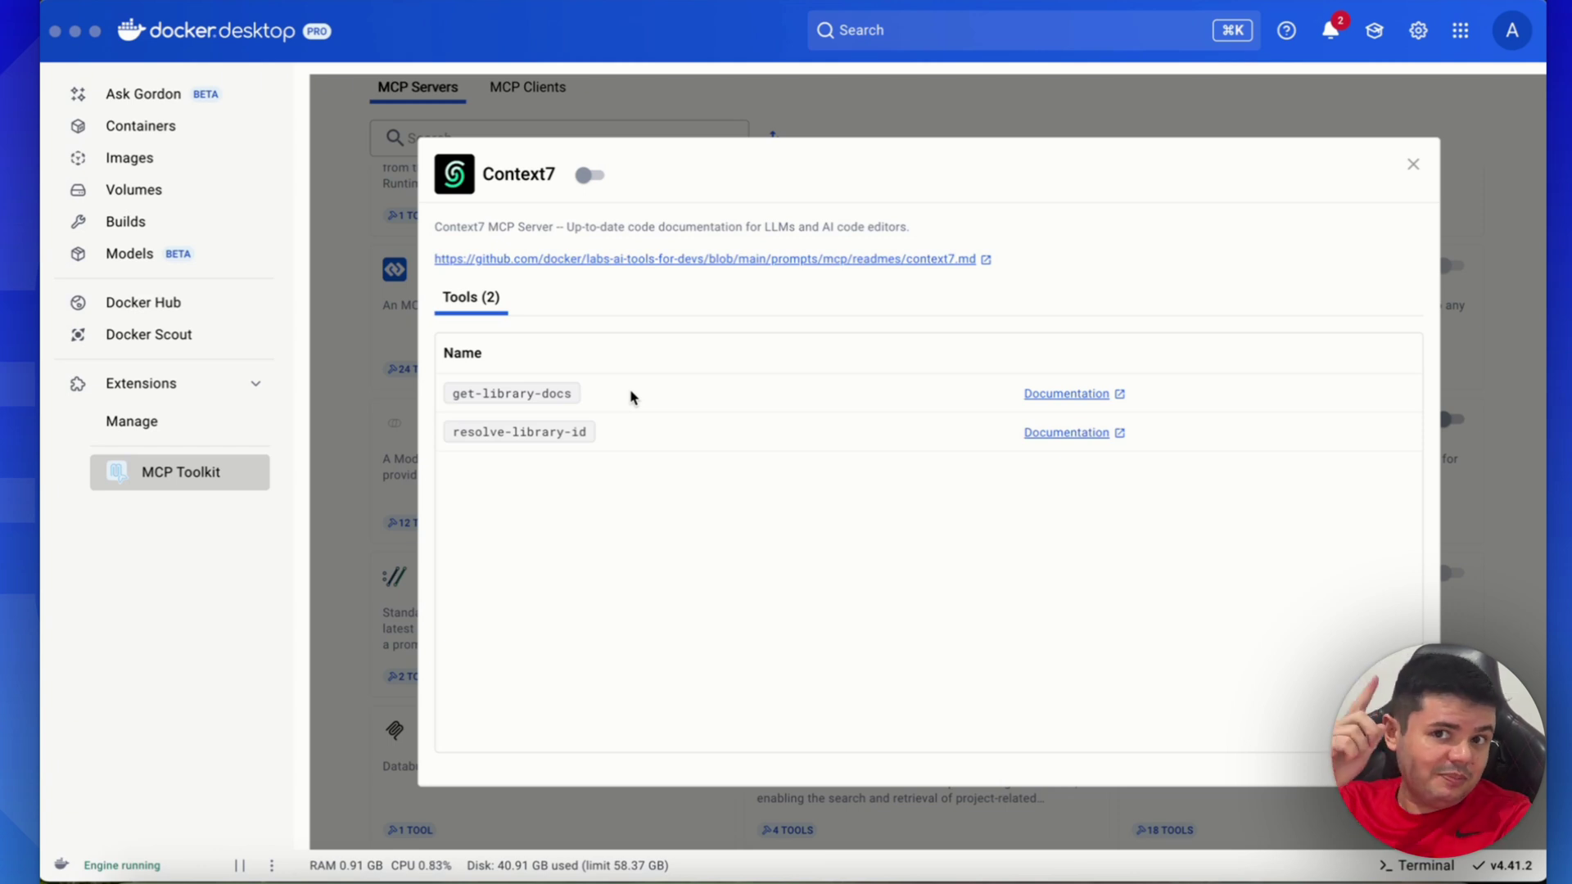
click(1413, 164)
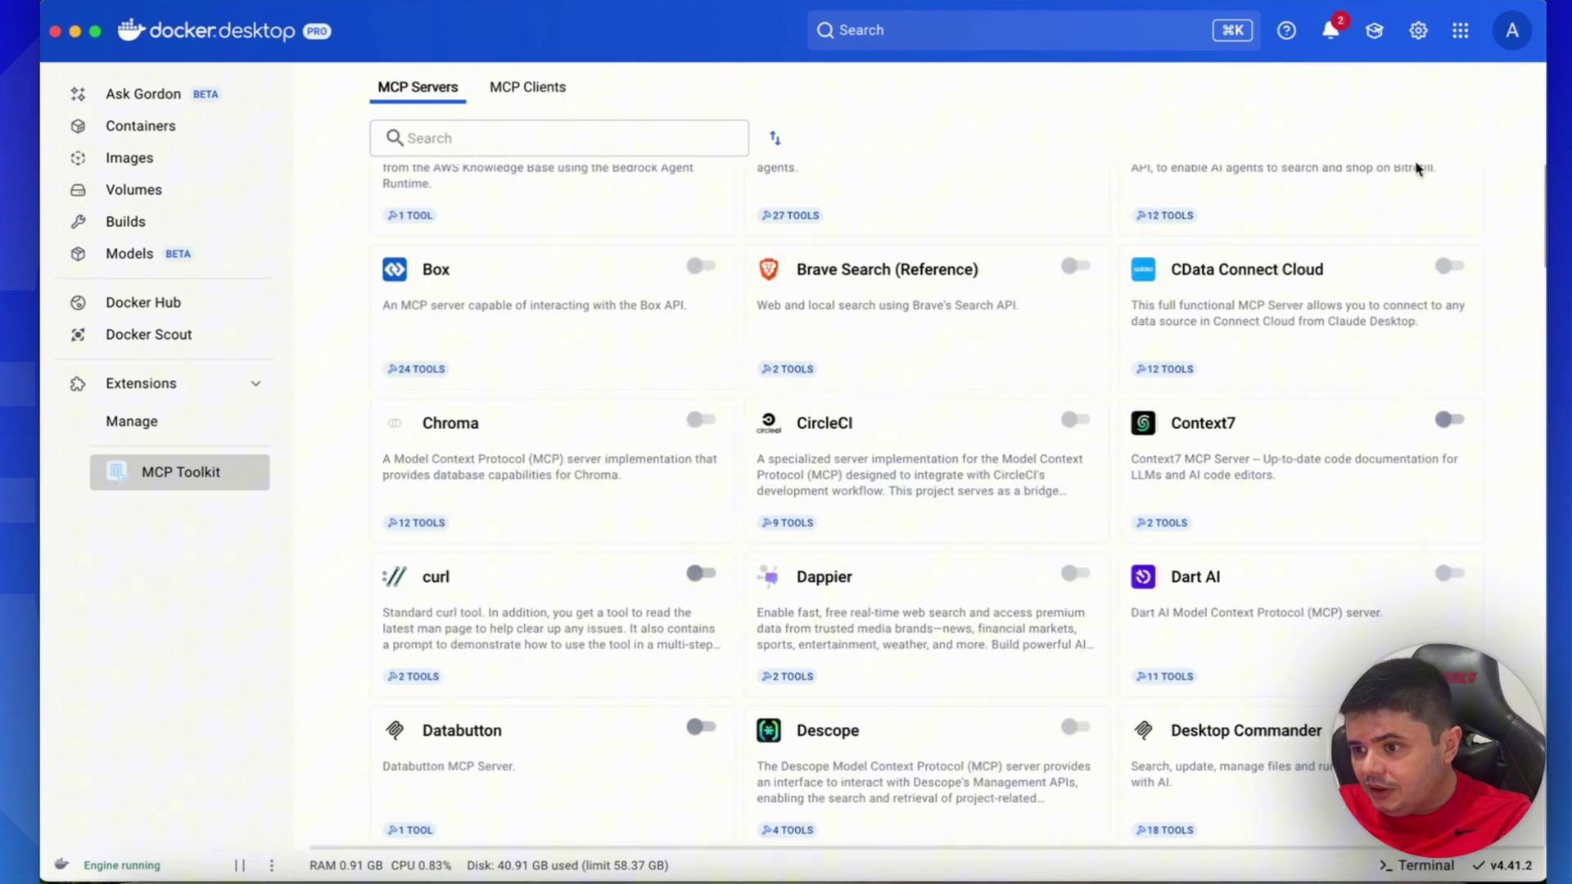
- Search the MCP server catalog for "yout"
scroll(1197, 486, down, 2)
scroll(1201, 485, up, 8)
click(631, 137)
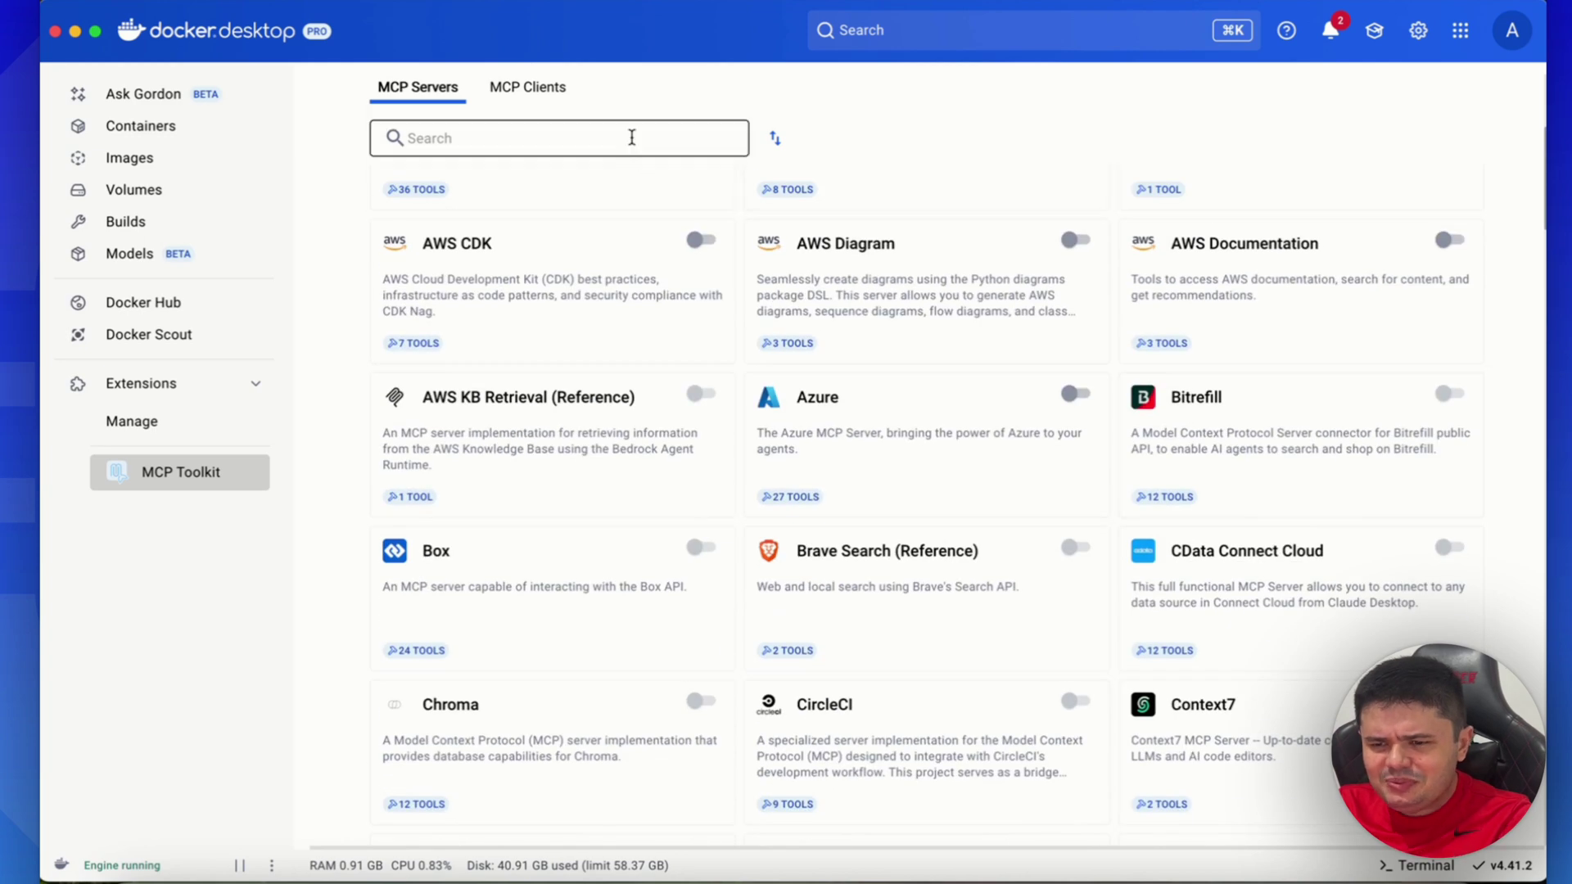
text(yout)
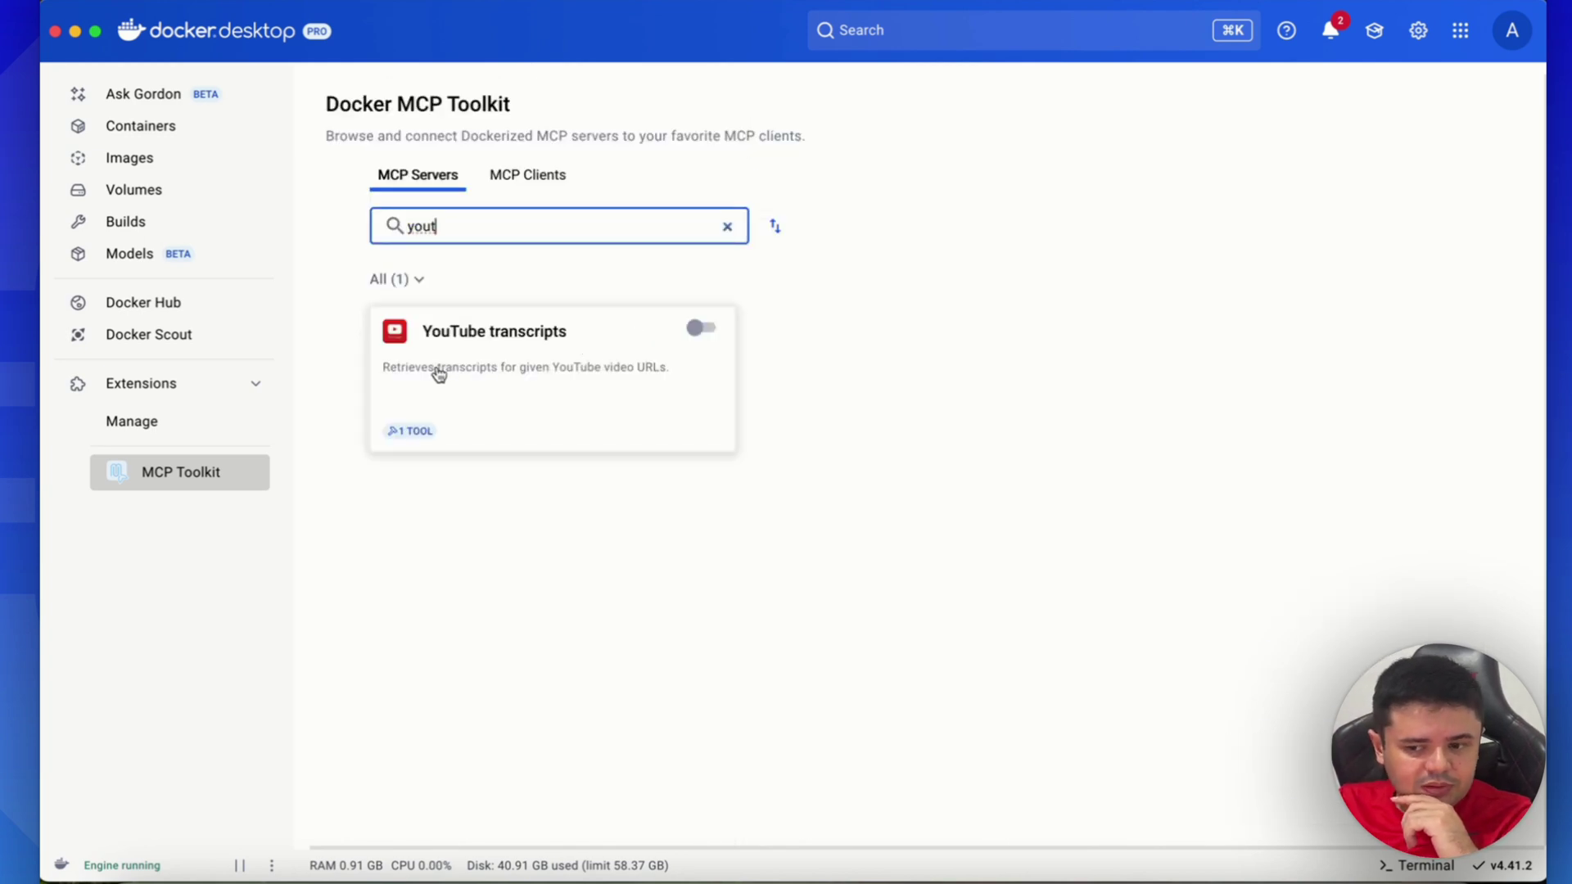
- Review the YouTube transcripts server's details, close them, and search the MCP server catalog for "notion"
click(467, 337)
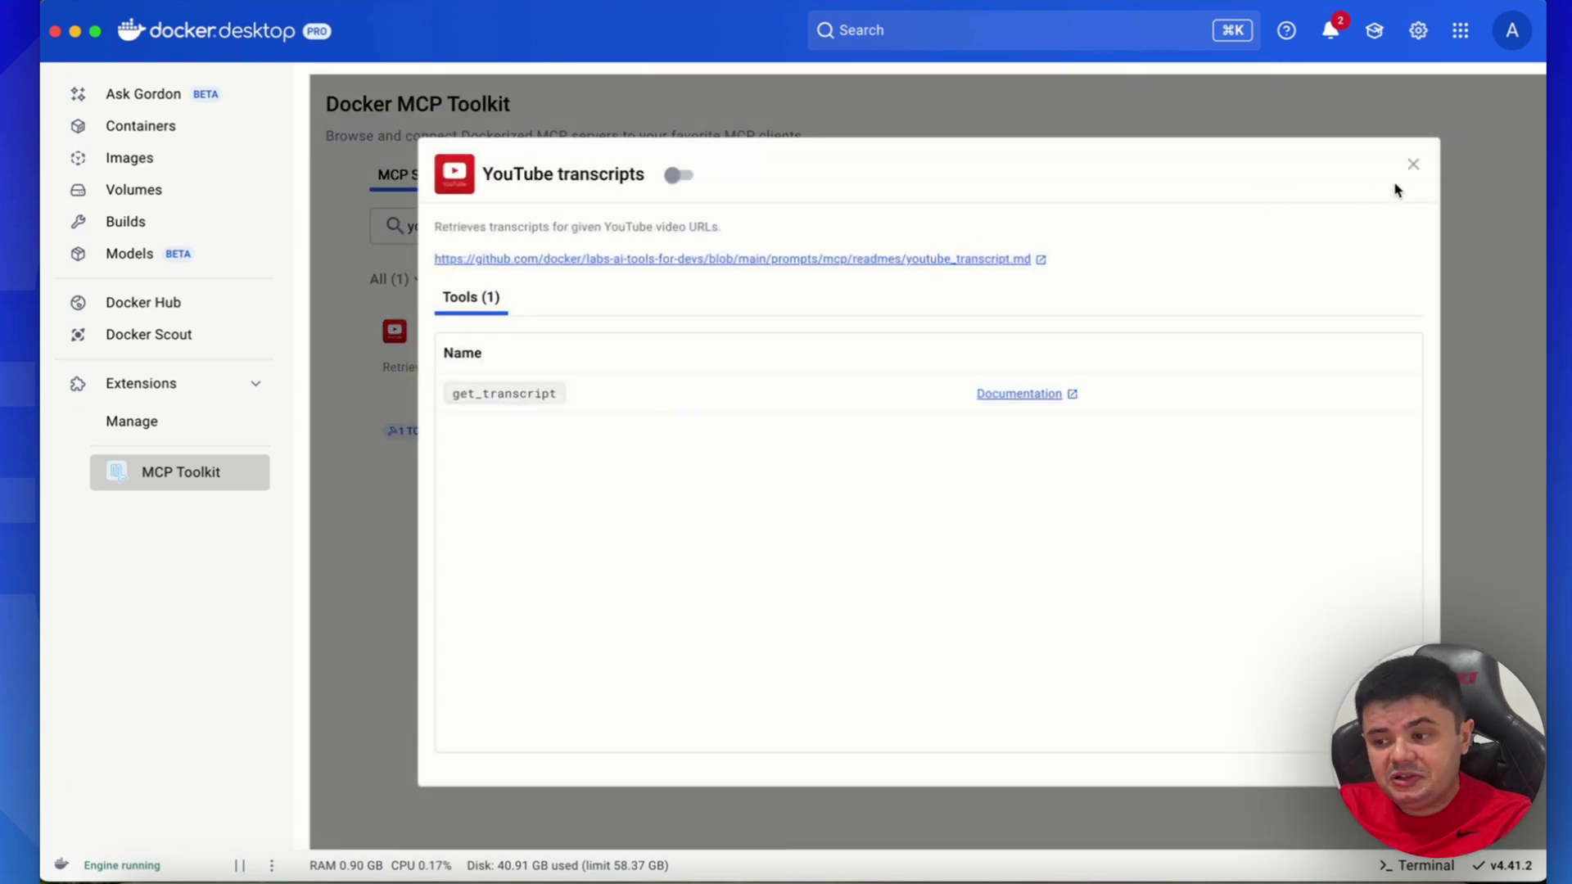
click(1413, 165)
double_click(538, 232)
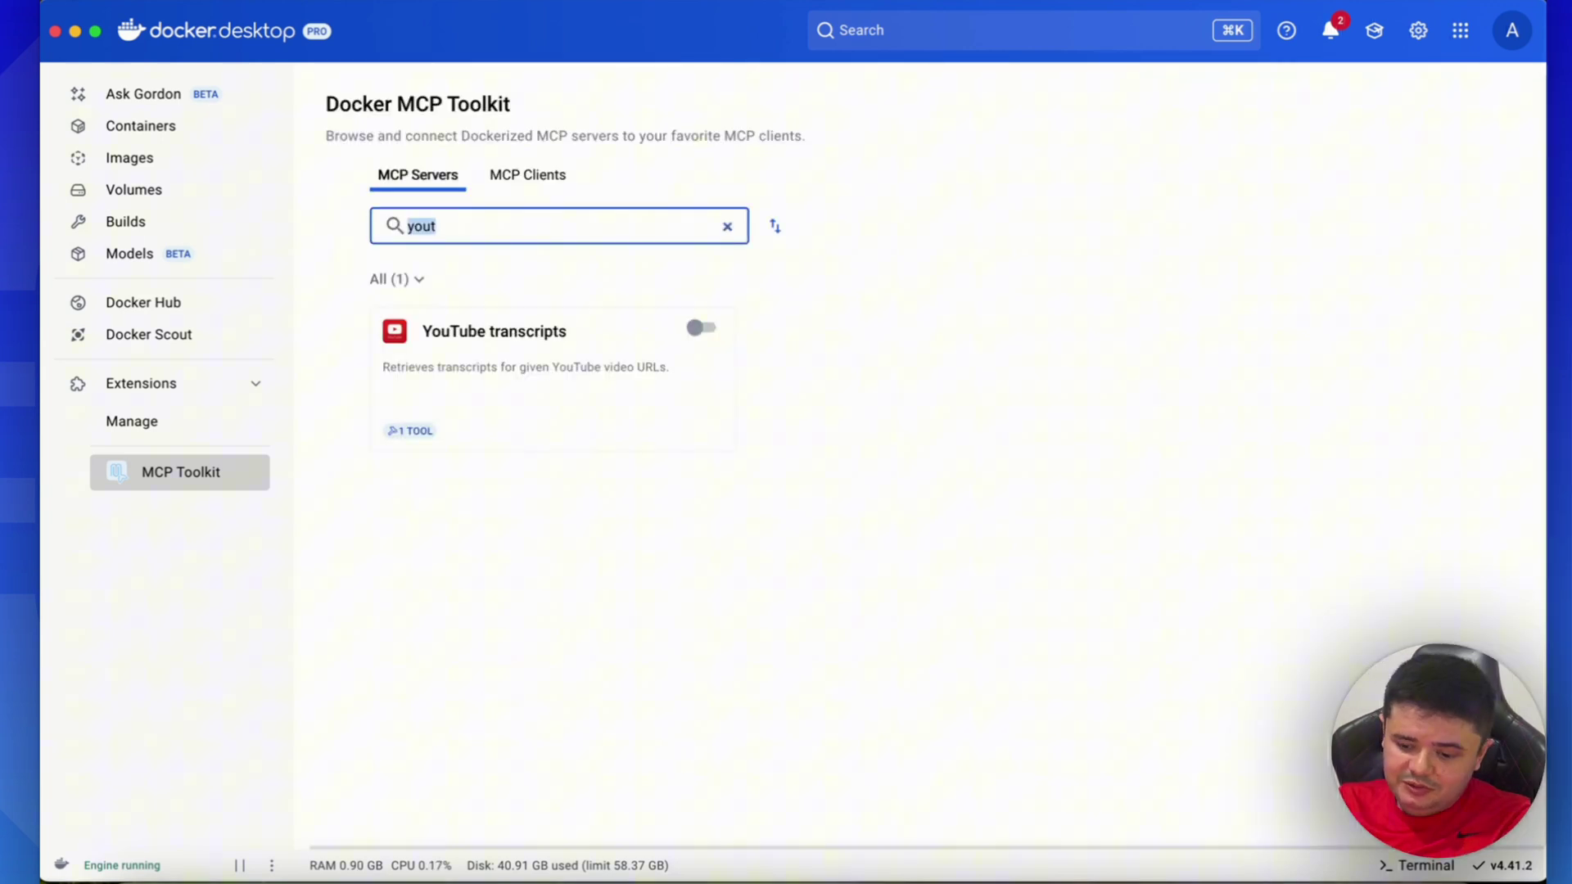
text(notion)
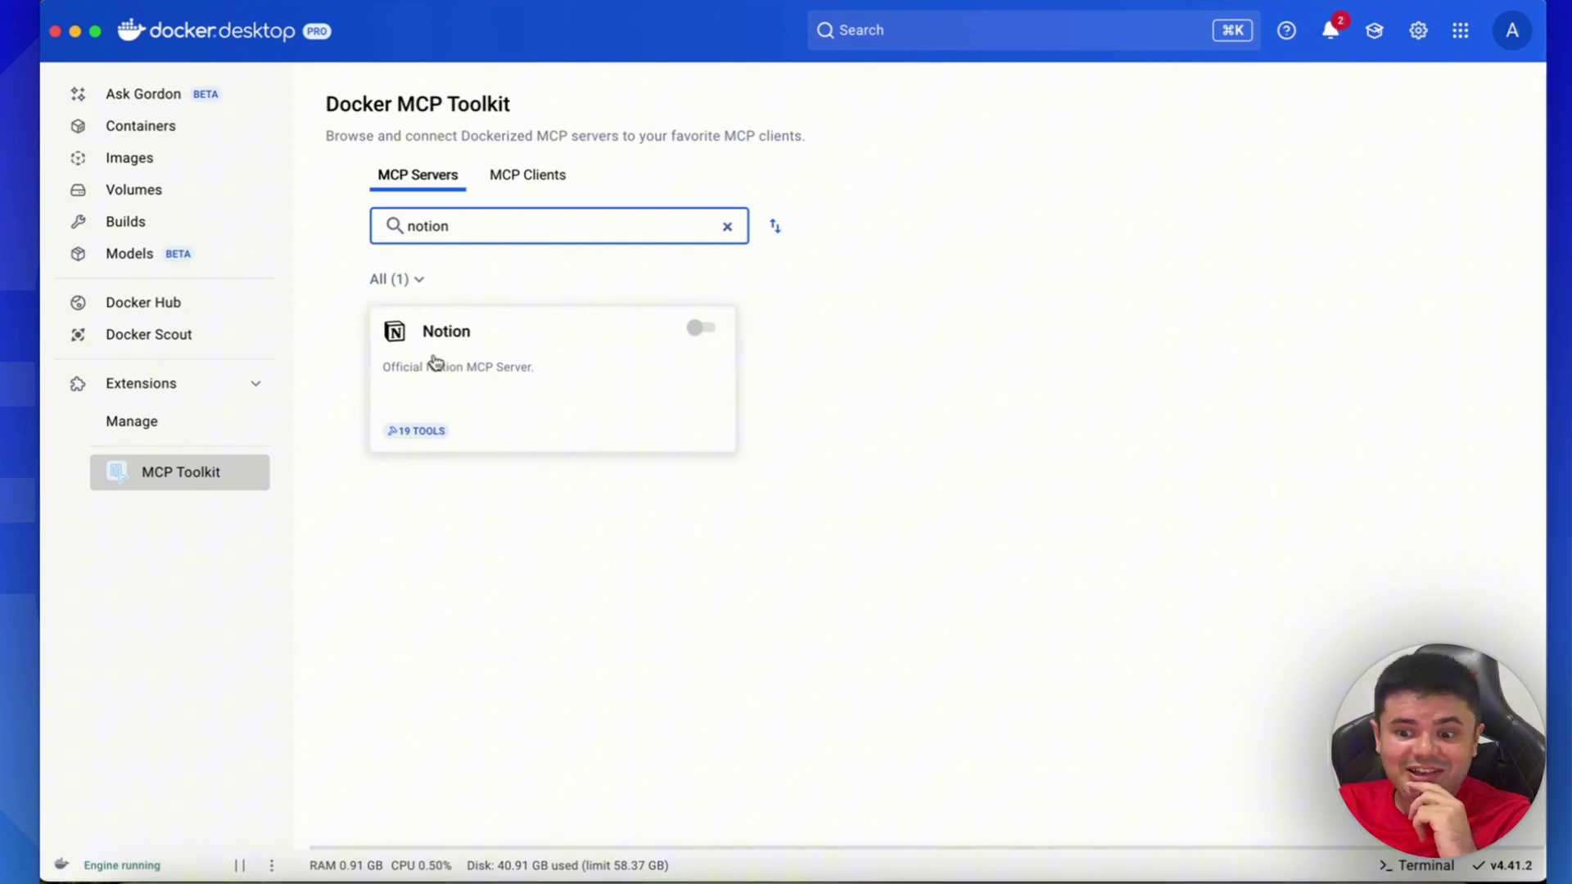
- Review the Notion server's required secret and its full list of tools, then close its details
click(431, 358)
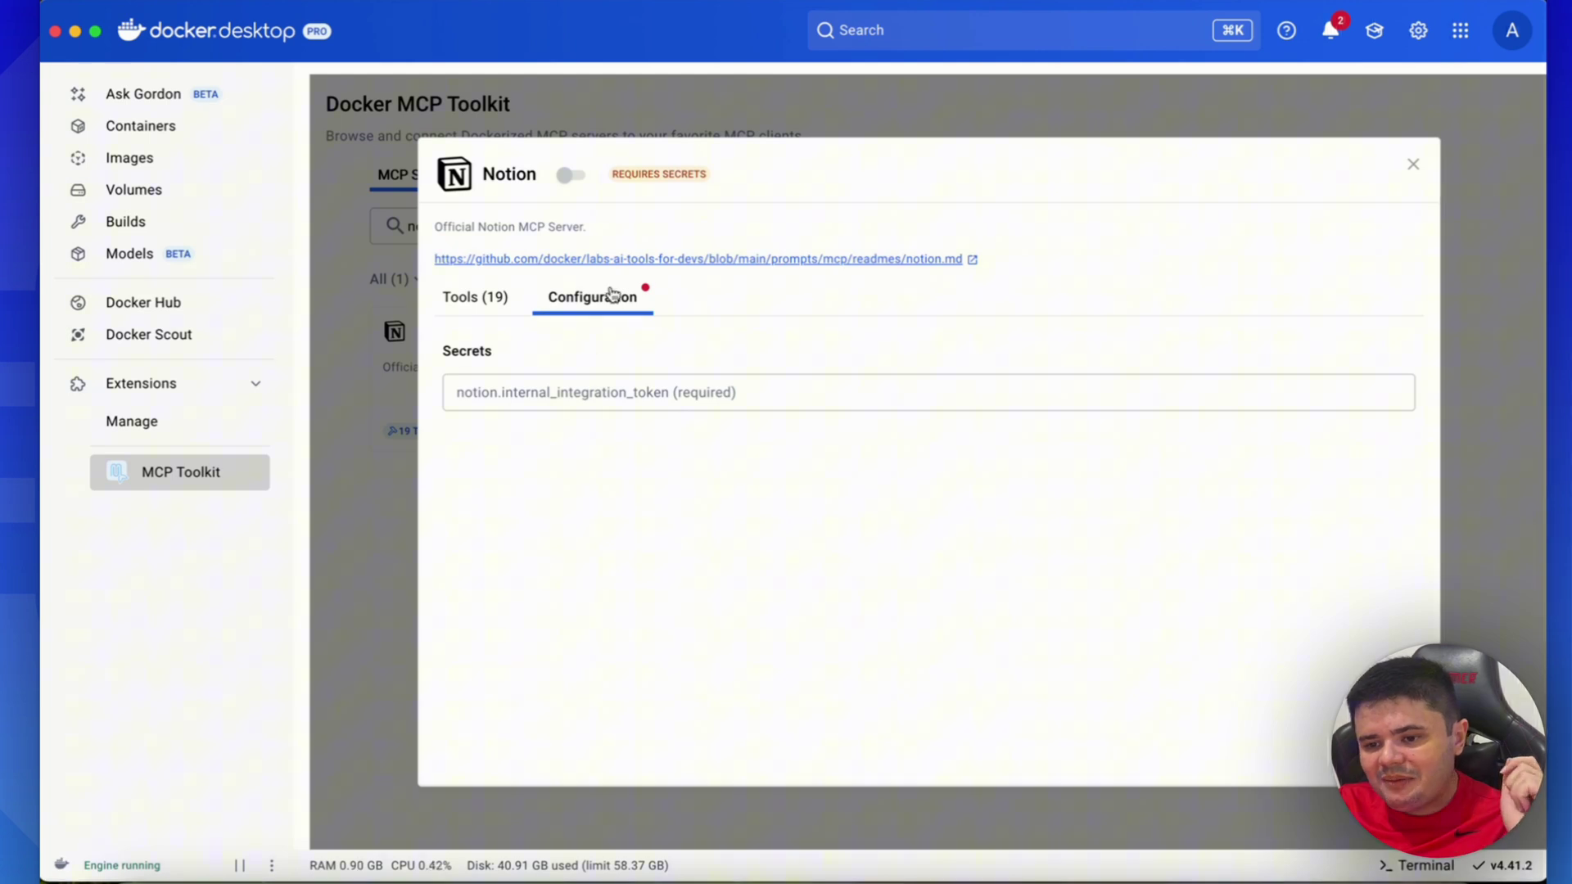
click(646, 391)
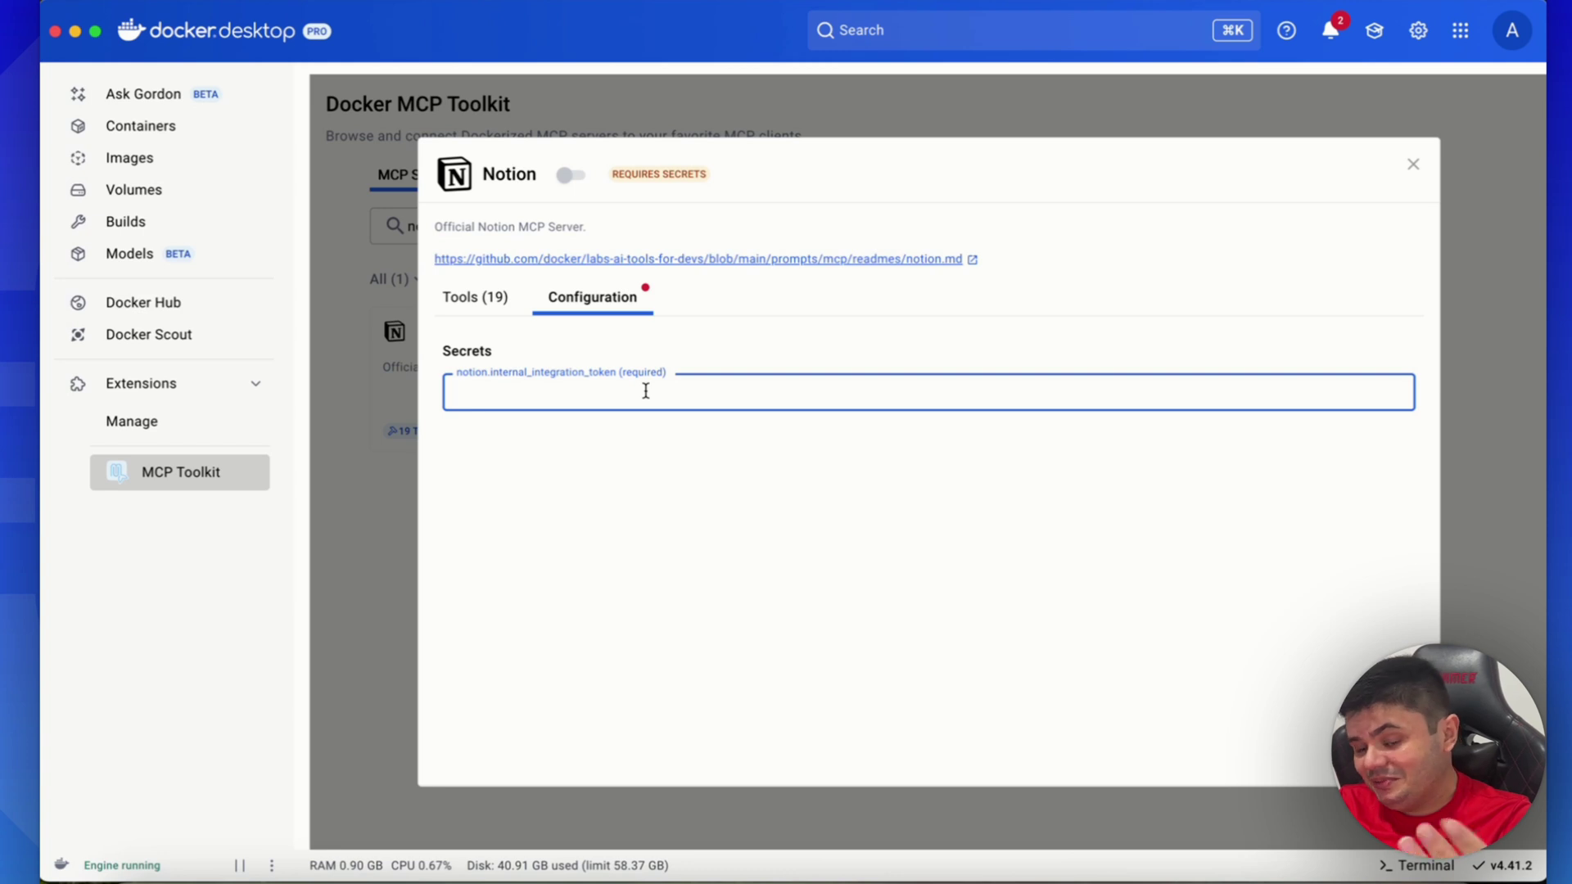
click(463, 305)
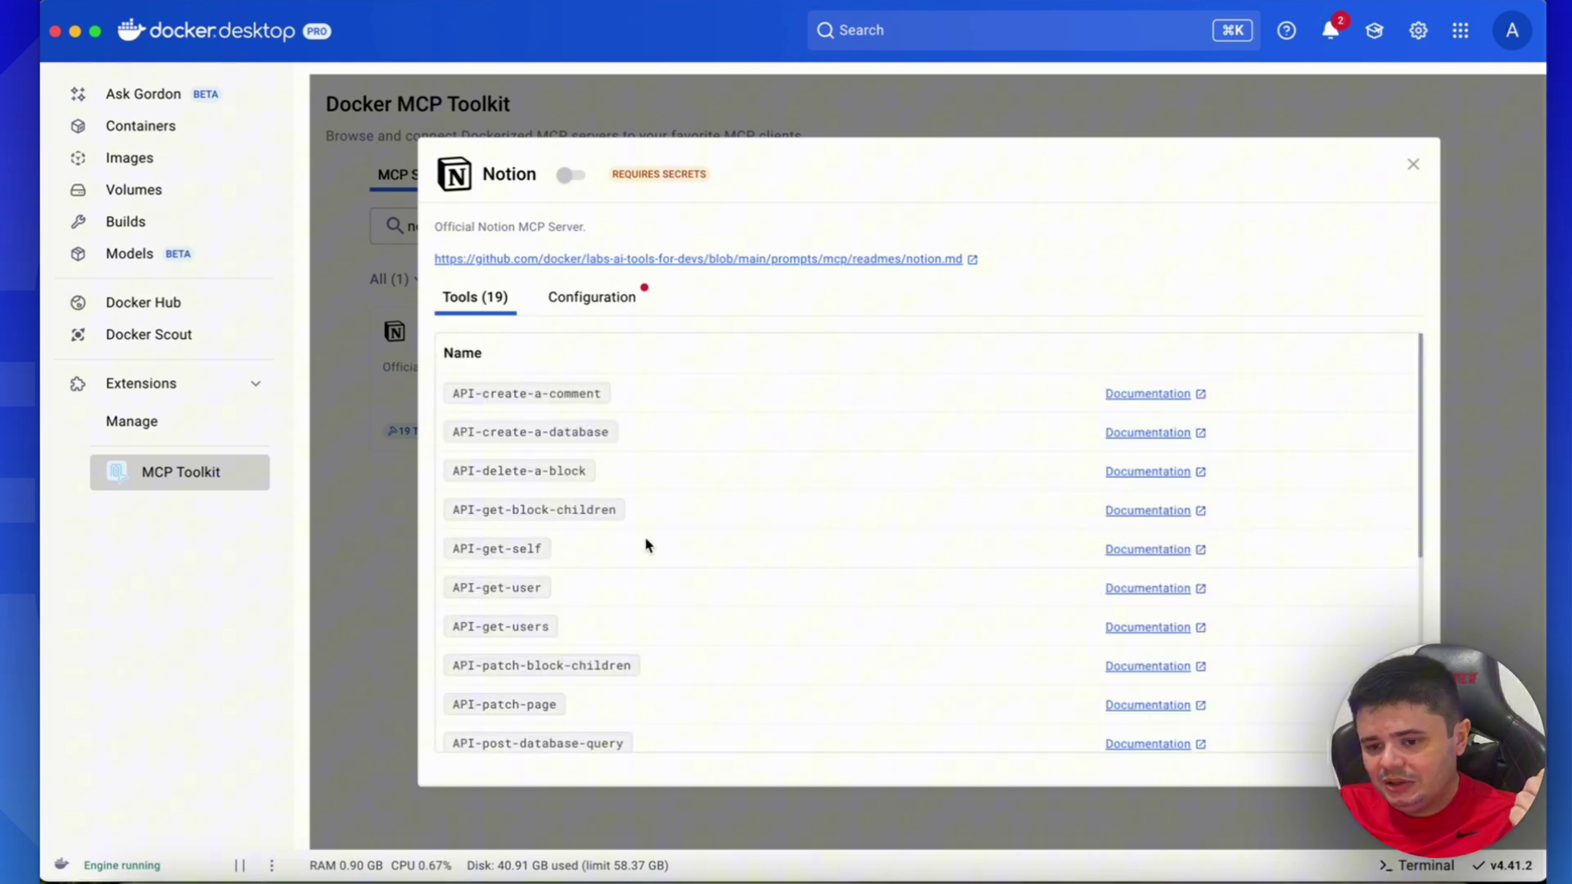
scroll(860, 412, down, 1)
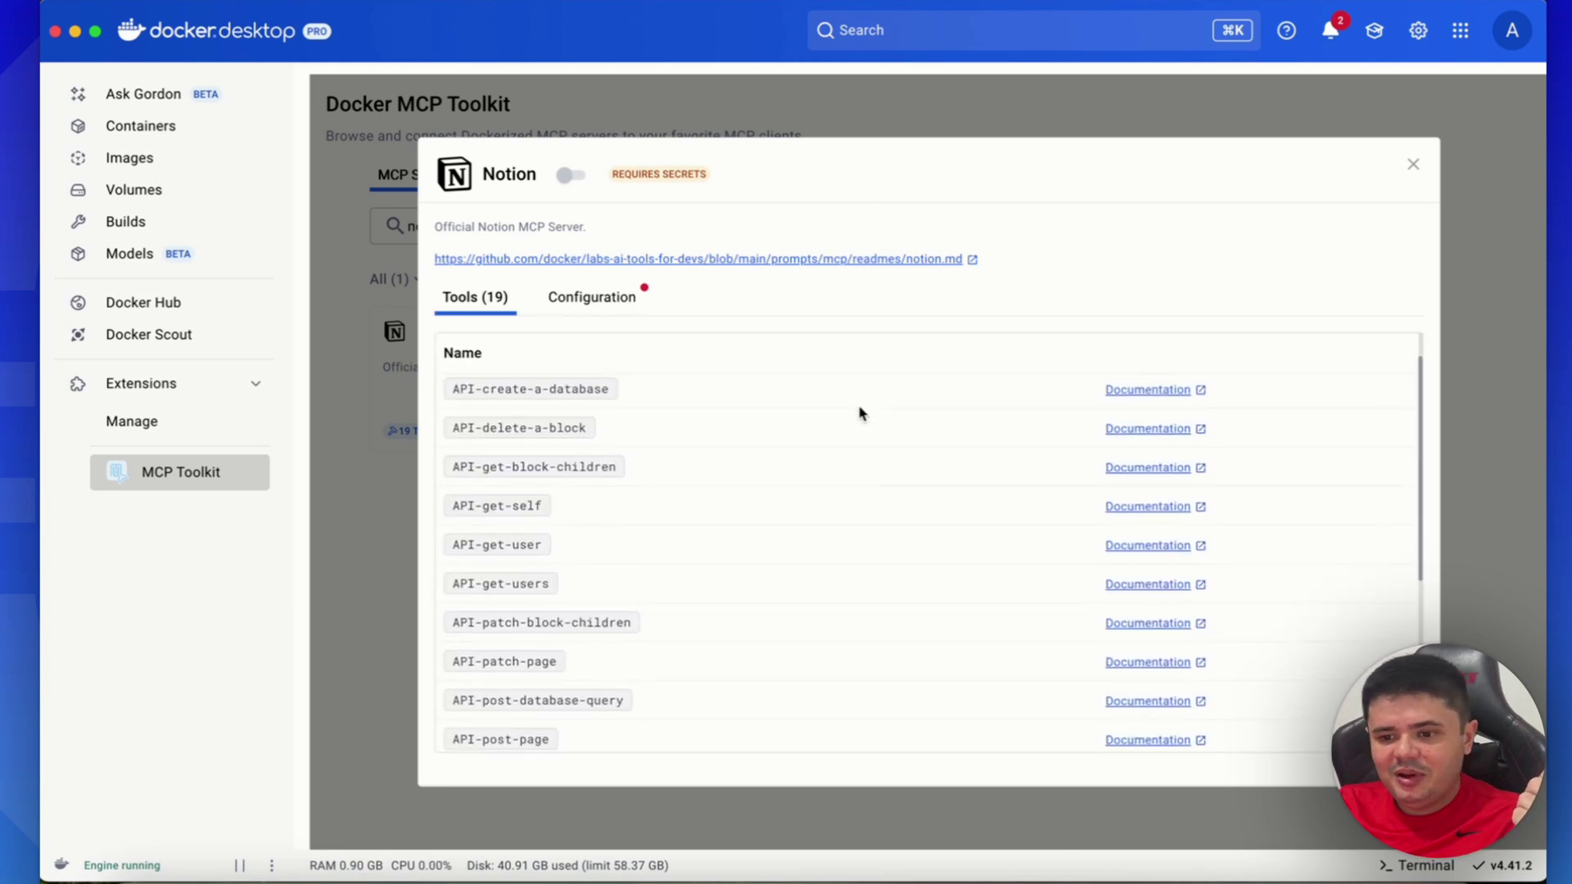
scroll(859, 412, up, 1)
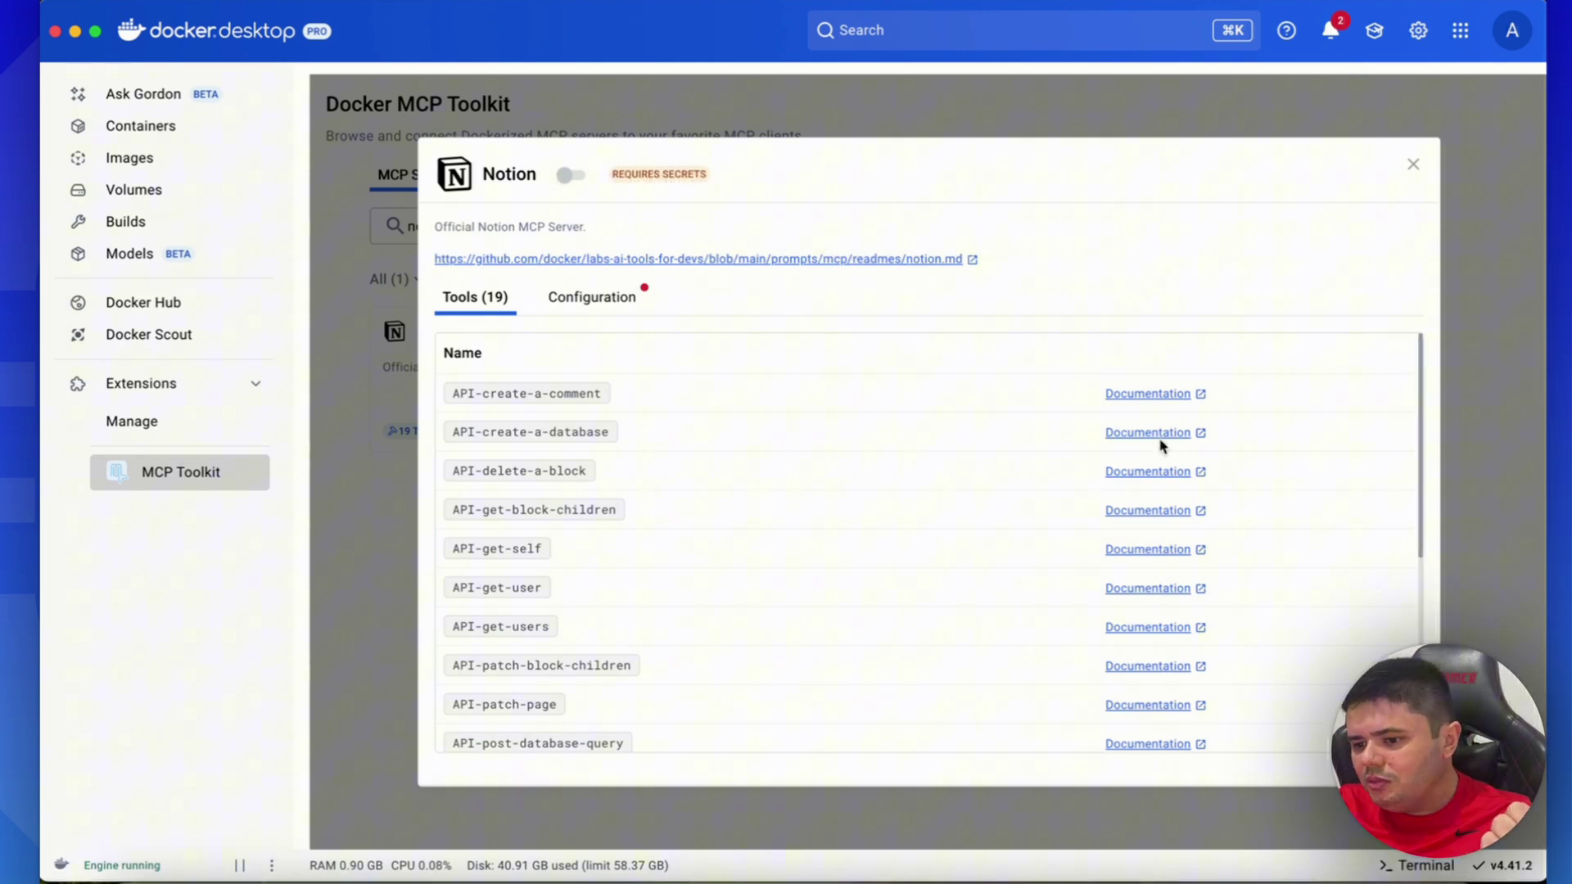
scroll(1162, 447, down, 5)
scroll(1162, 447, down, 4)
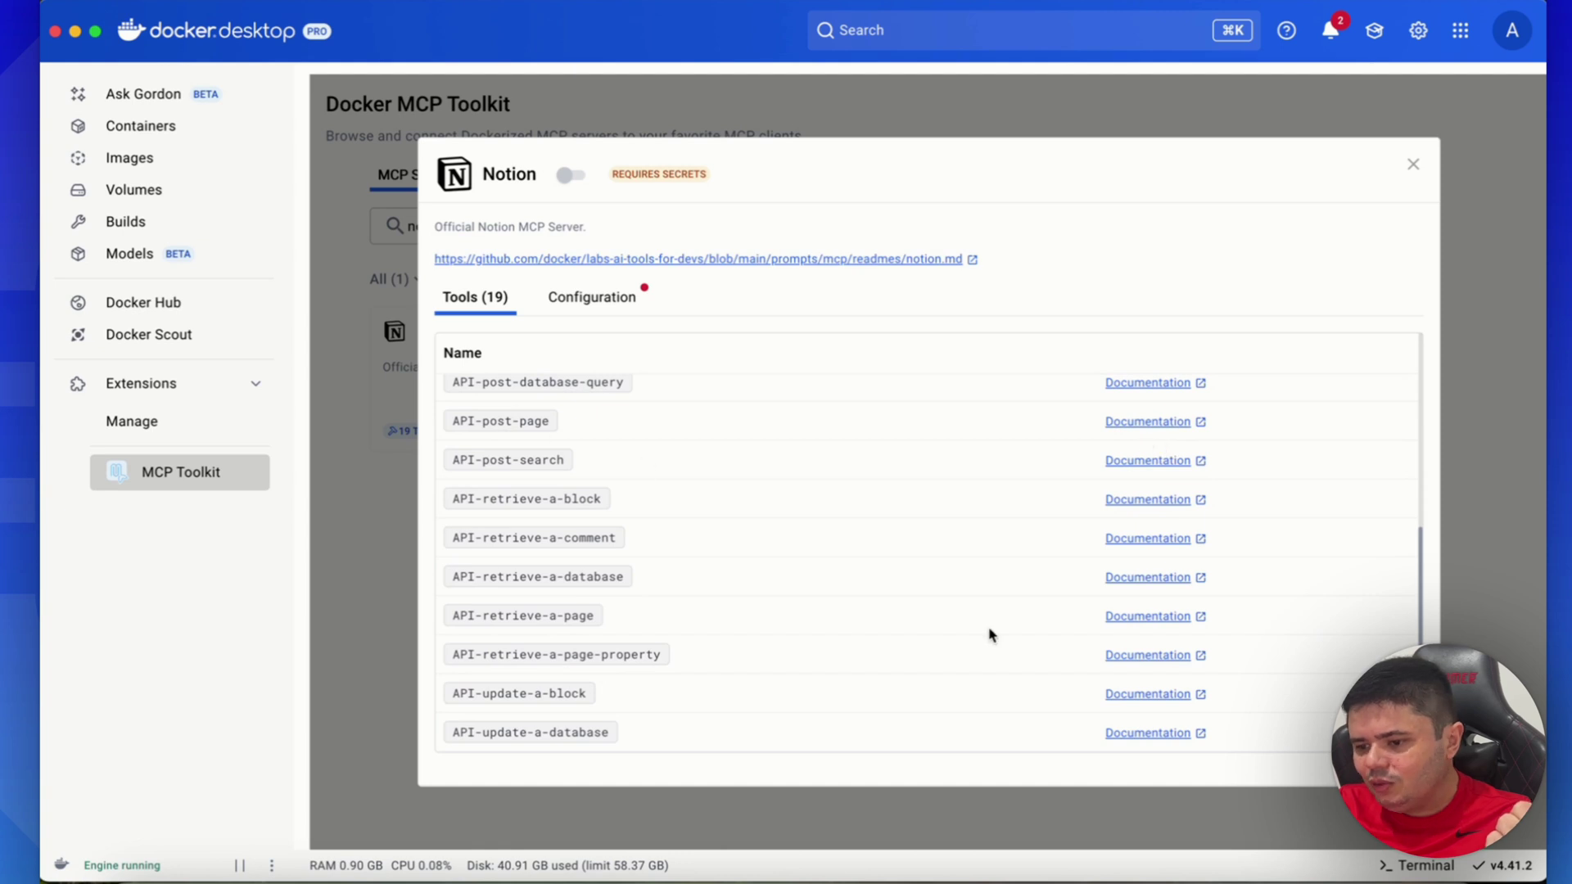
scroll(1081, 614, up, 10)
click(1412, 165)
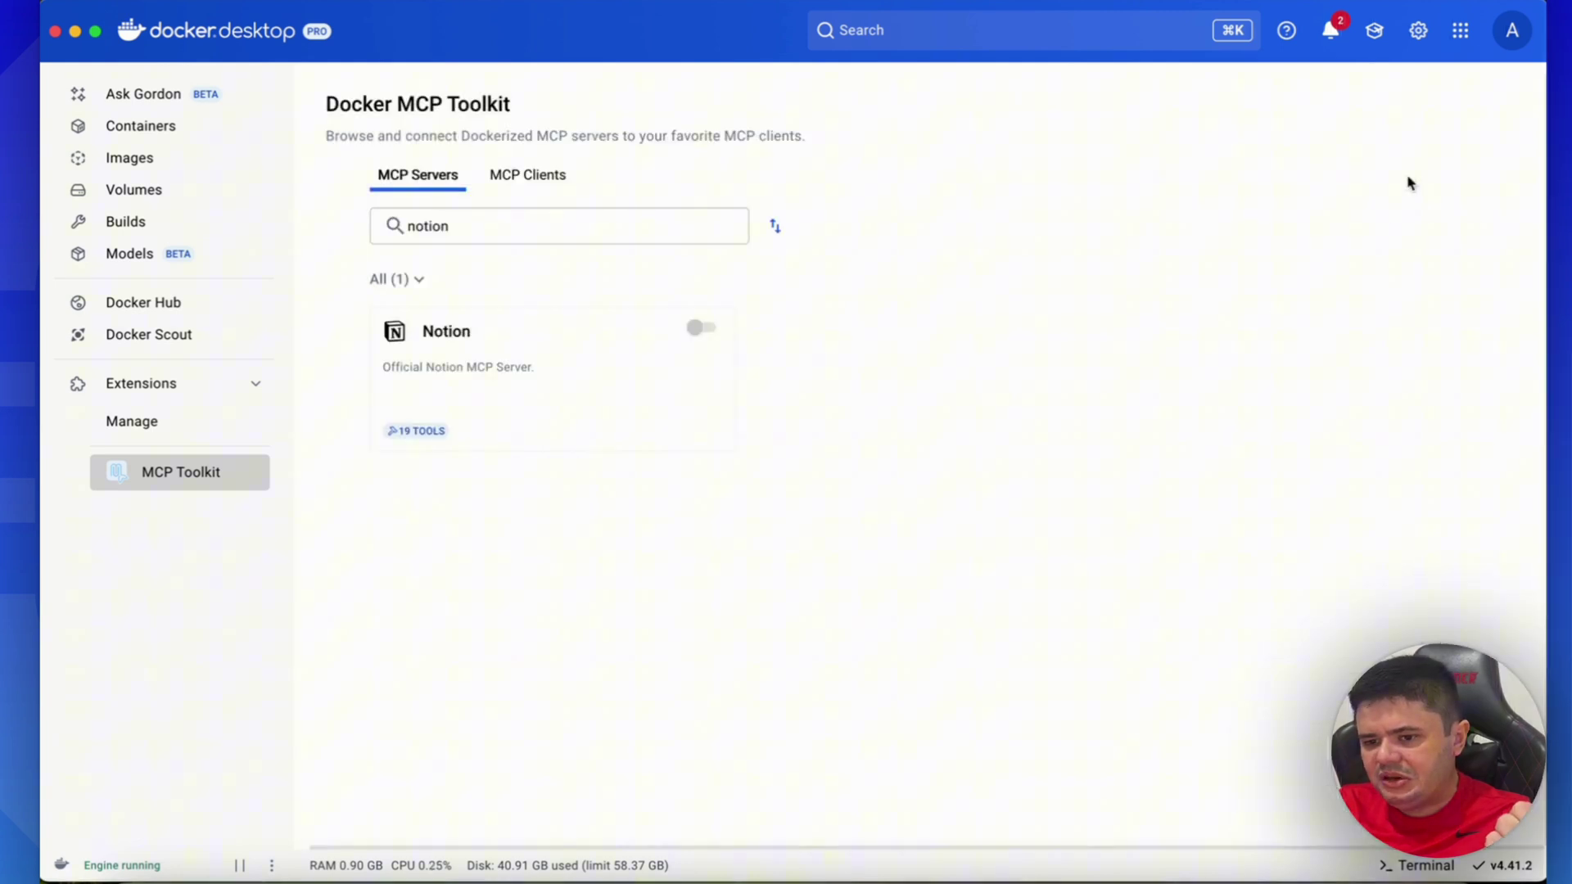
- Clear the catalog search, browse the available MCP servers, and search for "git"
click(620, 235)
double_click(583, 233)
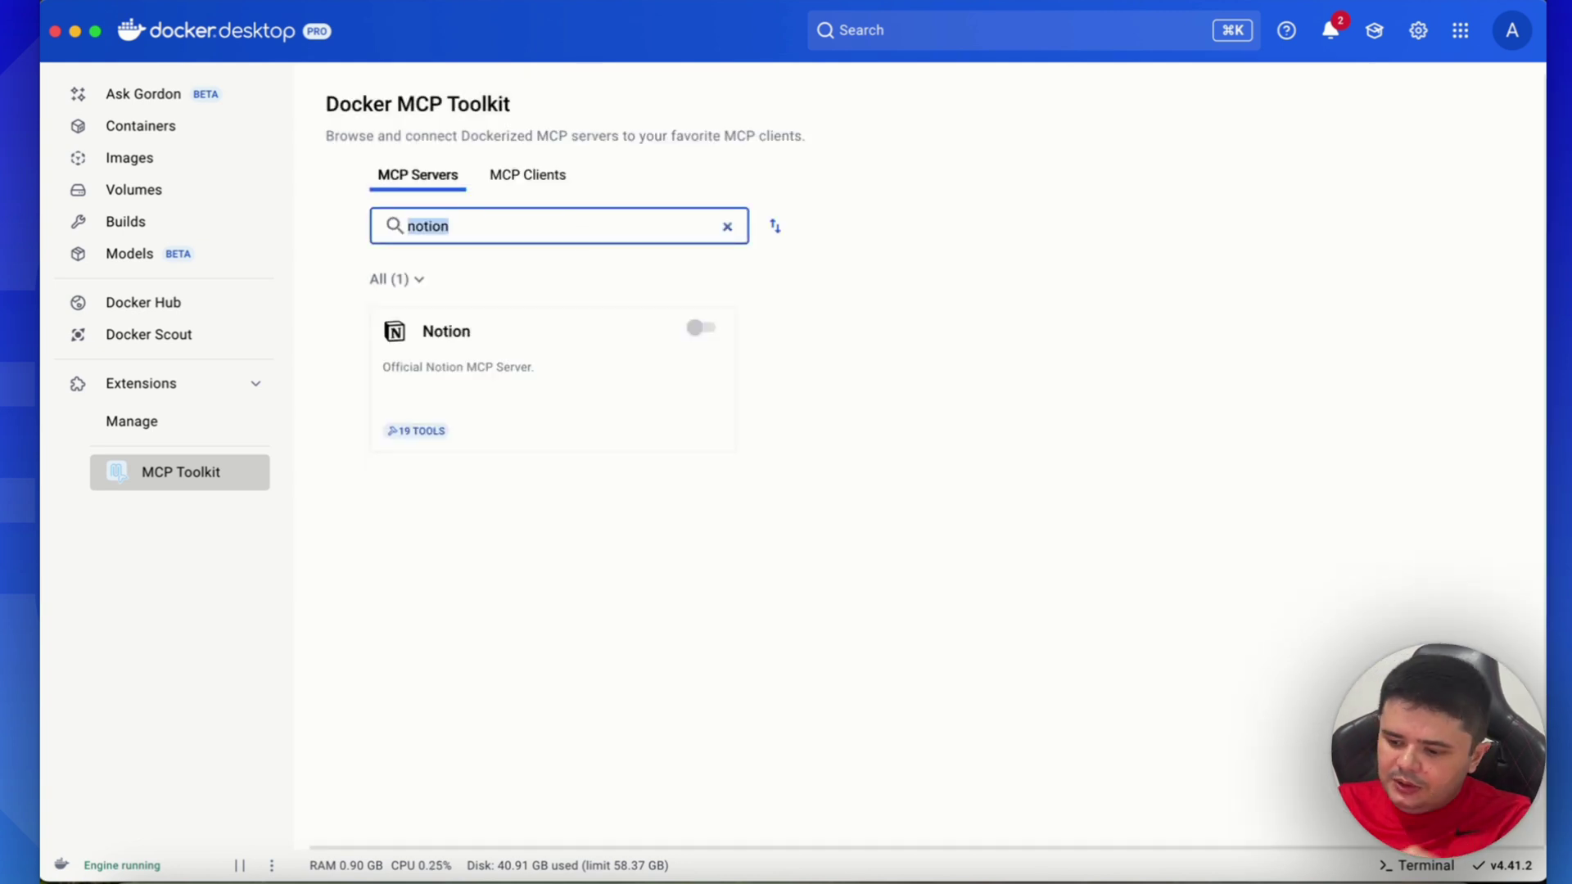
key(BackSpace)
scroll(912, 509, down, 10)
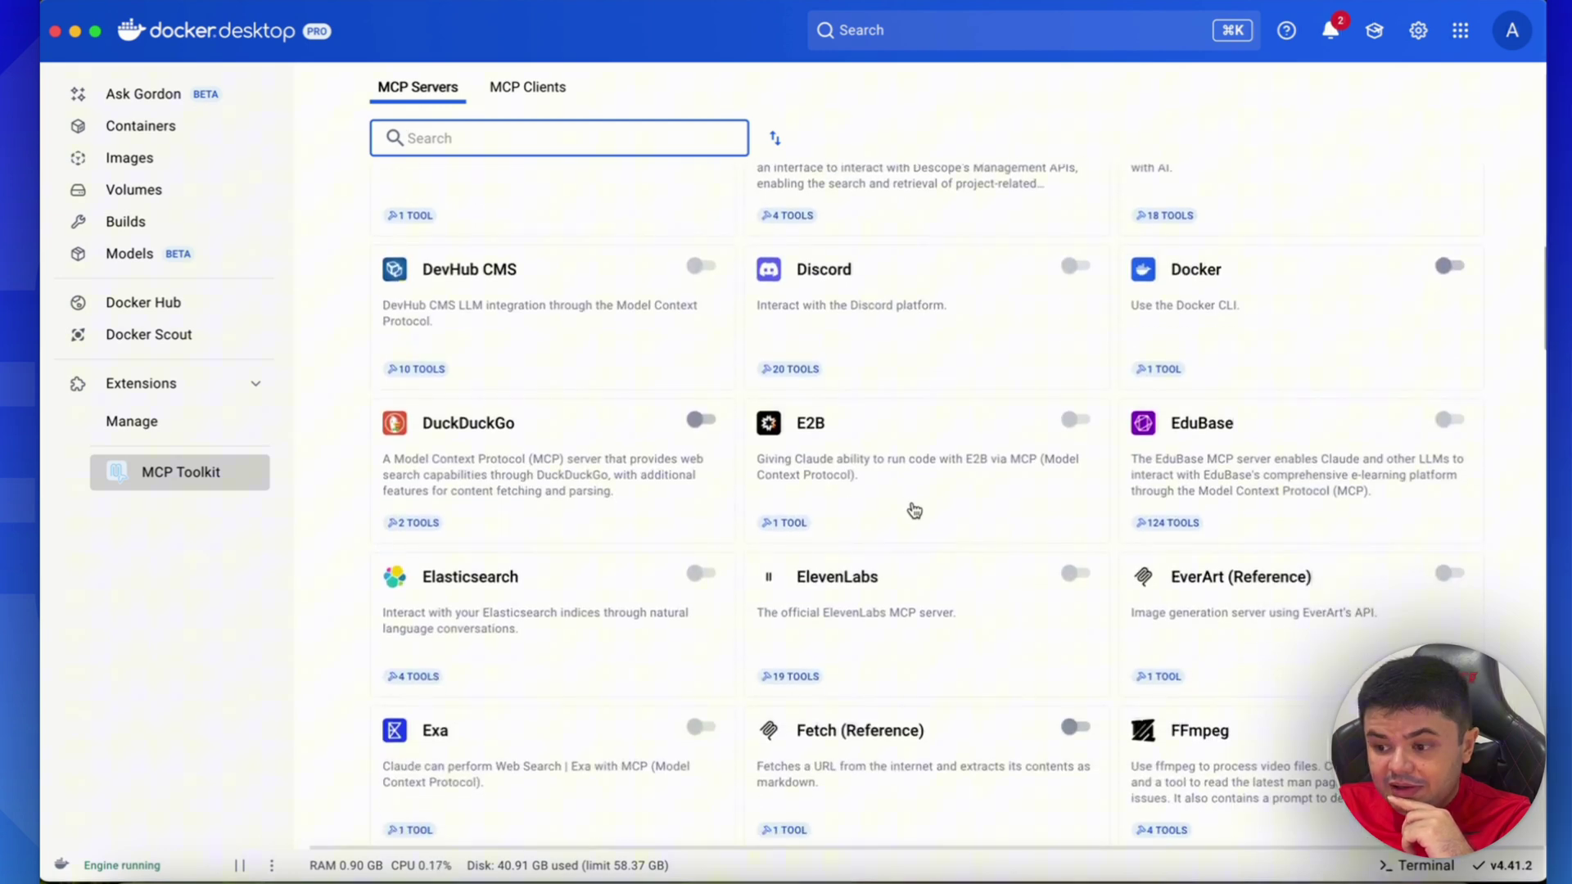
scroll(915, 511, up, 10)
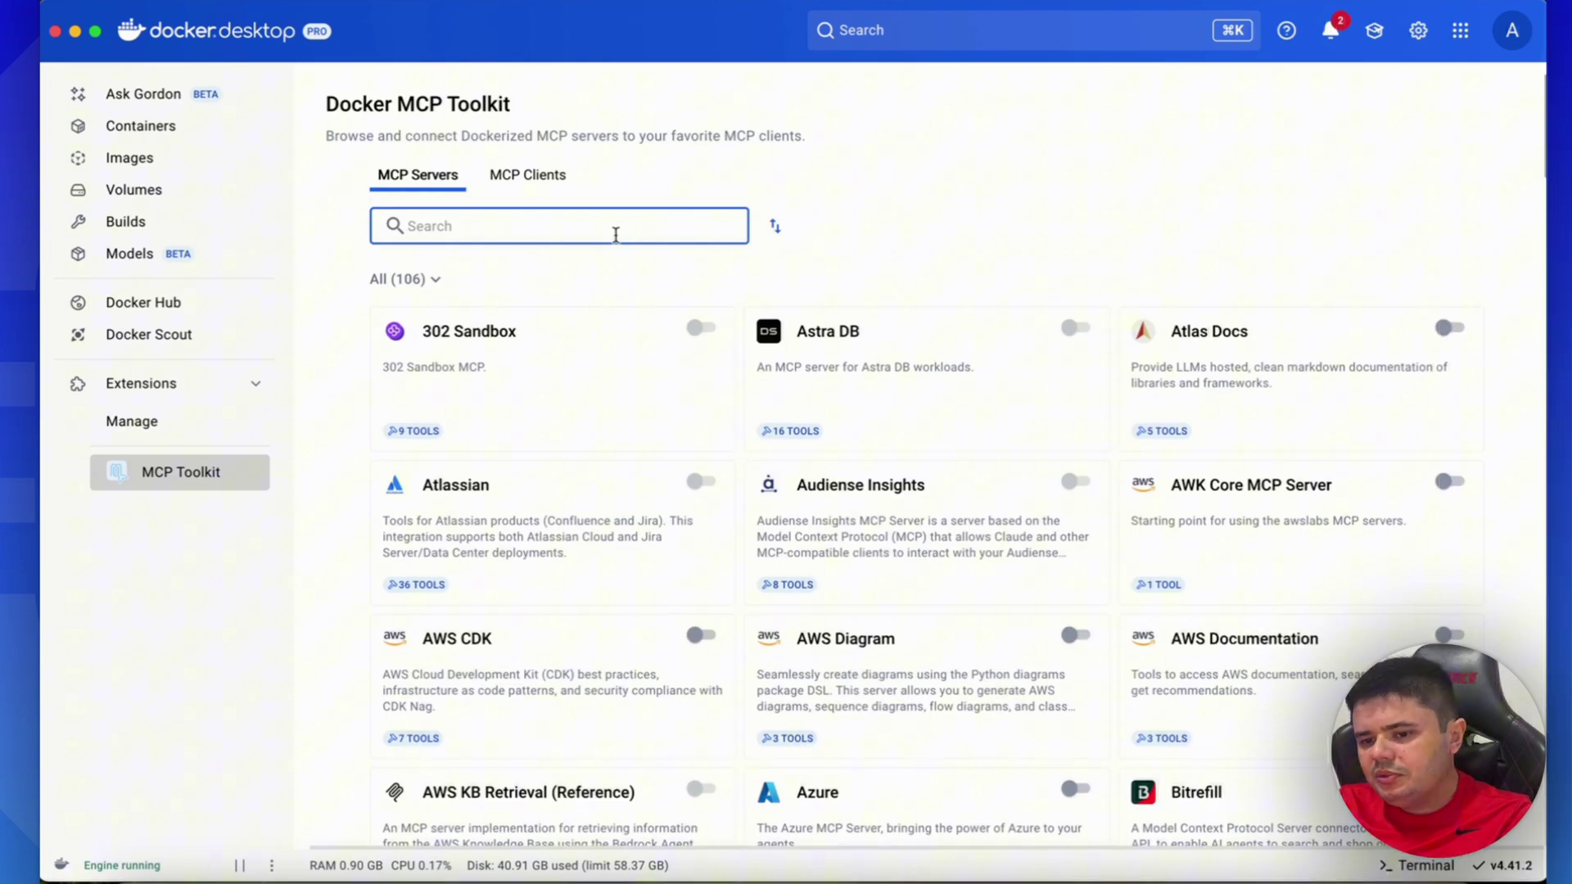
text(git)
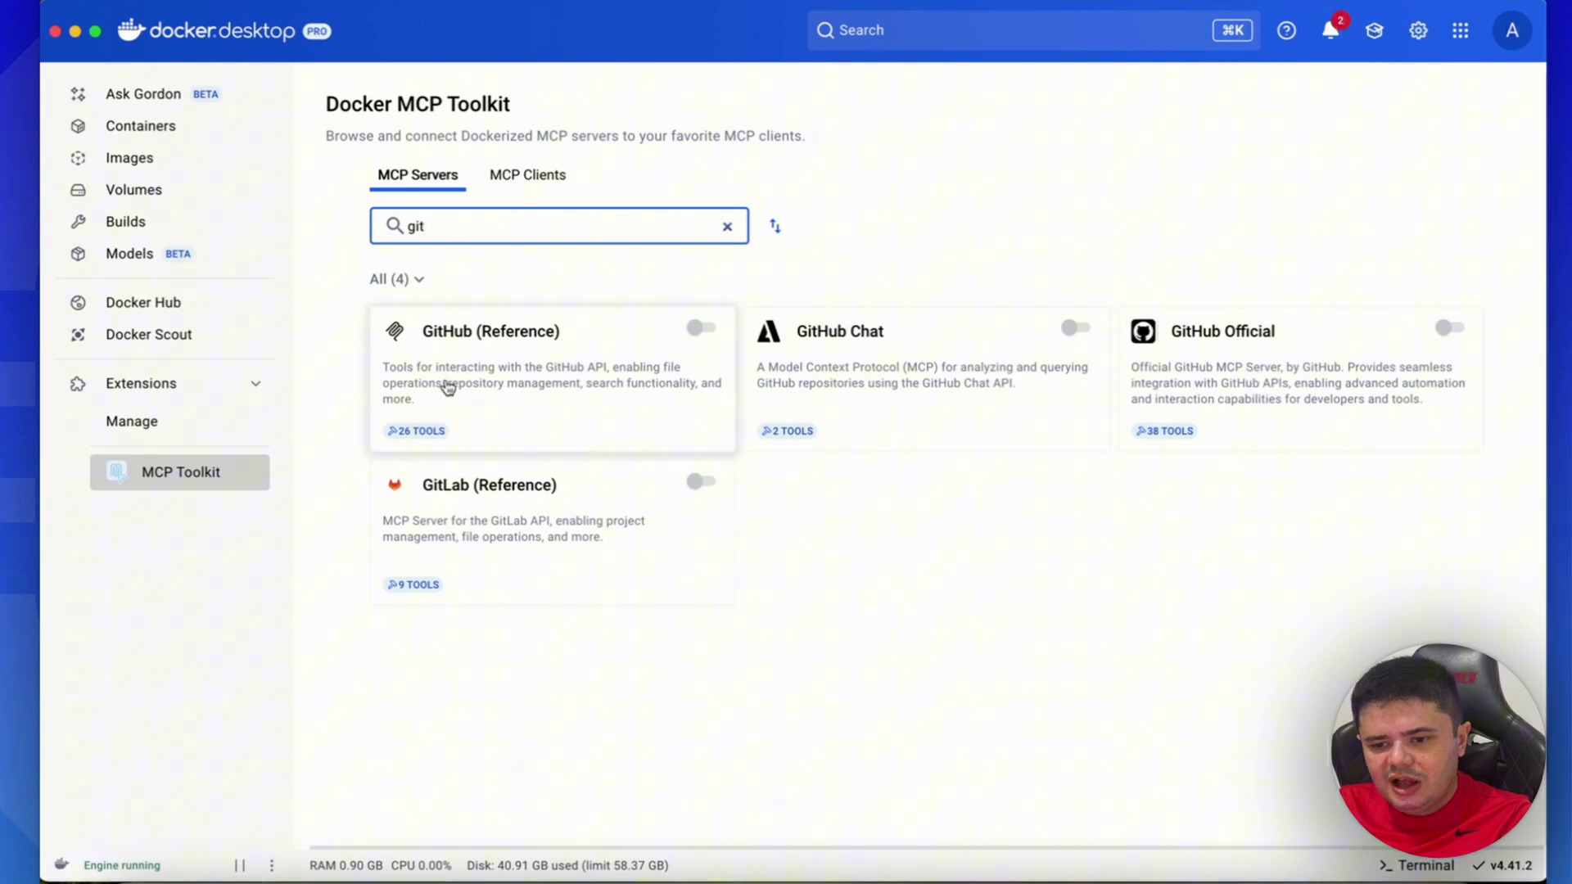
- Examine the GitHub Official server's required secret and its full list of tools
click(1210, 357)
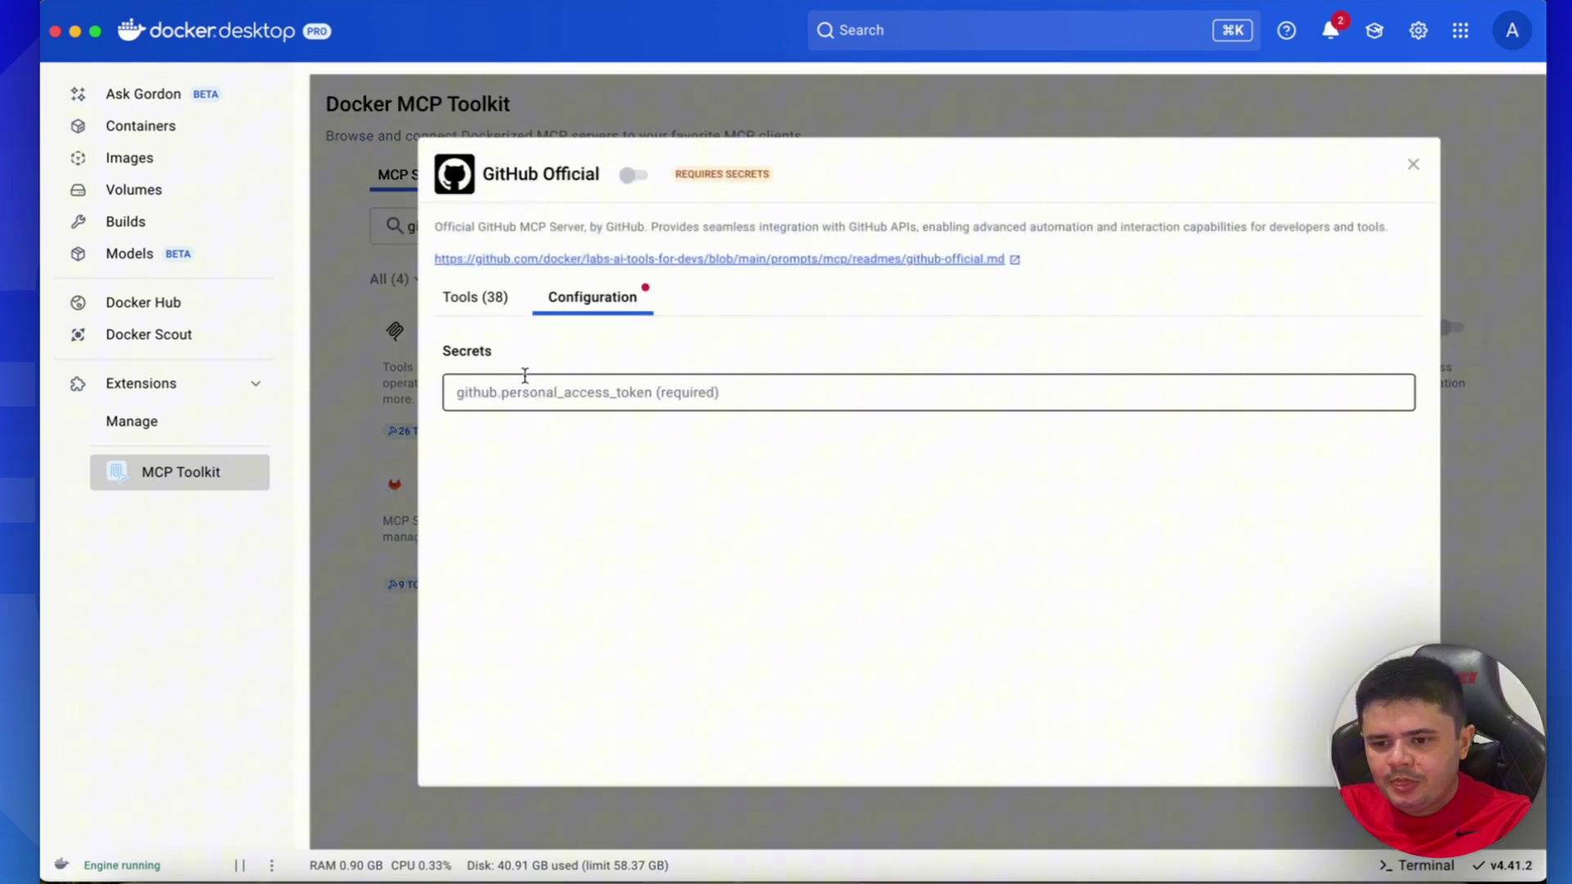
click(488, 407)
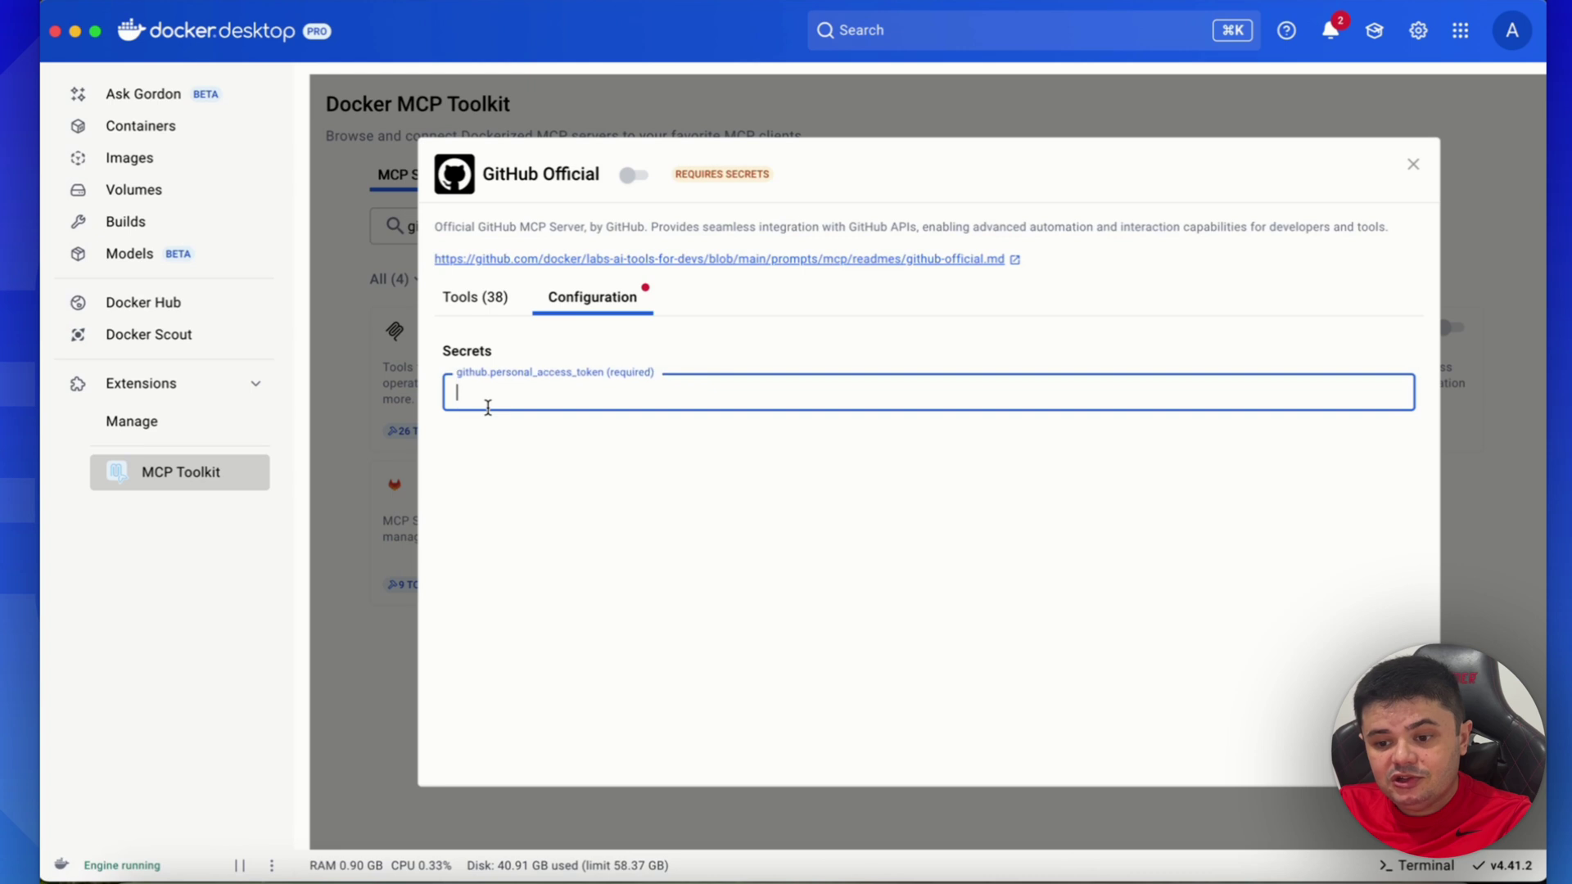
click(468, 303)
scroll(621, 459, down, 10)
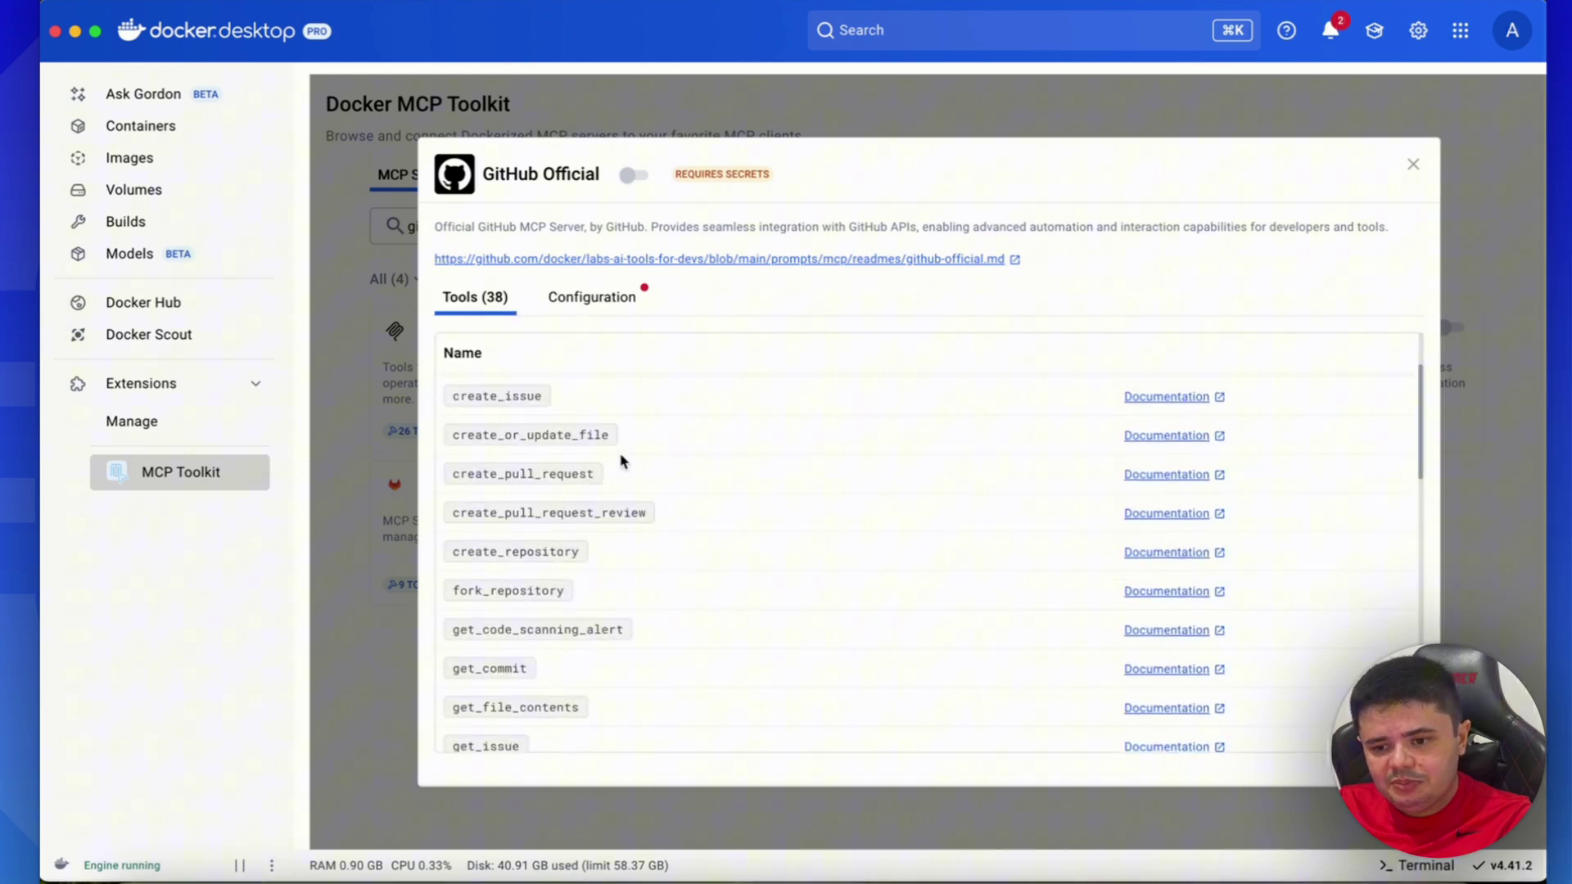
scroll(621, 459, down, 5)
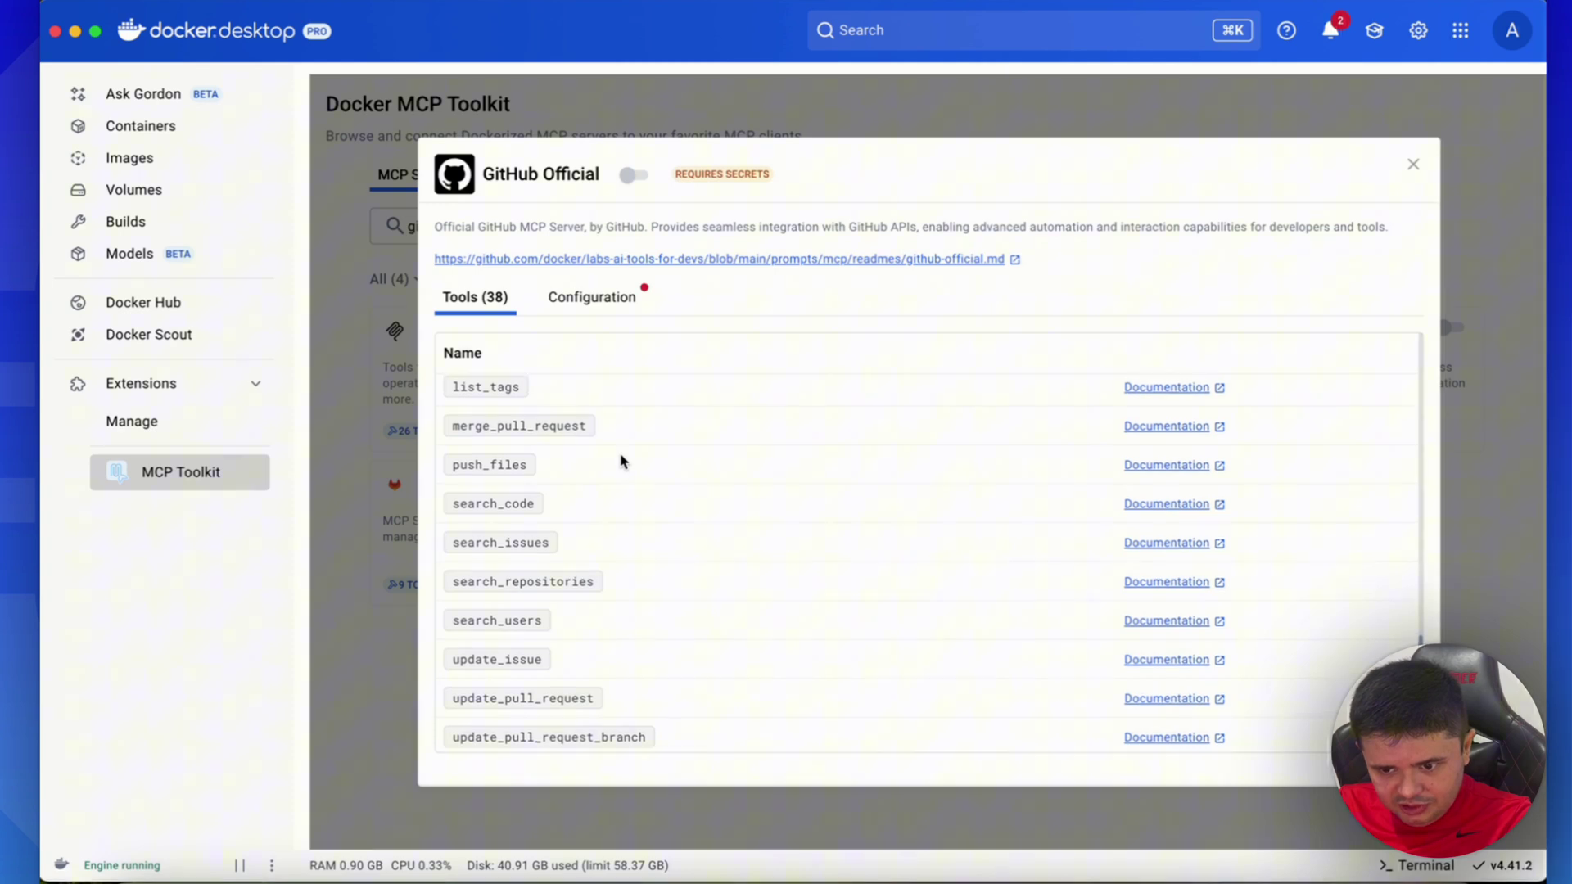
scroll(620, 460, up, 3)
scroll(621, 461, up, 1)
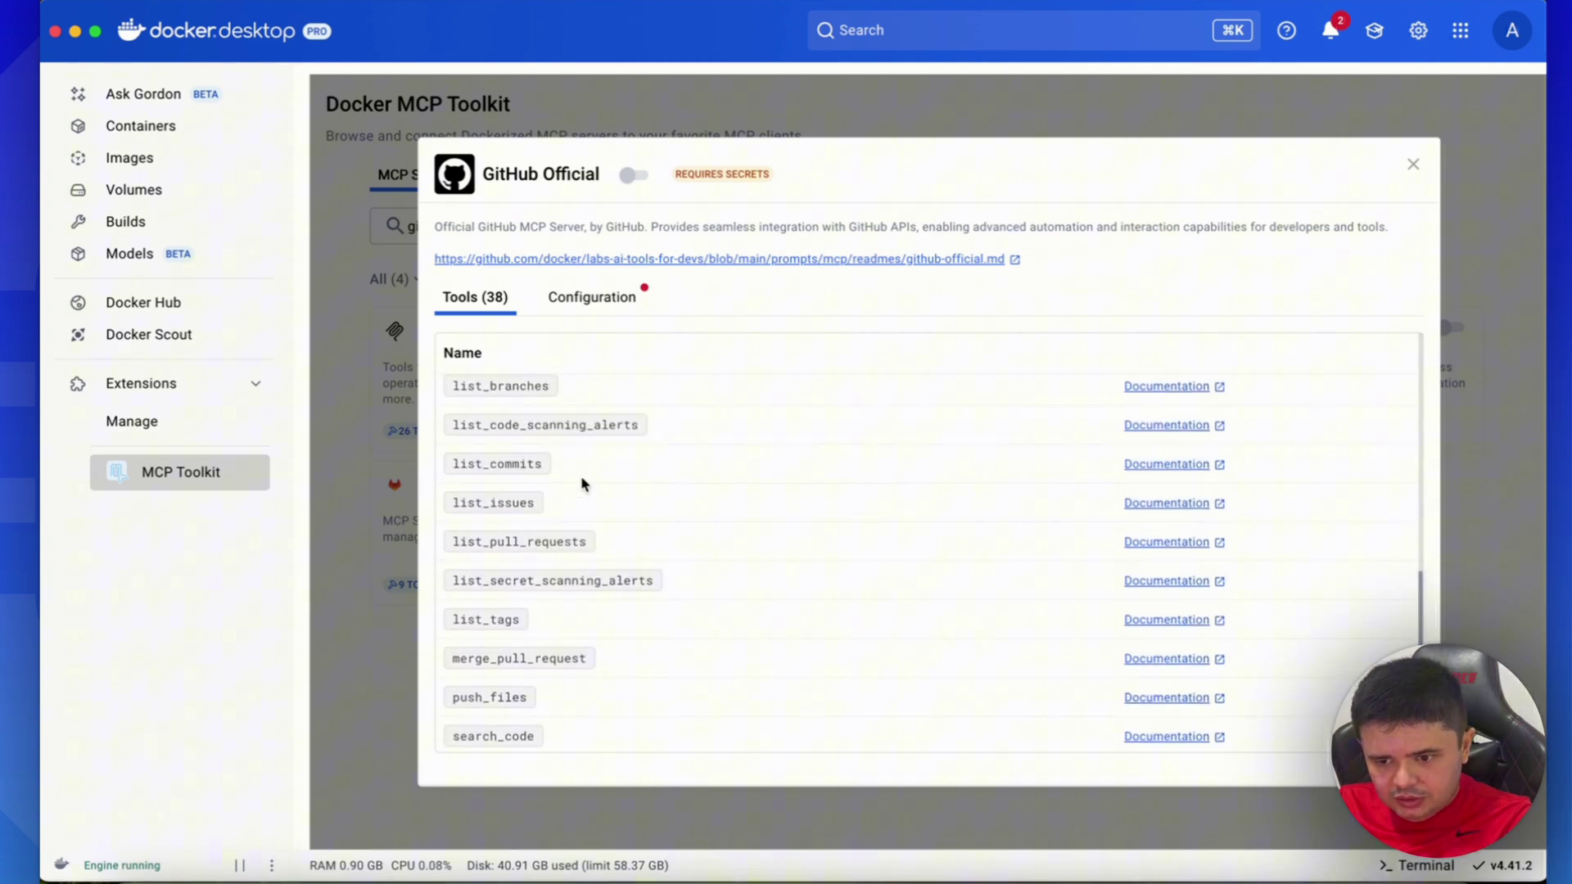
- Read the GitHub documentation for the list_commits tool and its parameters, then close the browser window
double_click(479, 465)
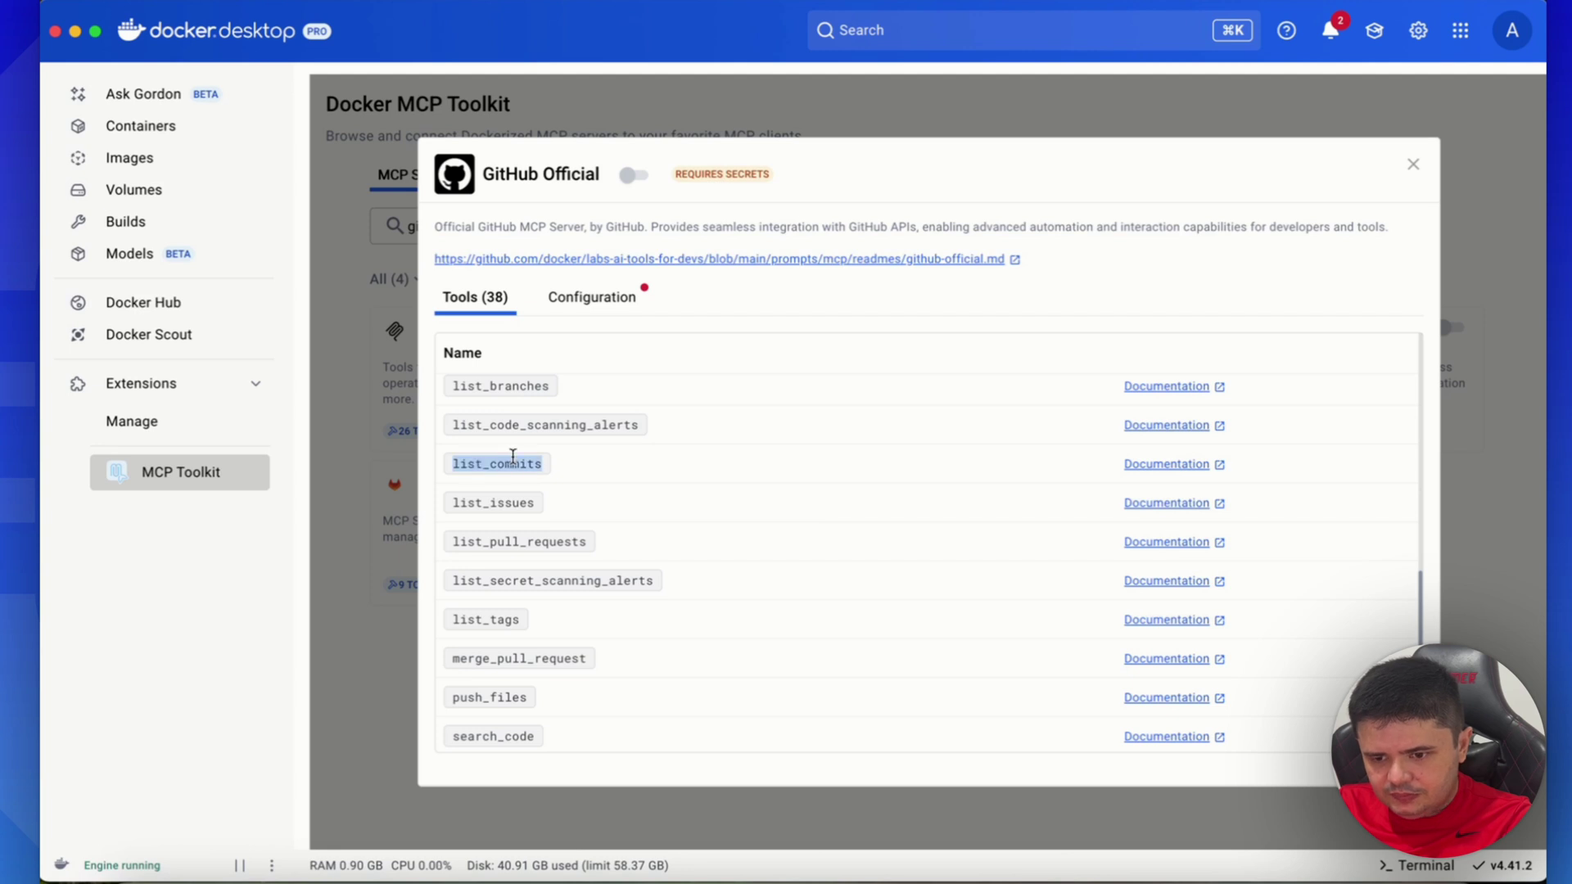
click(1202, 464)
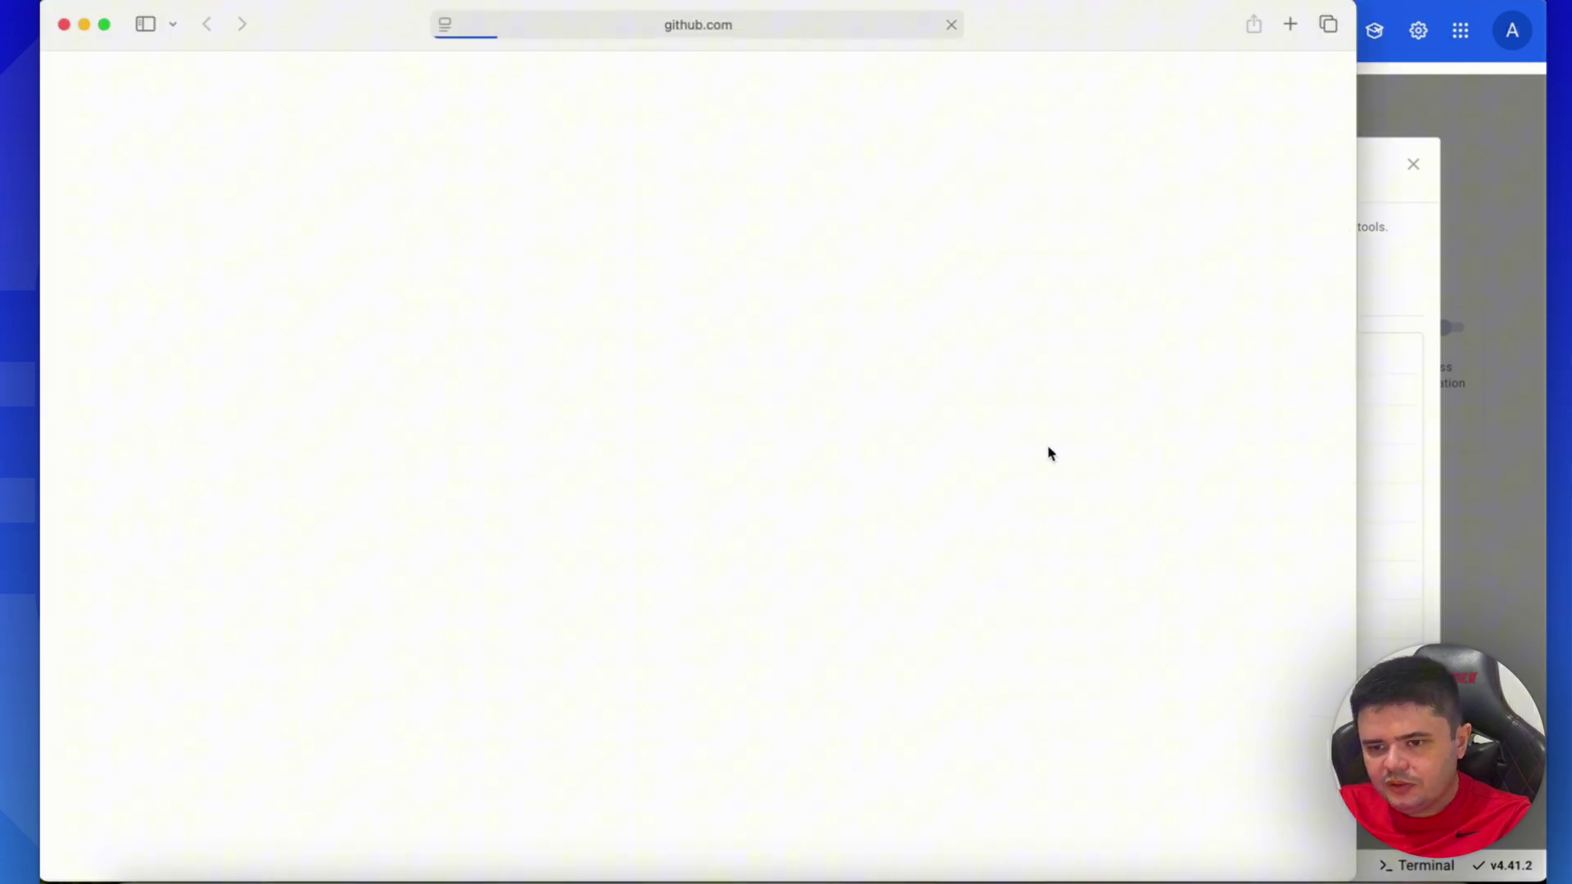
scroll(1048, 442, down, 1)
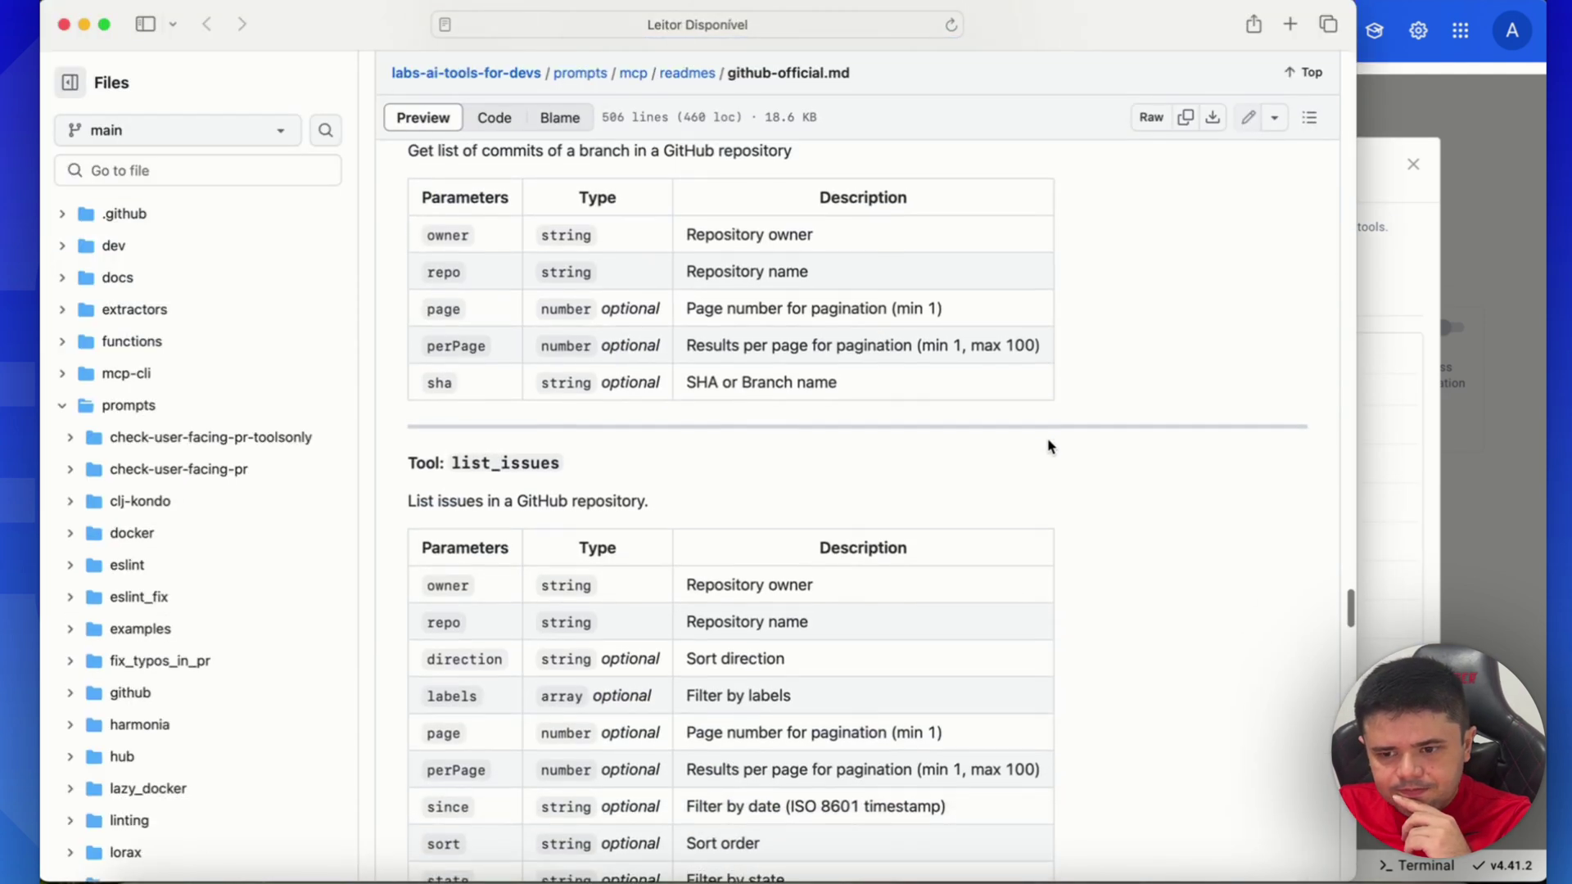
scroll(1051, 447, up, 3)
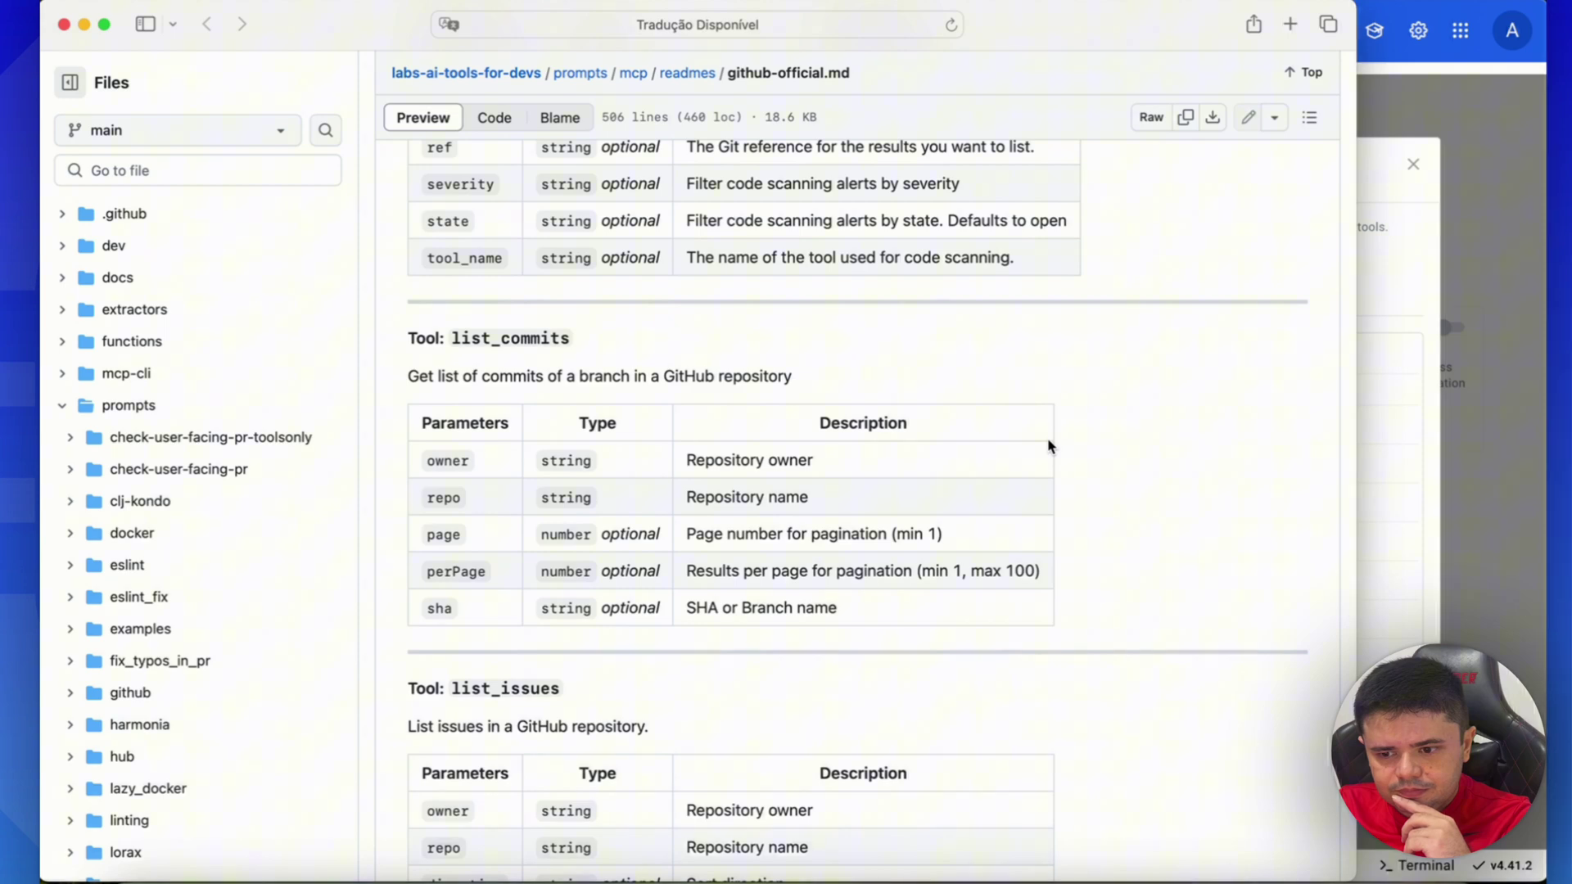
scroll(1050, 447, up, 1)
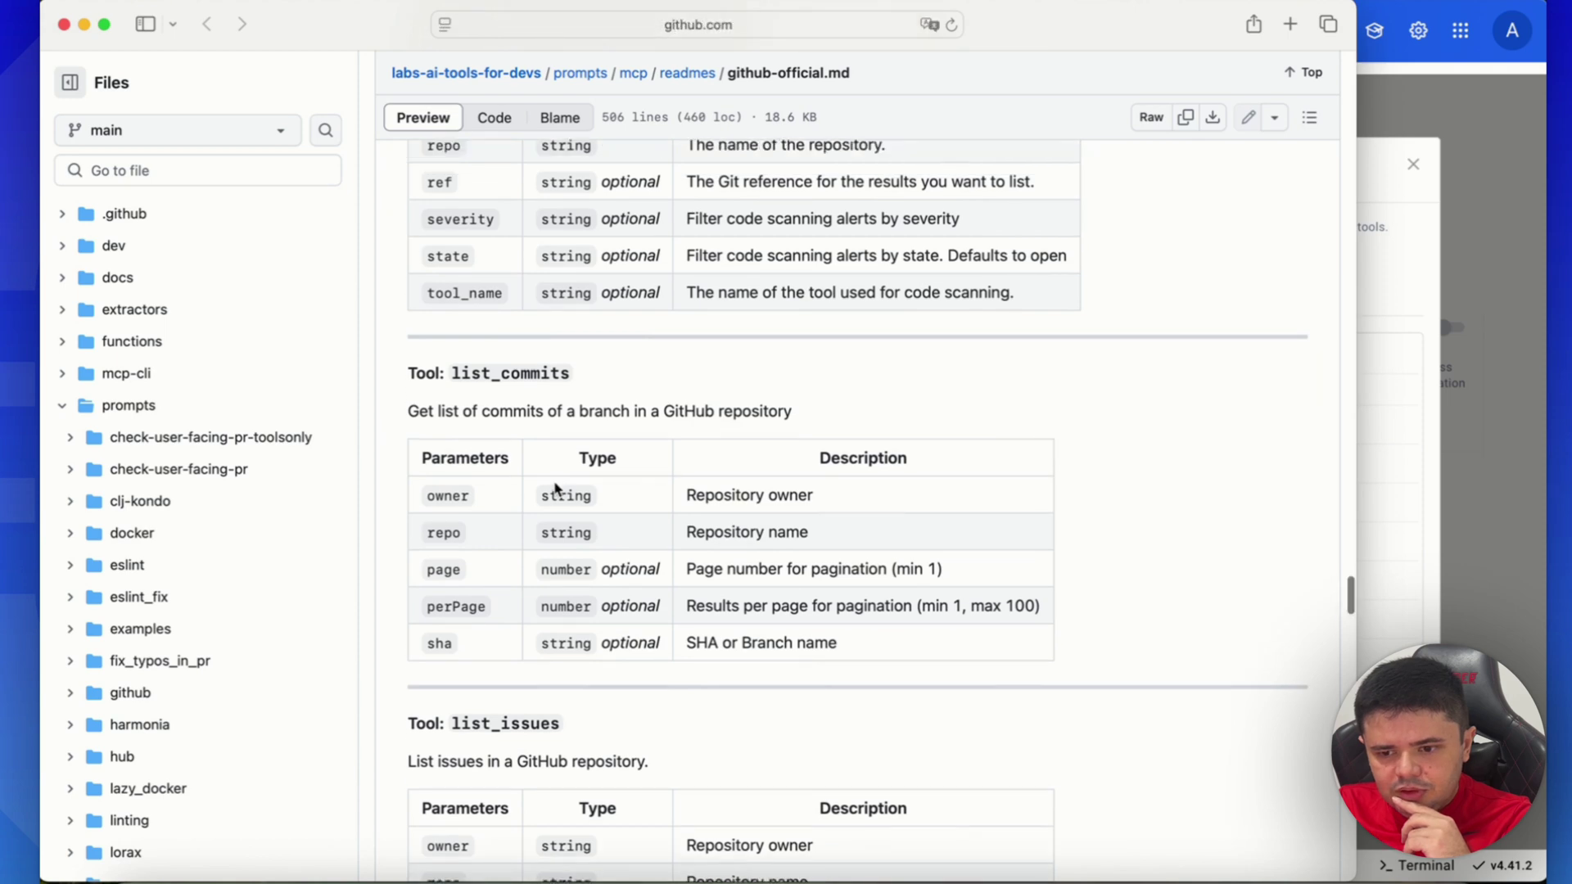
drag(819, 536, 517, 475)
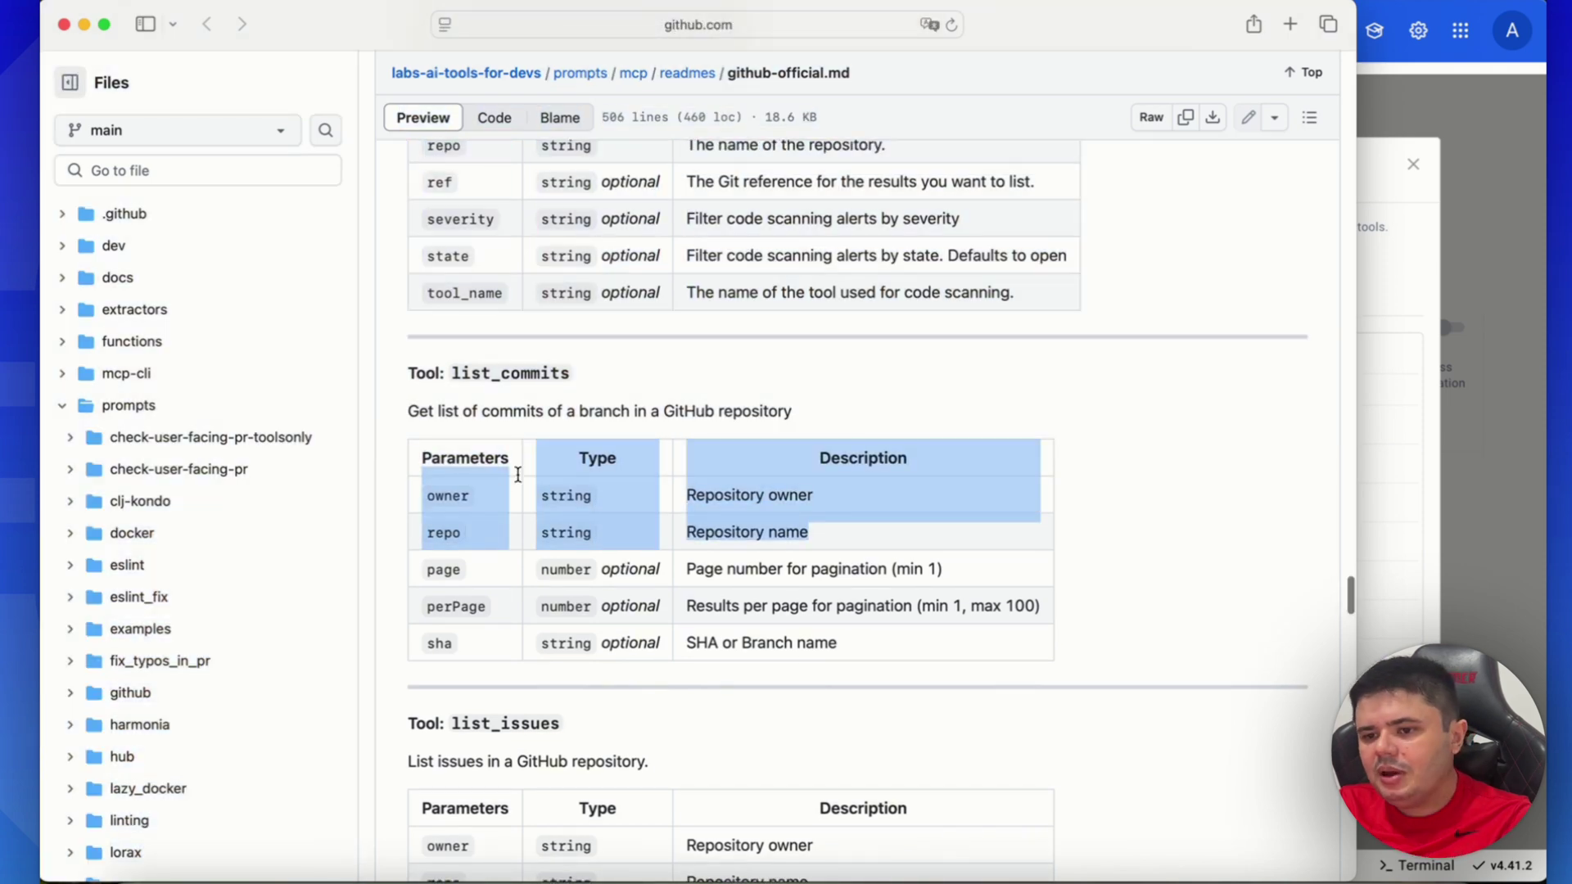
click(64, 24)
- Paste and save the personal access token in the GitHub Official server's configuration, then enable the server and close its details
scroll(901, 477, up, 5)
scroll(901, 477, up, 5)
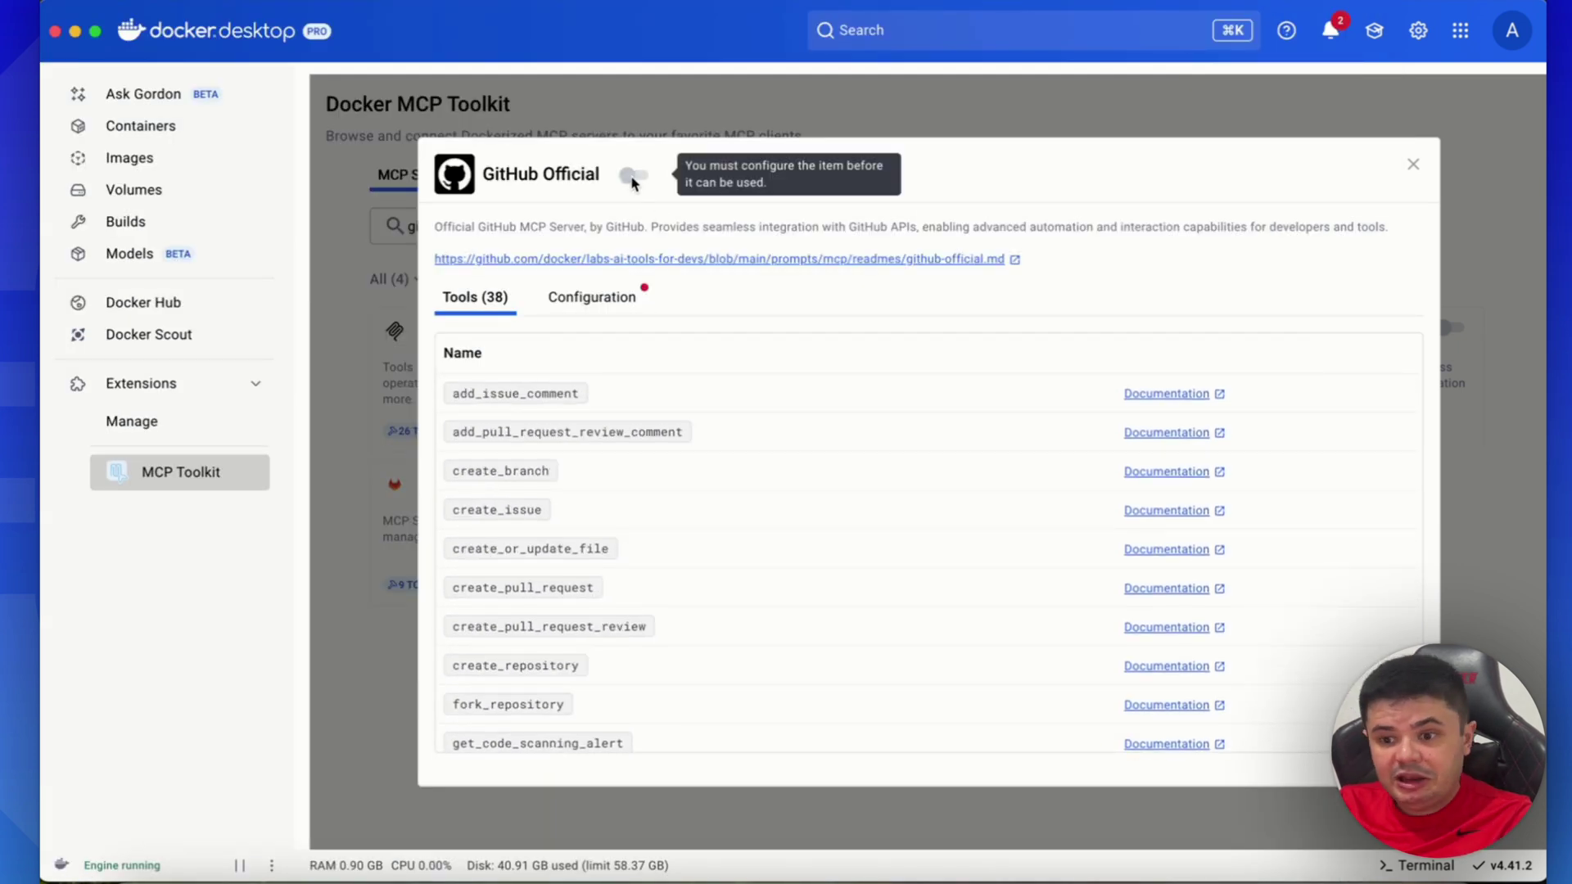
click(626, 303)
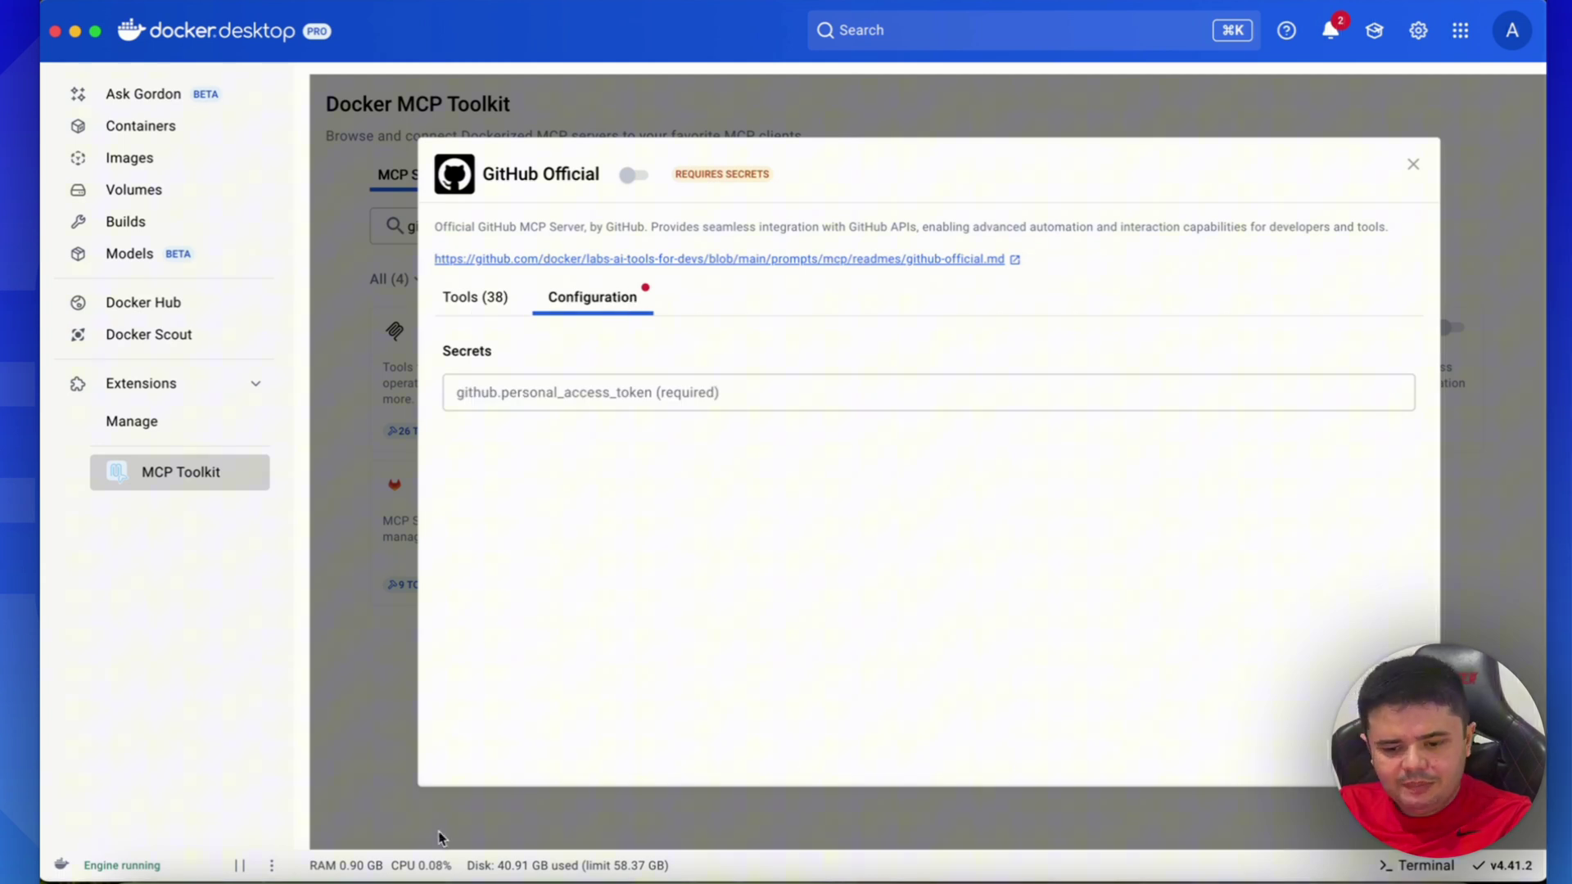
key(Tab)
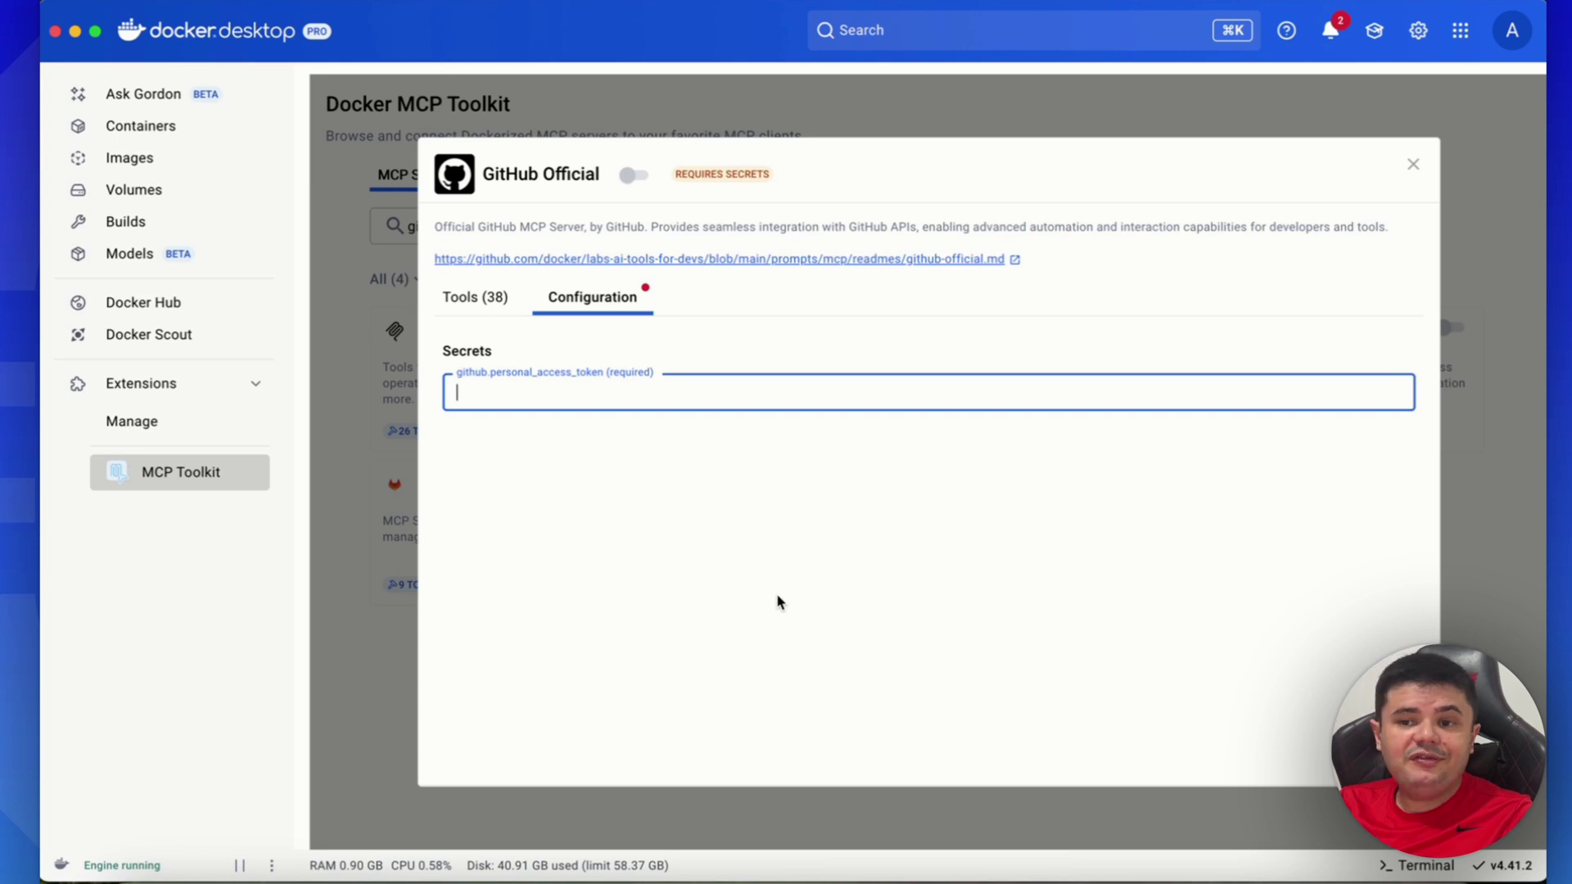
key(super+v)
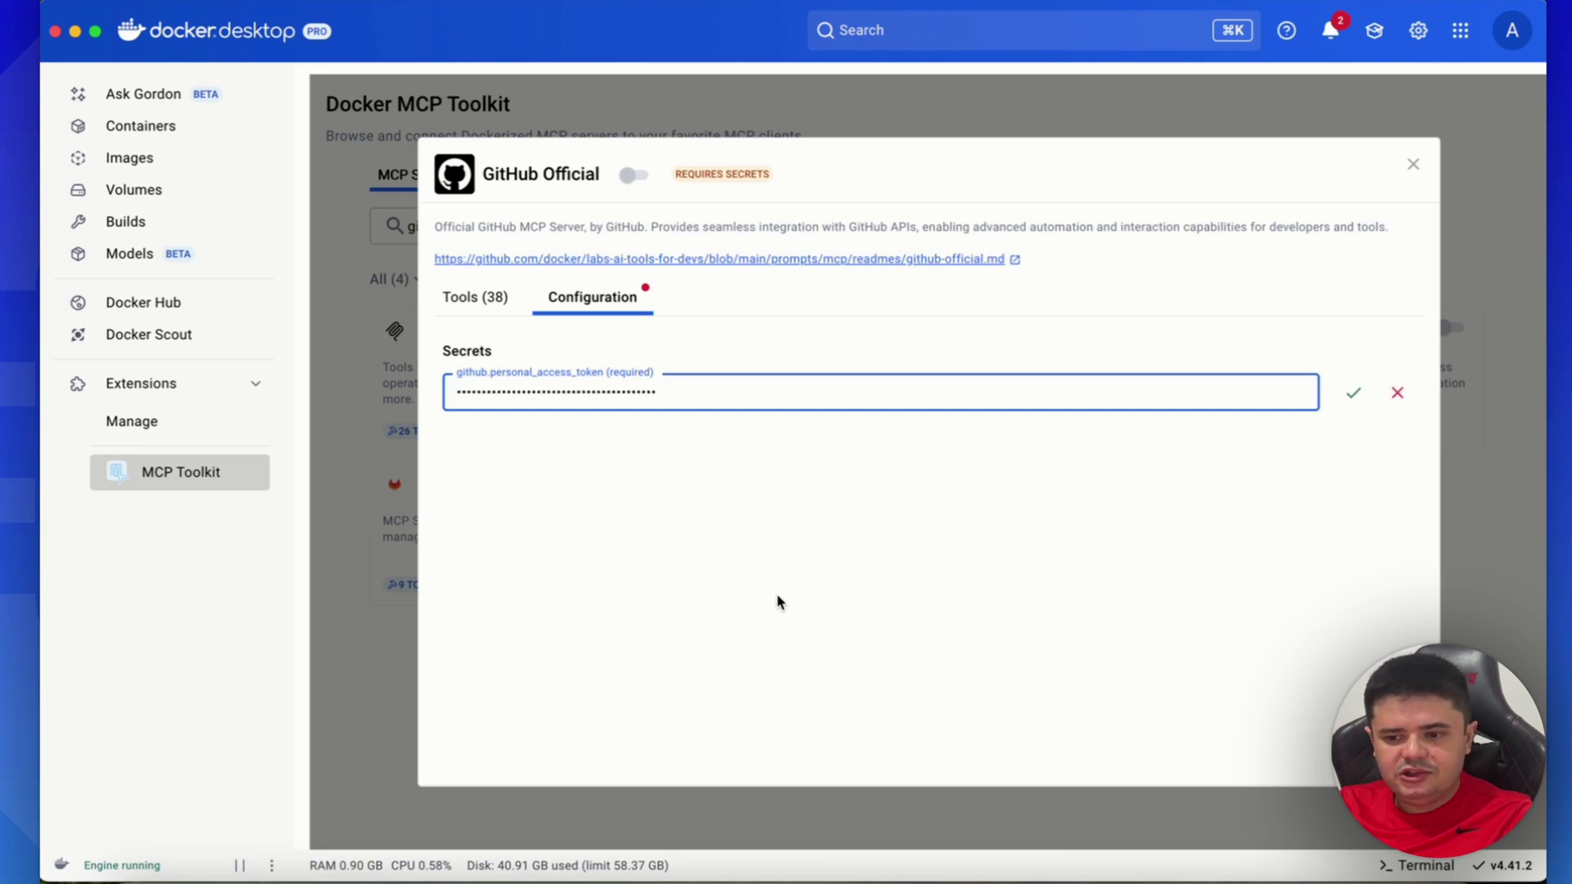
click(1352, 394)
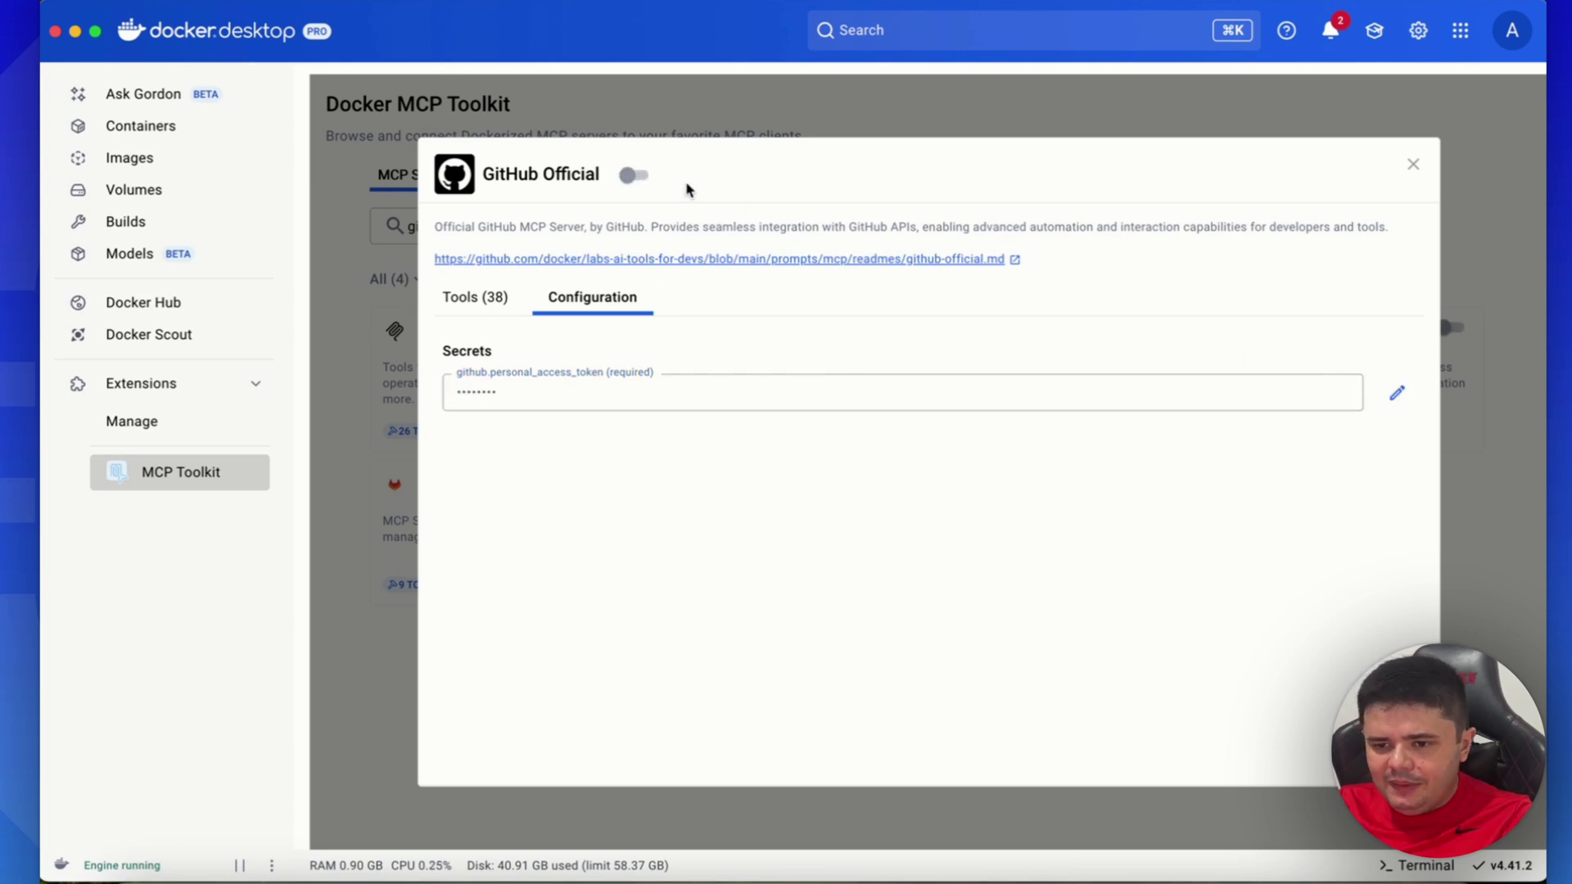
click(638, 176)
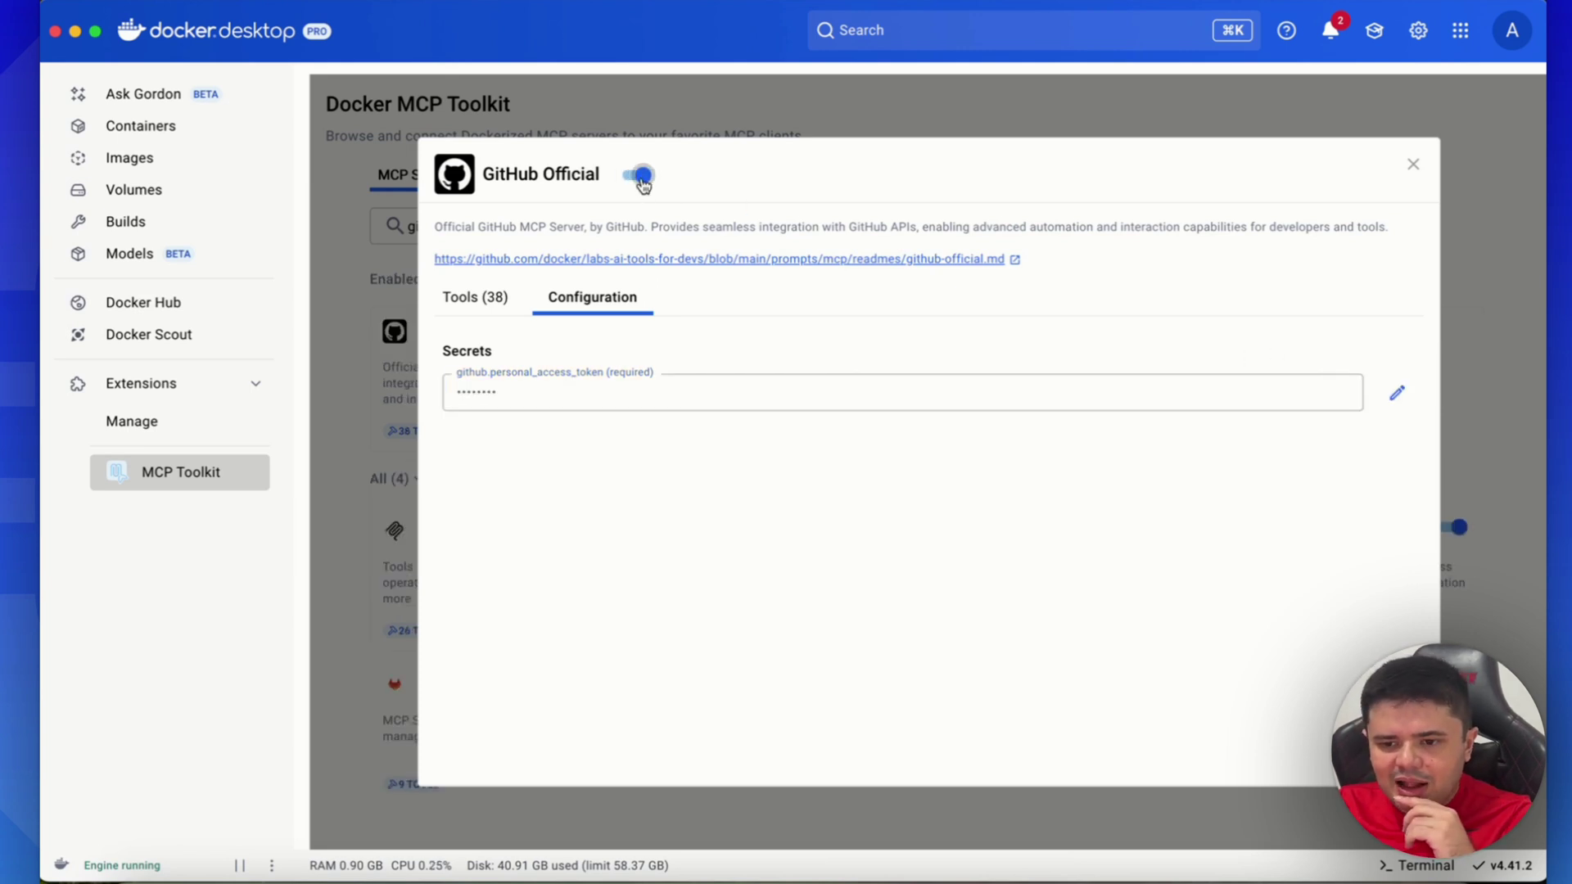
click(1413, 165)
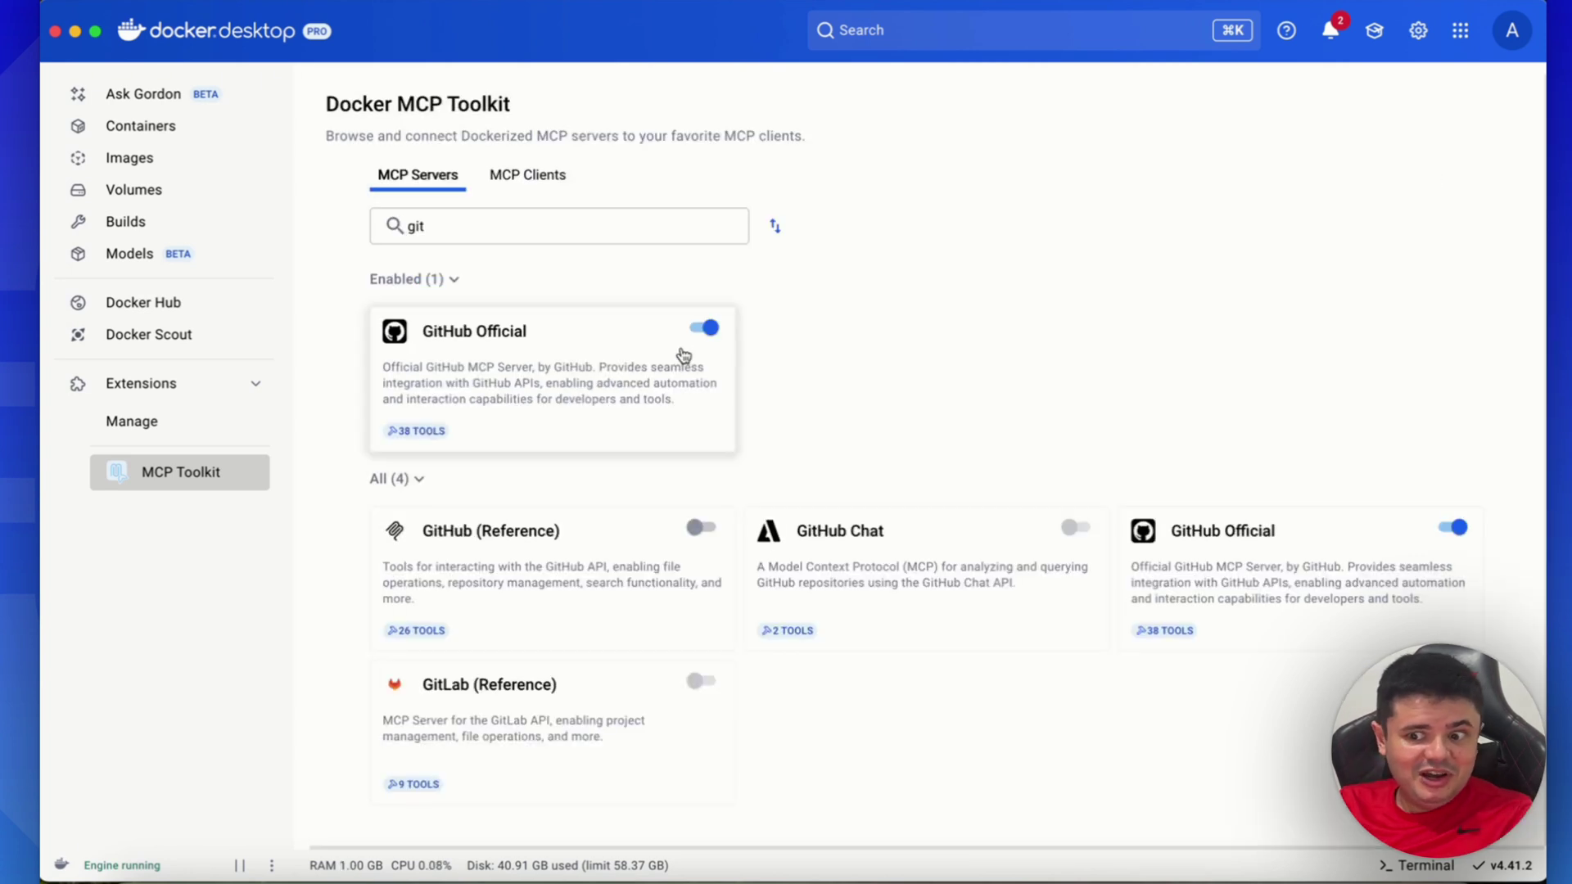
- Connect Claude Desktop as an MCP client of the toolkit and switch to claude_desktop_config.json in the code editor
click(561, 179)
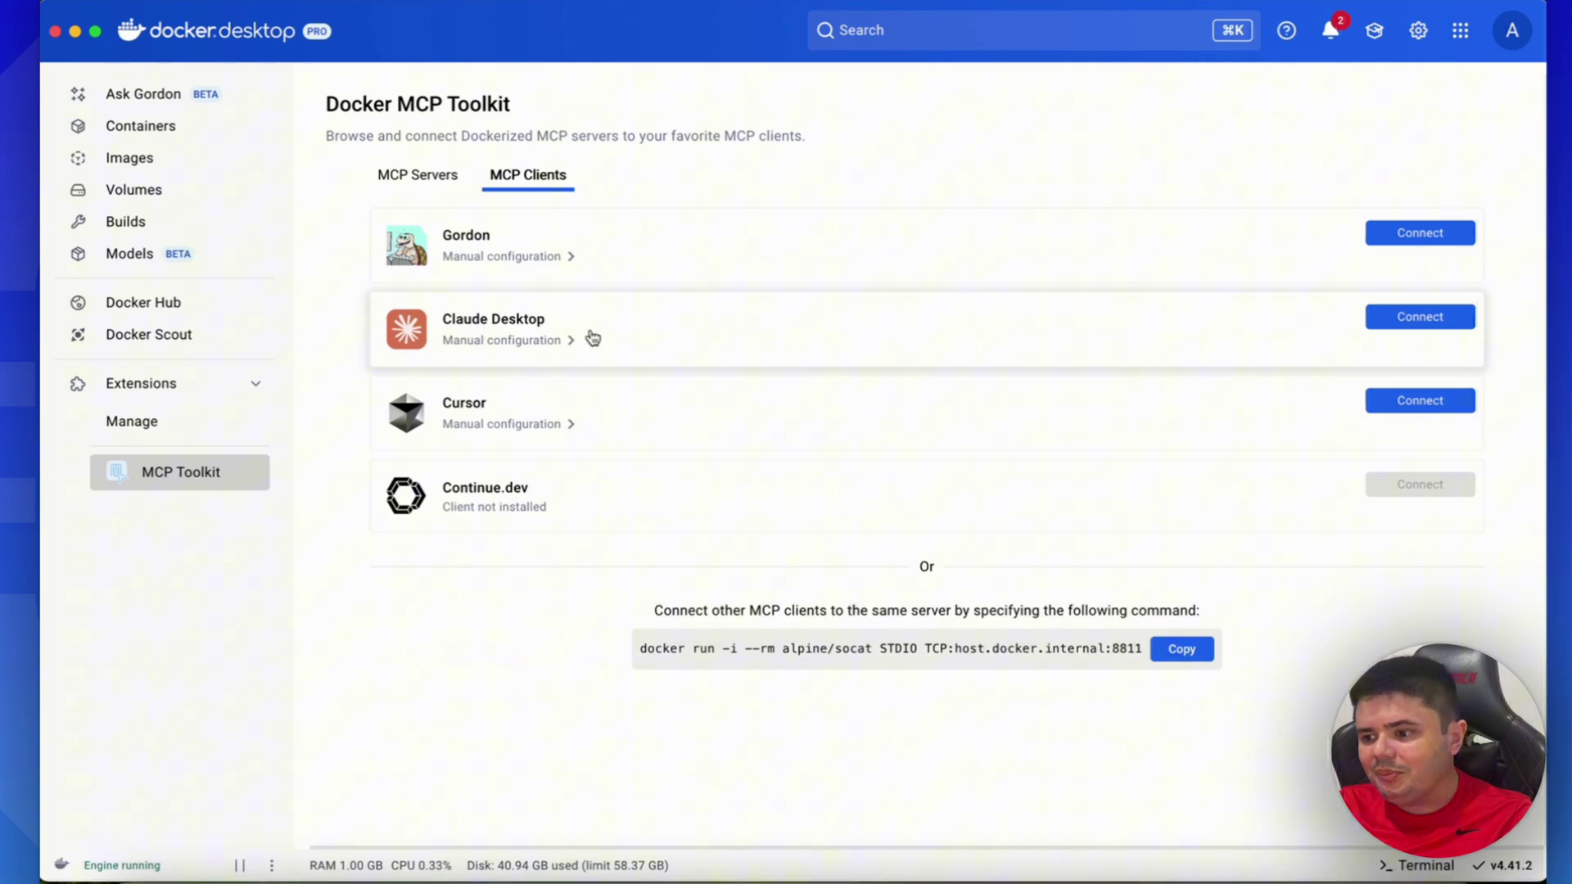
click(1417, 329)
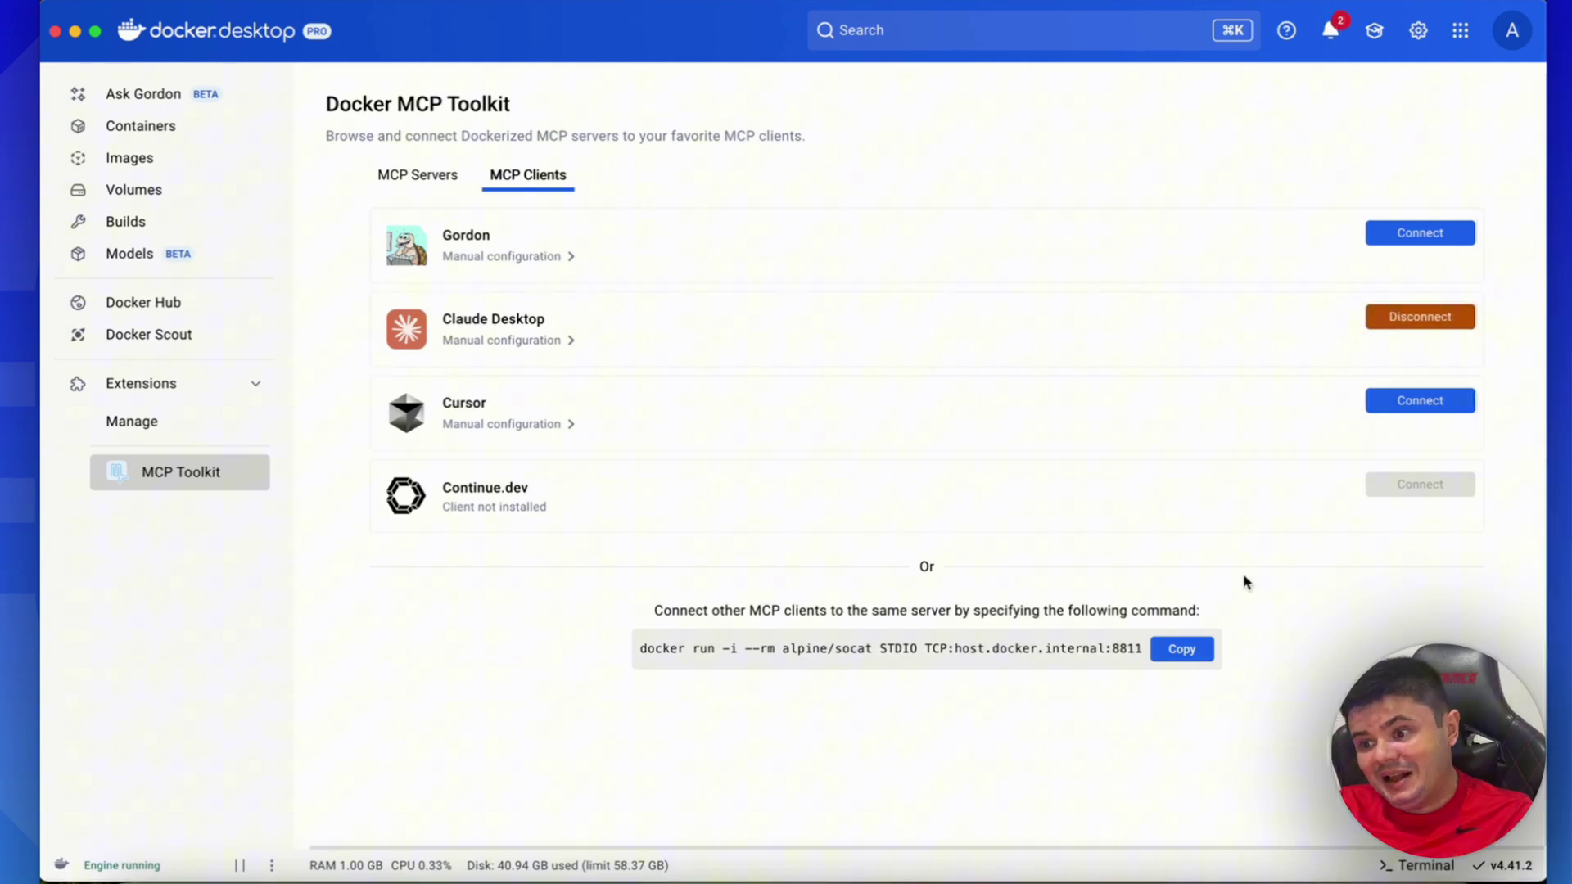
click(1026, 848)
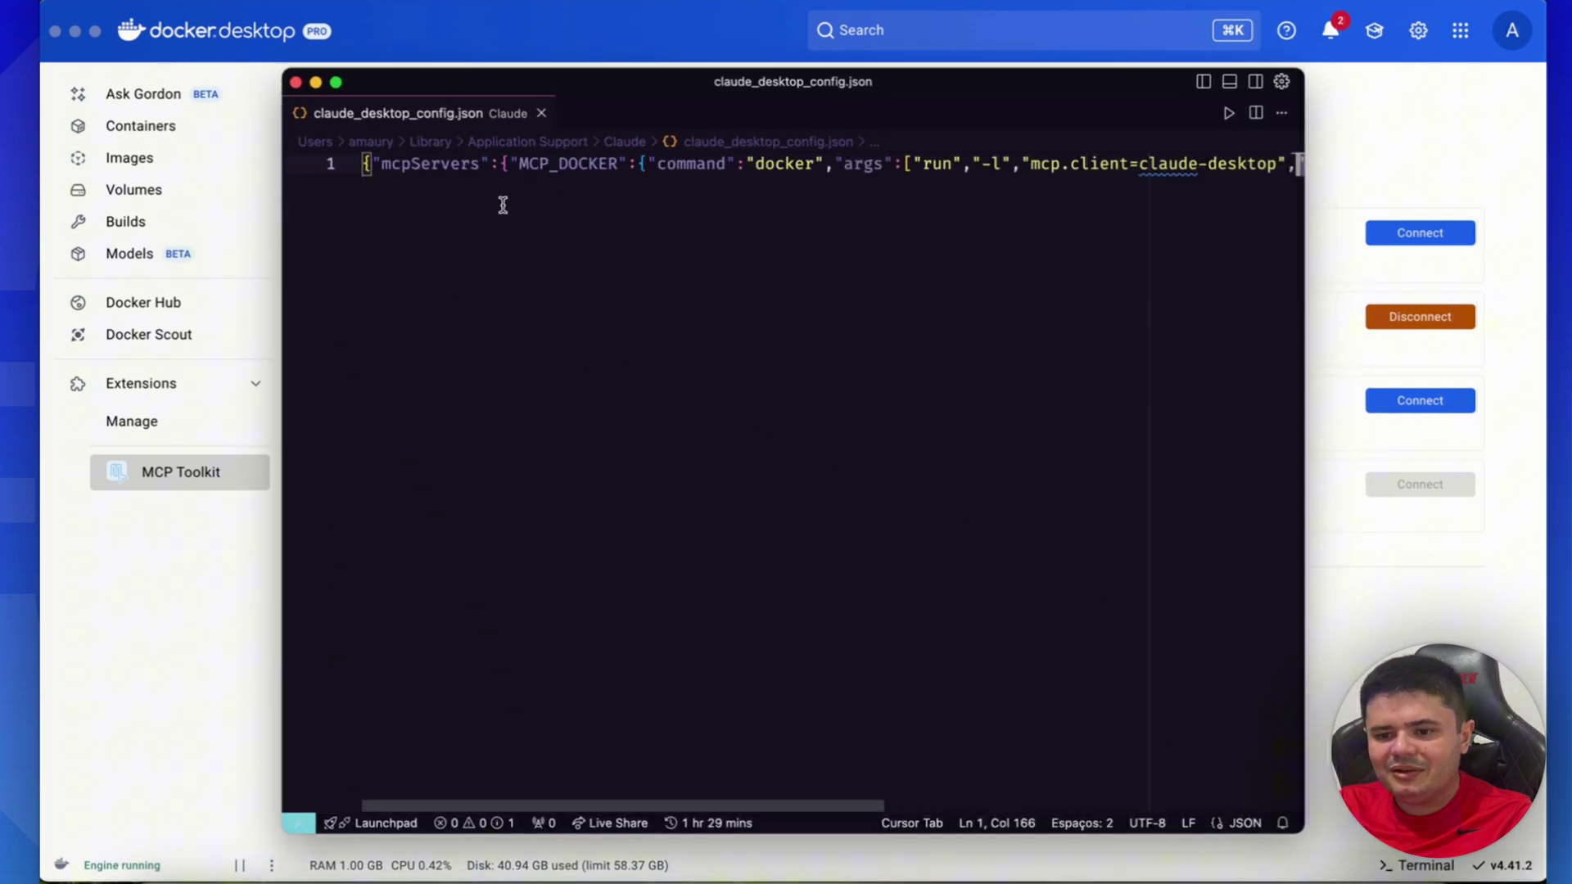
- Read the full MCP_DOCKER server entry in claude_desktop_config.json, then close the editor window
scroll(502, 205, right, 10)
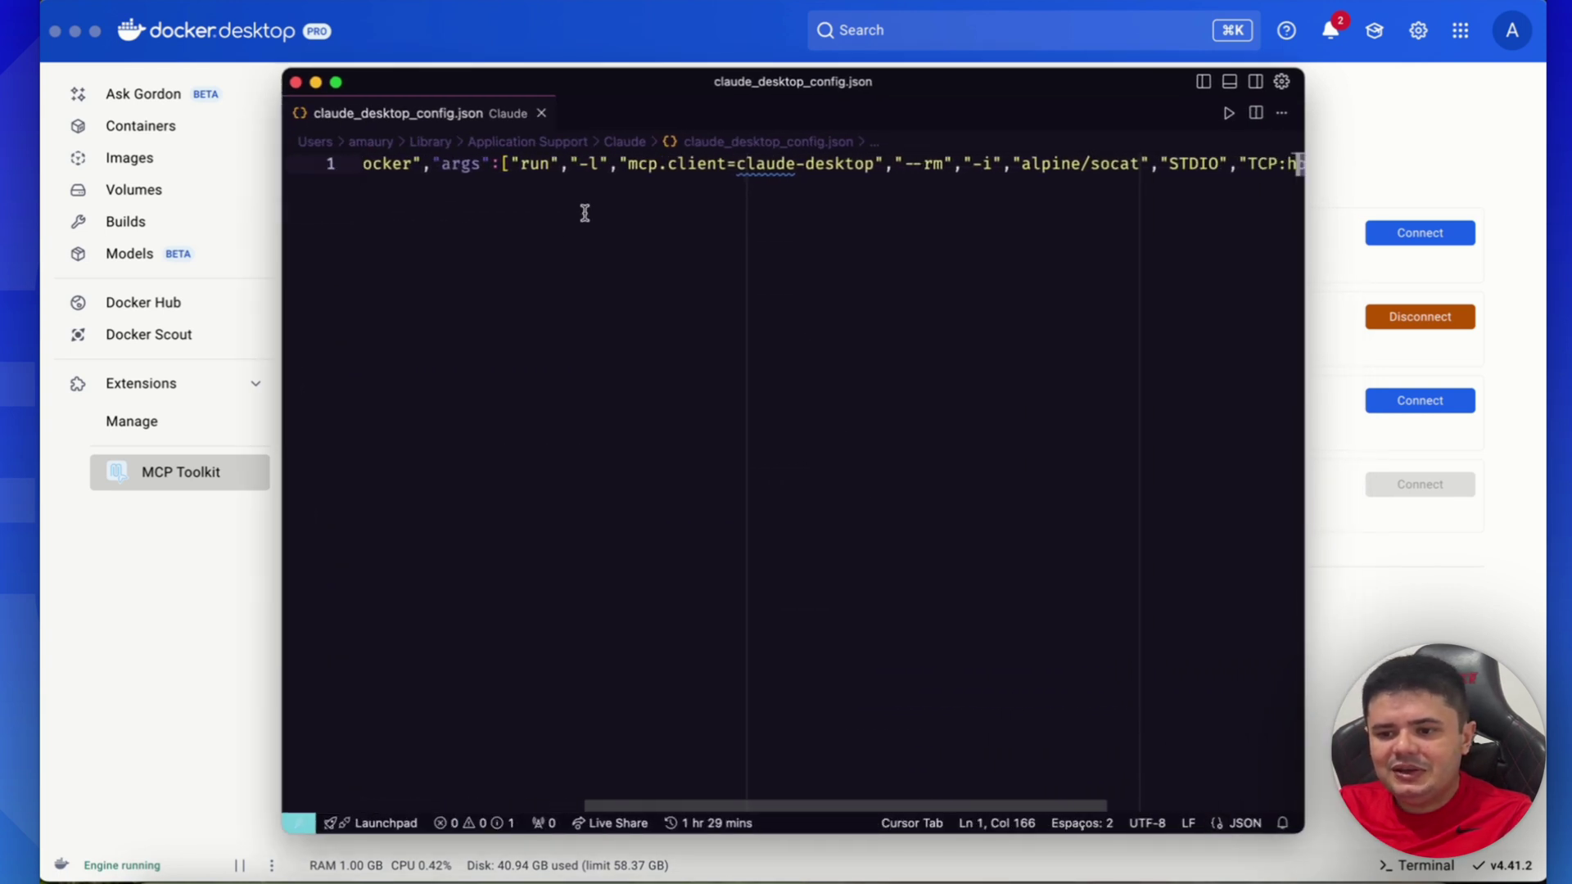
scroll(585, 213, right, 8)
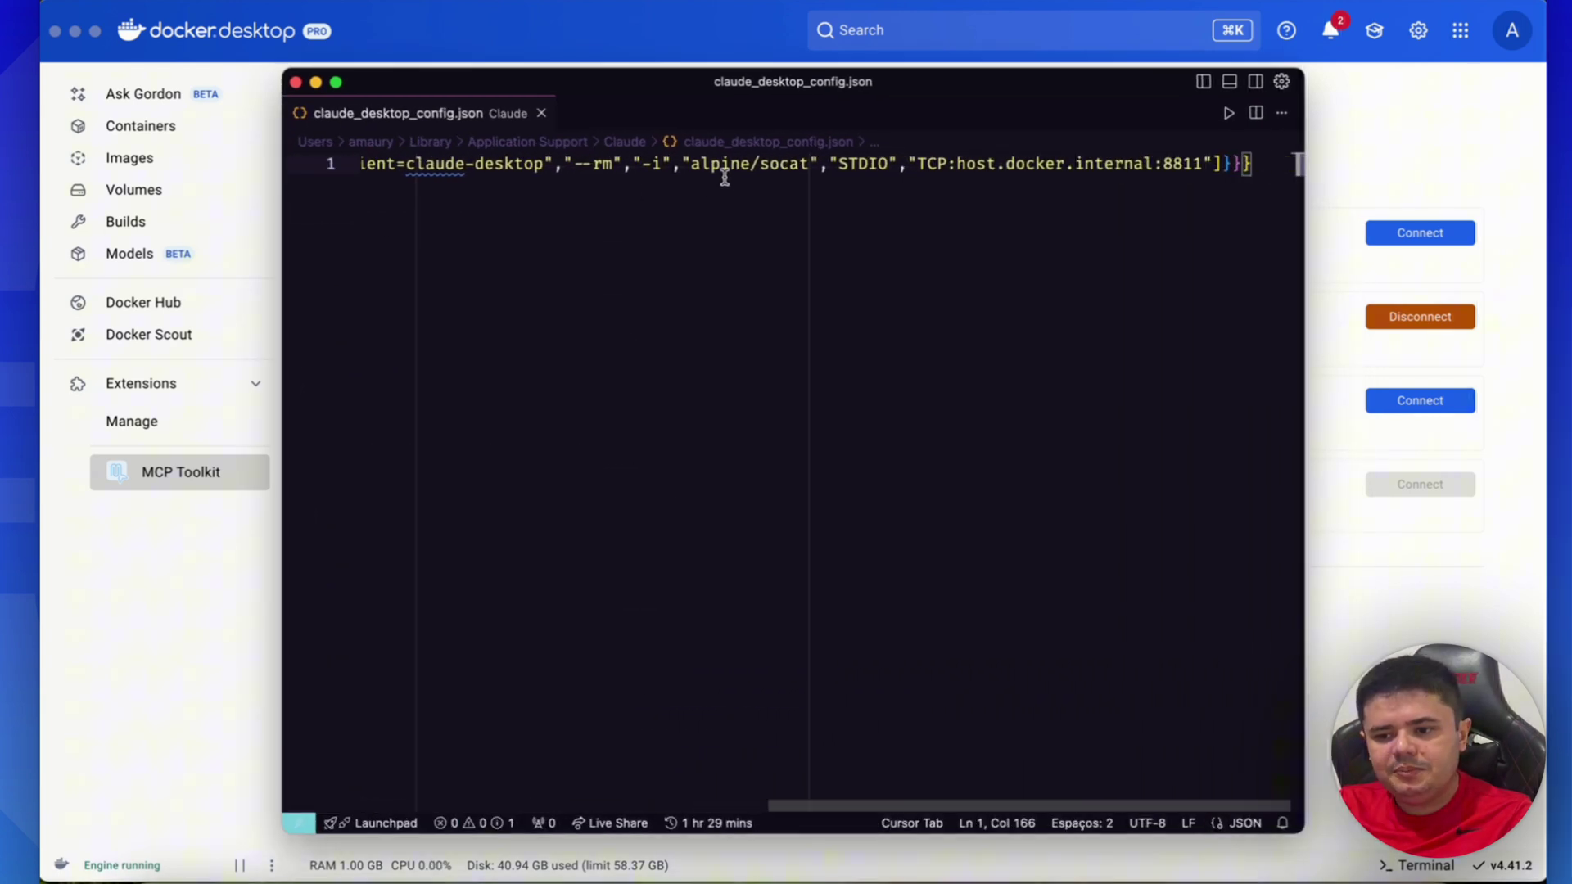
scroll(767, 276, left, 15)
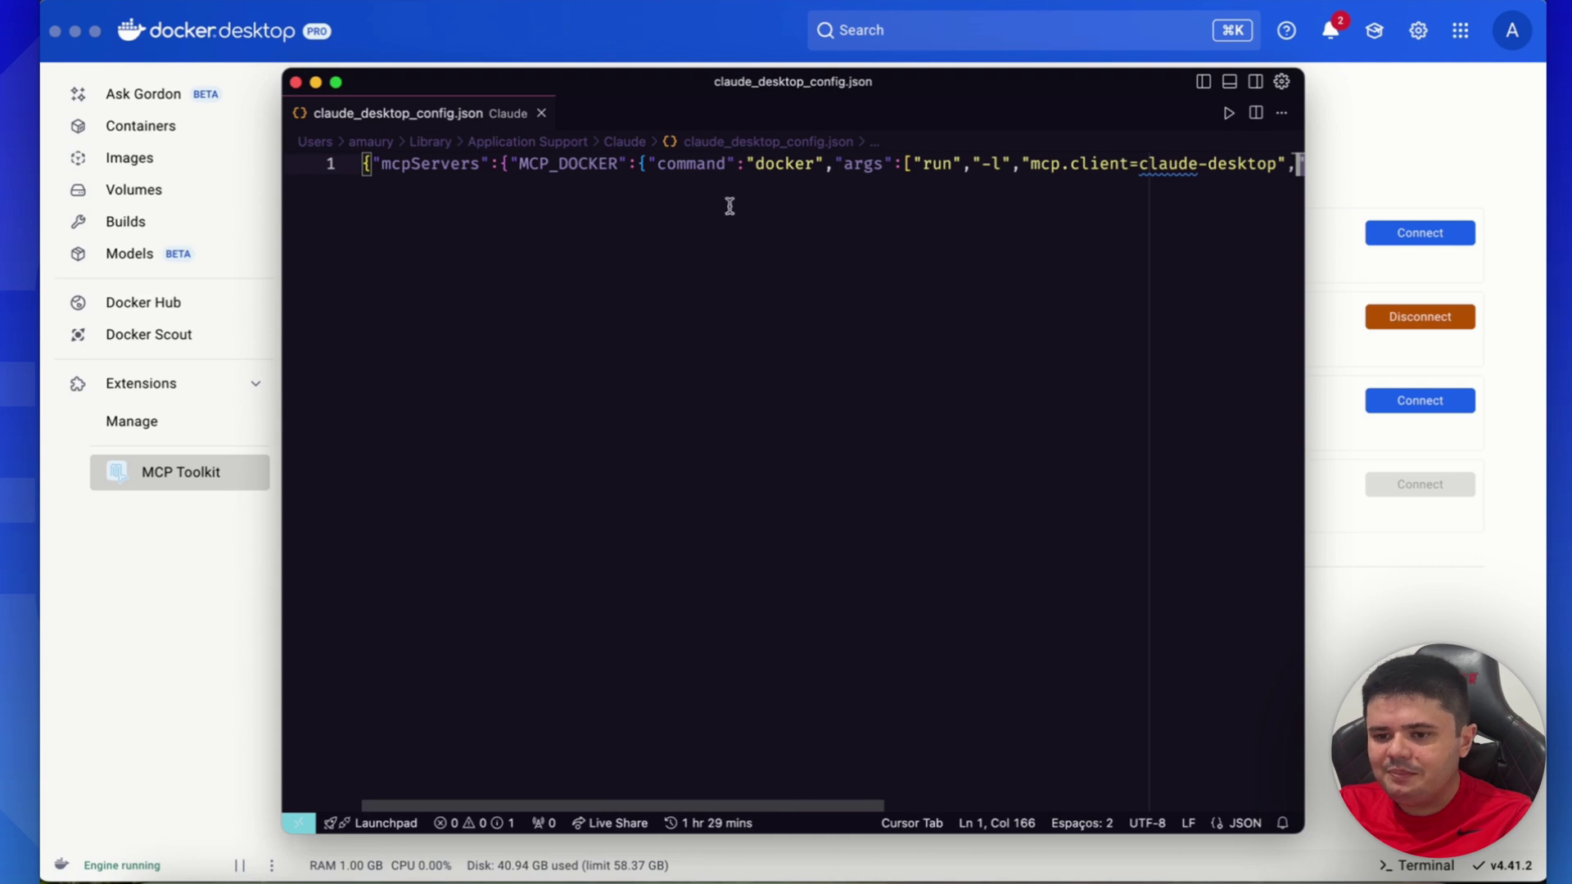
click(295, 82)
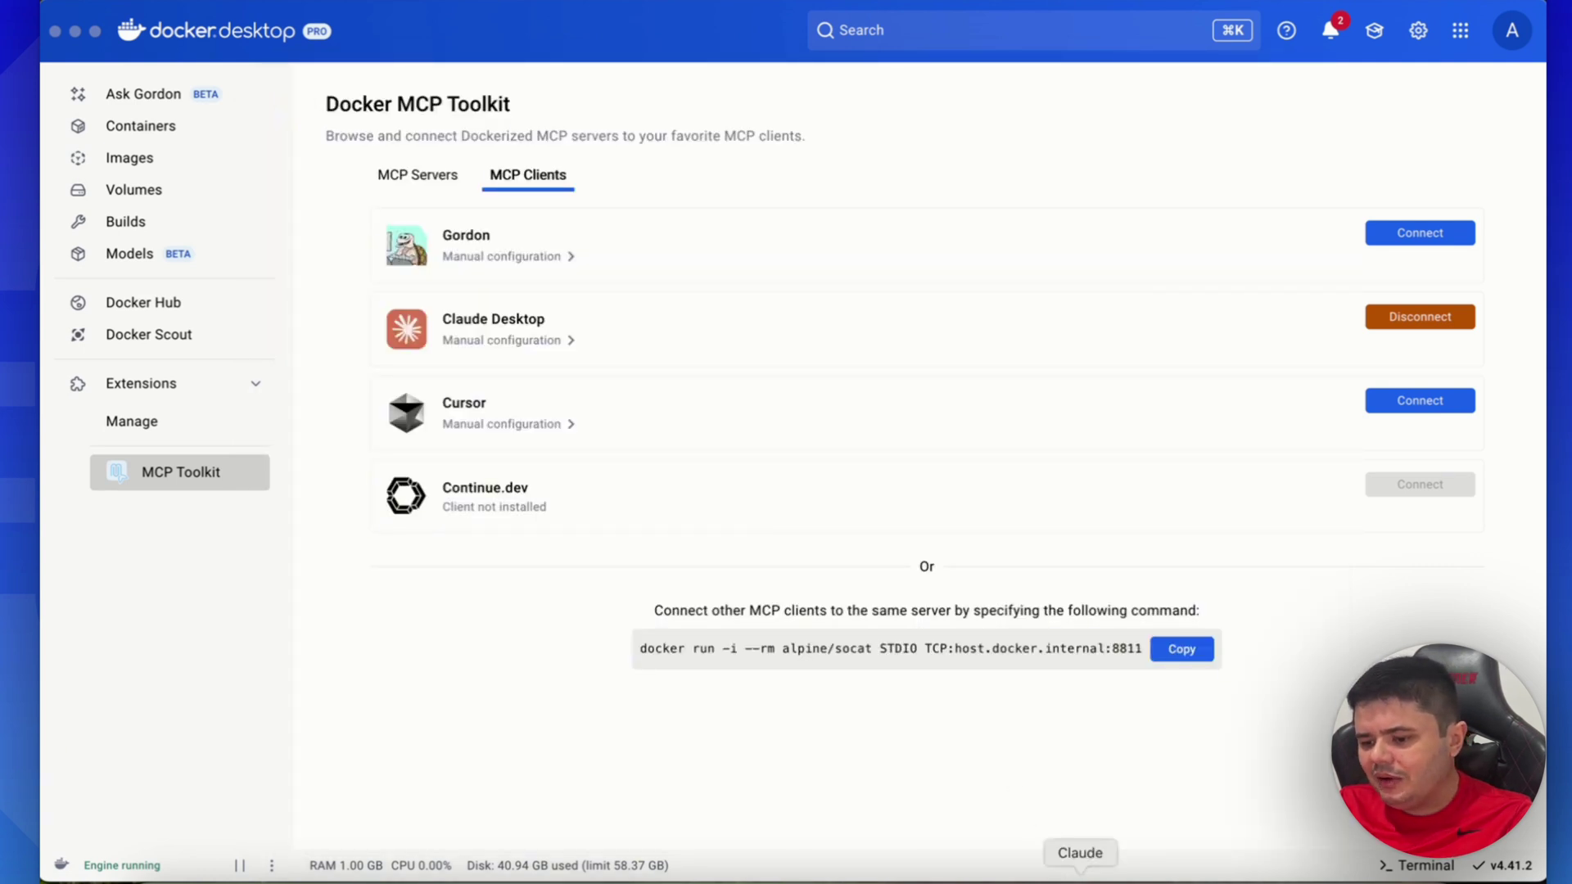
- Switch to Claude, check the MCP_DOCKER server's status, command and arguments in the developer settings, and close the settings
click(1080, 878)
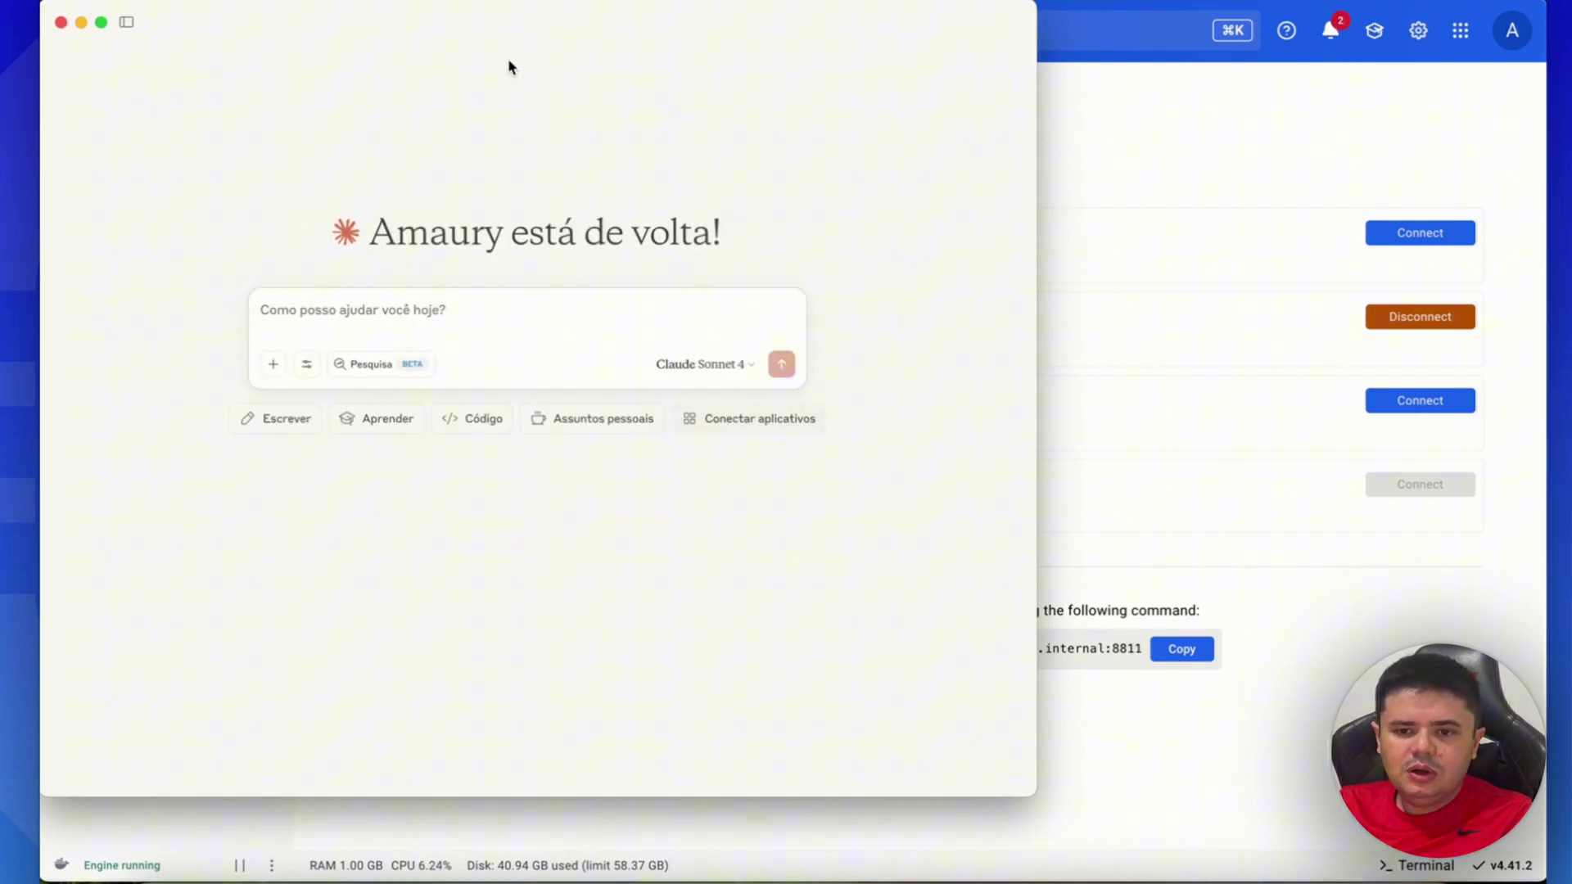
click(90, 2)
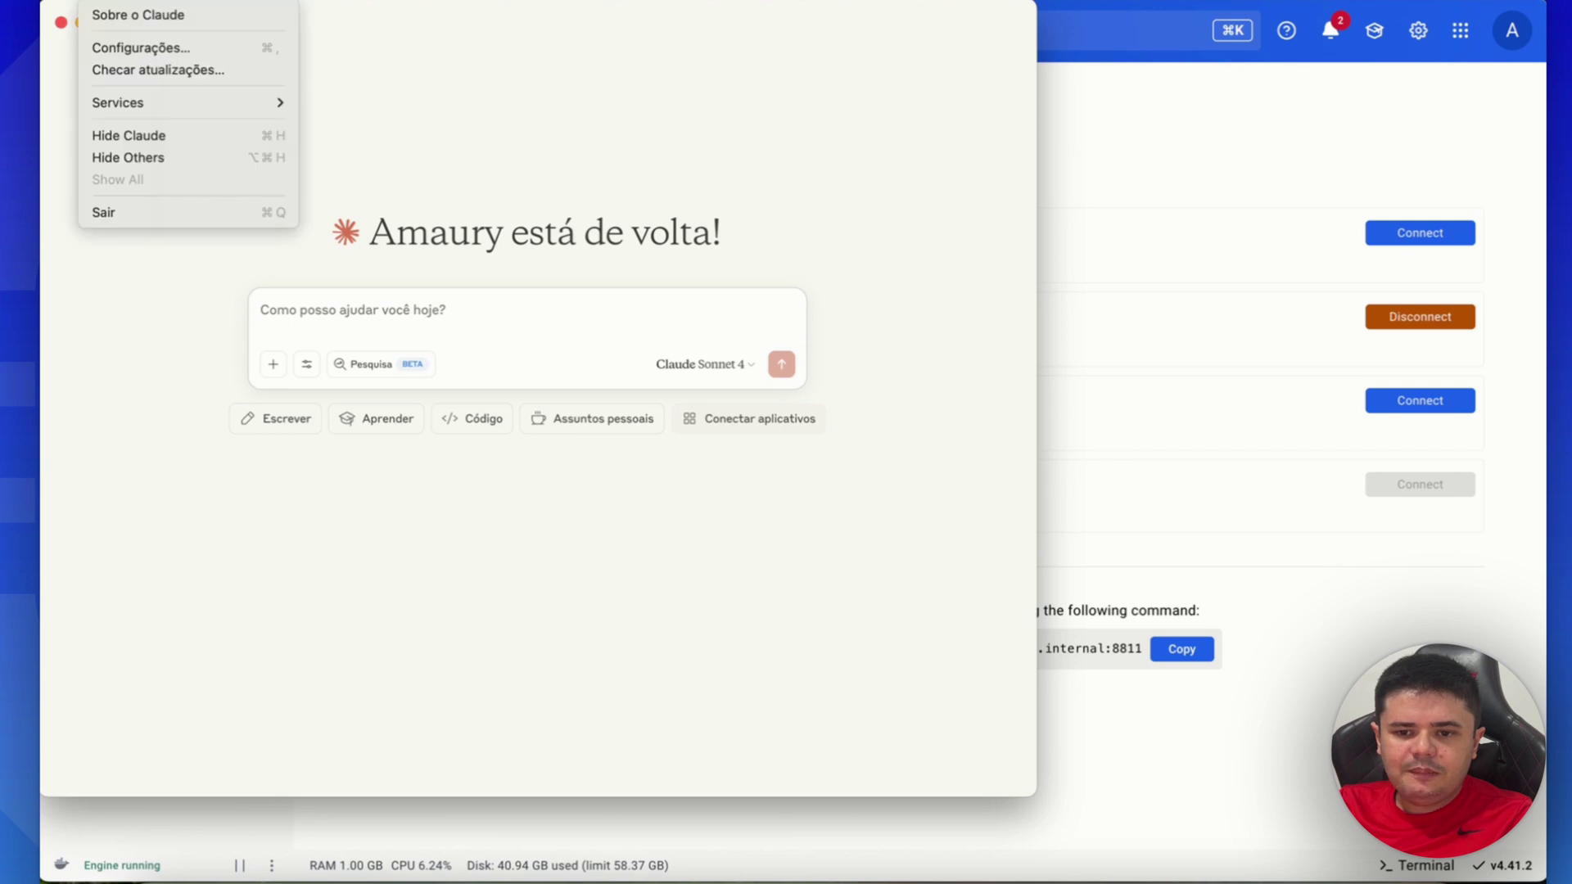
click(158, 54)
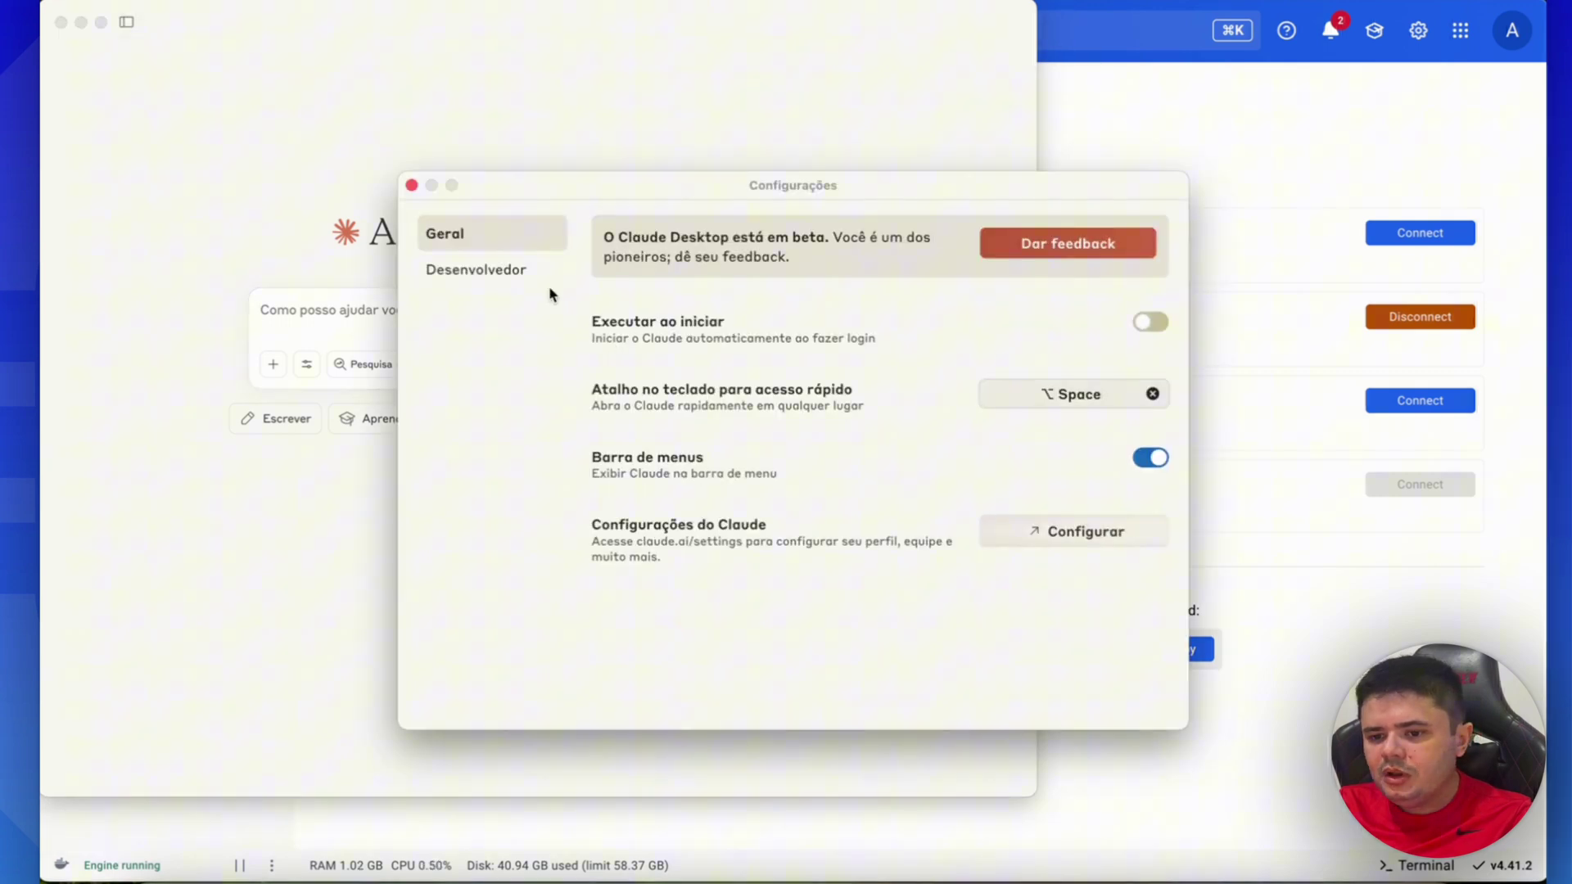
click(527, 270)
click(657, 287)
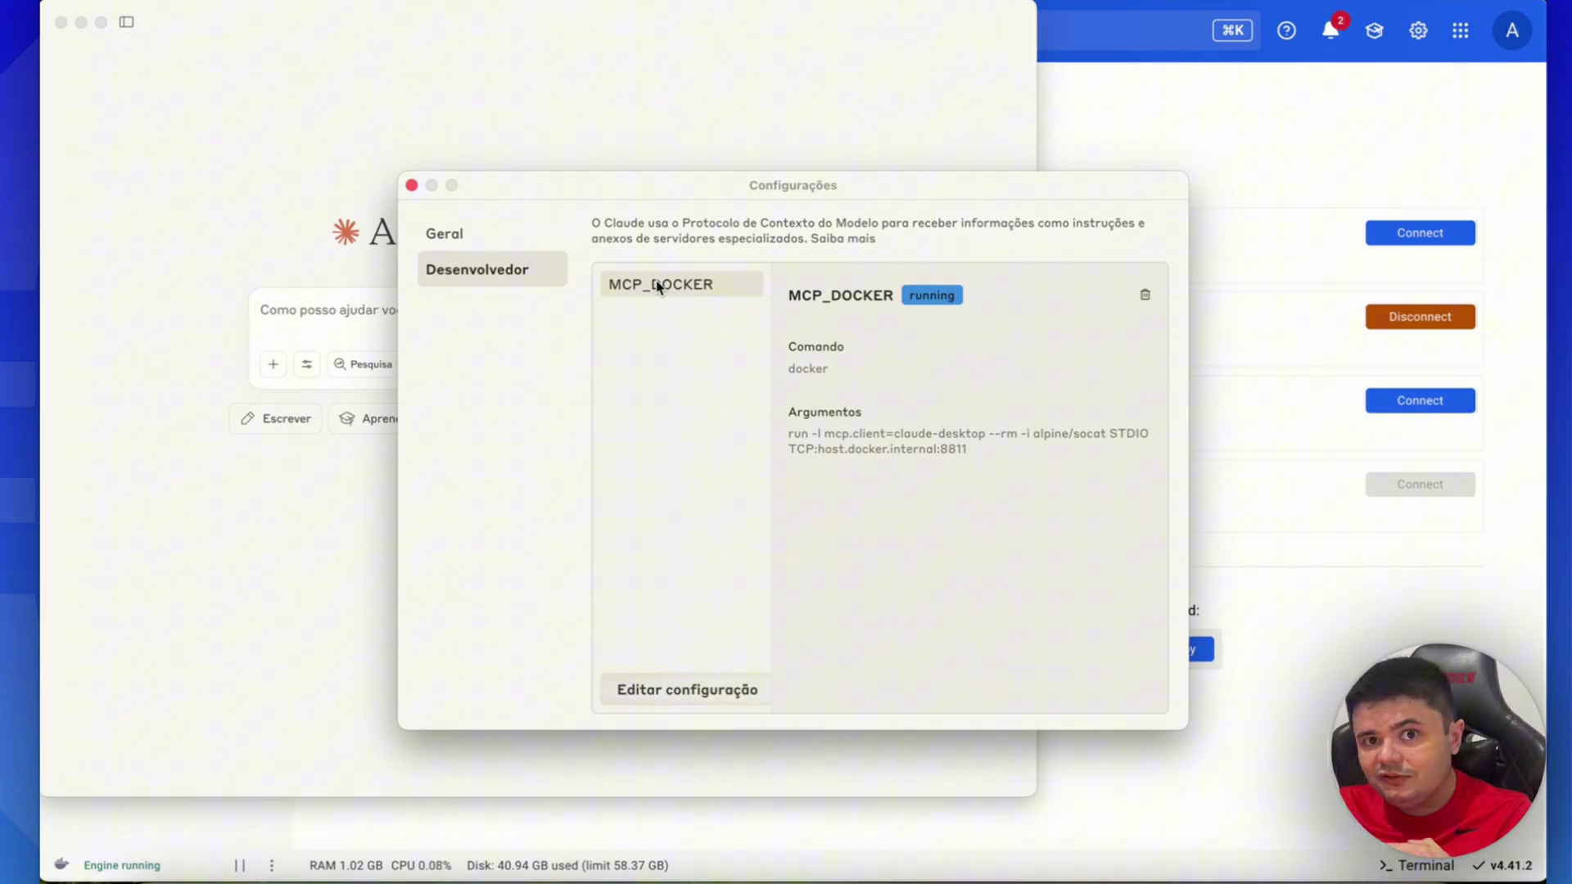
click(412, 185)
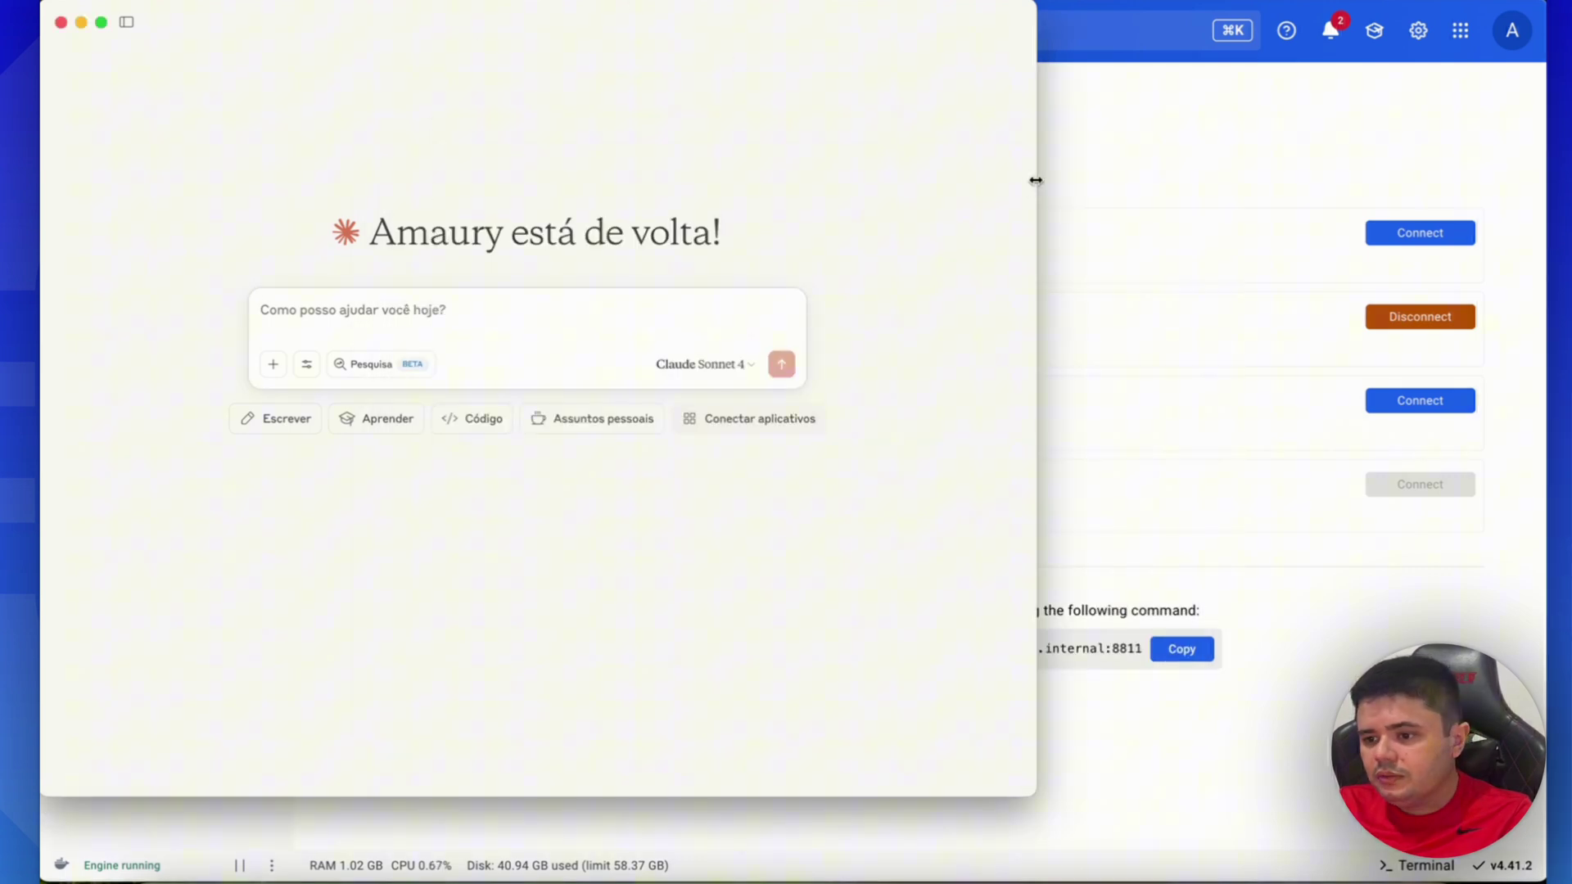
- Widen the Claude window and examine the tools that MCP_DOCKER offers in the chat, then close the list
drag(1034, 180, 1543, 280)
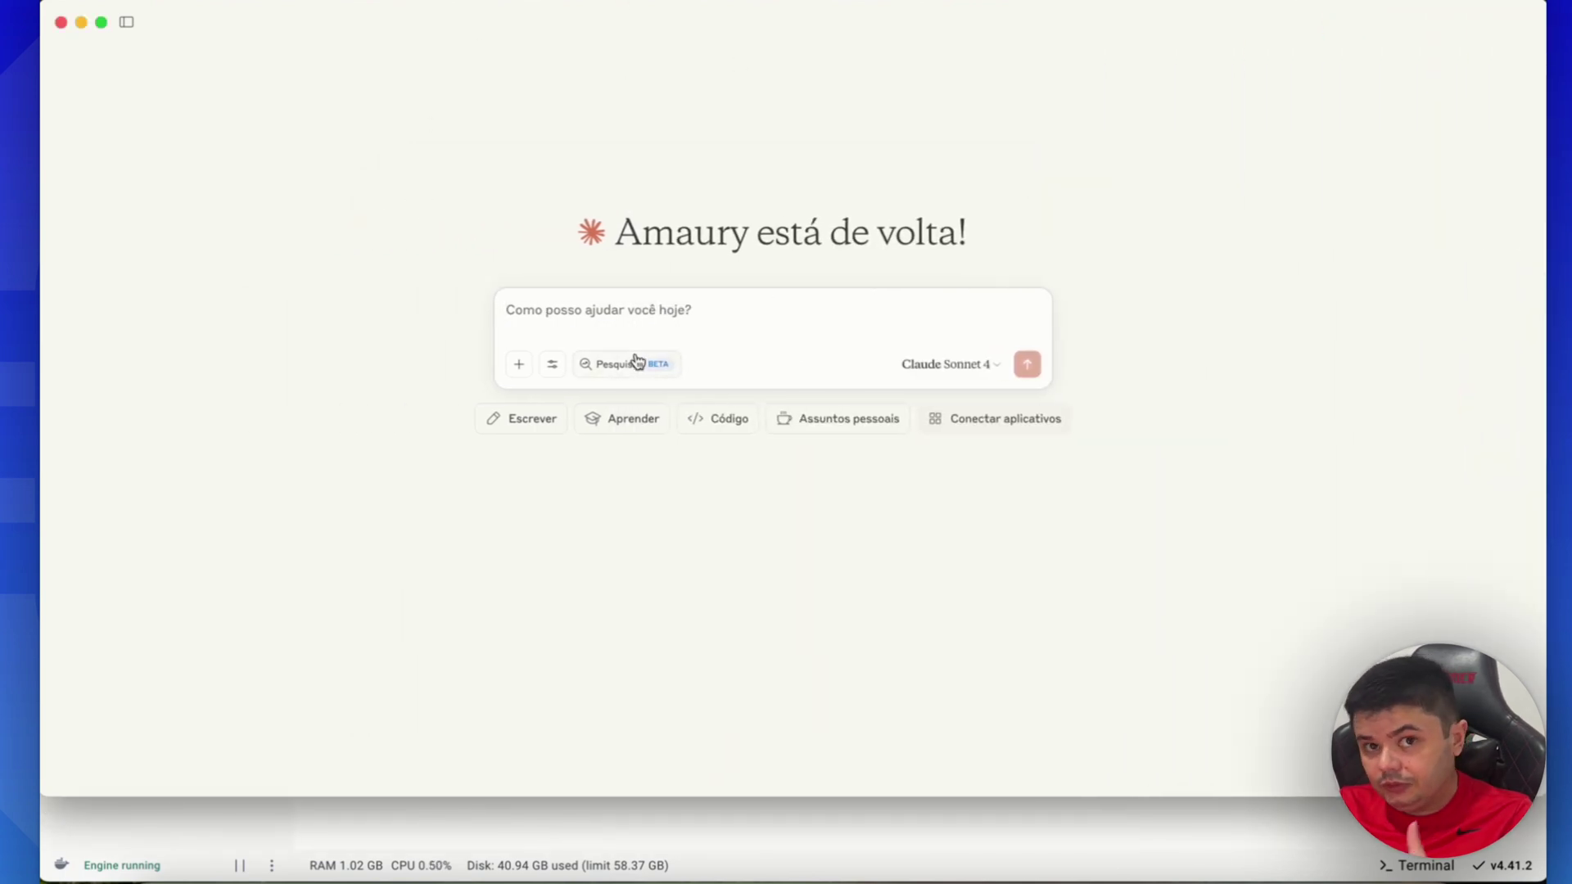
click(633, 309)
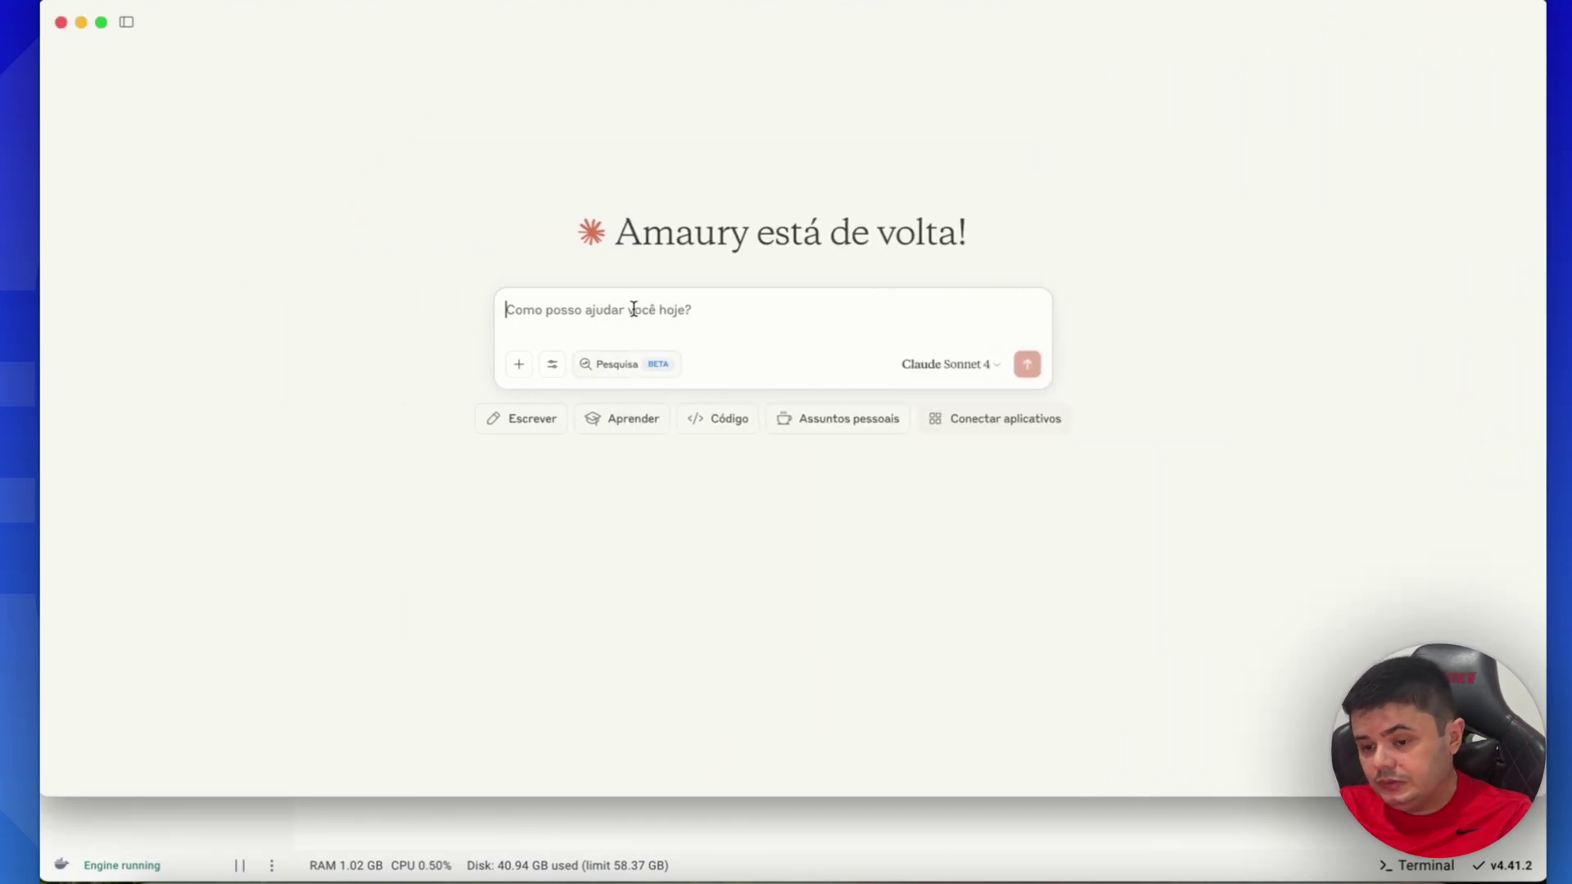
click(554, 366)
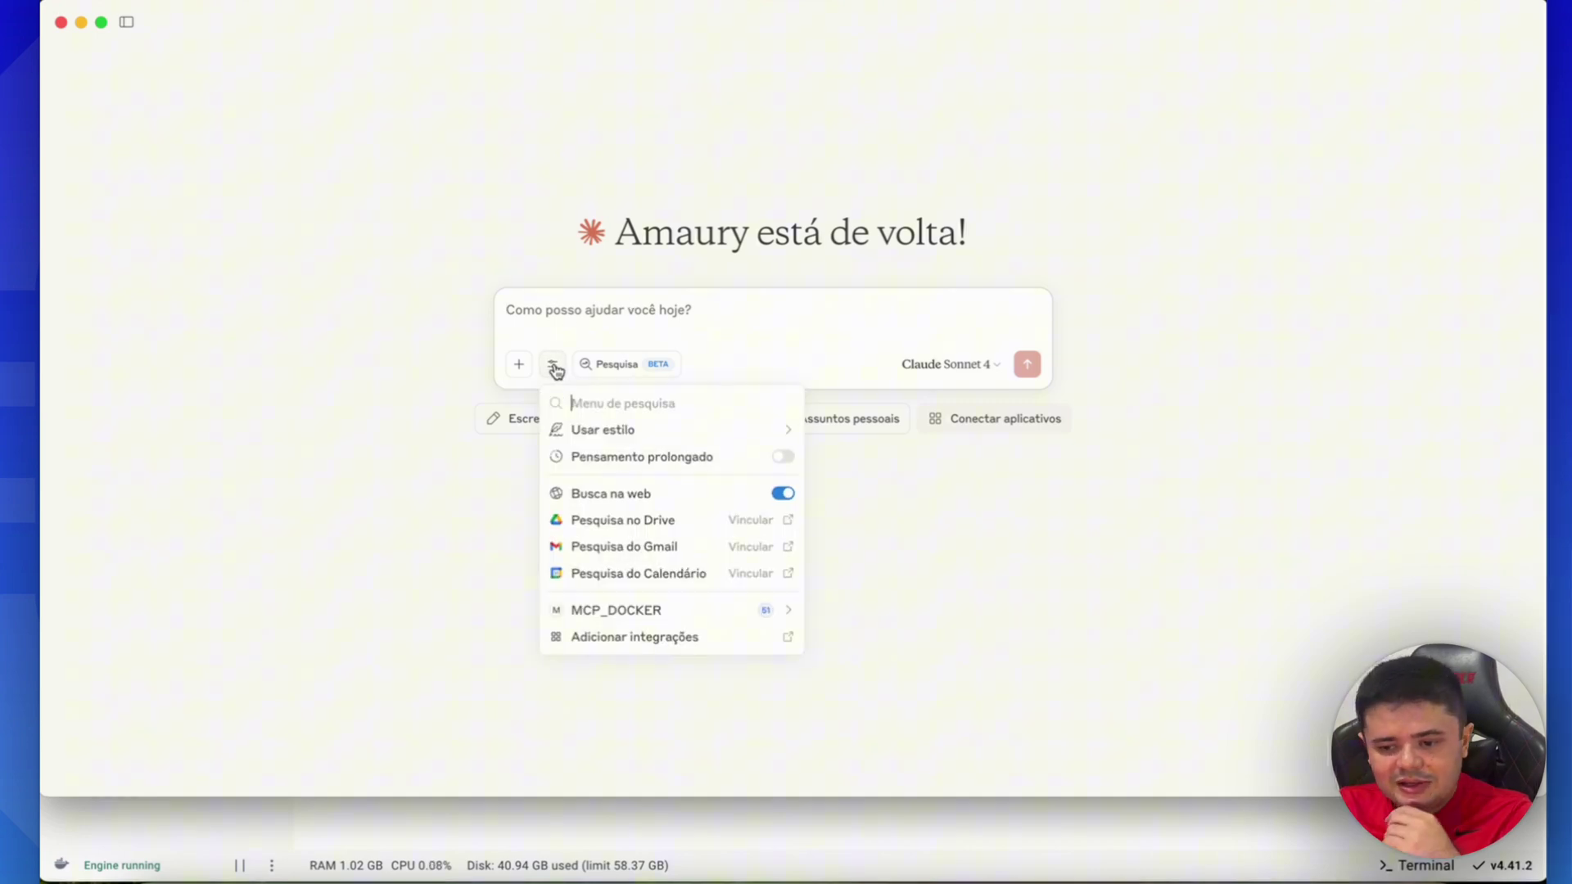
click(661, 613)
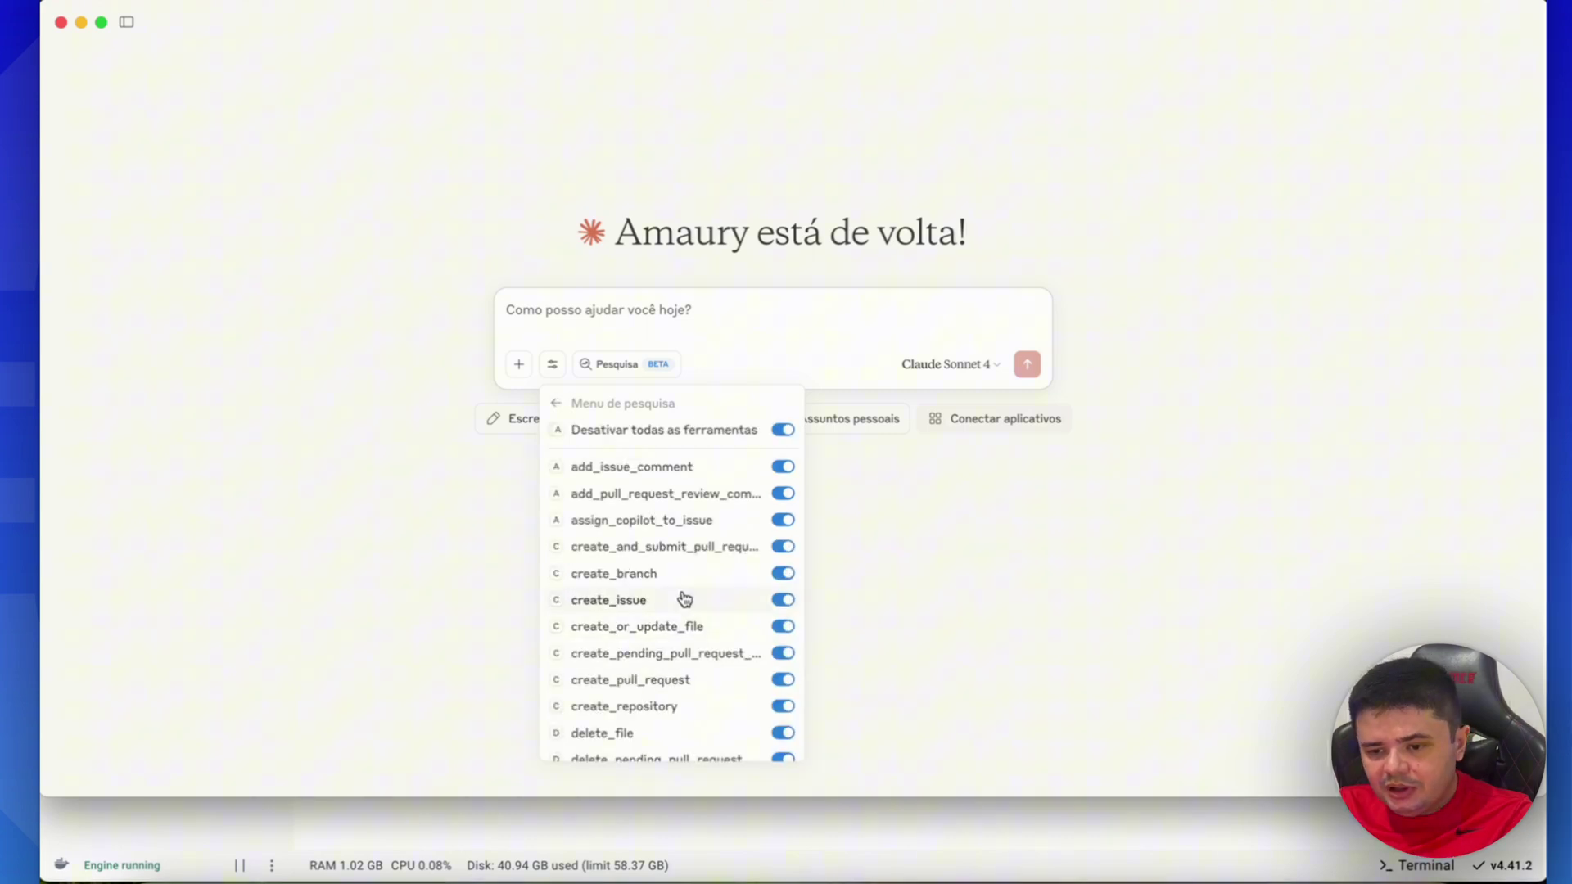
scroll(684, 600, down, 15)
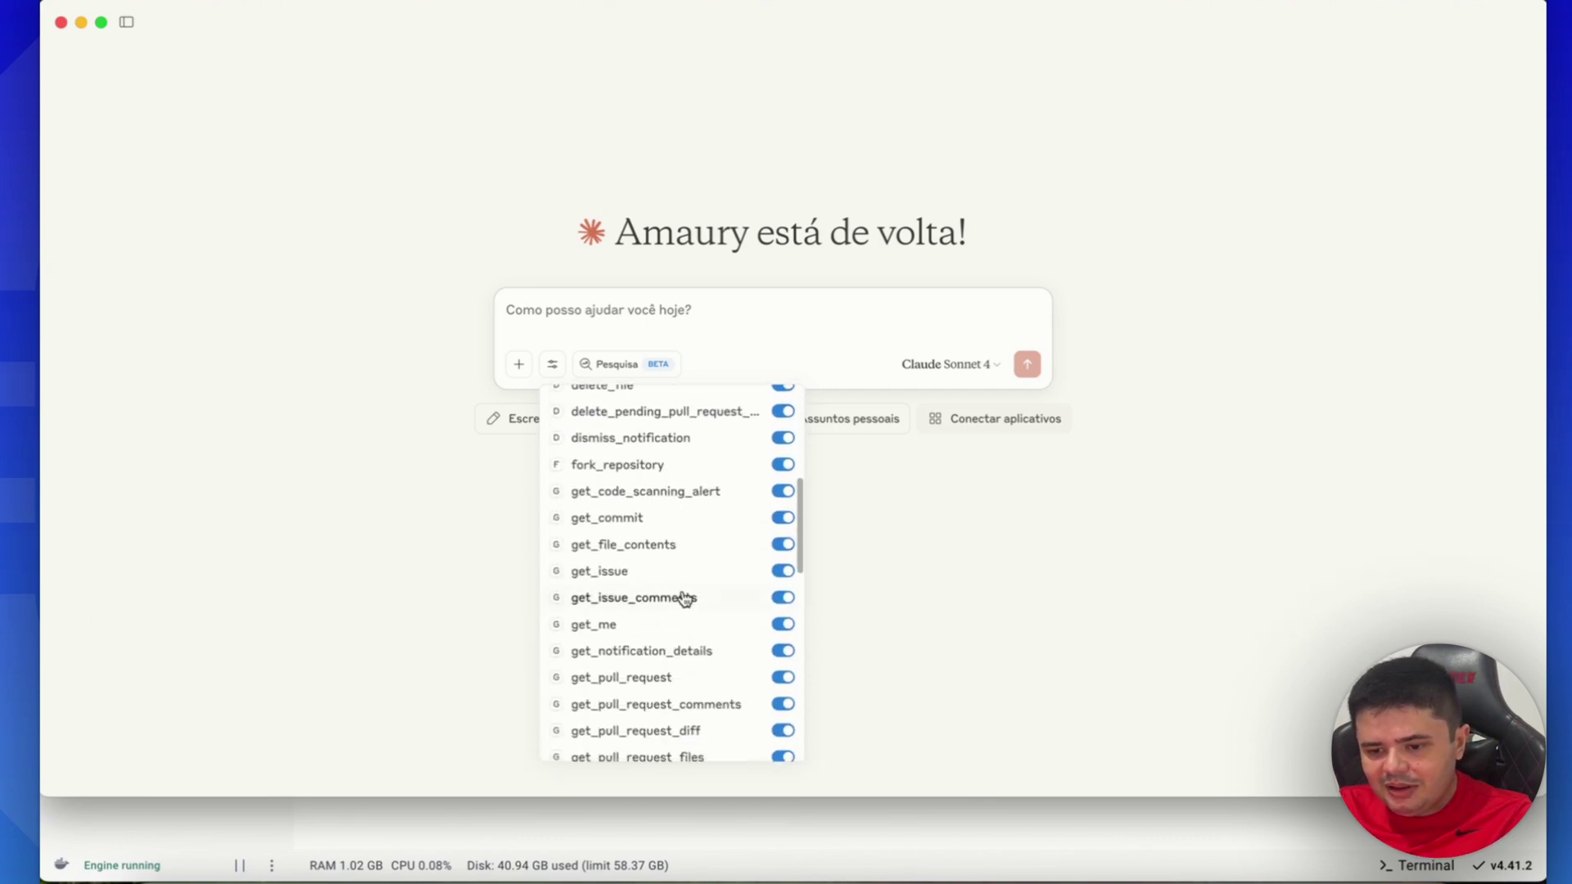
scroll(685, 599, up, 15)
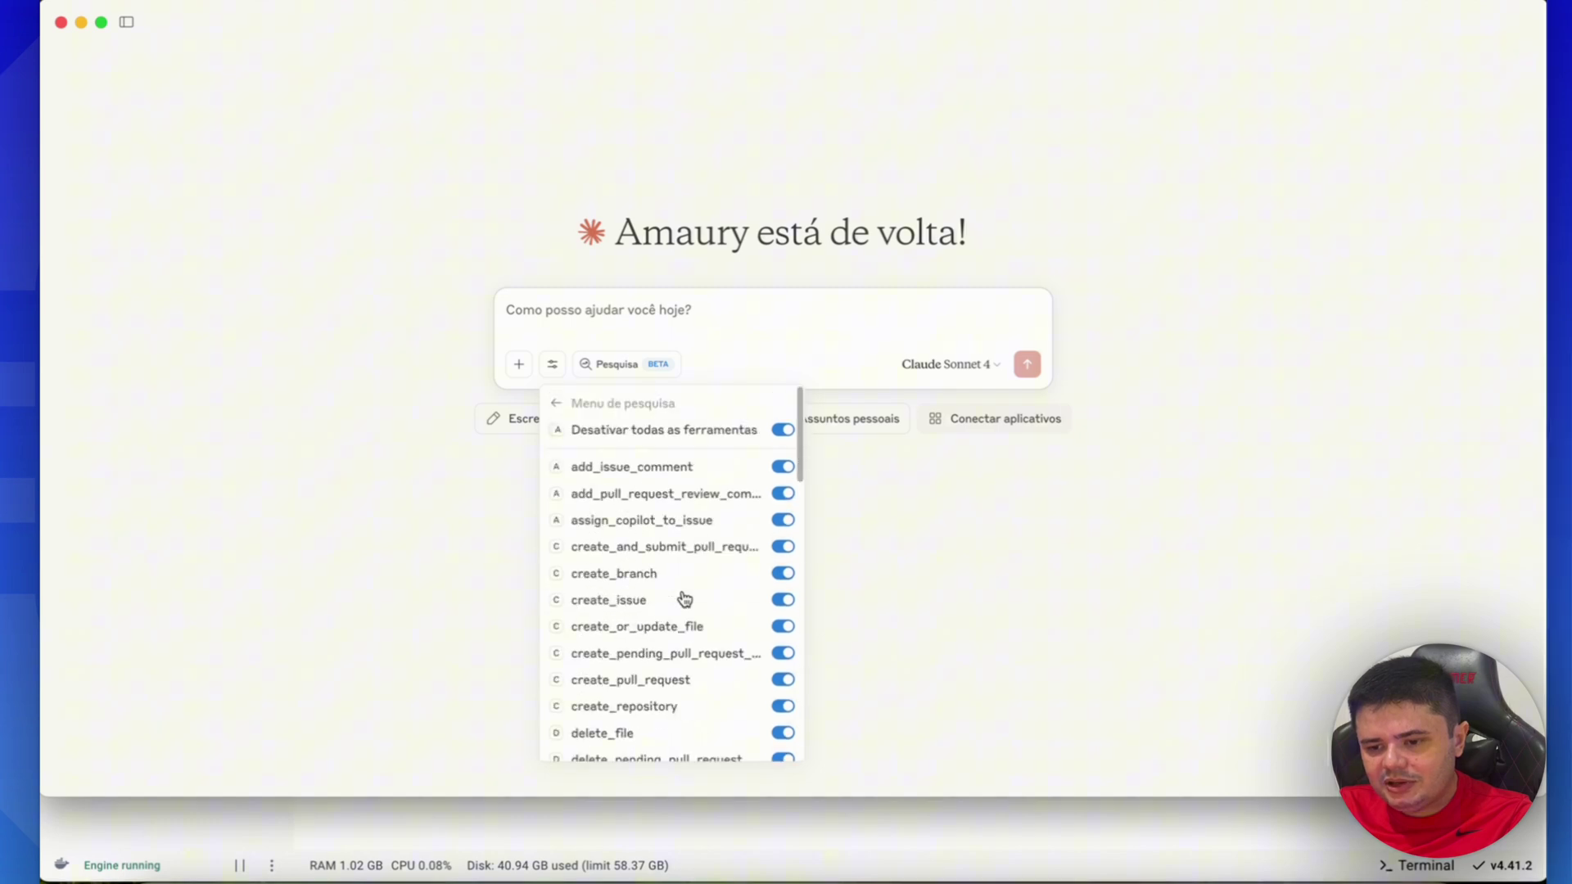
click(555, 404)
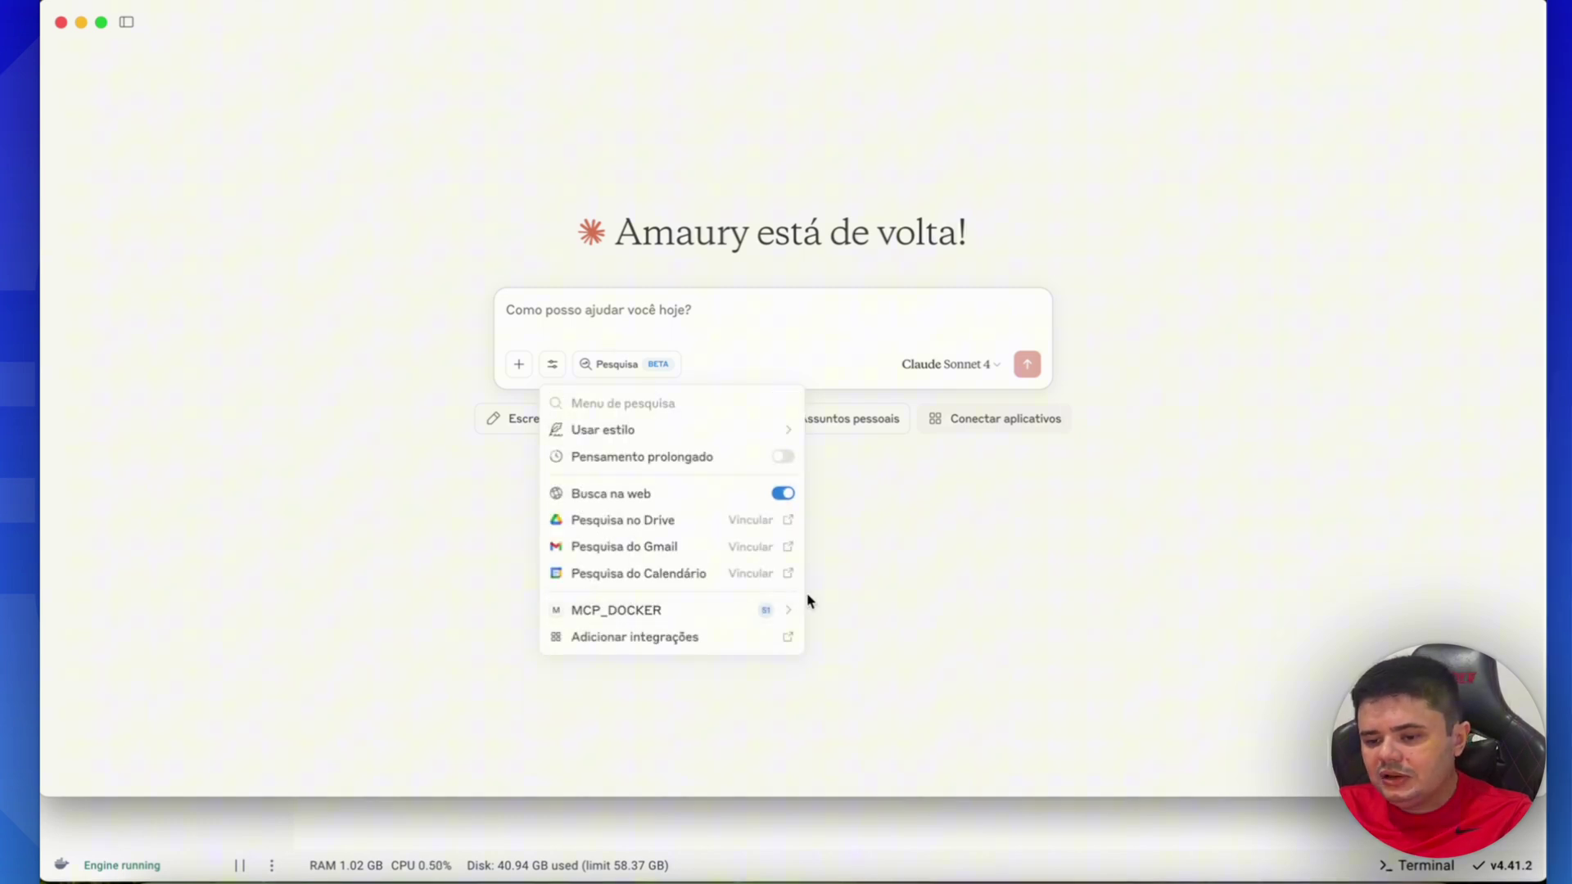
click(479, 351)
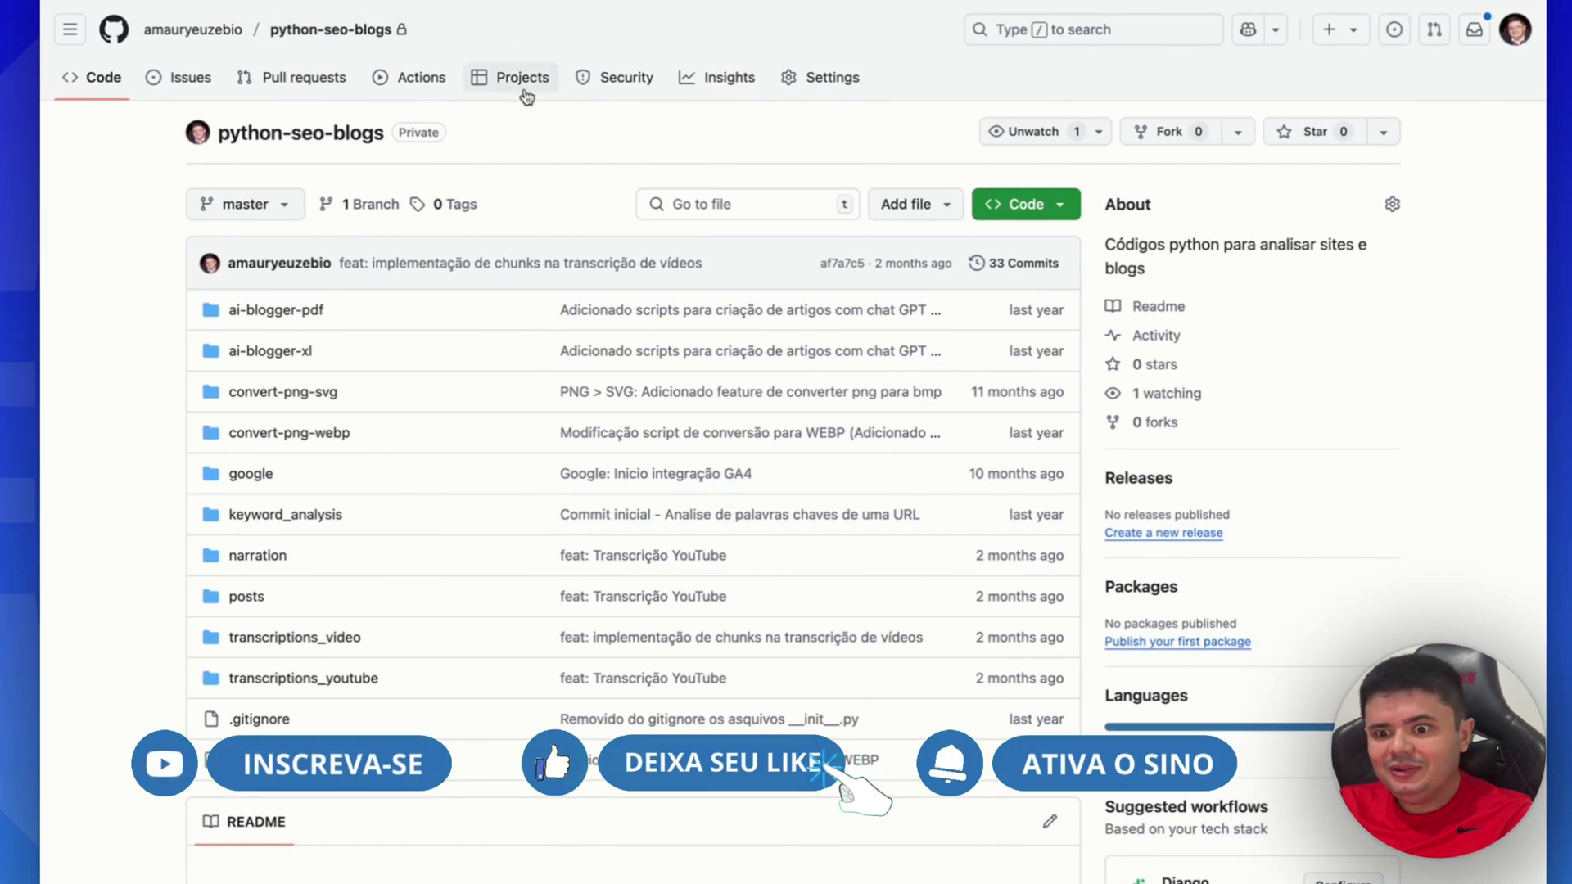
- Copy the owner and repository path of python-seo-blogs from its GitHub page address and return to Claude
mouse_move(509, 5)
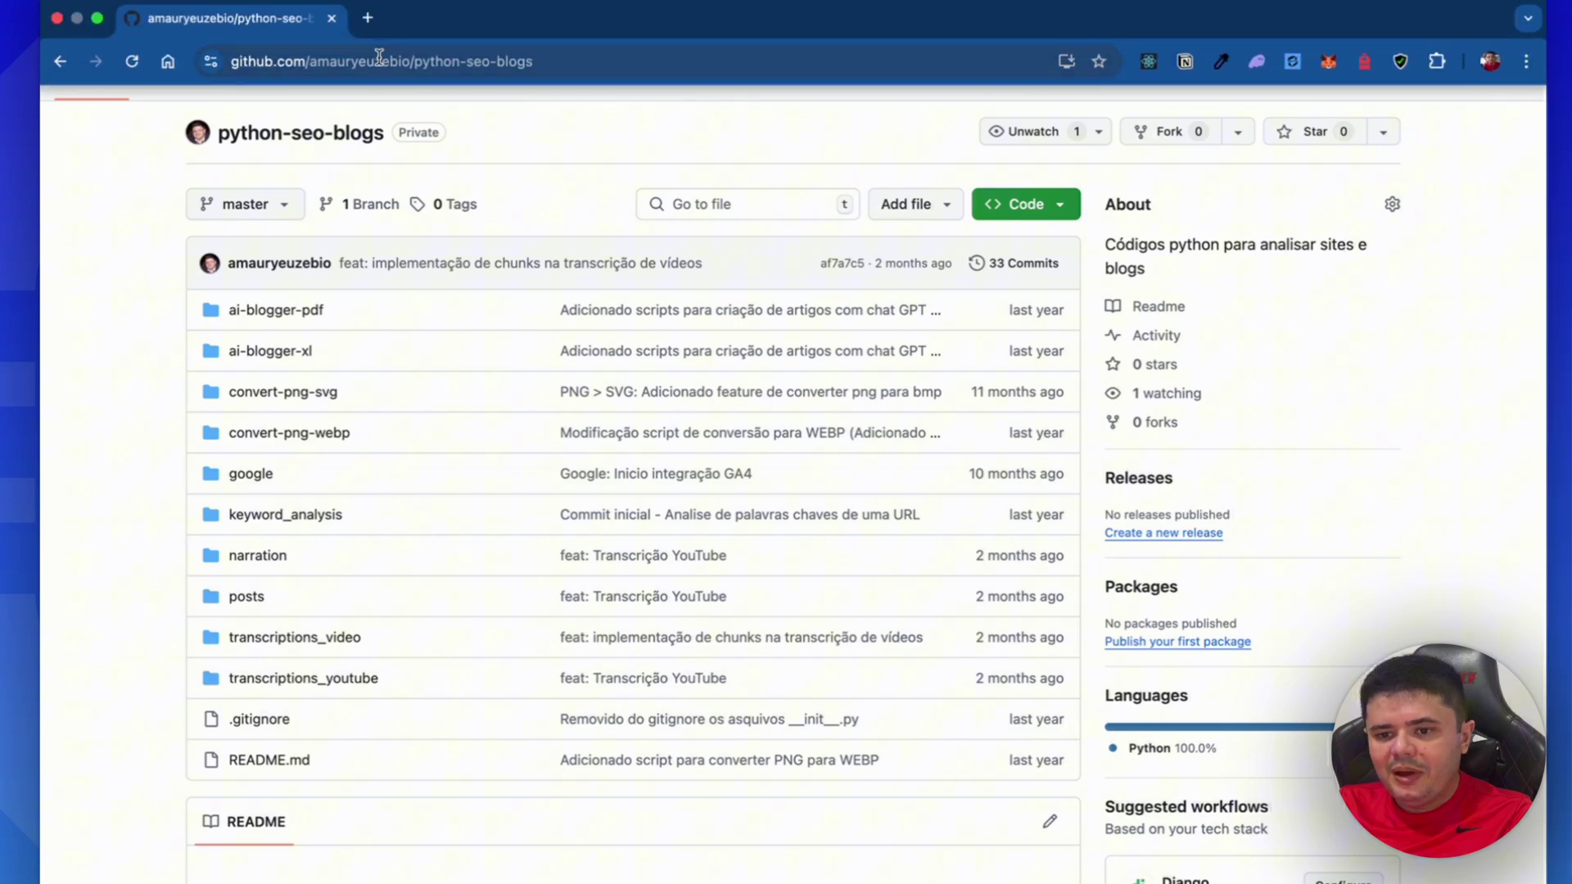
click(311, 64)
drag(312, 64, 555, 66)
key(super+c)
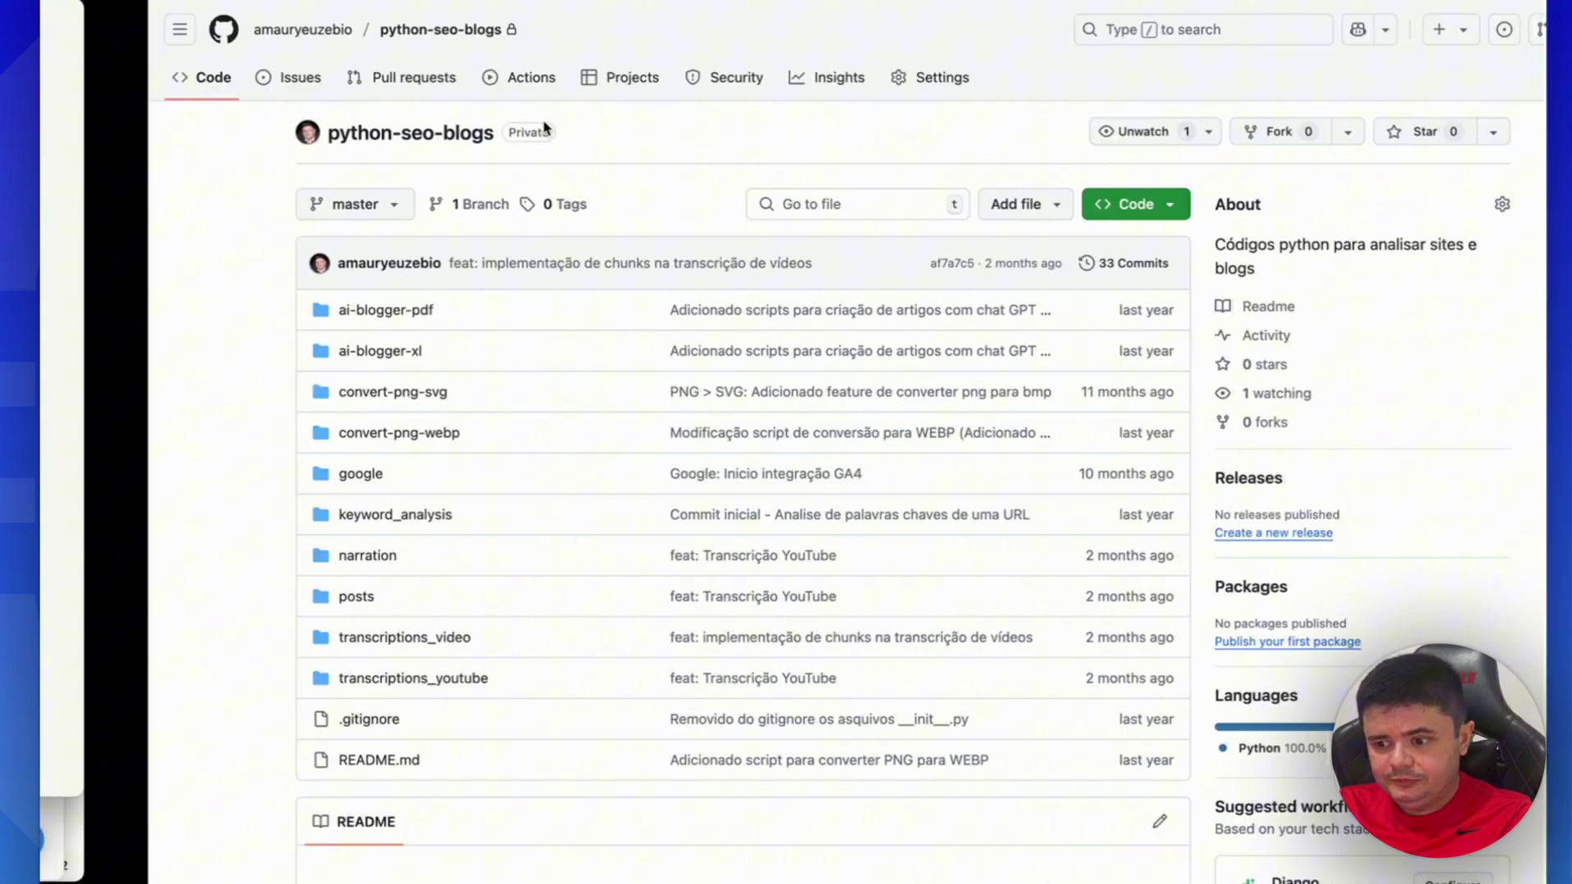
key(ctrl+Left)
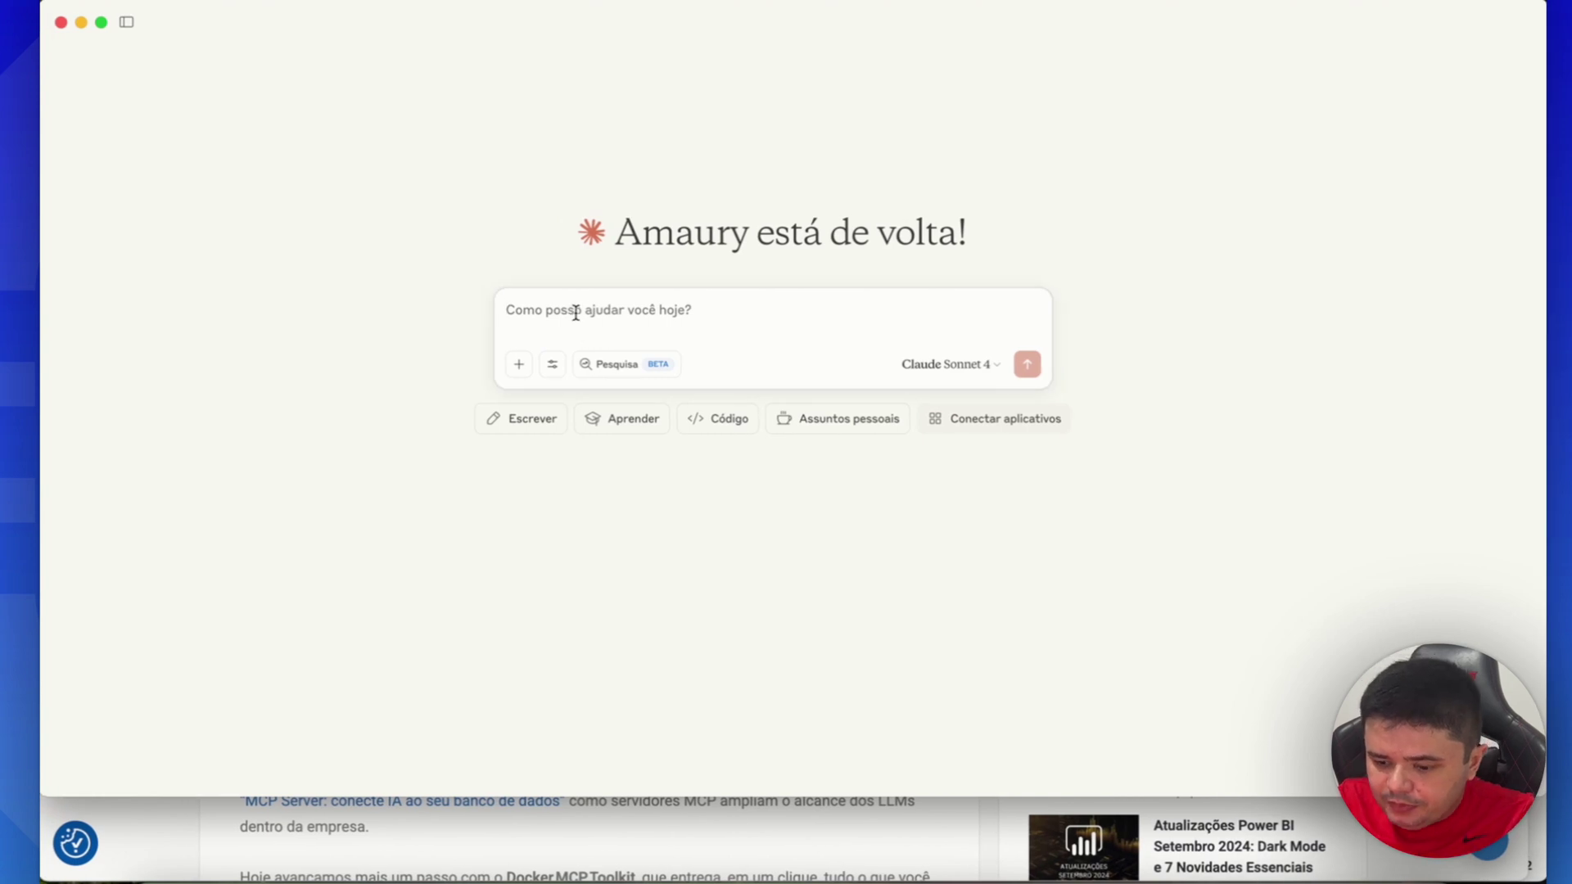
- Send Claude the prompt "me liste os ultimos comits do repositorio" followed by the copied repository path
text(me liste os ultimos co)
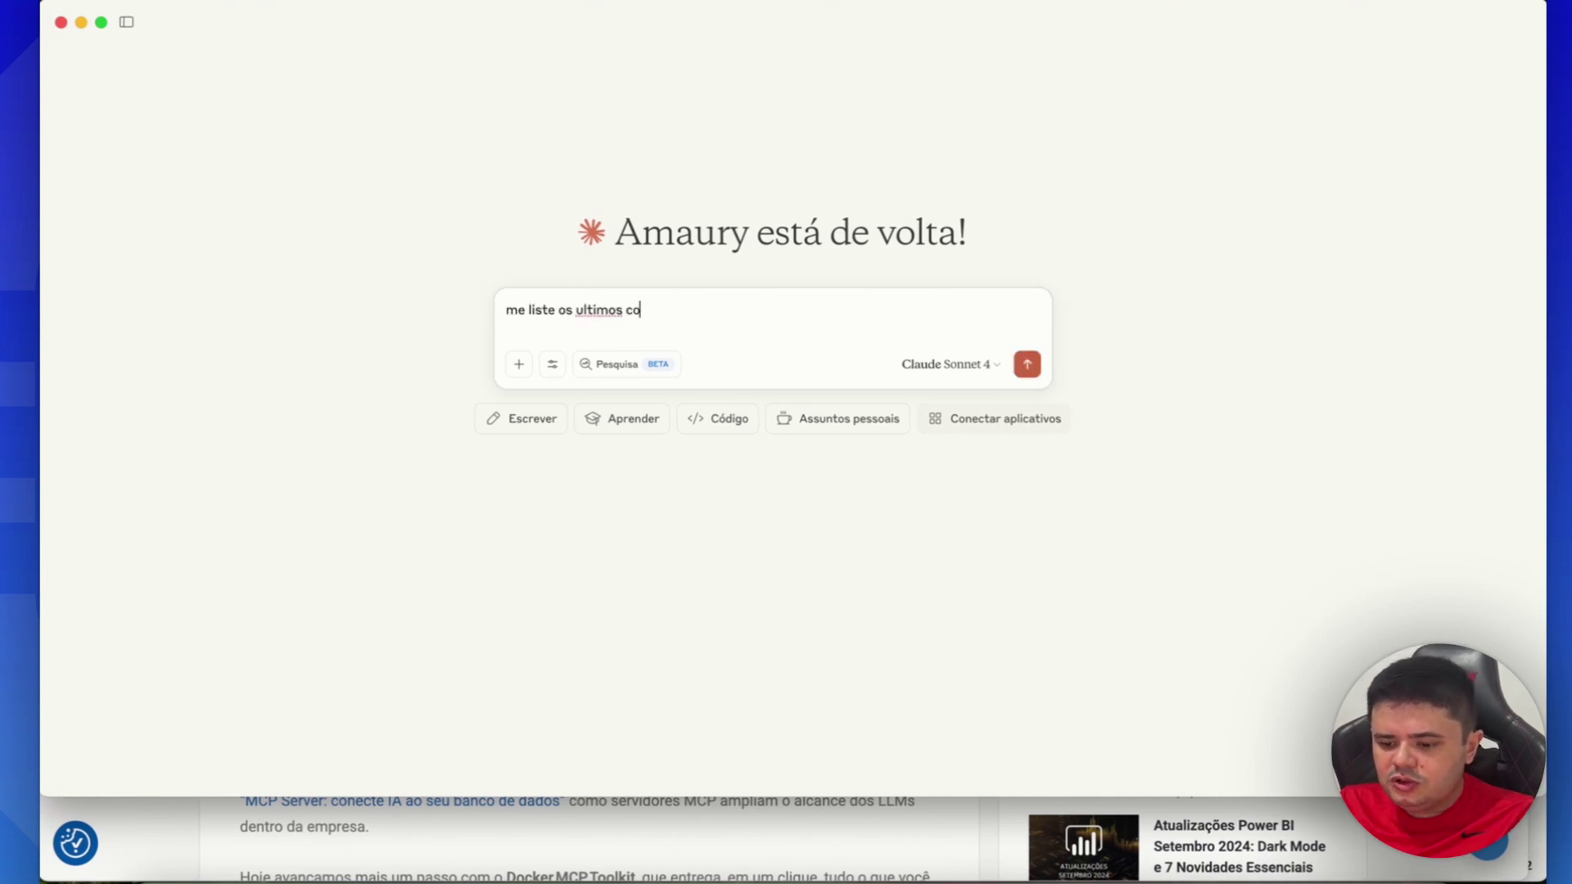
text(mits do r)
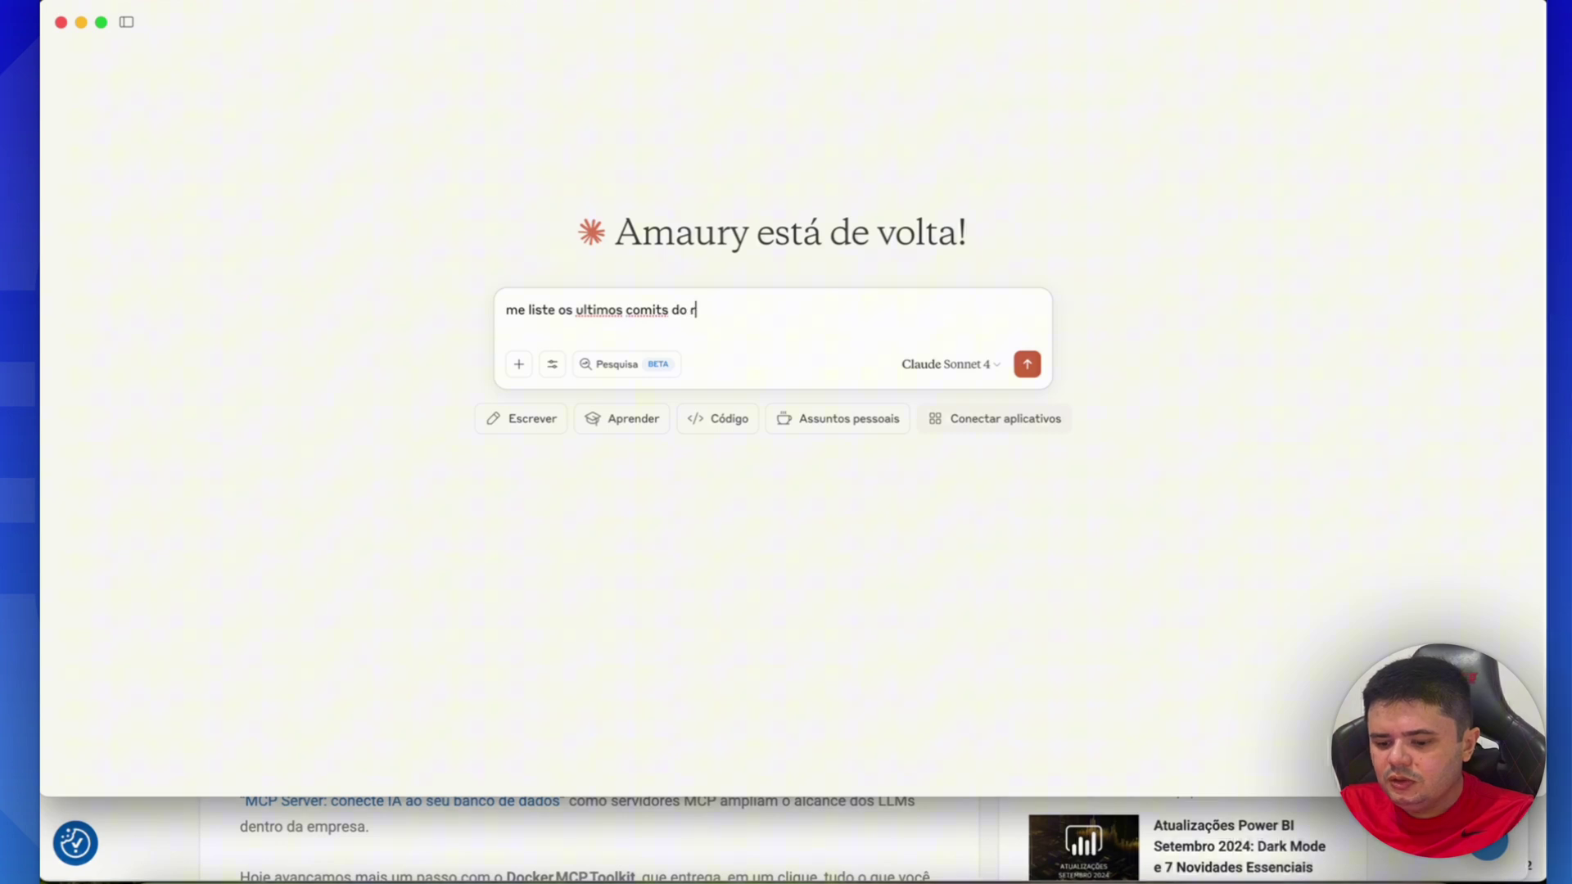
text(epositorio)
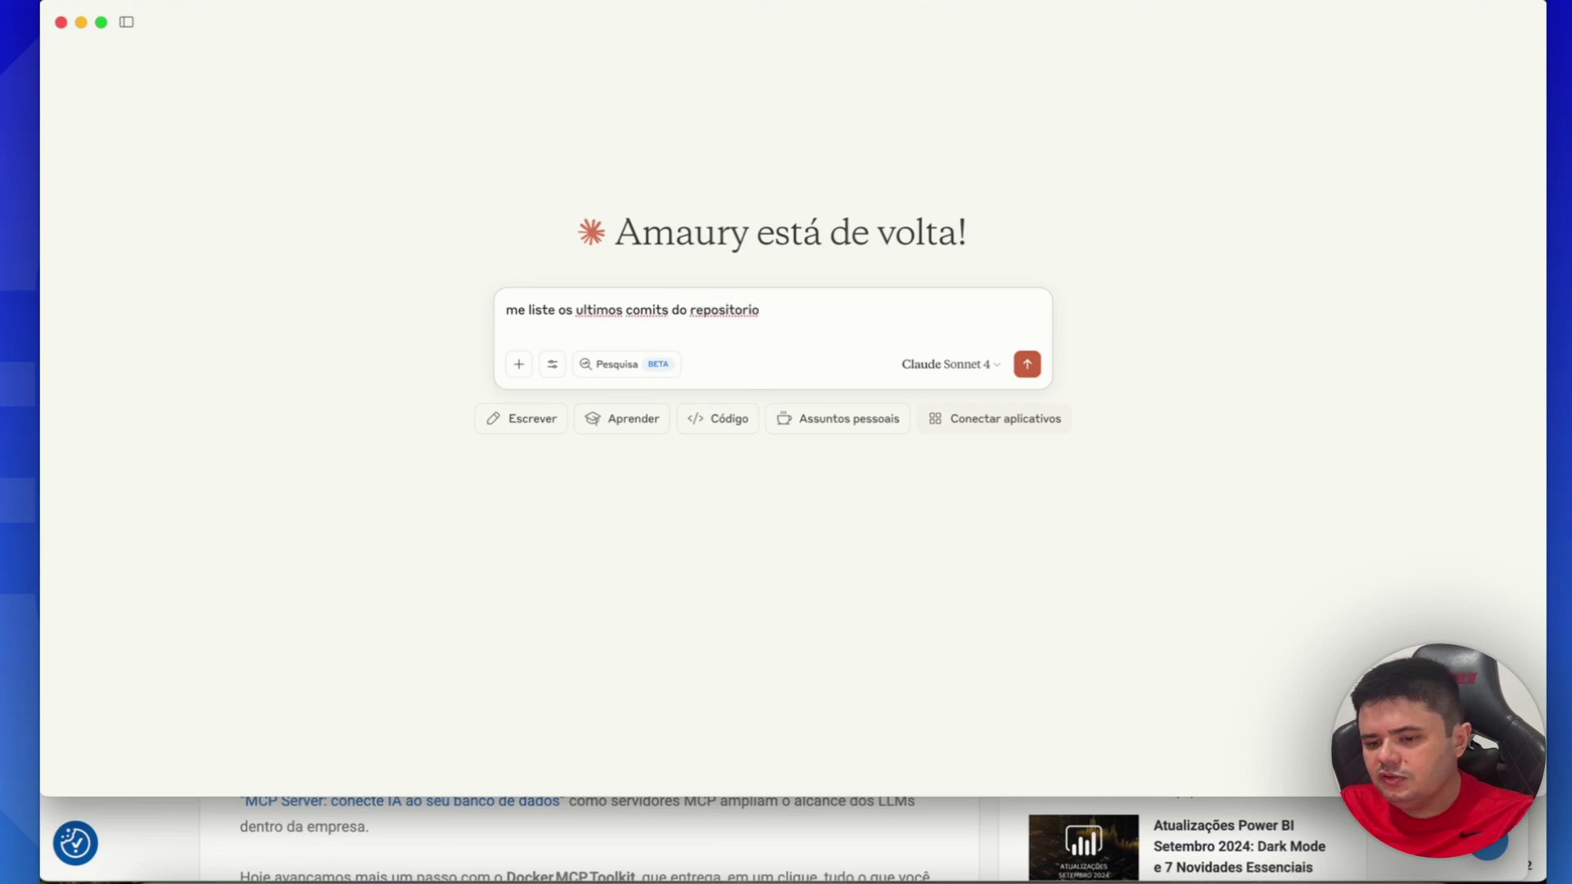
key(super+v)
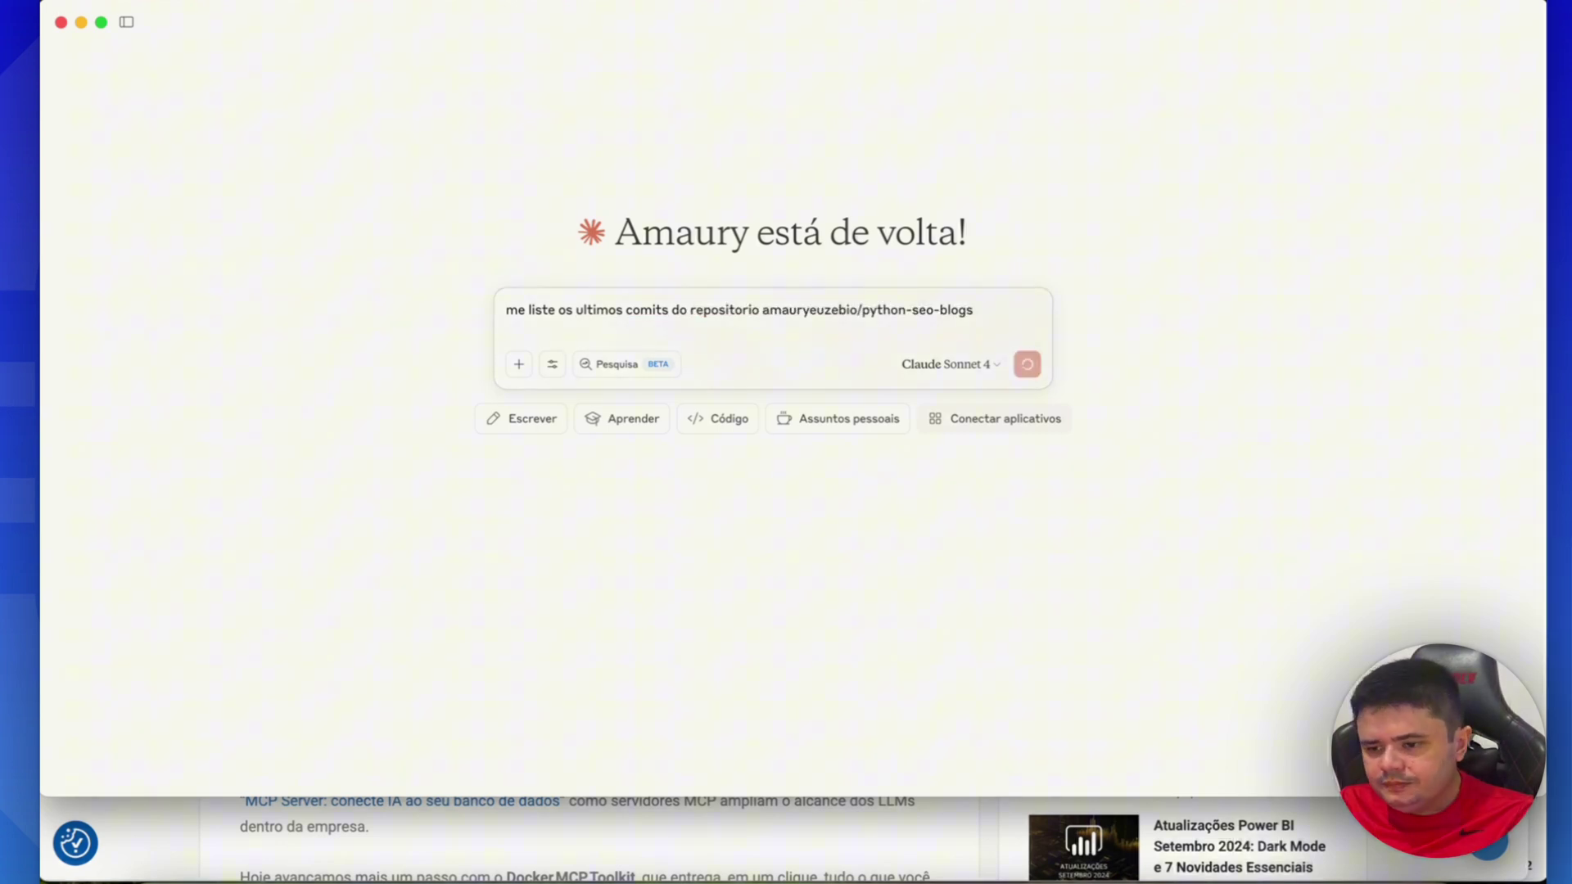
key(Return)
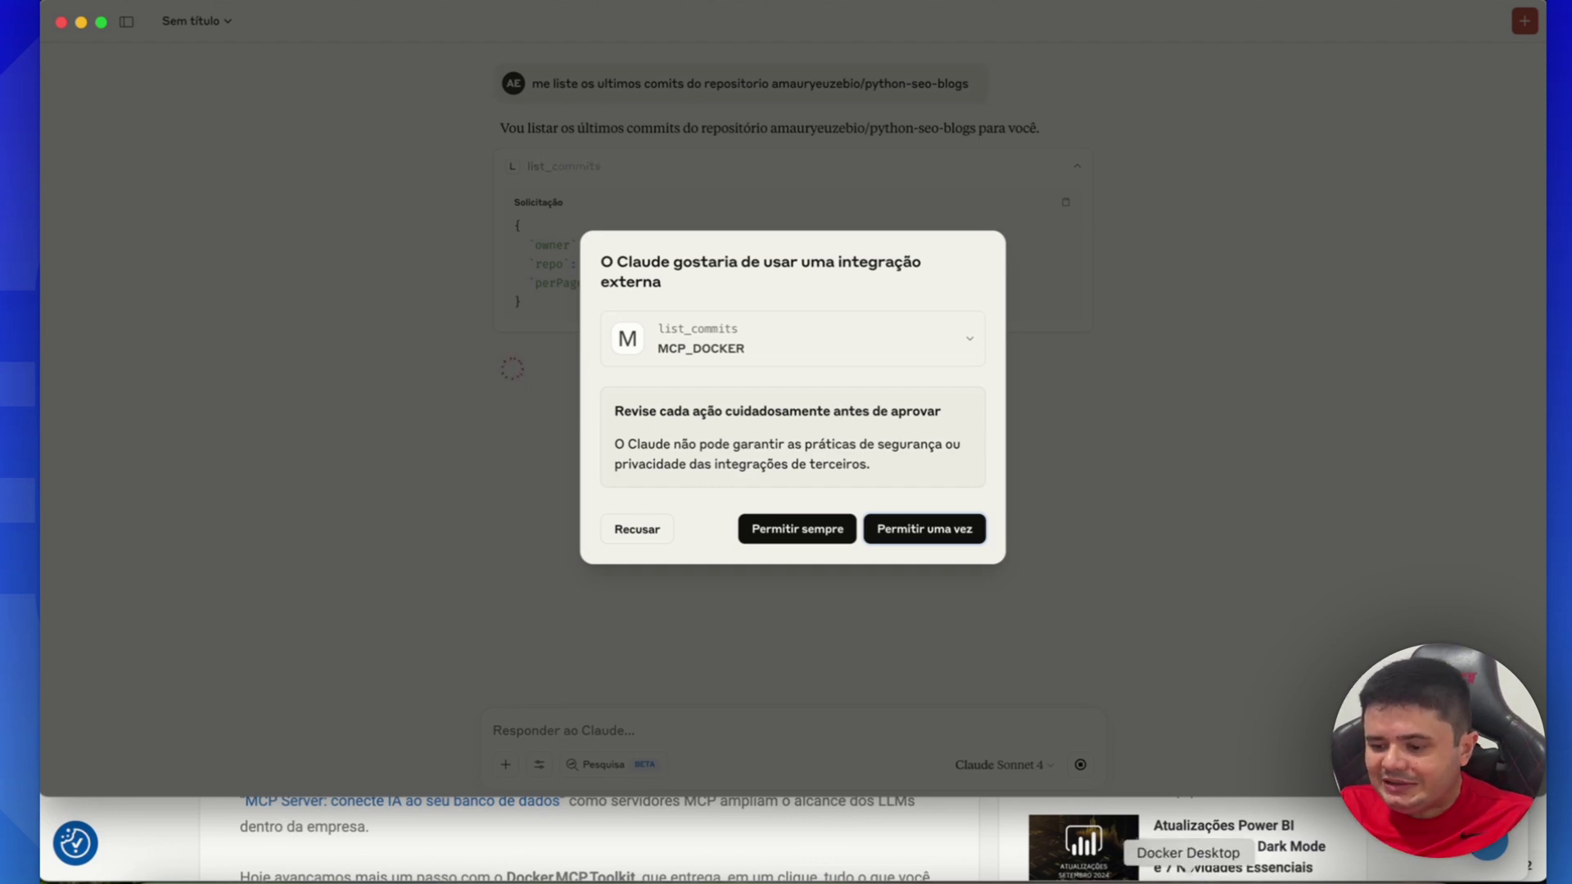
- Switch to Docker Desktop and examine the logs of the running alpine/socat container
click(1188, 878)
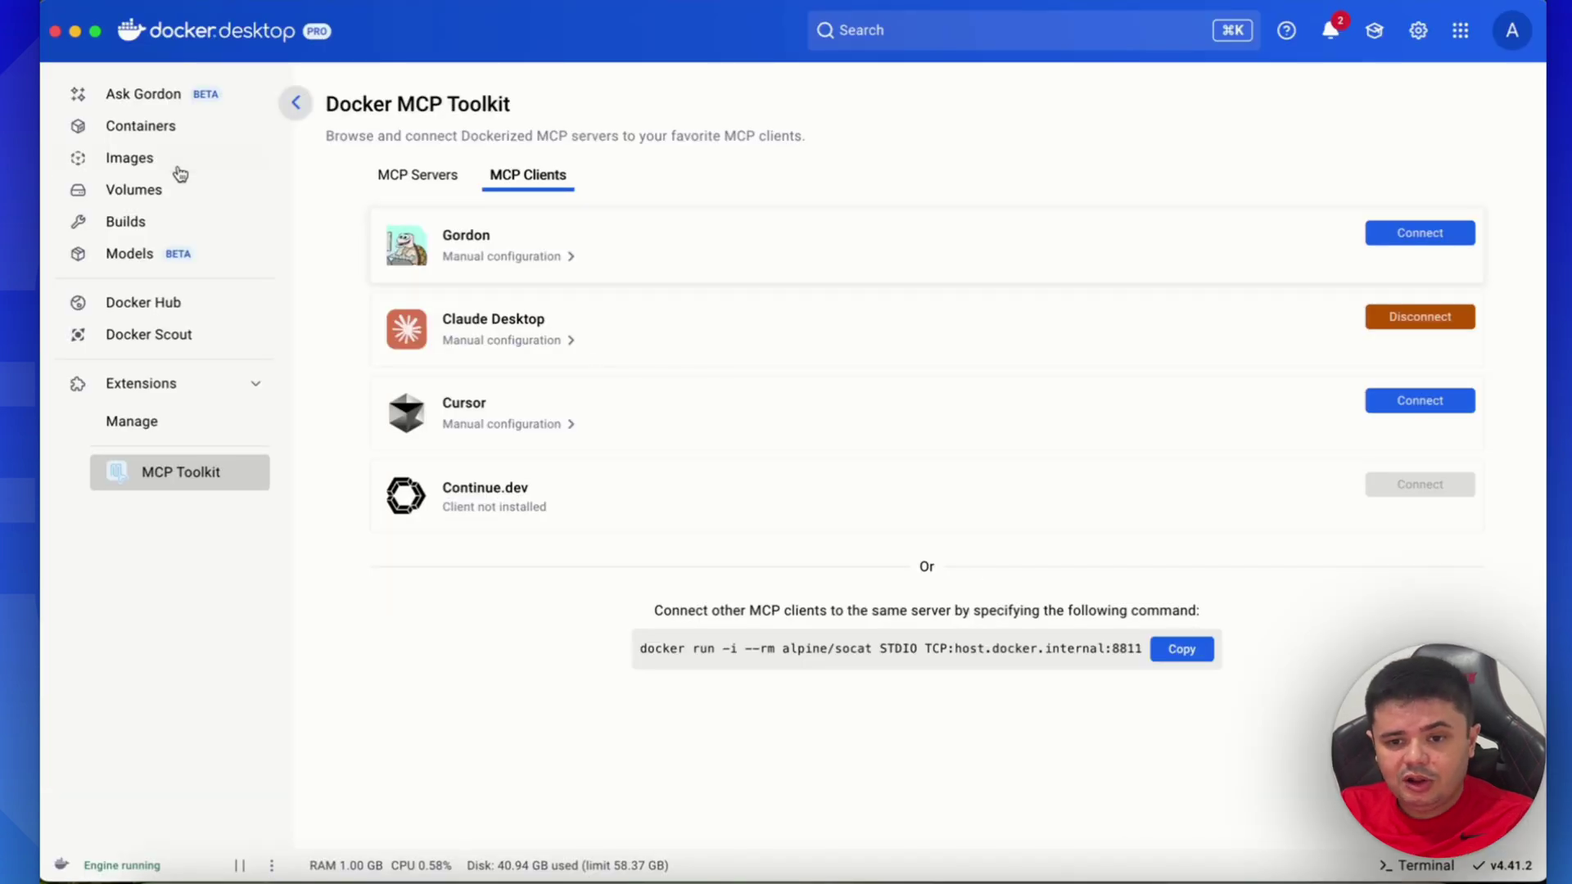
click(157, 133)
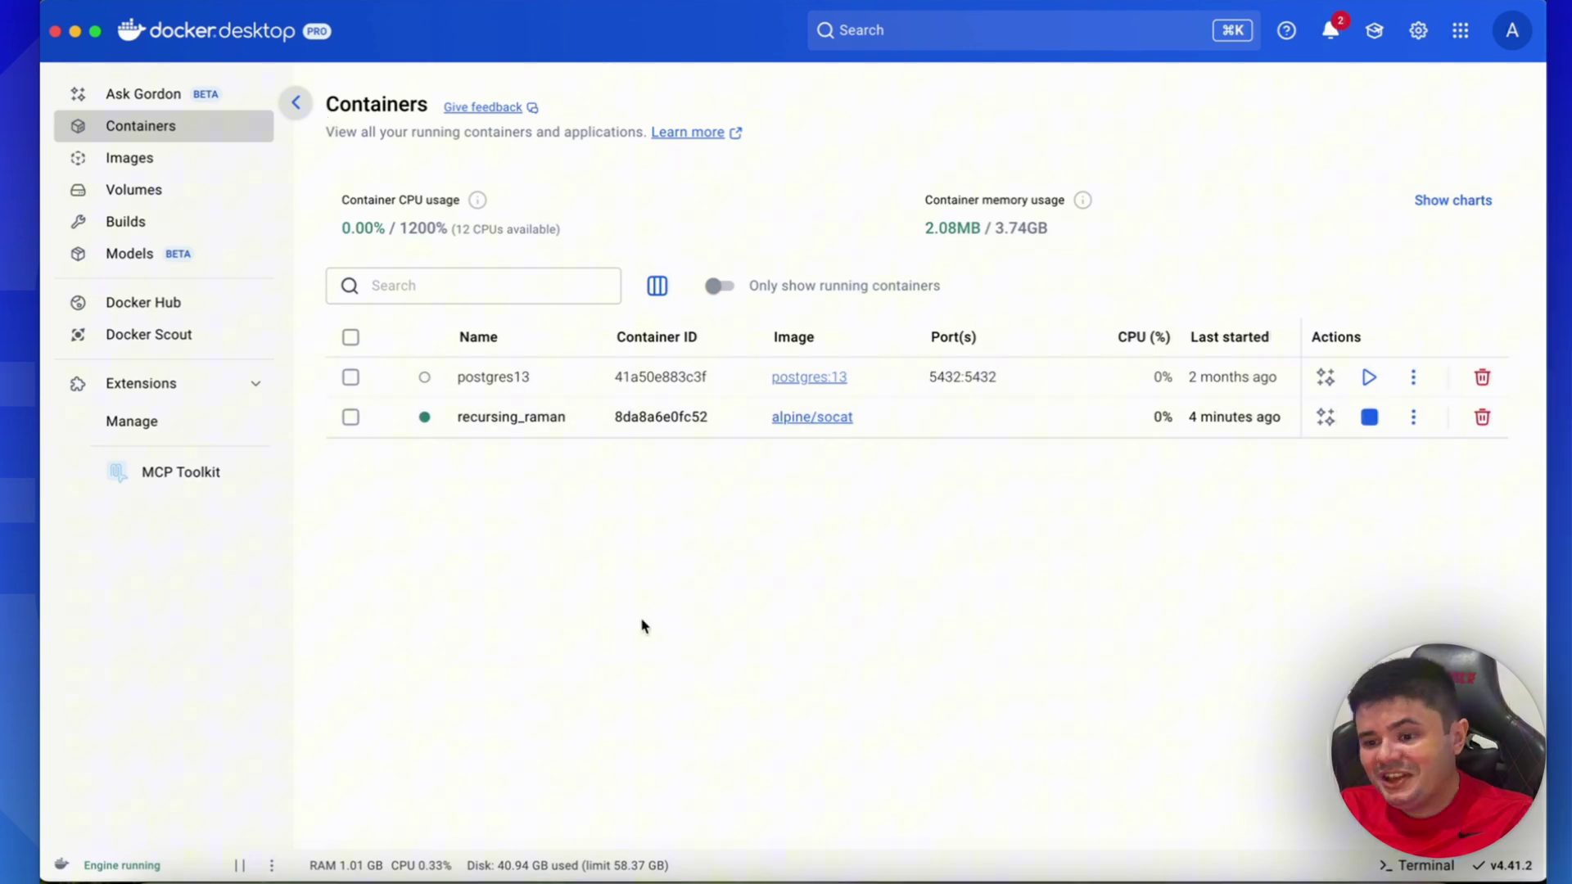
click(502, 422)
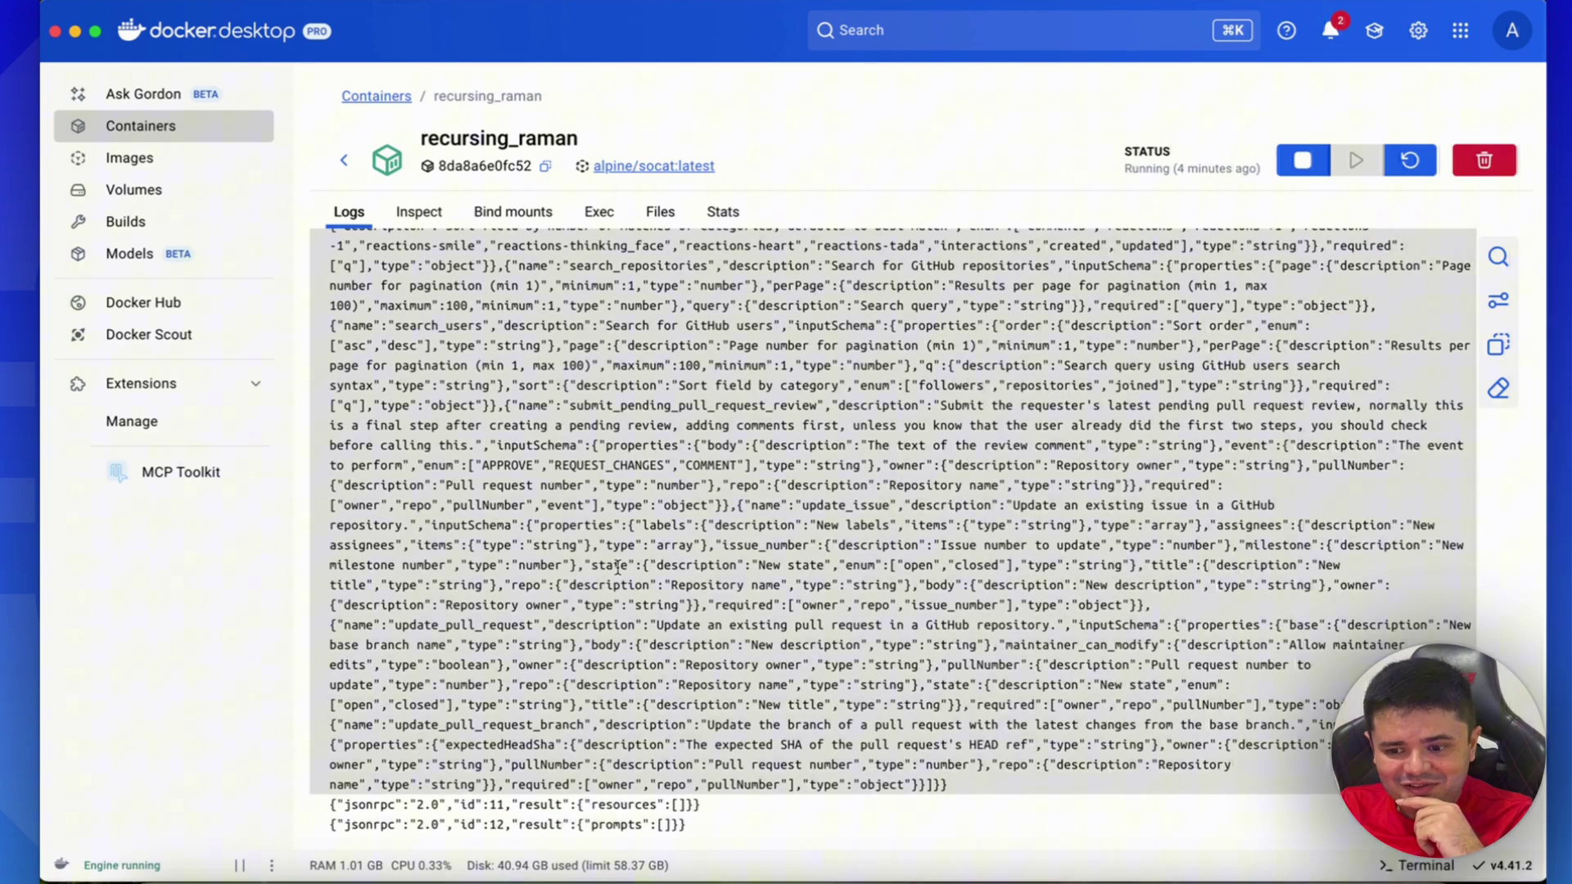
scroll(719, 778, up, 1)
scroll(718, 778, up, 10)
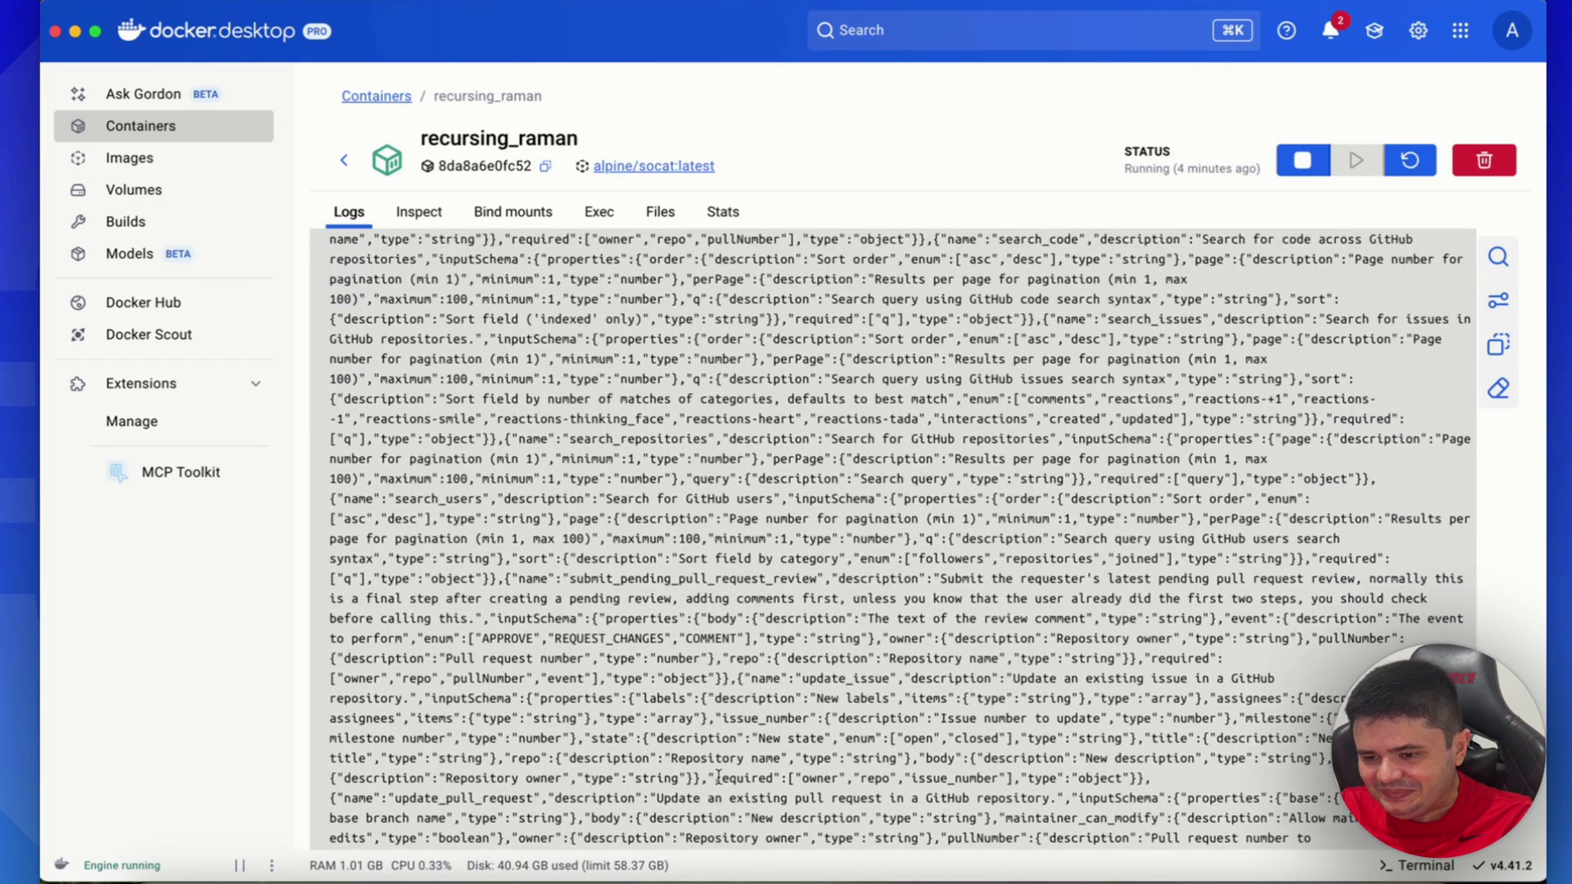
scroll(719, 778, down, 10)
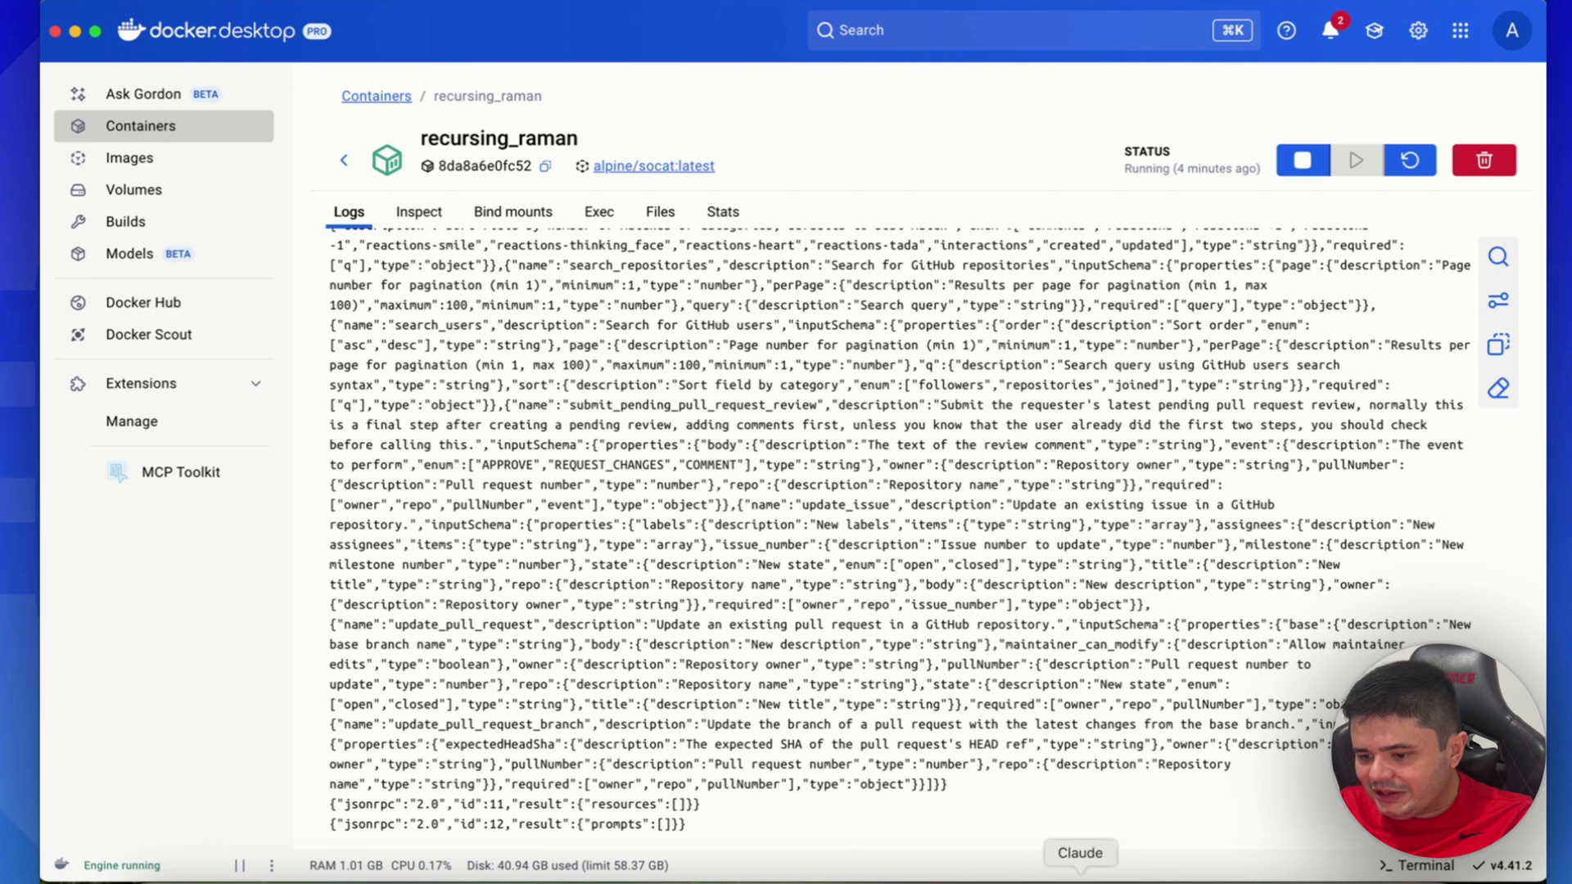
- Switch back to Claude and allow the MCP_DOCKER list_commits tool to run once
click(1080, 877)
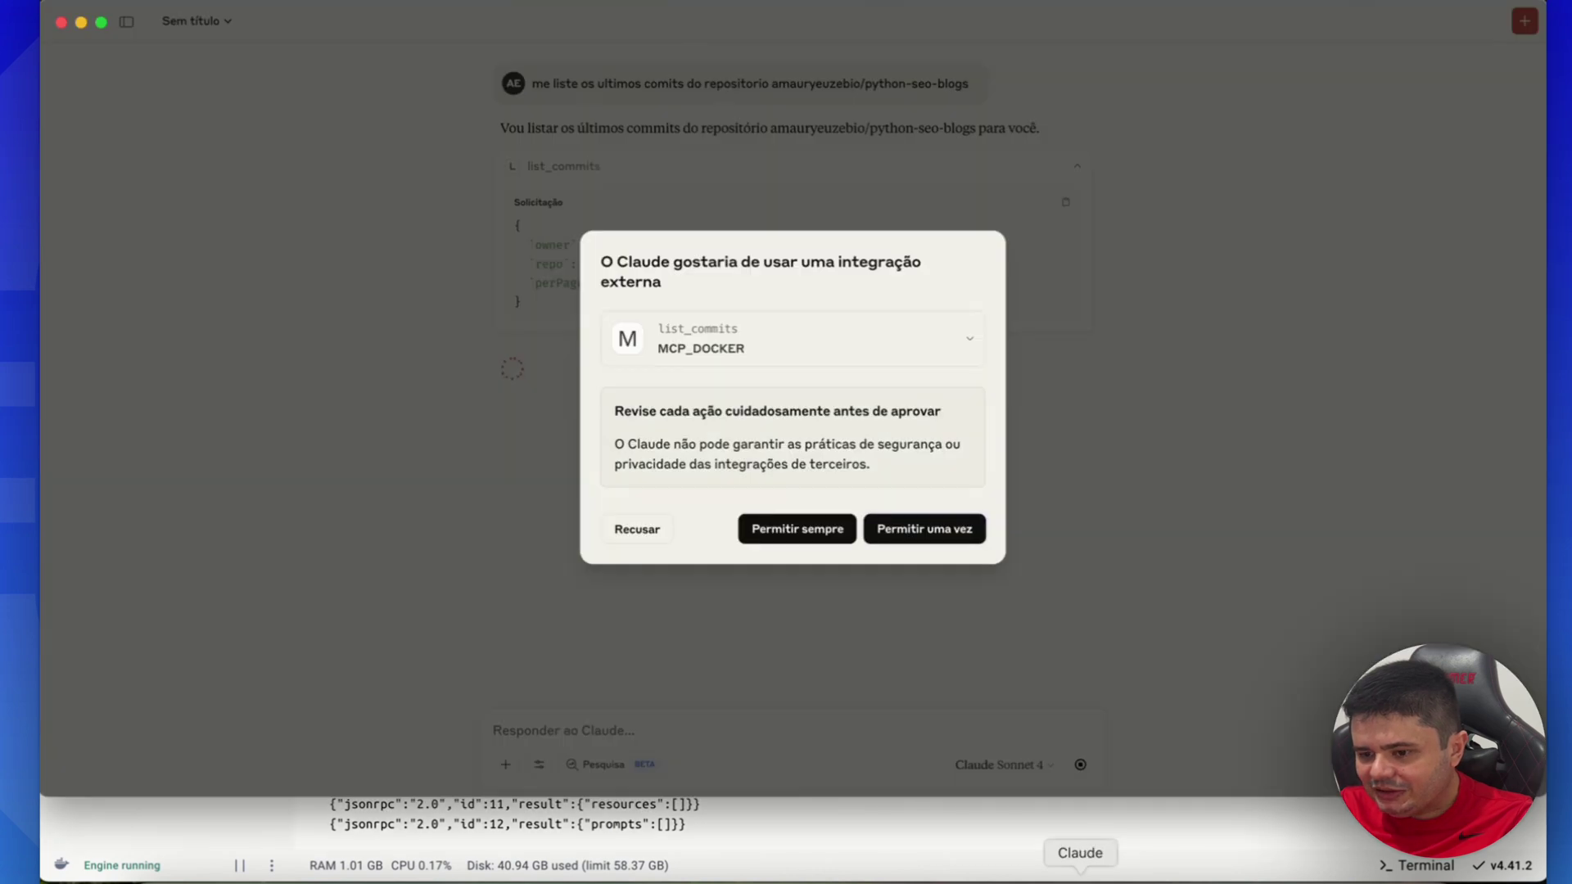
click(948, 532)
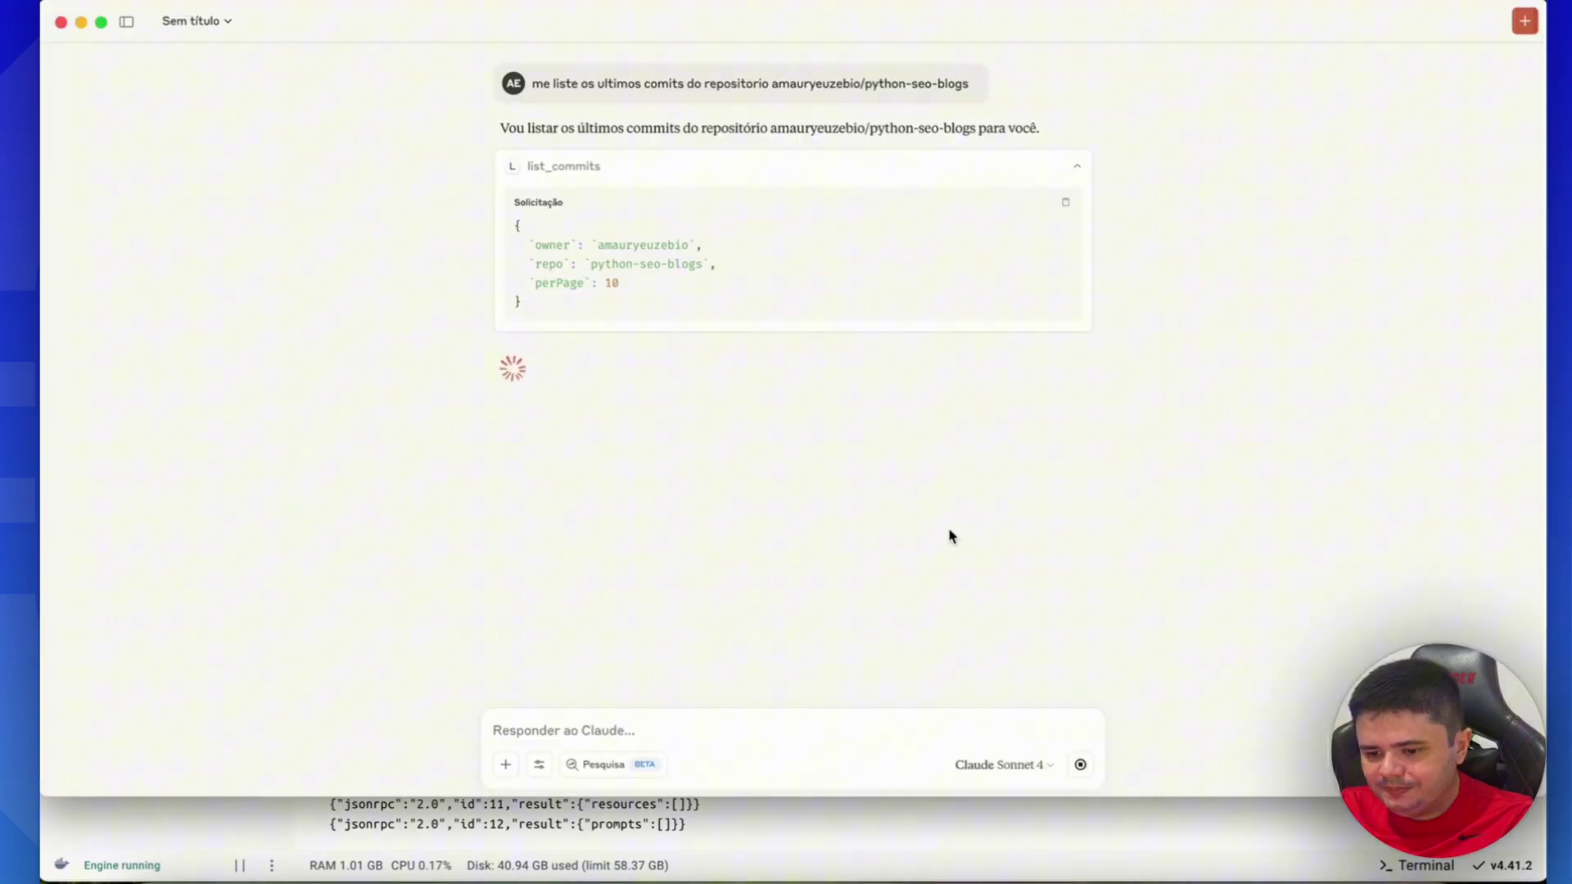
- Check the last log entries of the alpine/socat container in Docker Desktop, then return to Claude's answer
click(835, 808)
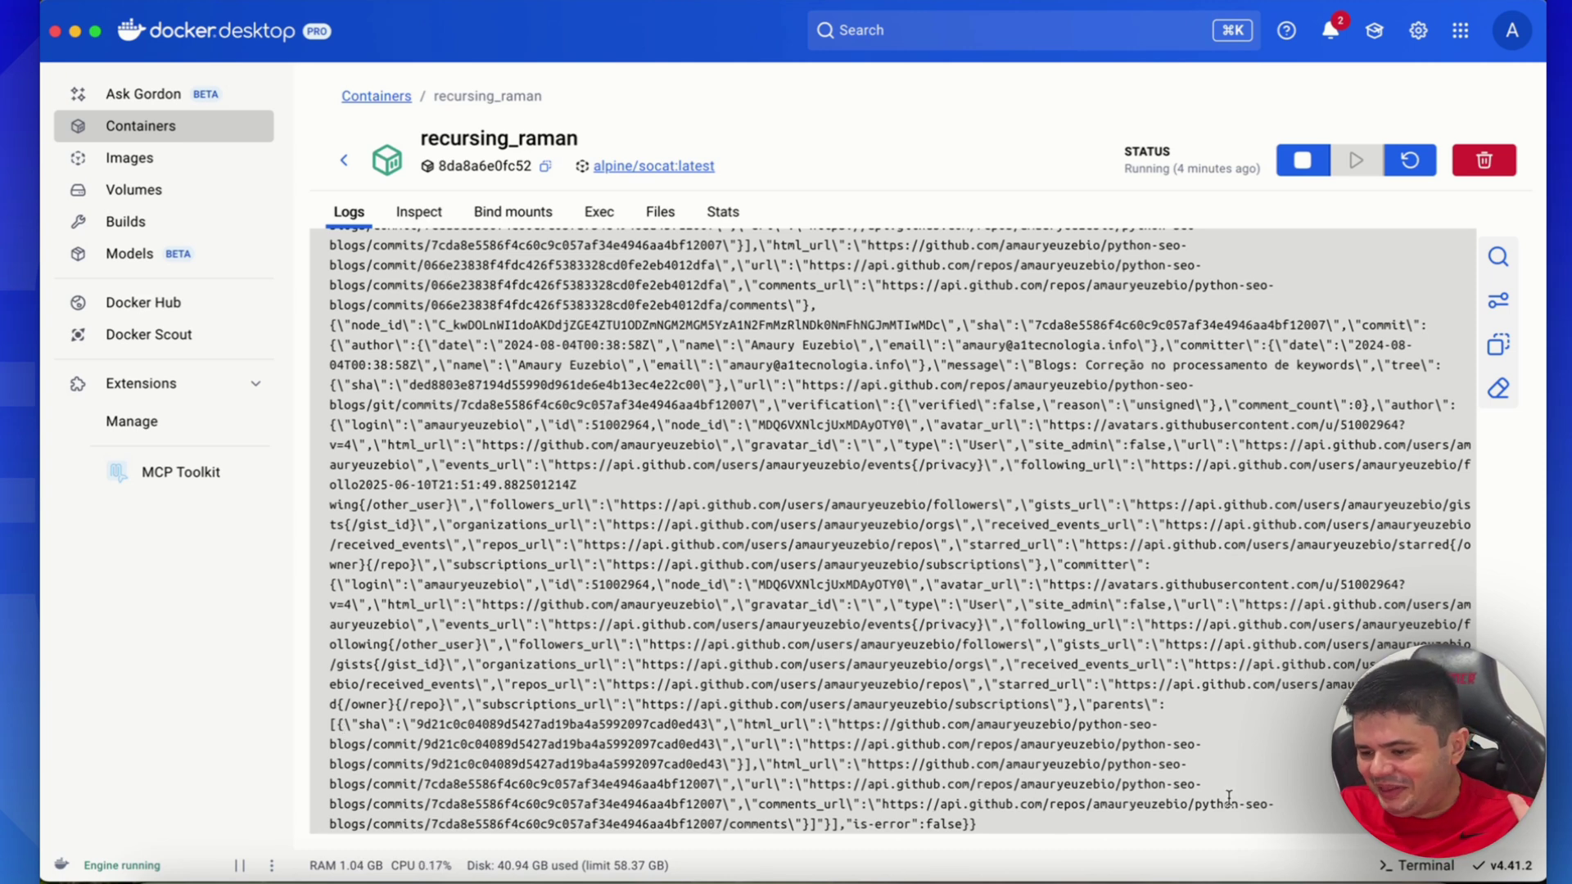
drag(1273, 804, 736, 804)
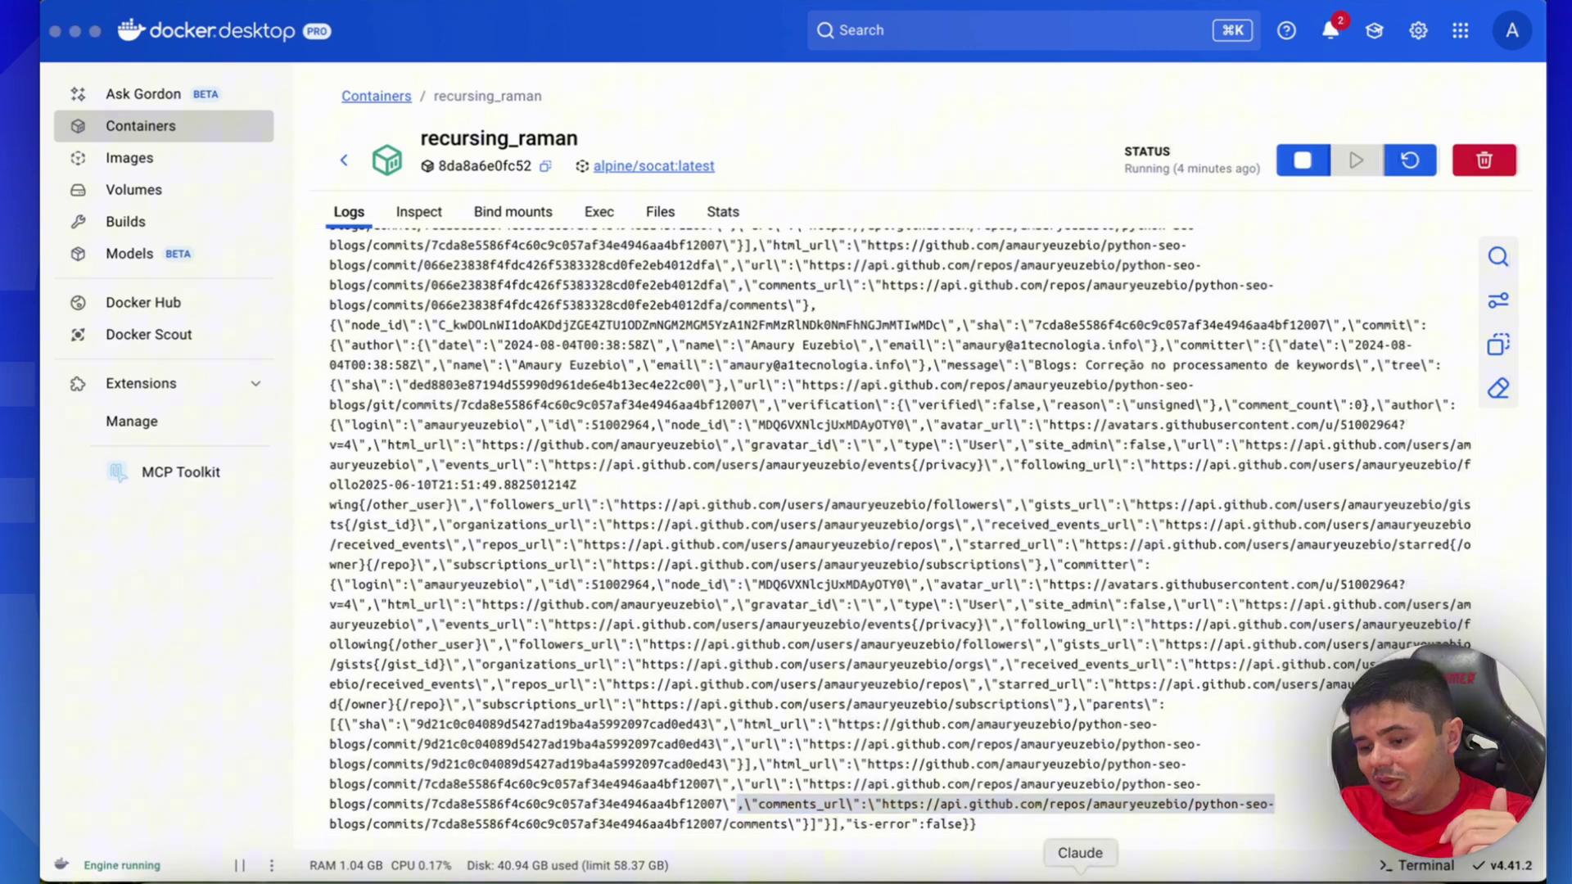
click(1081, 872)
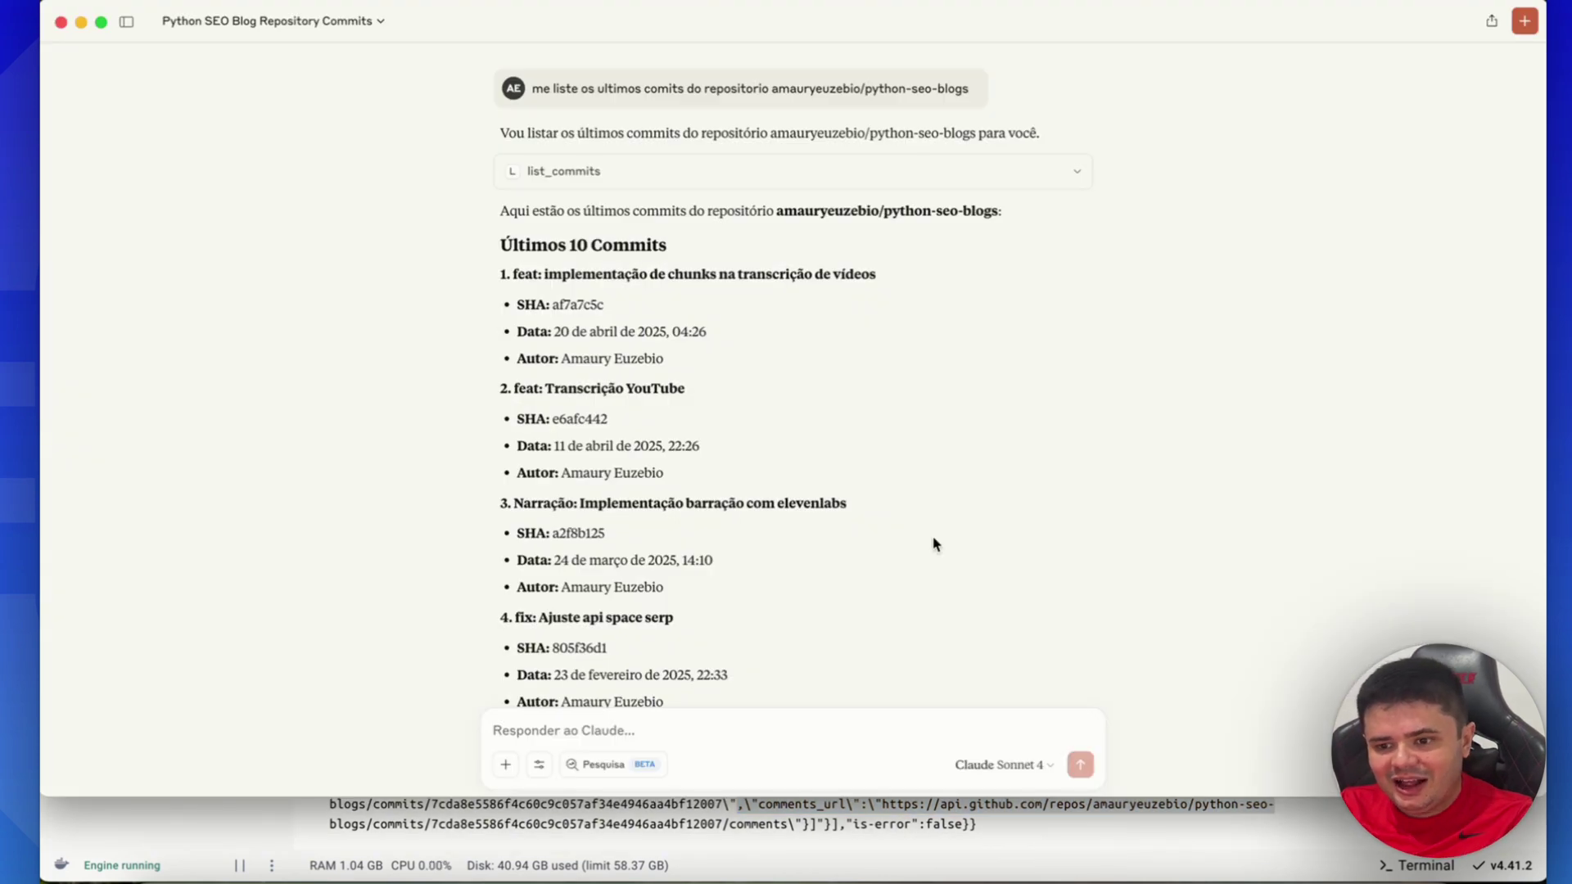
- Review Claude's list of the repository's latest commits, checking the date of the first commit and the closing summary
scroll(936, 544, down, 2)
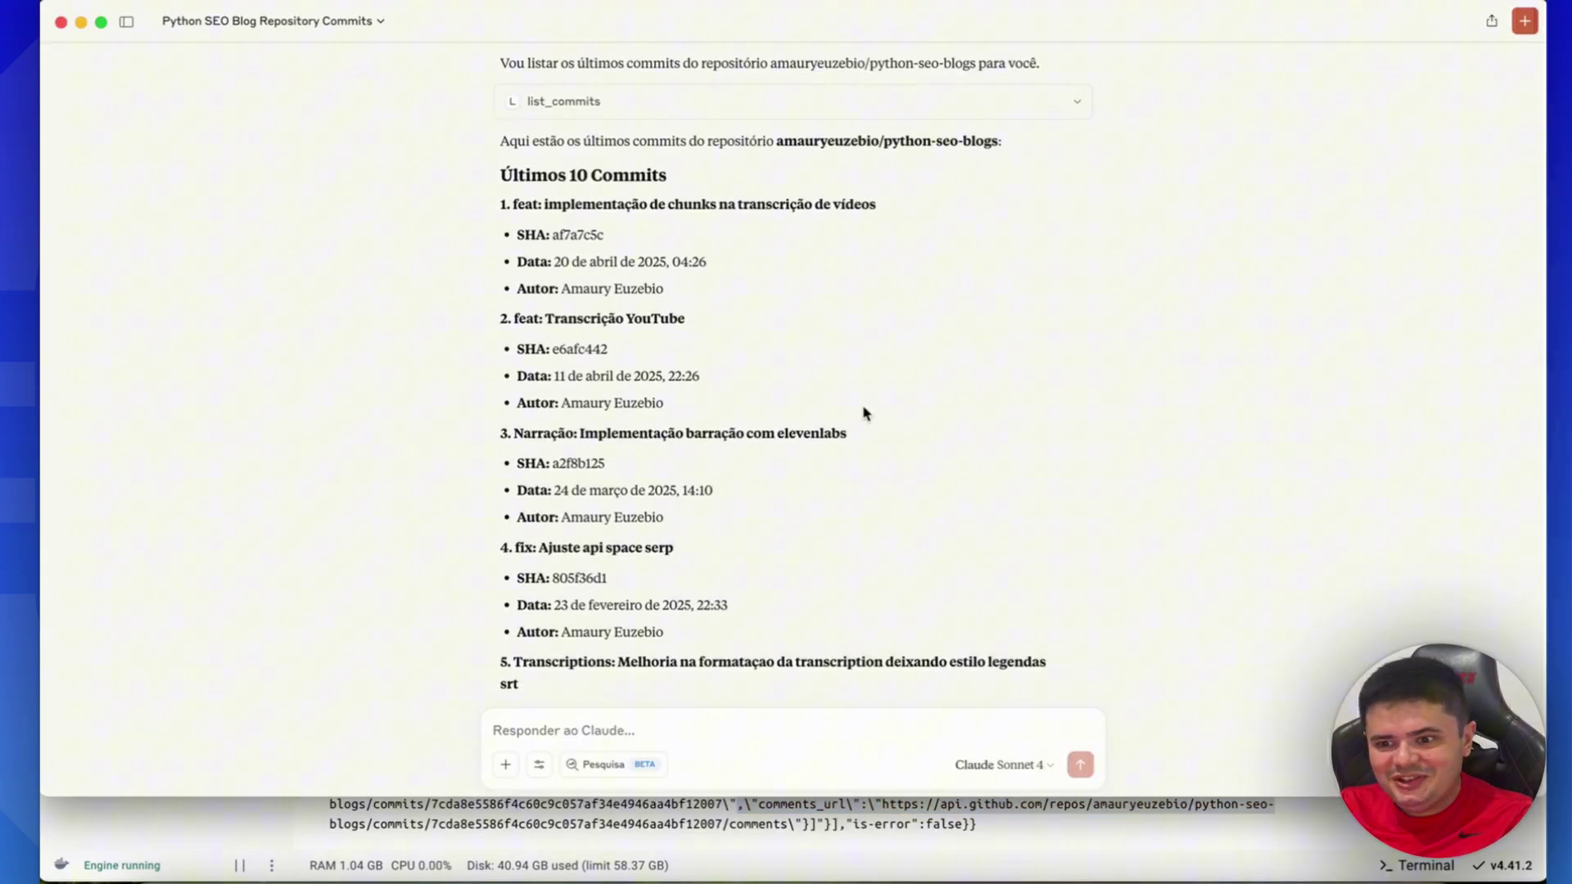
scroll(864, 414, up, 1)
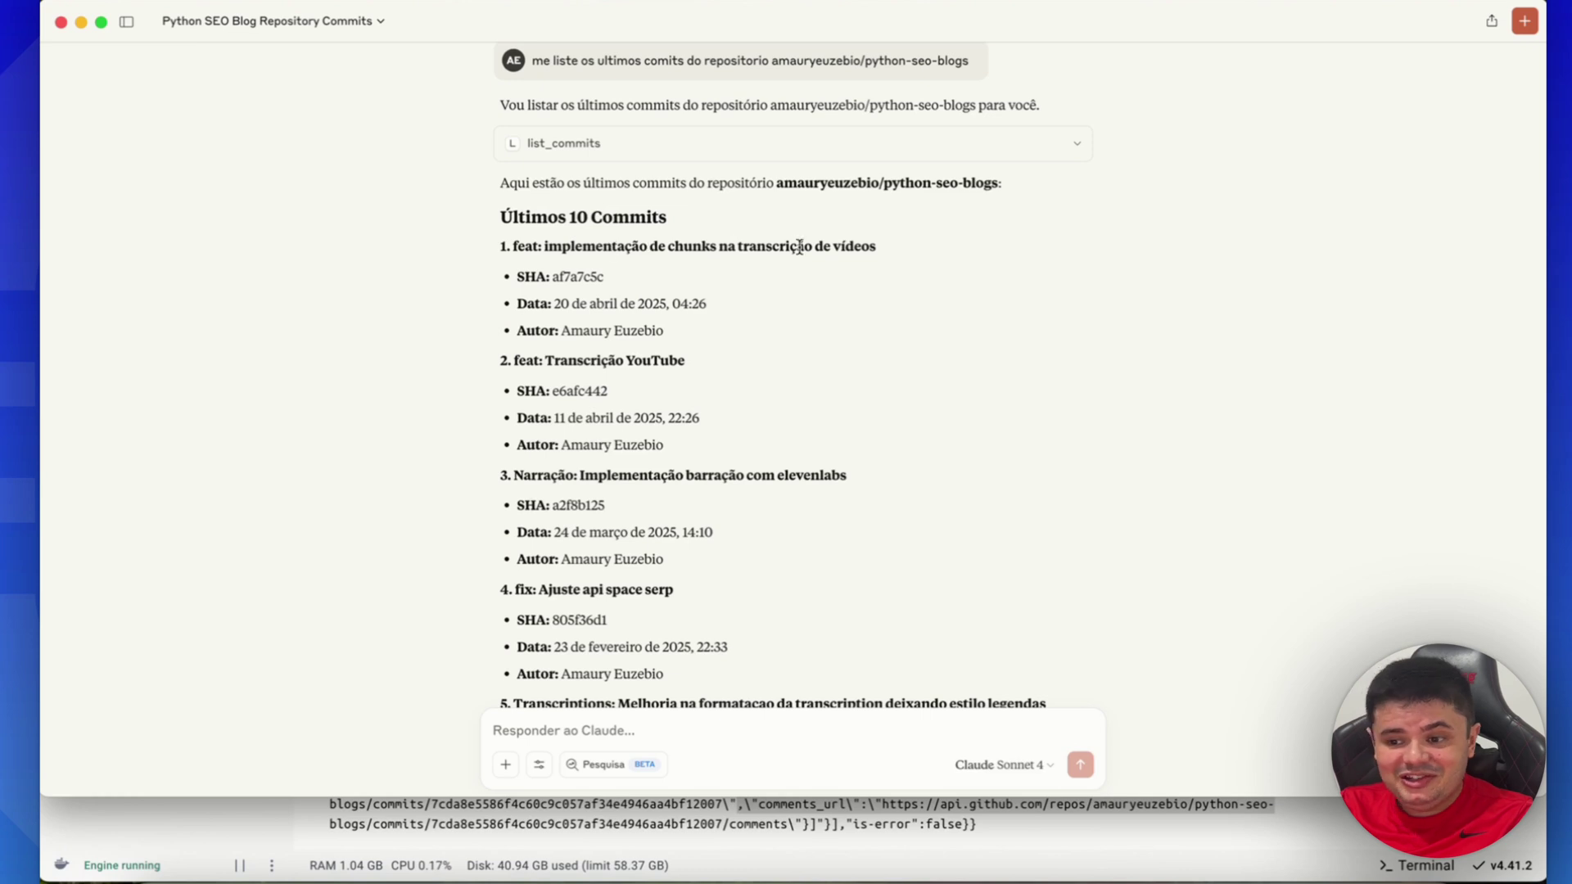
drag(504, 242, 660, 332)
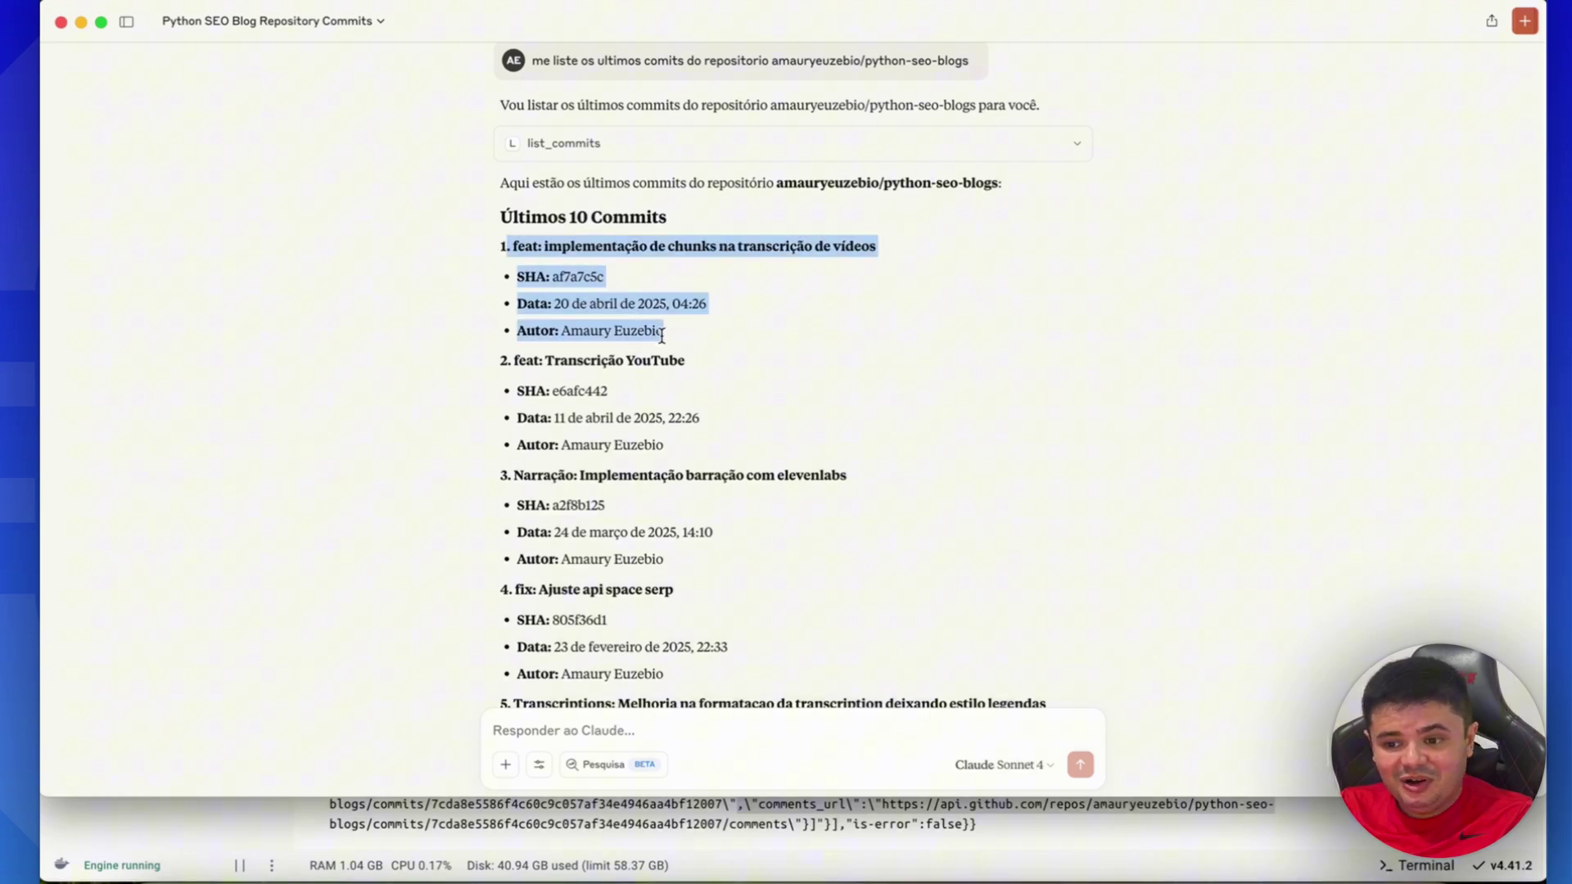
triple_click(575, 303)
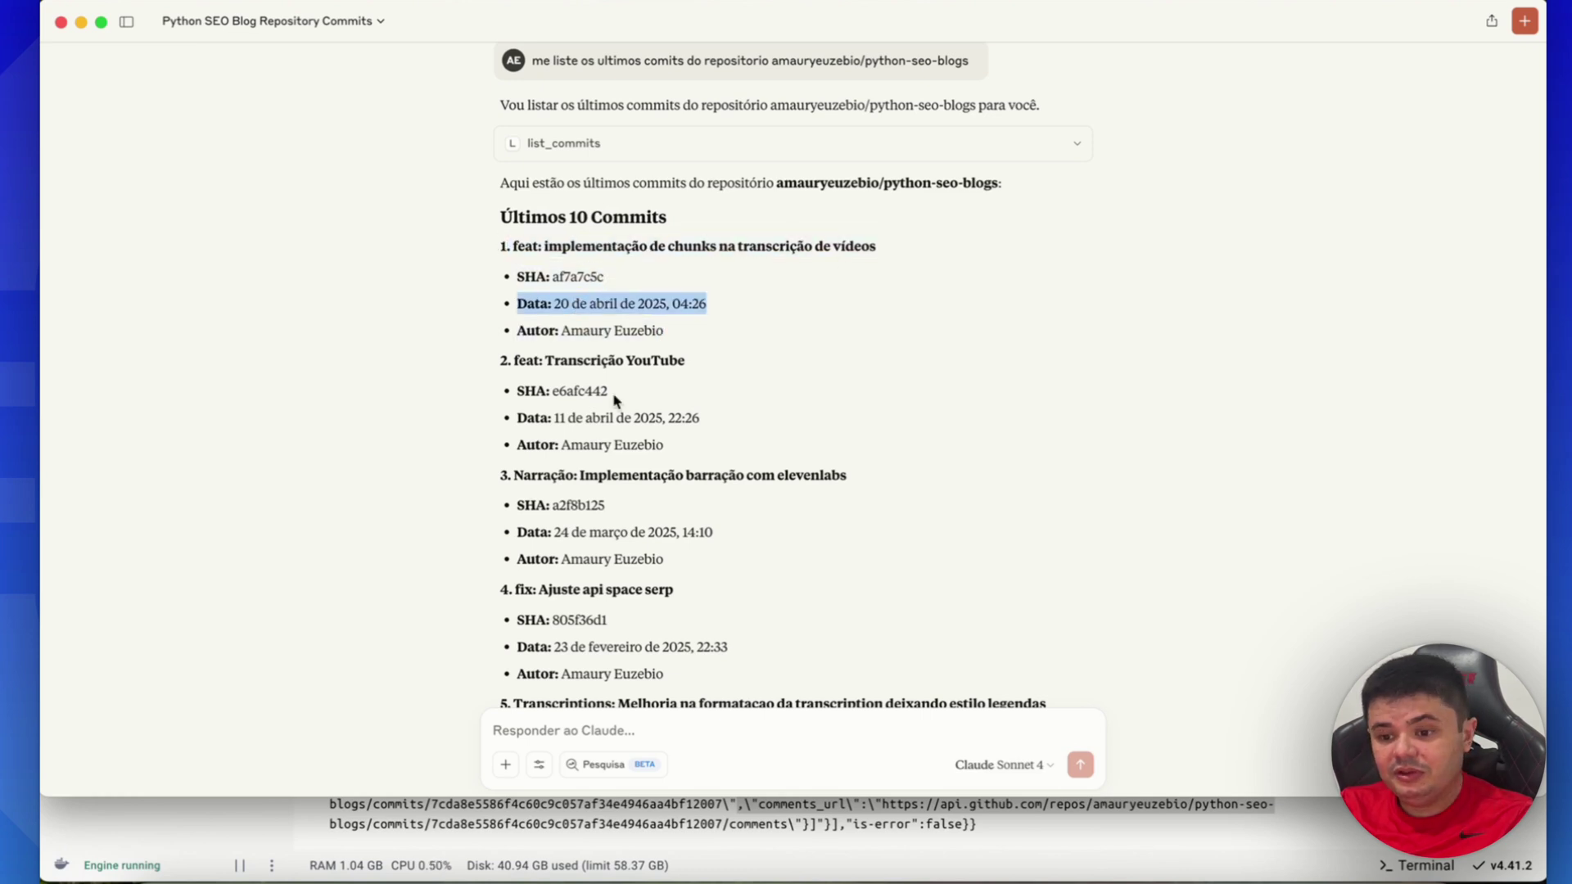
scroll(618, 393, down, 10)
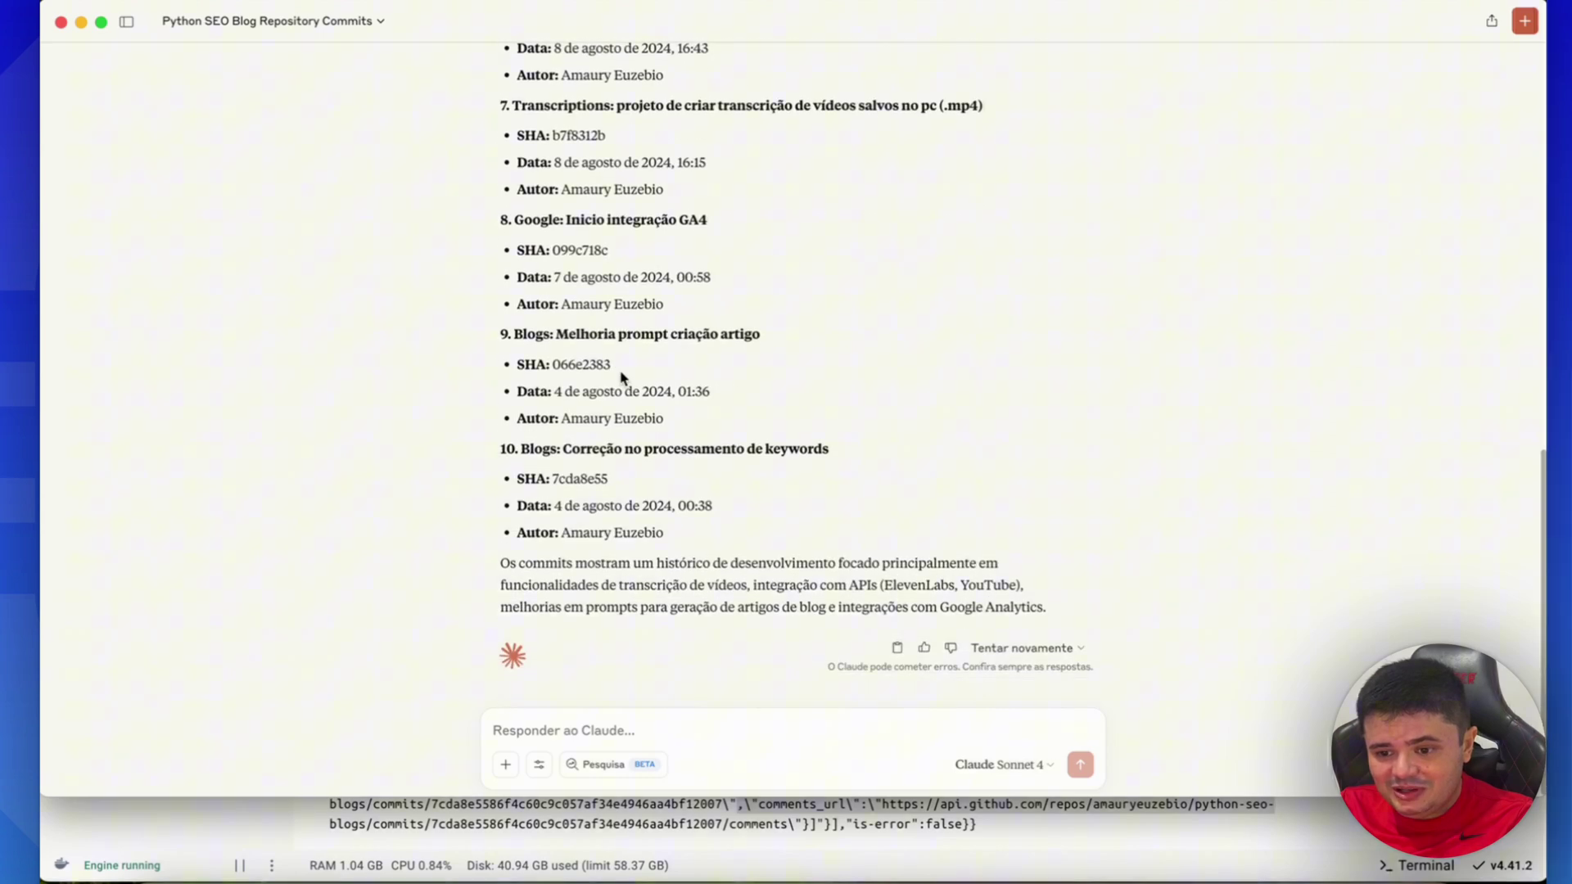
scroll(622, 378, up, 10)
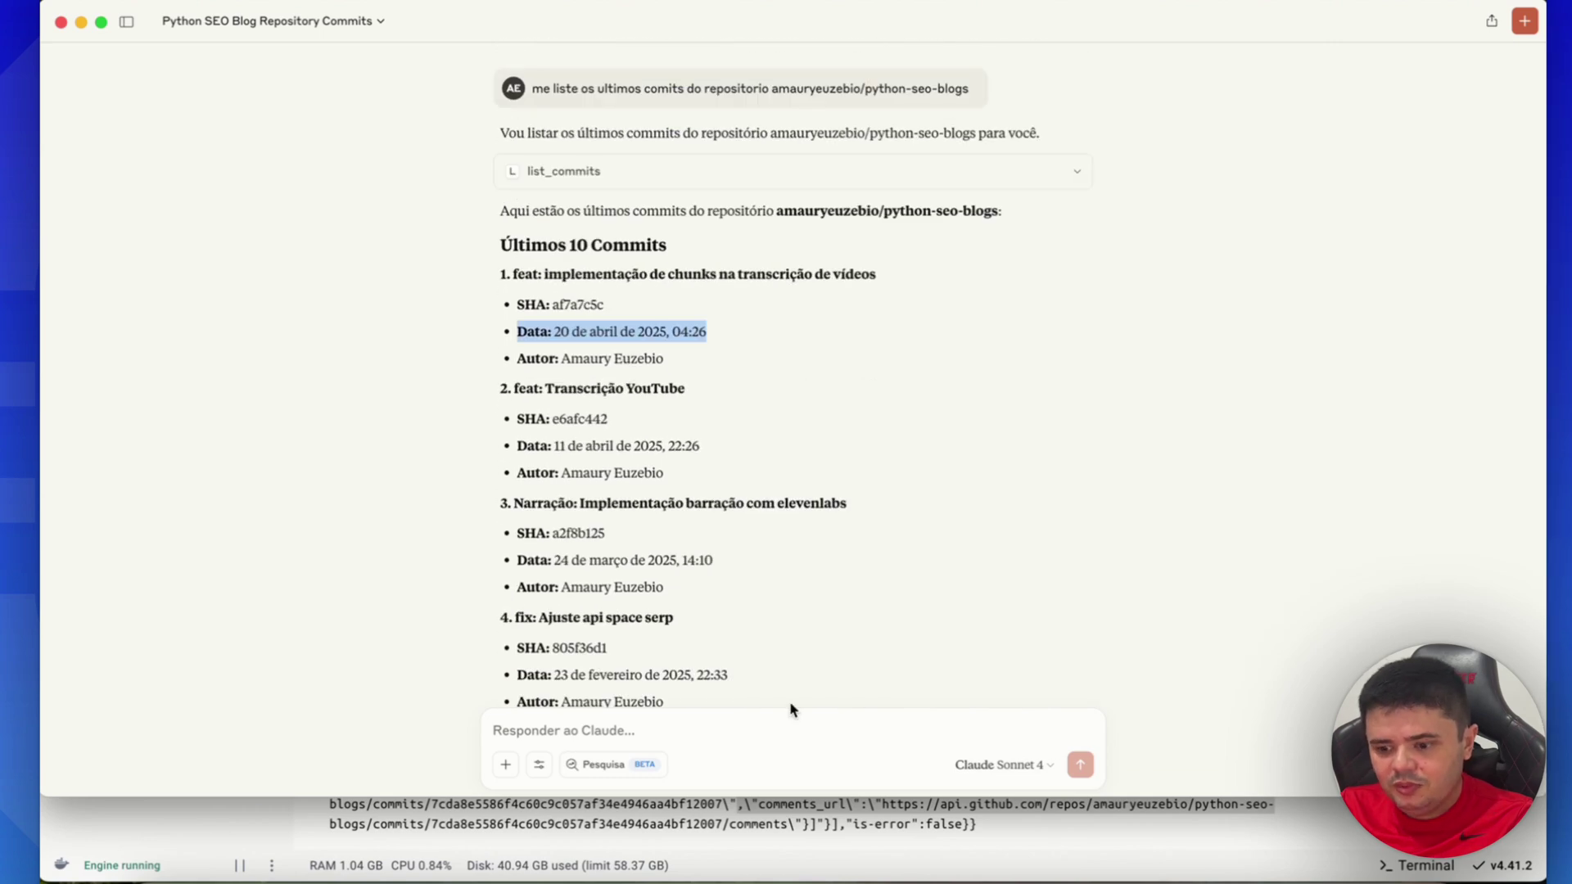
- Switch to the browser, compare the python-seo-blogs commit history on GitHub with Claude's list, then return to Claude and show its sidebar
key(super+Tab)
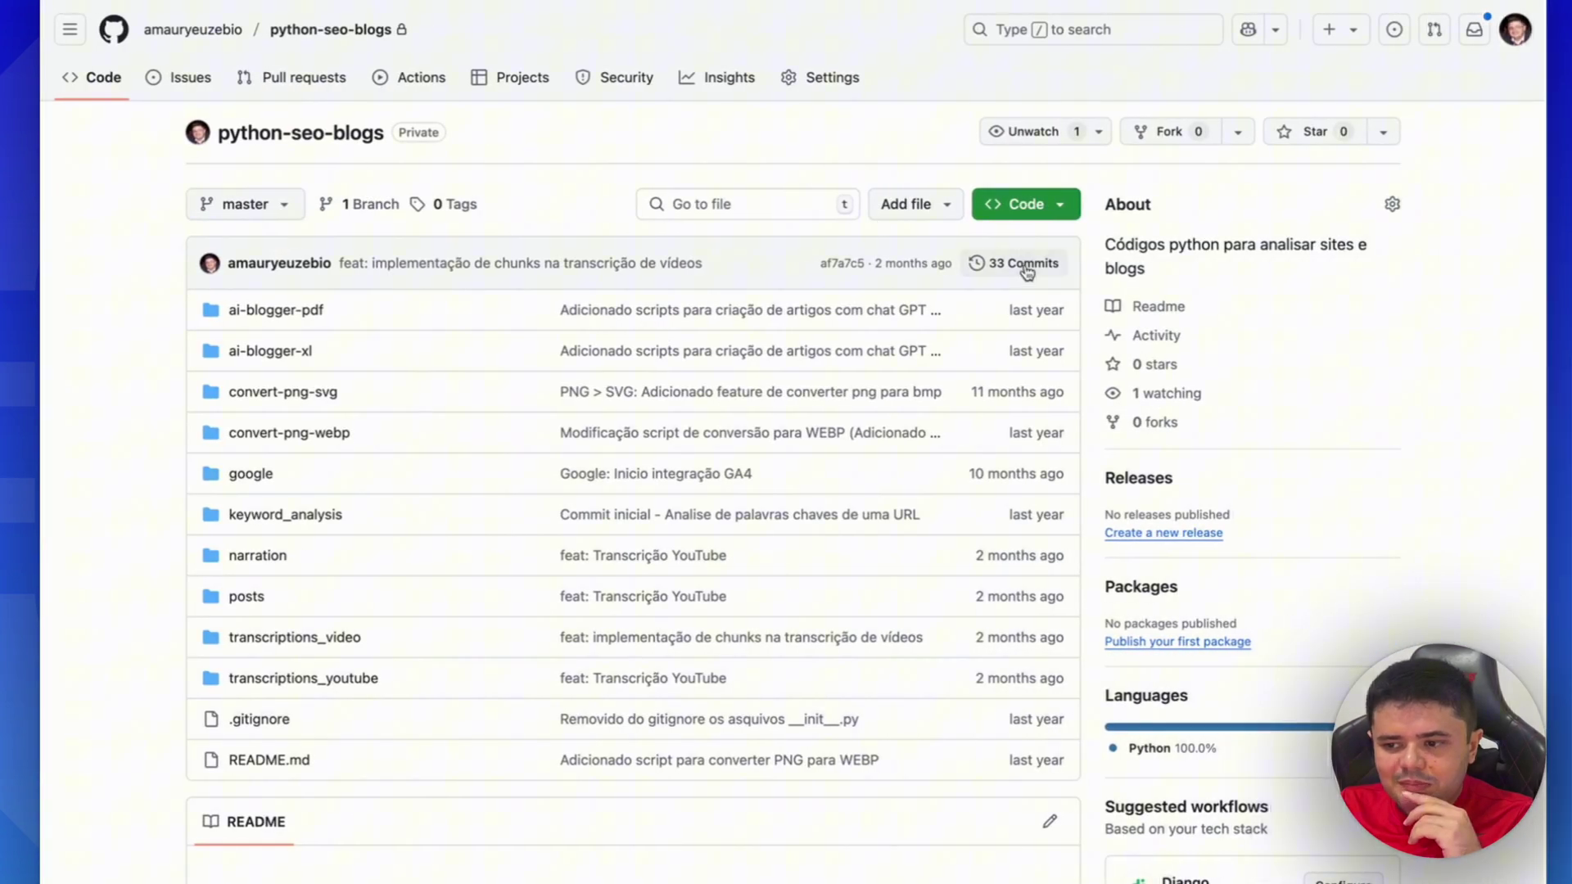
click(1026, 273)
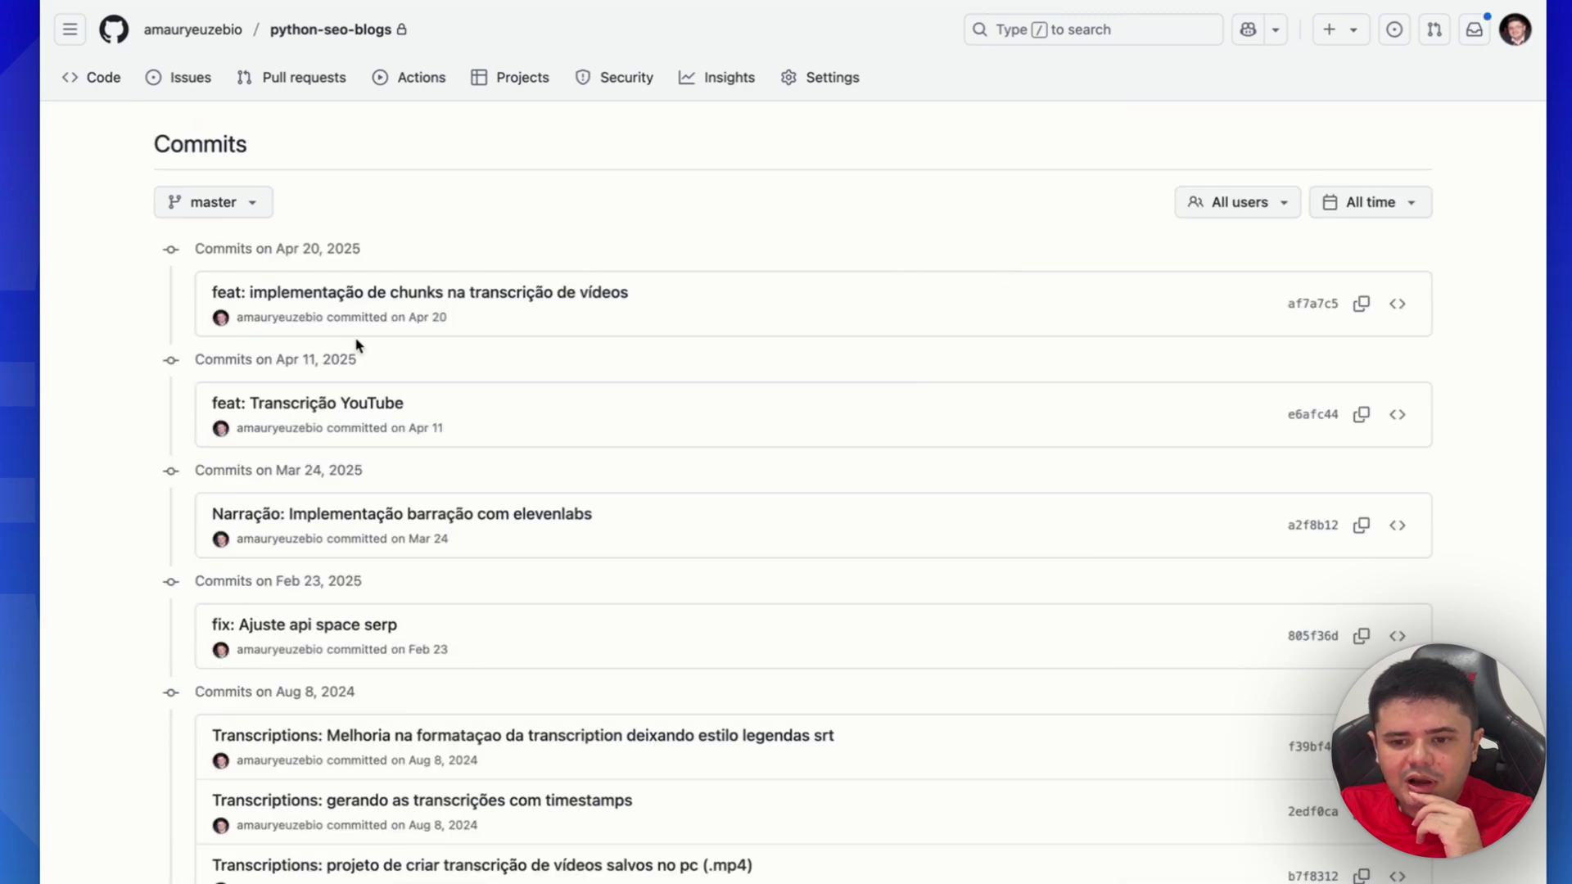
scroll(323, 477, down, 9)
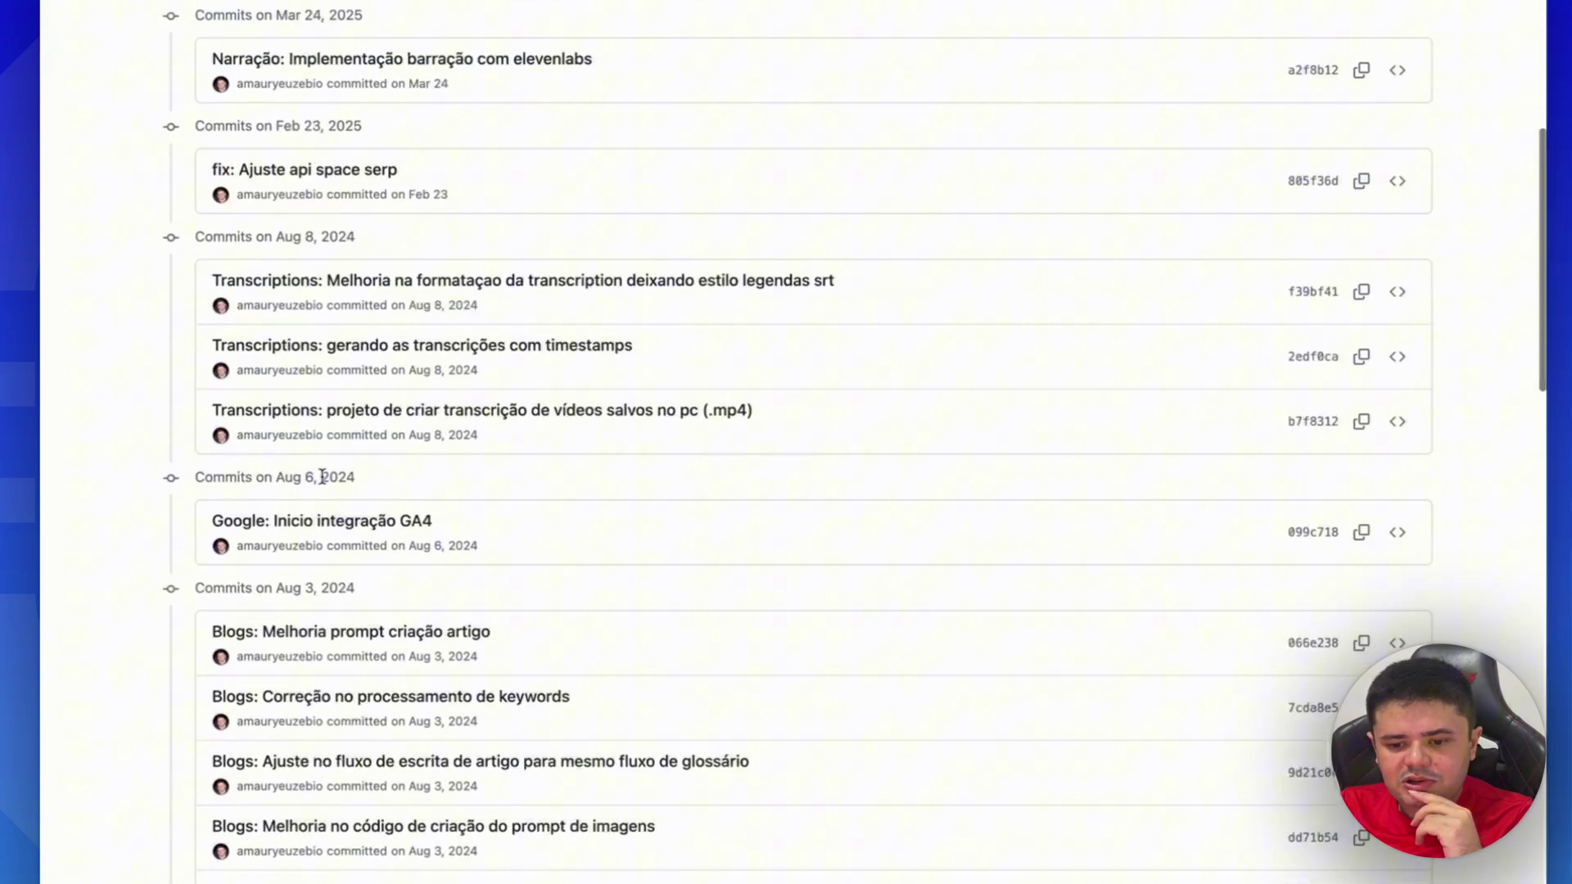
scroll(323, 482, up, 10)
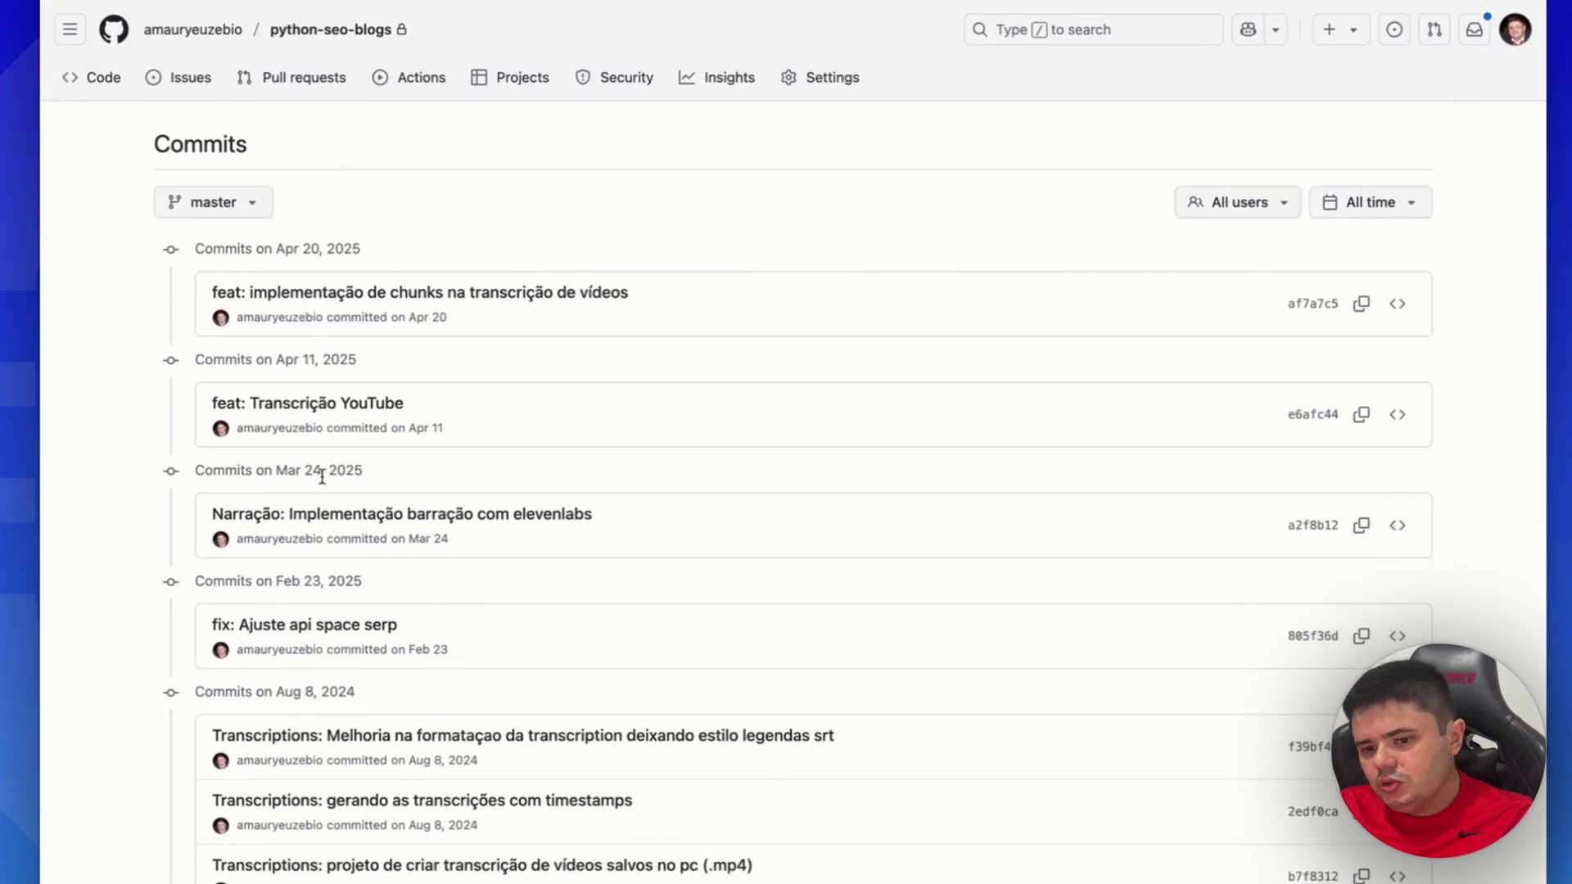
key(ctrl+Left)
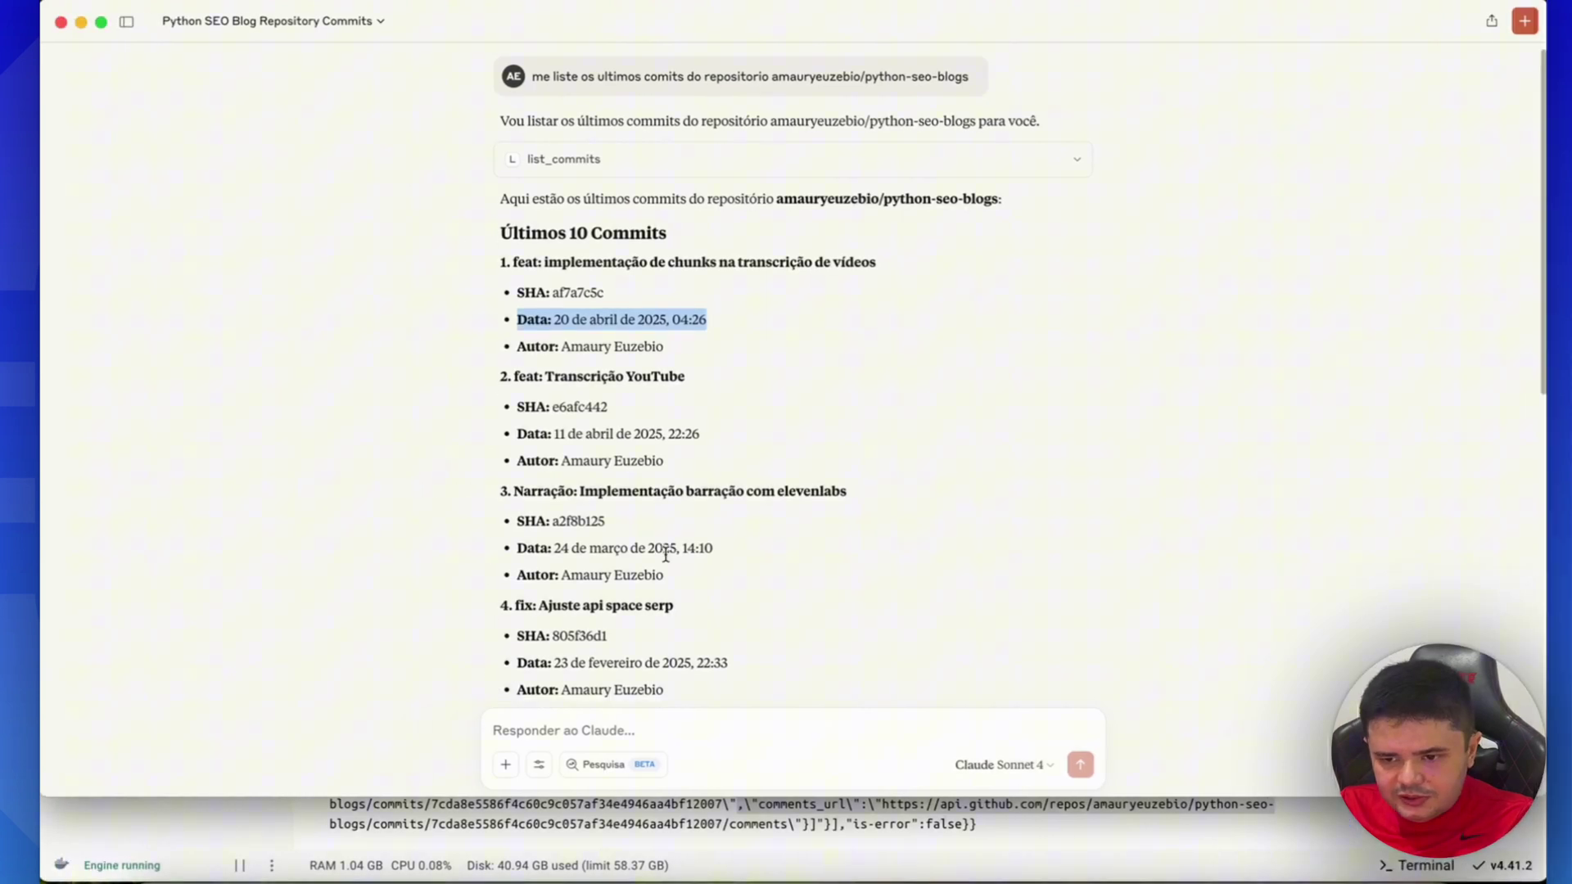
key(super+period)
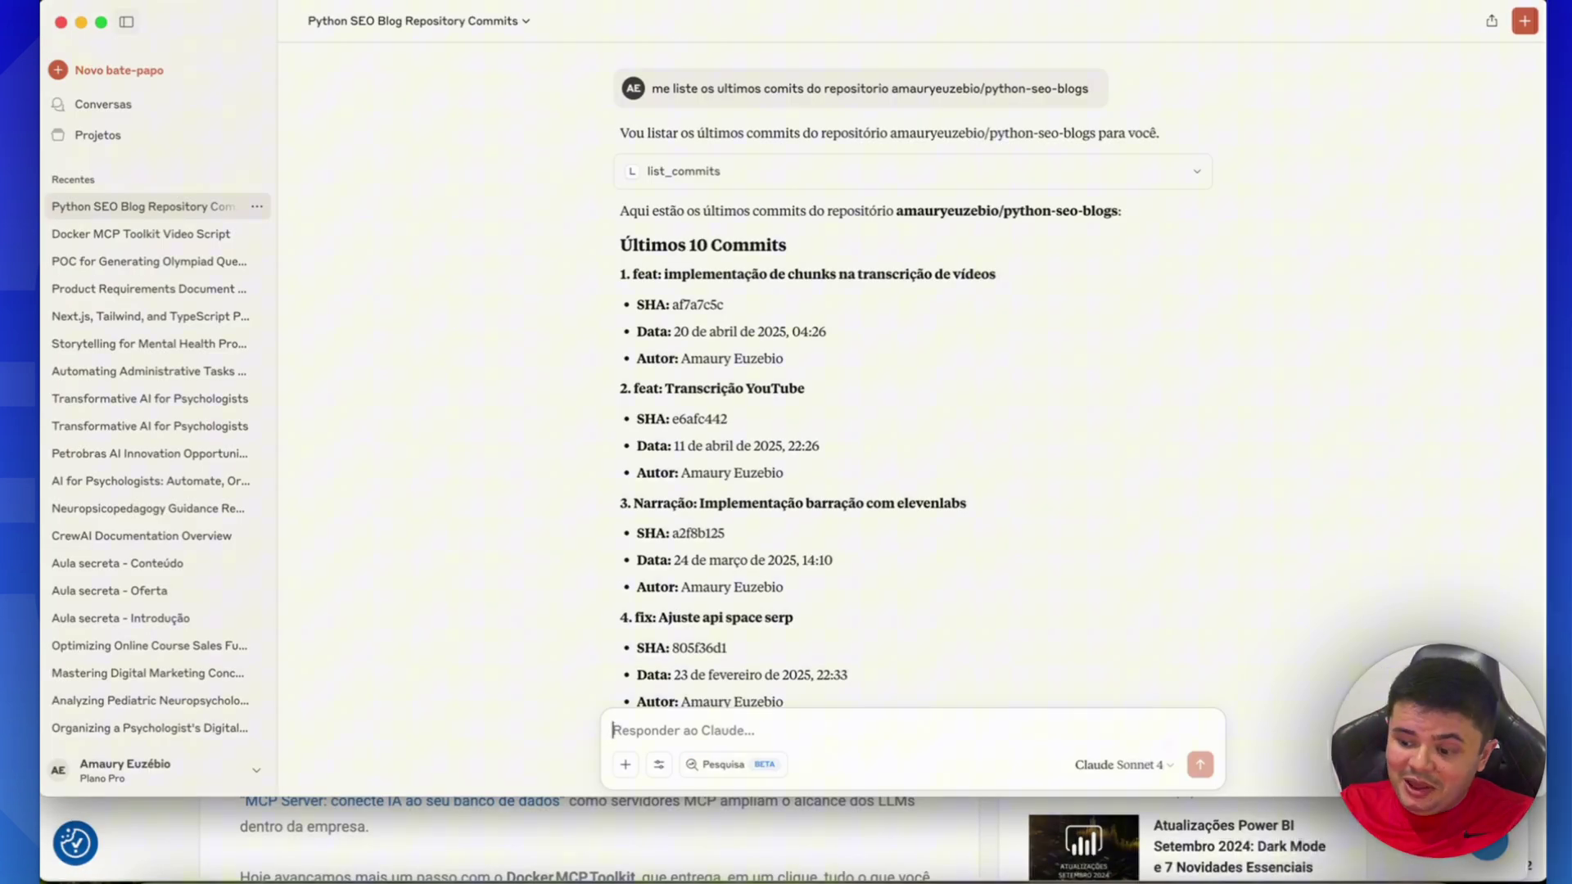
- Switch to Docker Desktop, browse the MCP Toolkit server catalog and view the tools of the FFmpeg server
click(1196, 876)
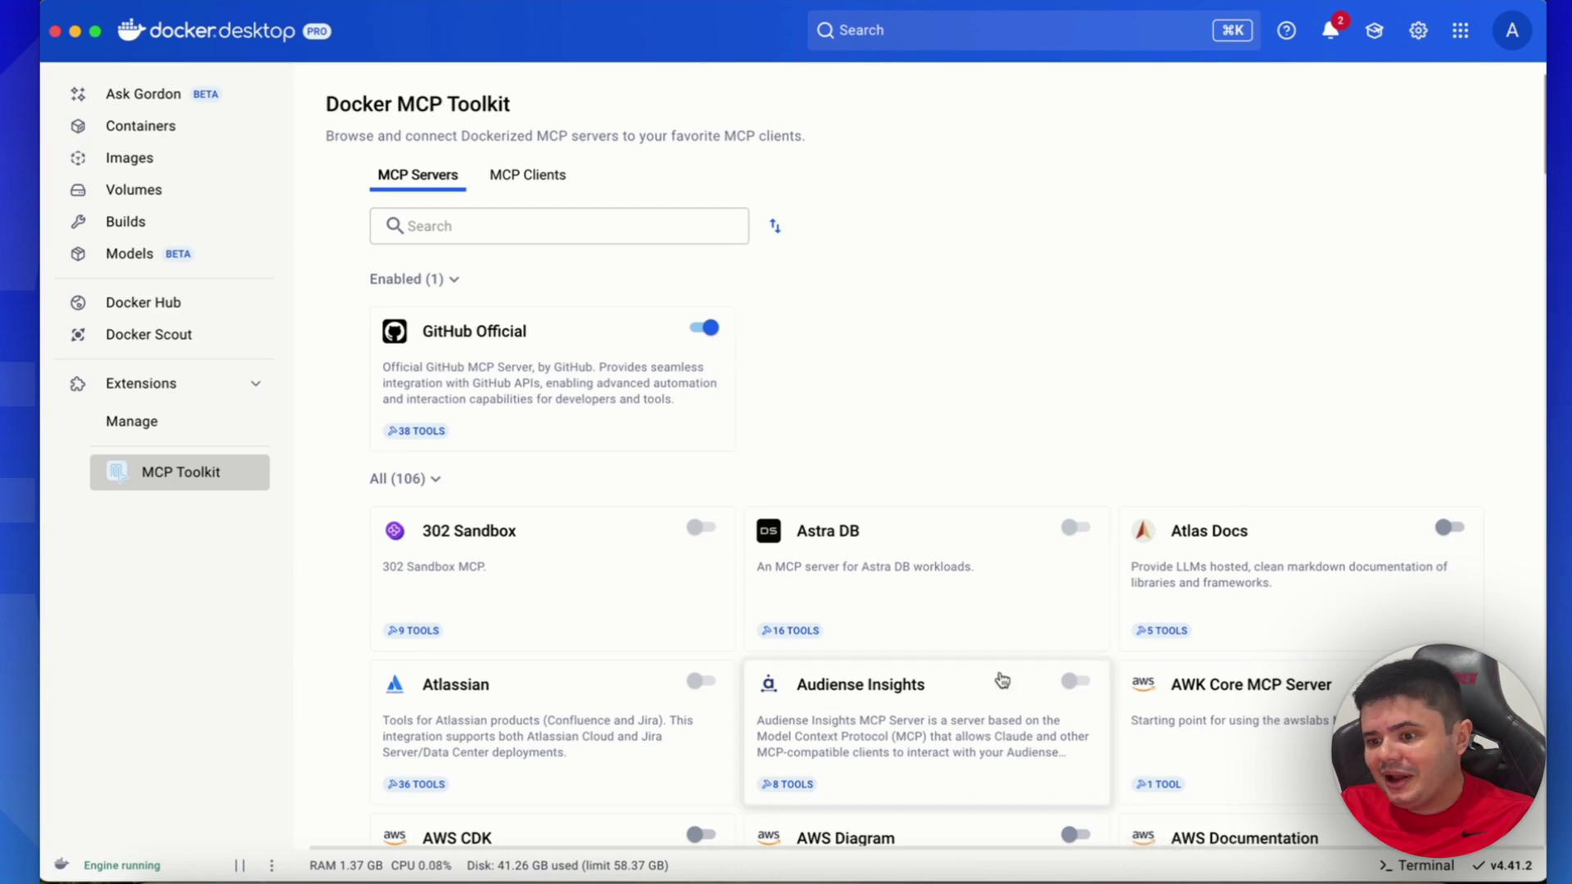
scroll(1000, 655, down, 7)
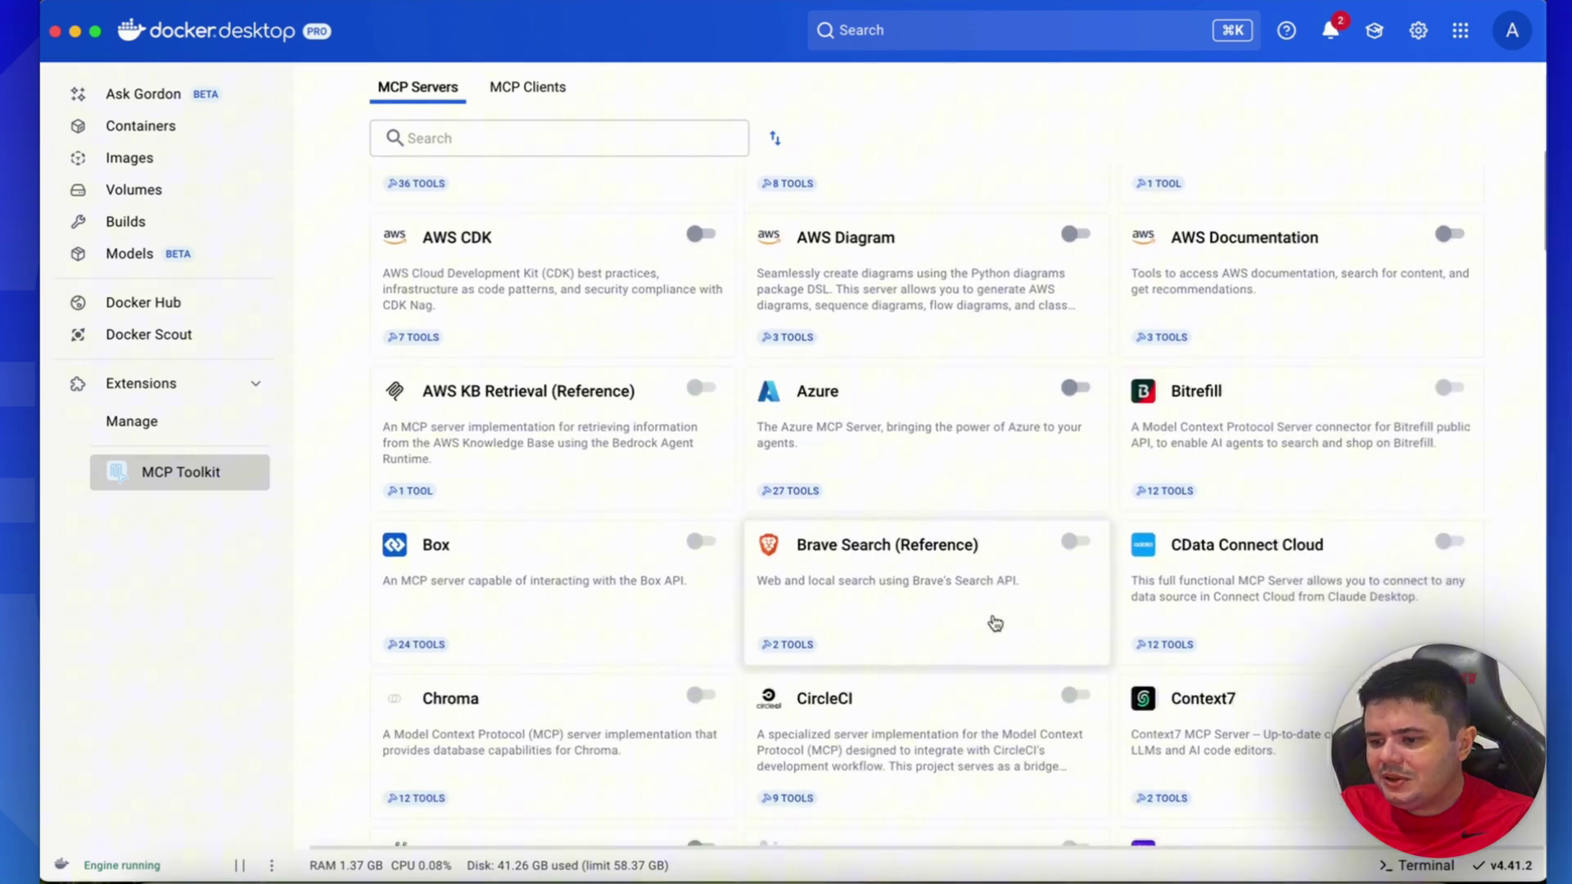
scroll(996, 624, down, 9)
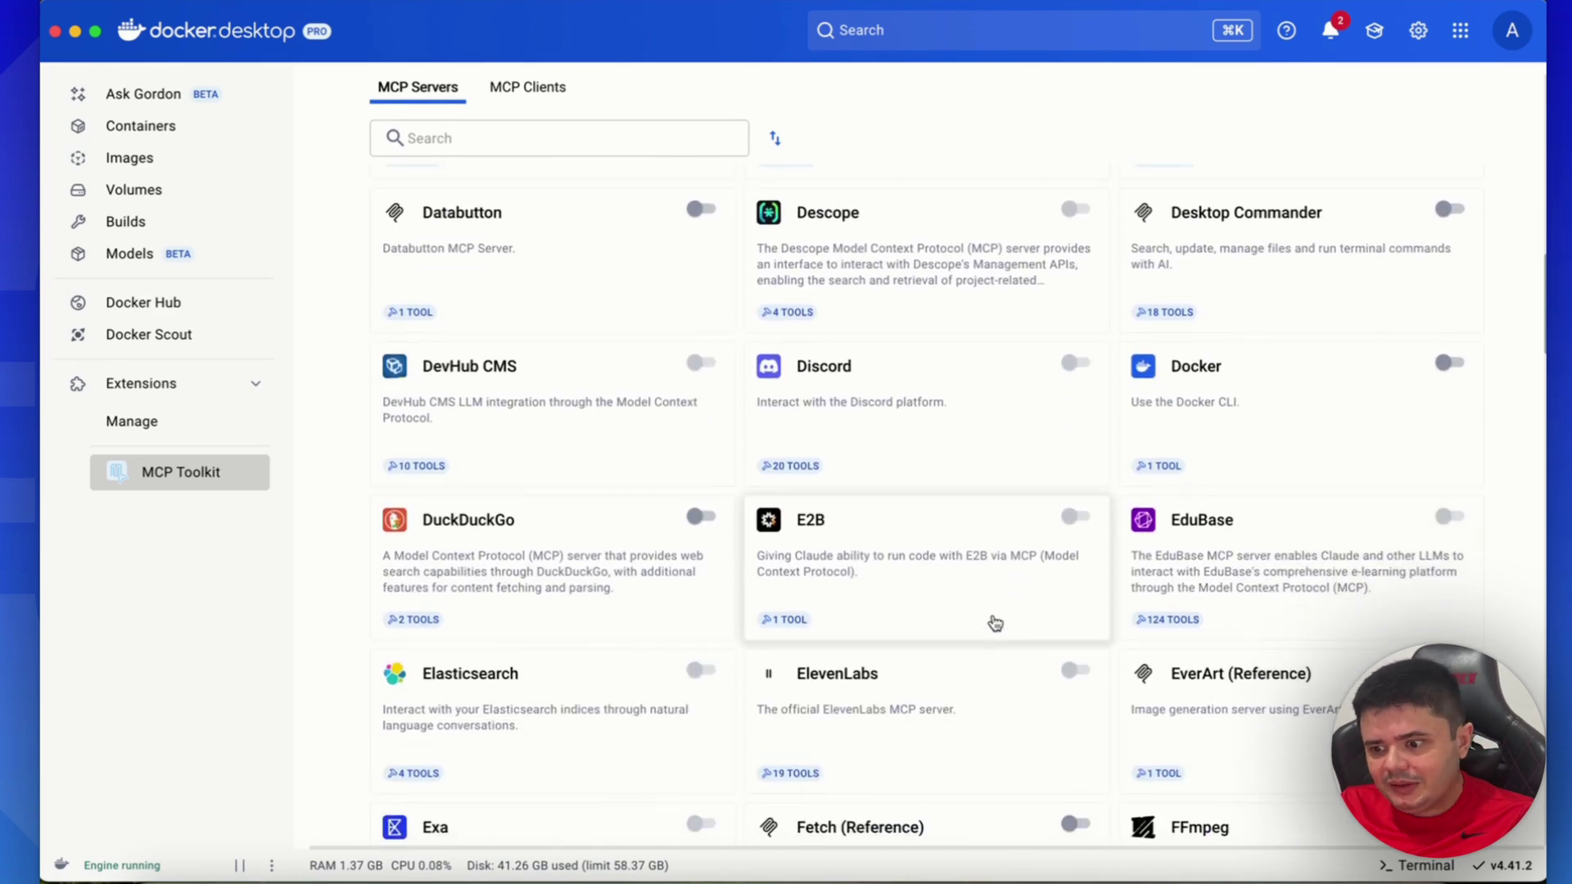
scroll(996, 624, down, 5)
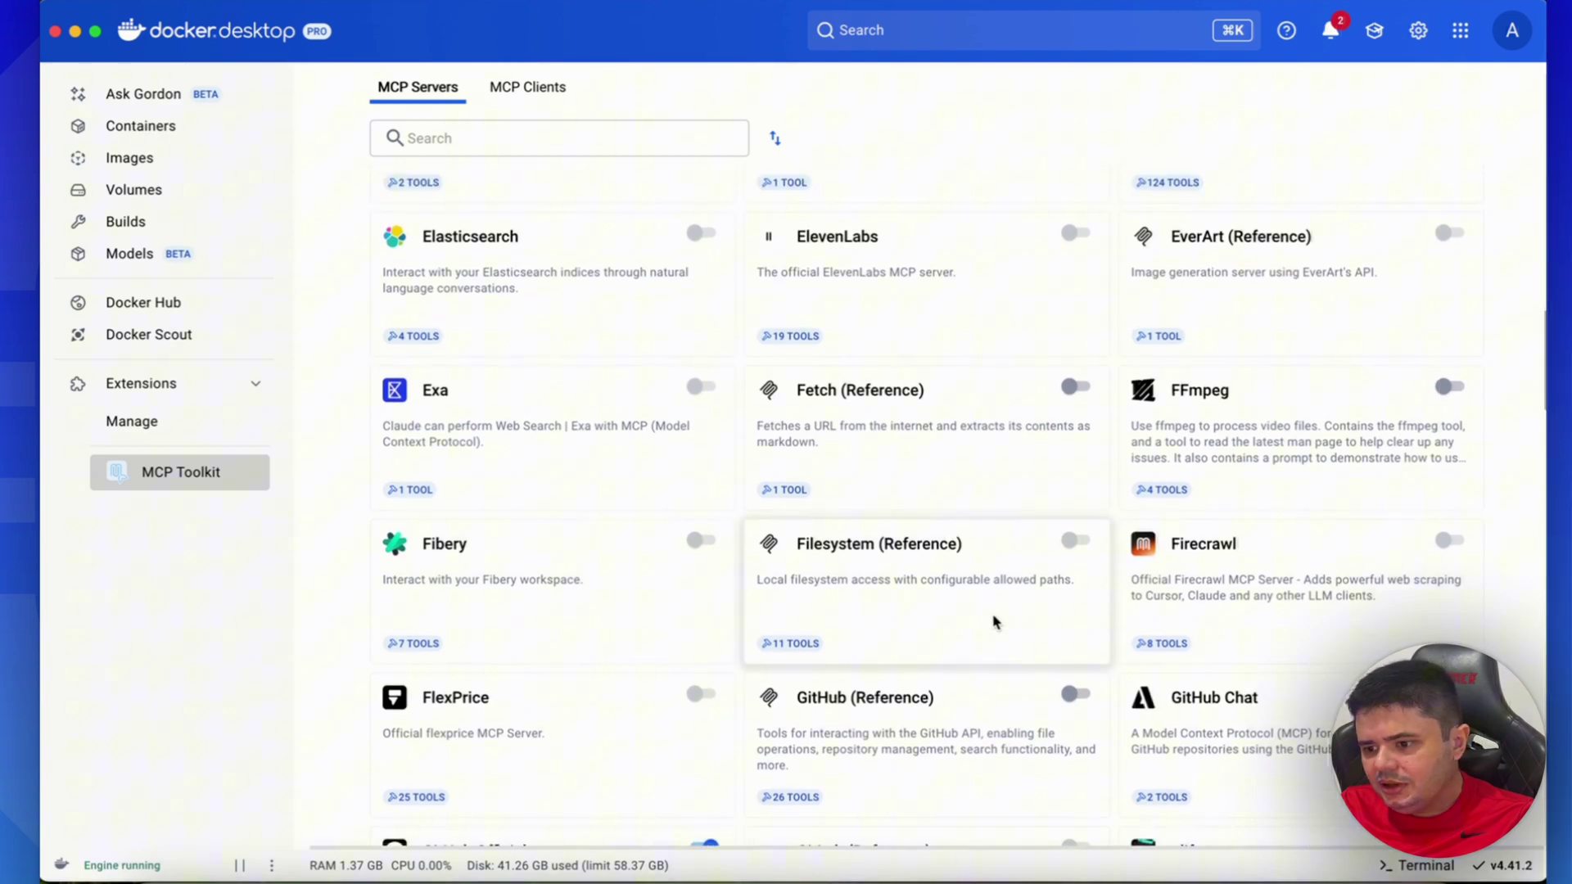
click(1204, 430)
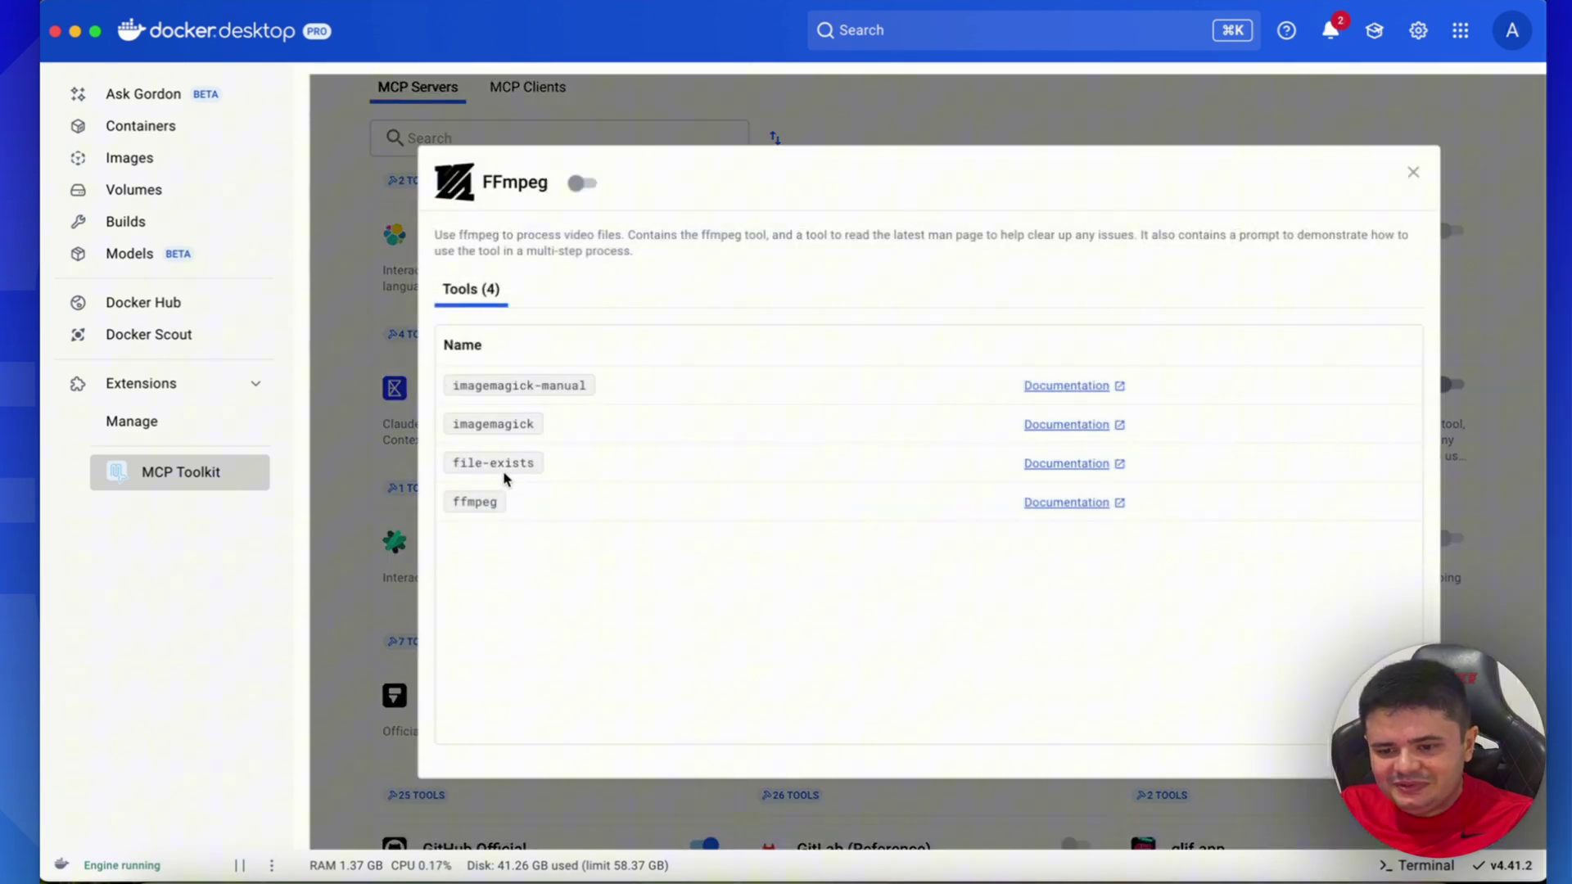
key(Escape)
scroll(916, 414, up, 1)
scroll(919, 412, up, 3)
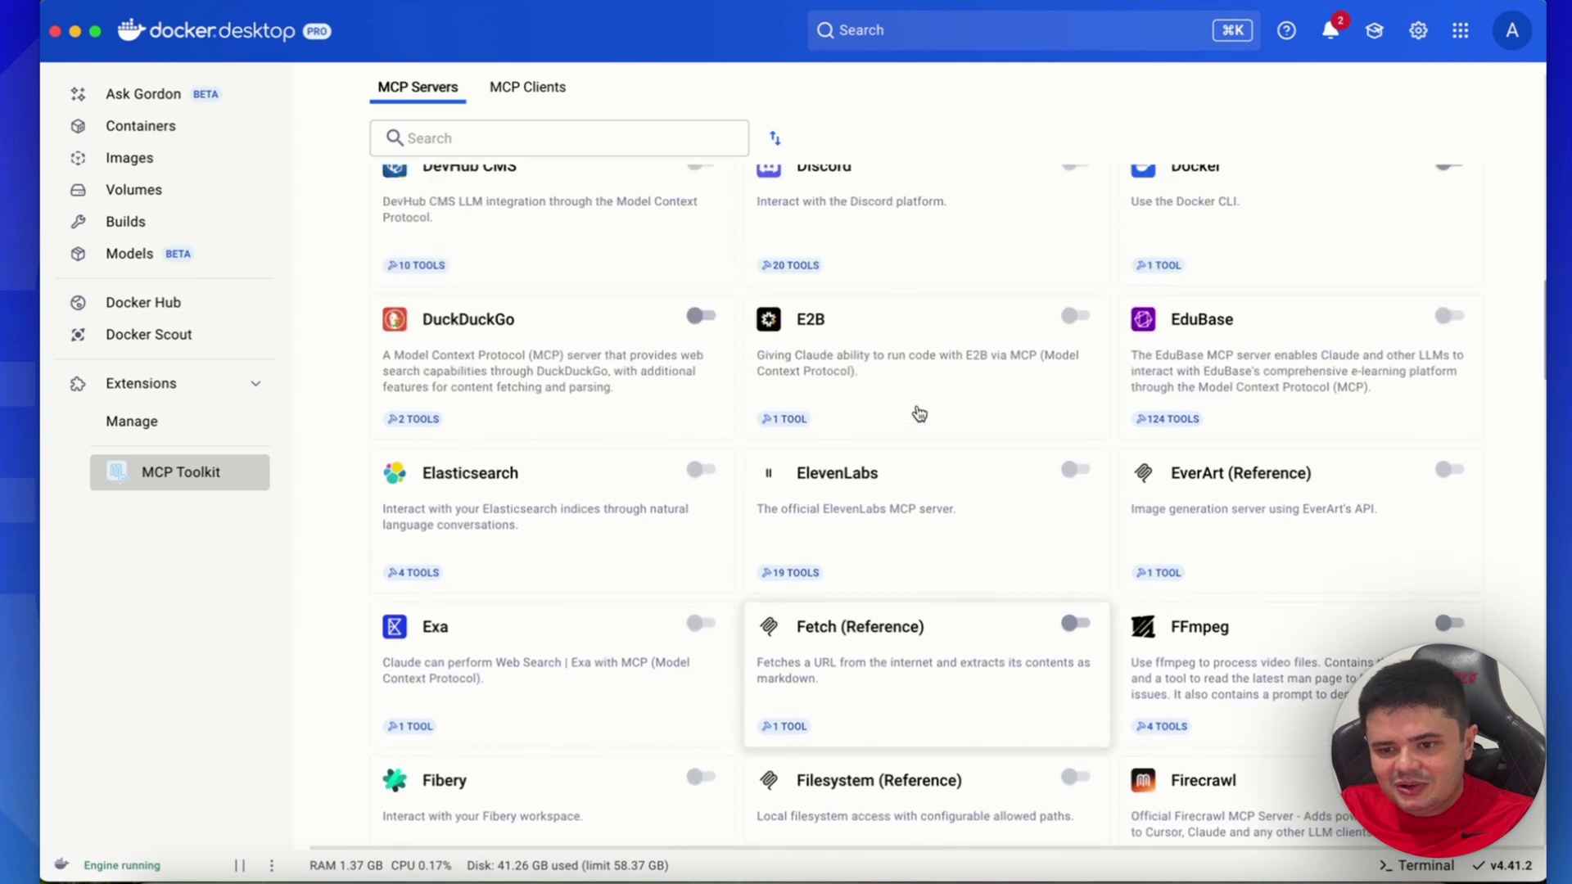
- Inspect the Elasticsearch server's required configuration fields, tools and get_mappings documentation link, then close its details
click(536, 519)
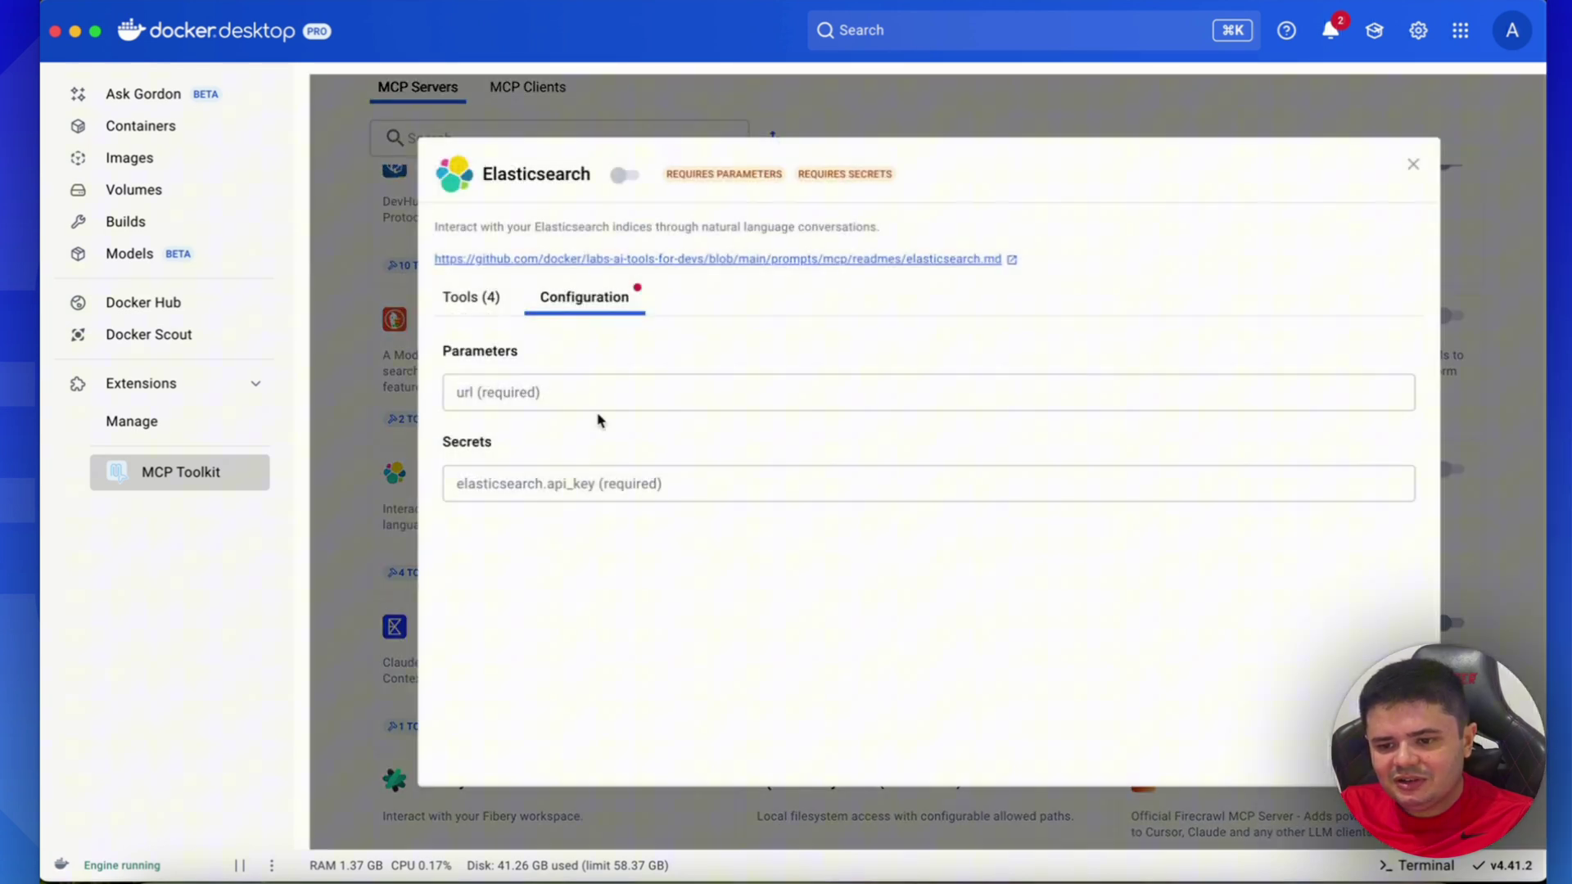
click(528, 389)
click(573, 483)
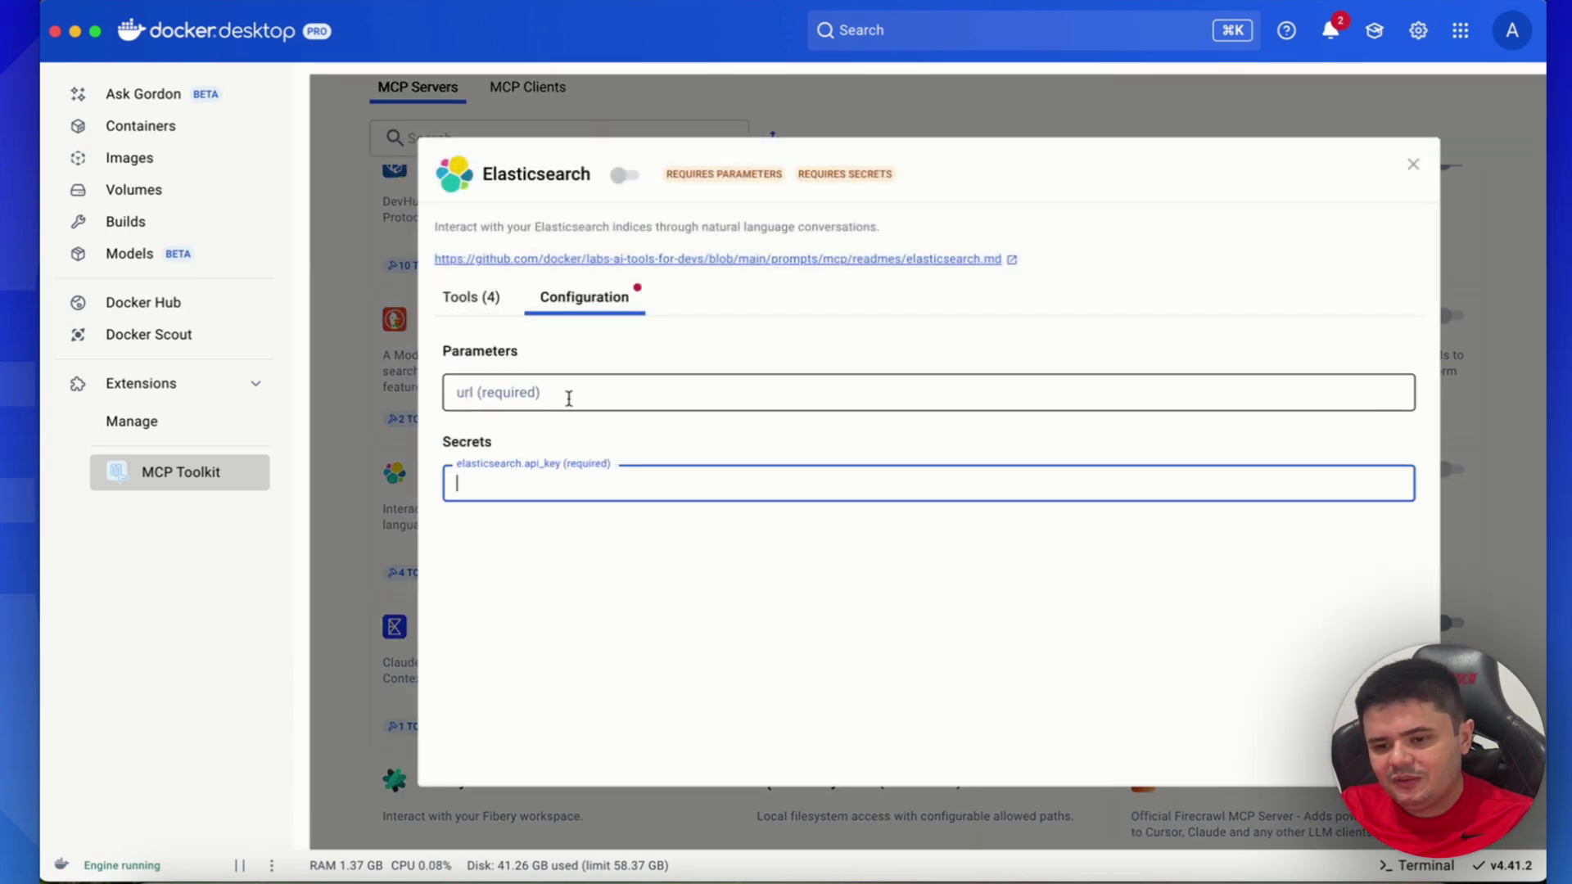
click(568, 393)
click(470, 296)
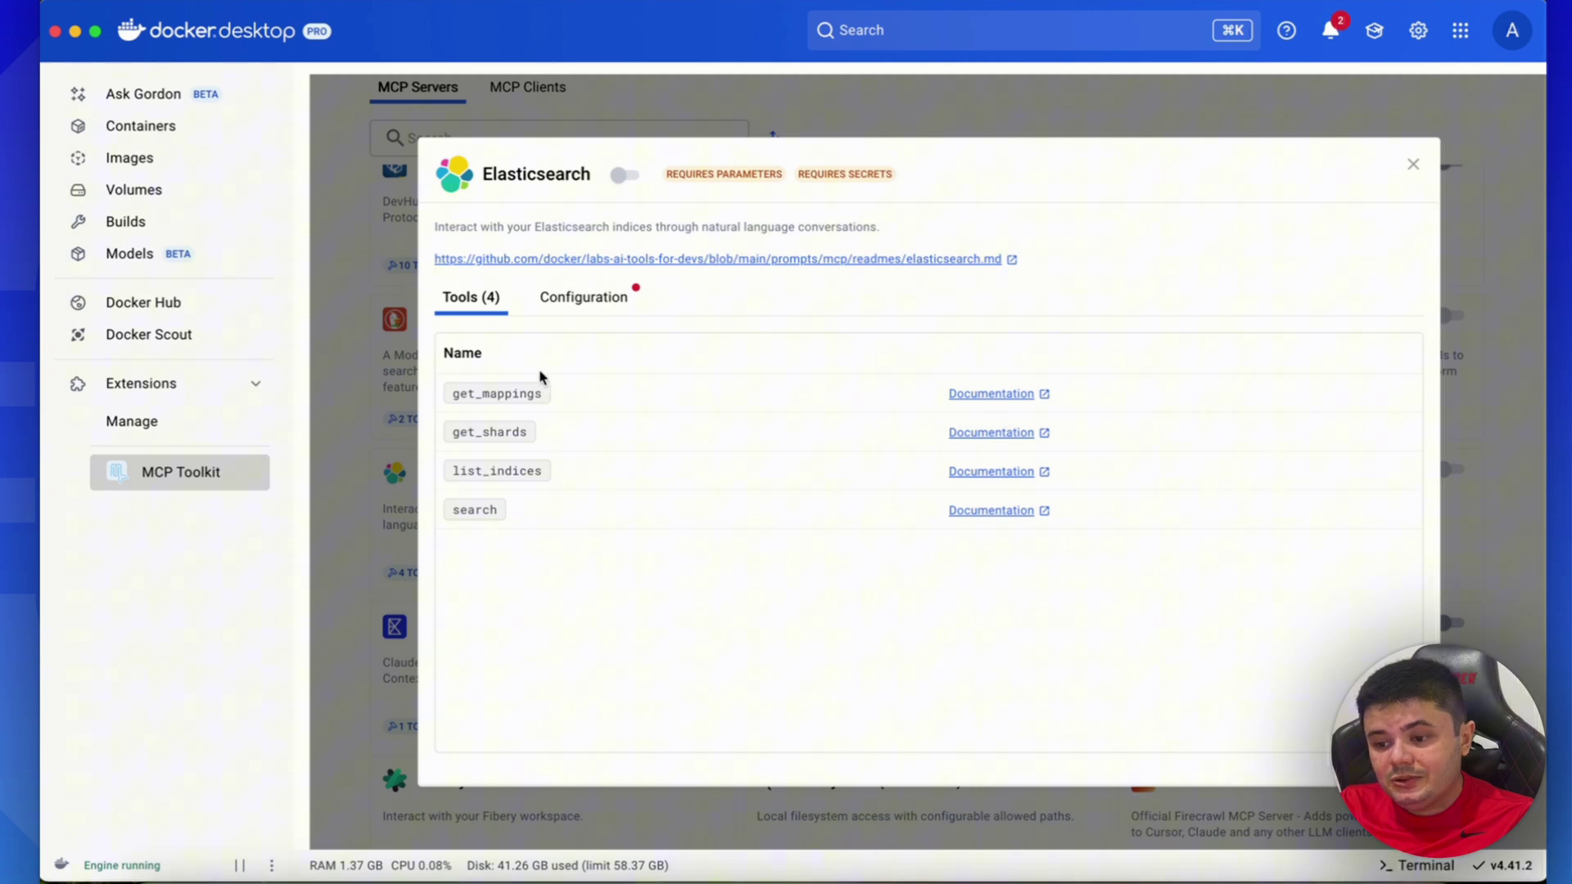
click(975, 397)
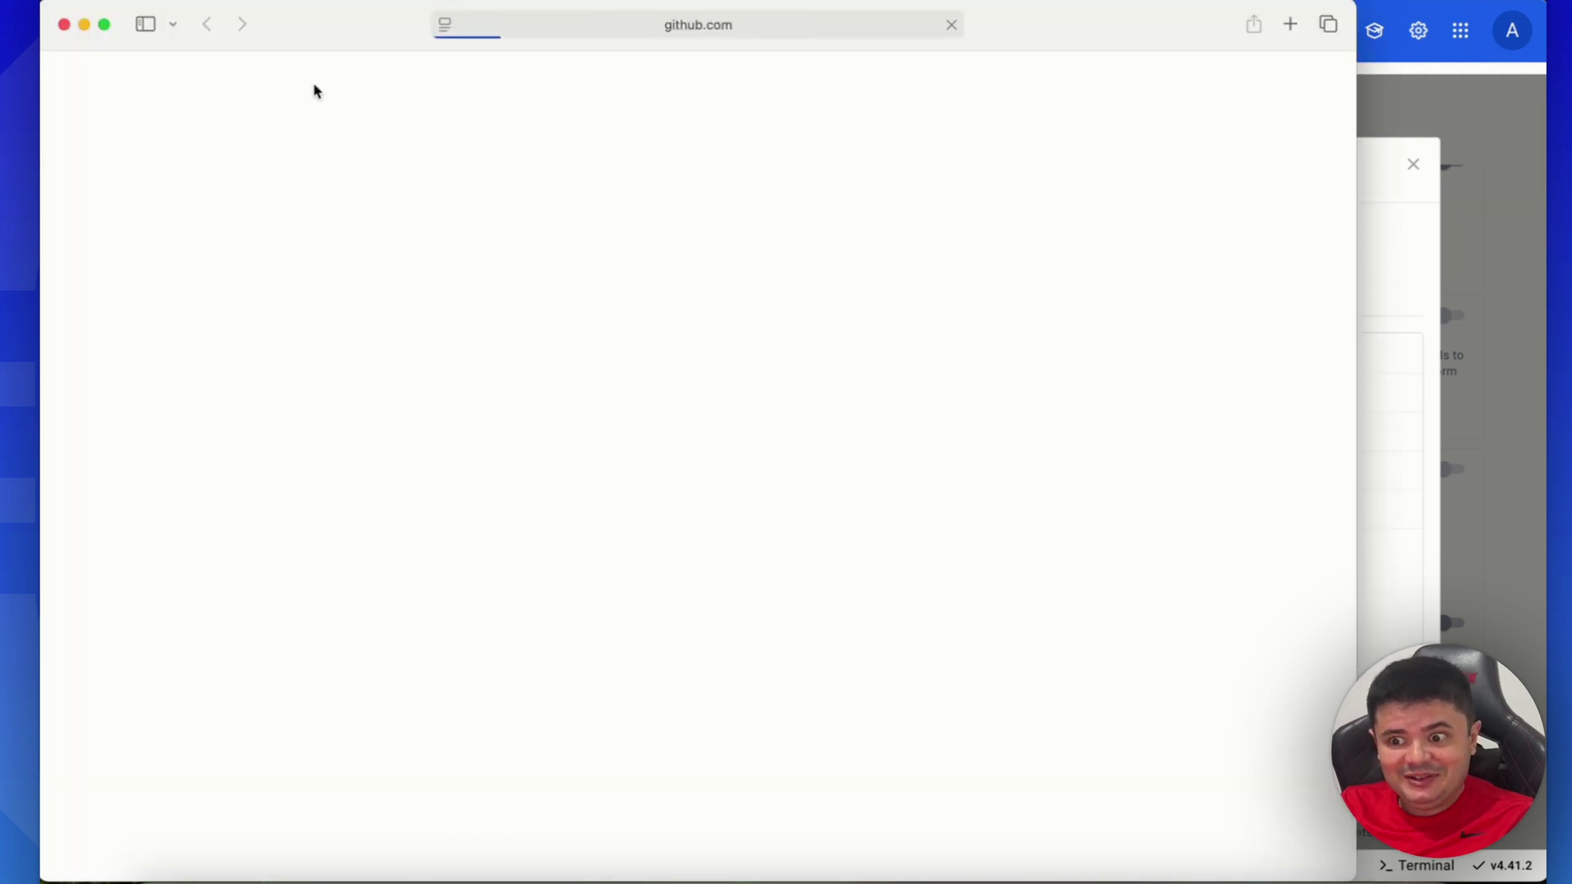
click(64, 25)
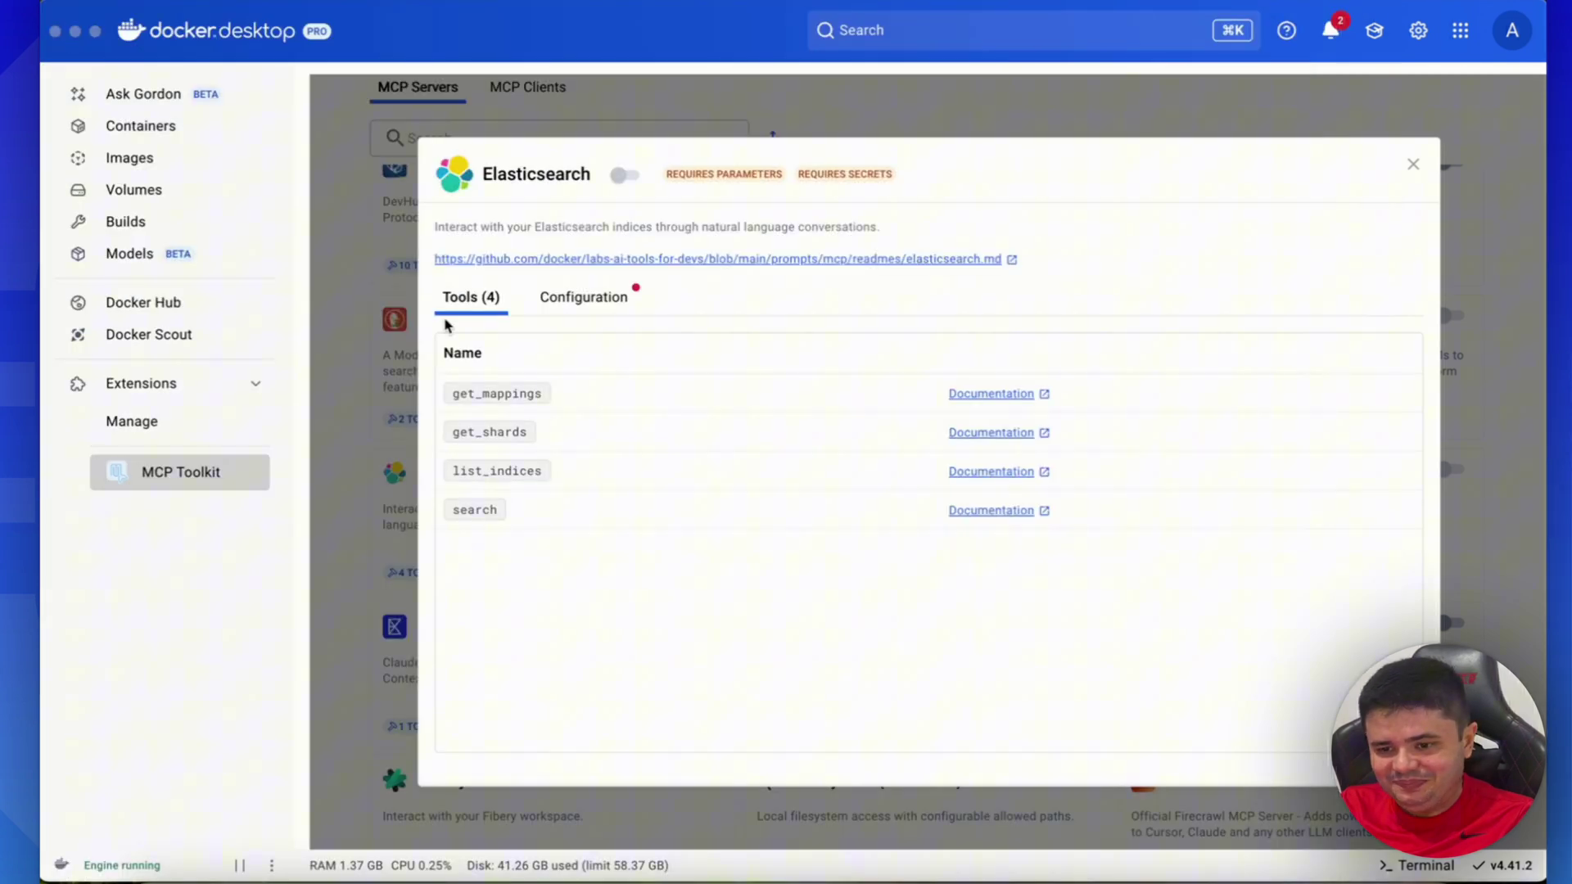
click(846, 122)
- Browse further through the server catalog and inspect the configuration and tools of the PostgreSQL readonly (Reference) server
scroll(793, 515, down, 6)
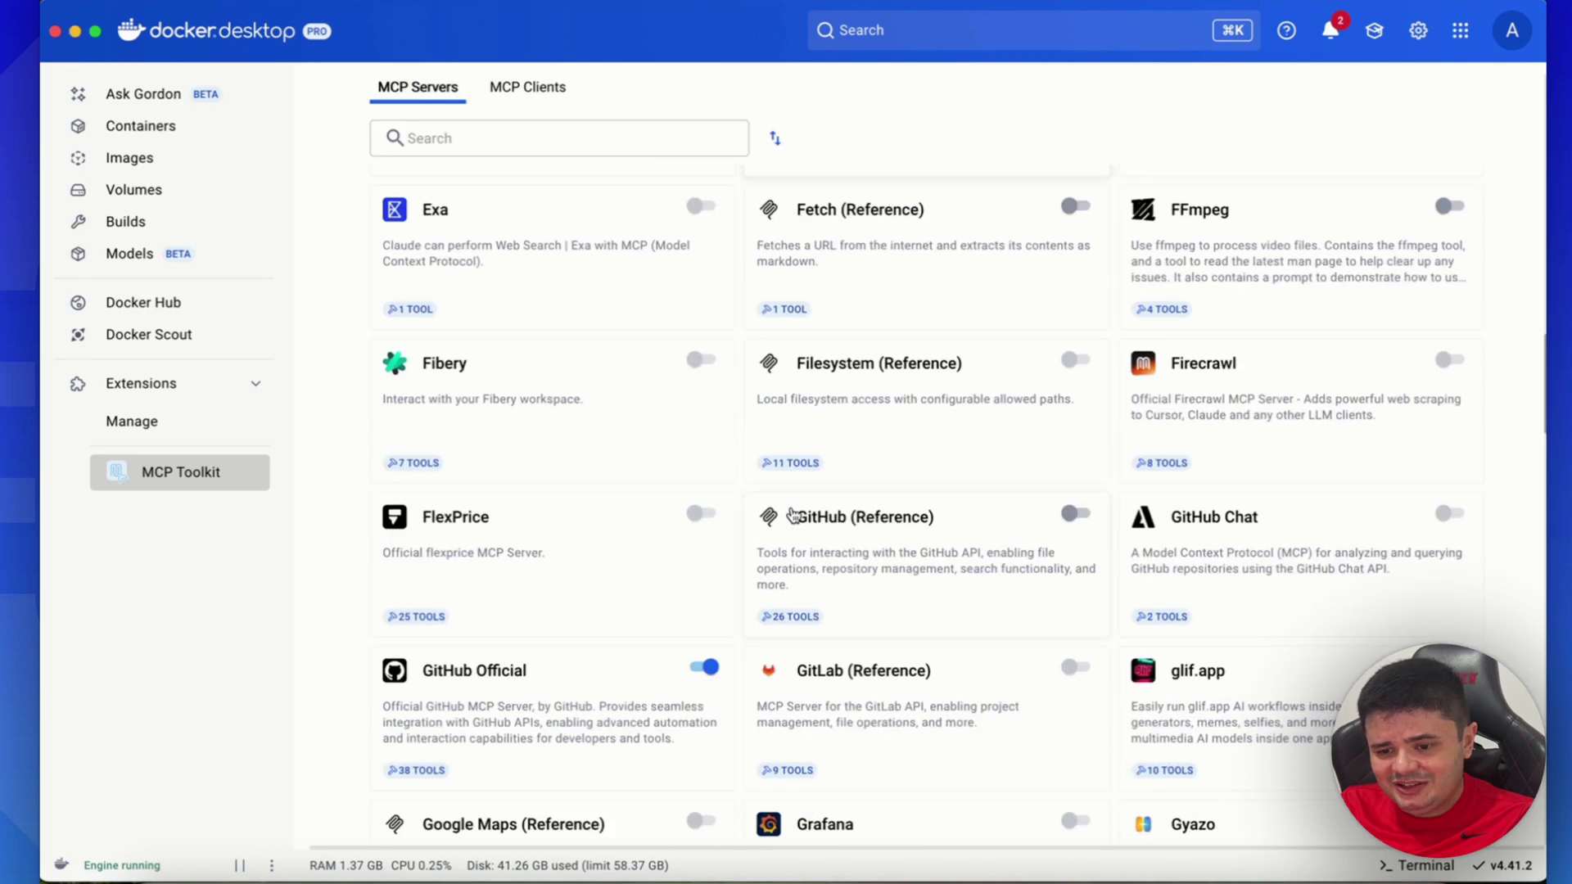
scroll(793, 516, down, 5)
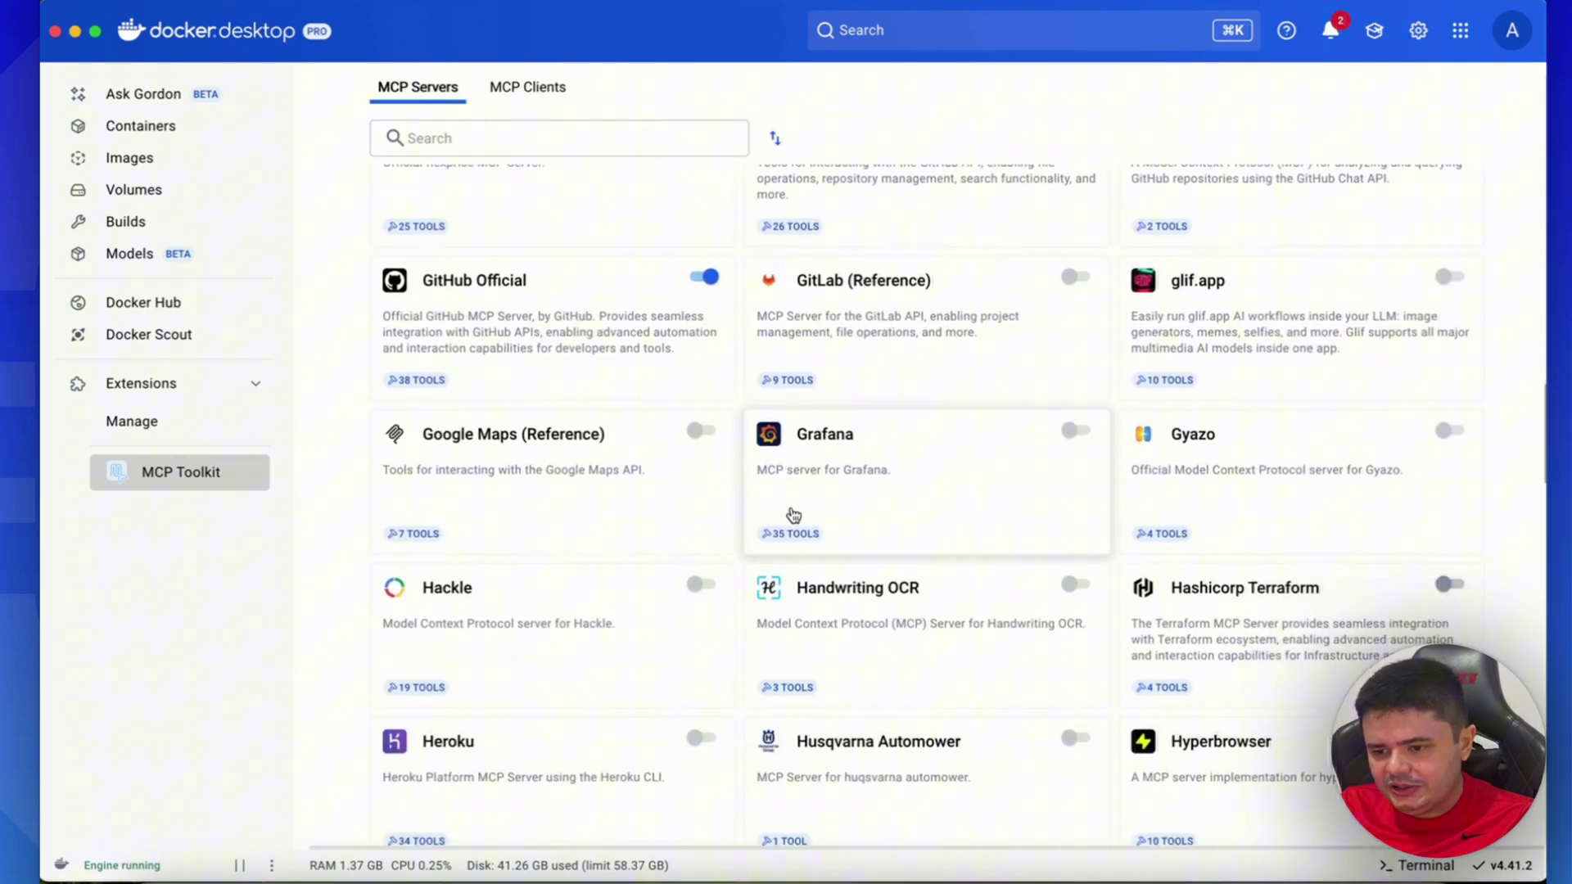
scroll(849, 513, down, 8)
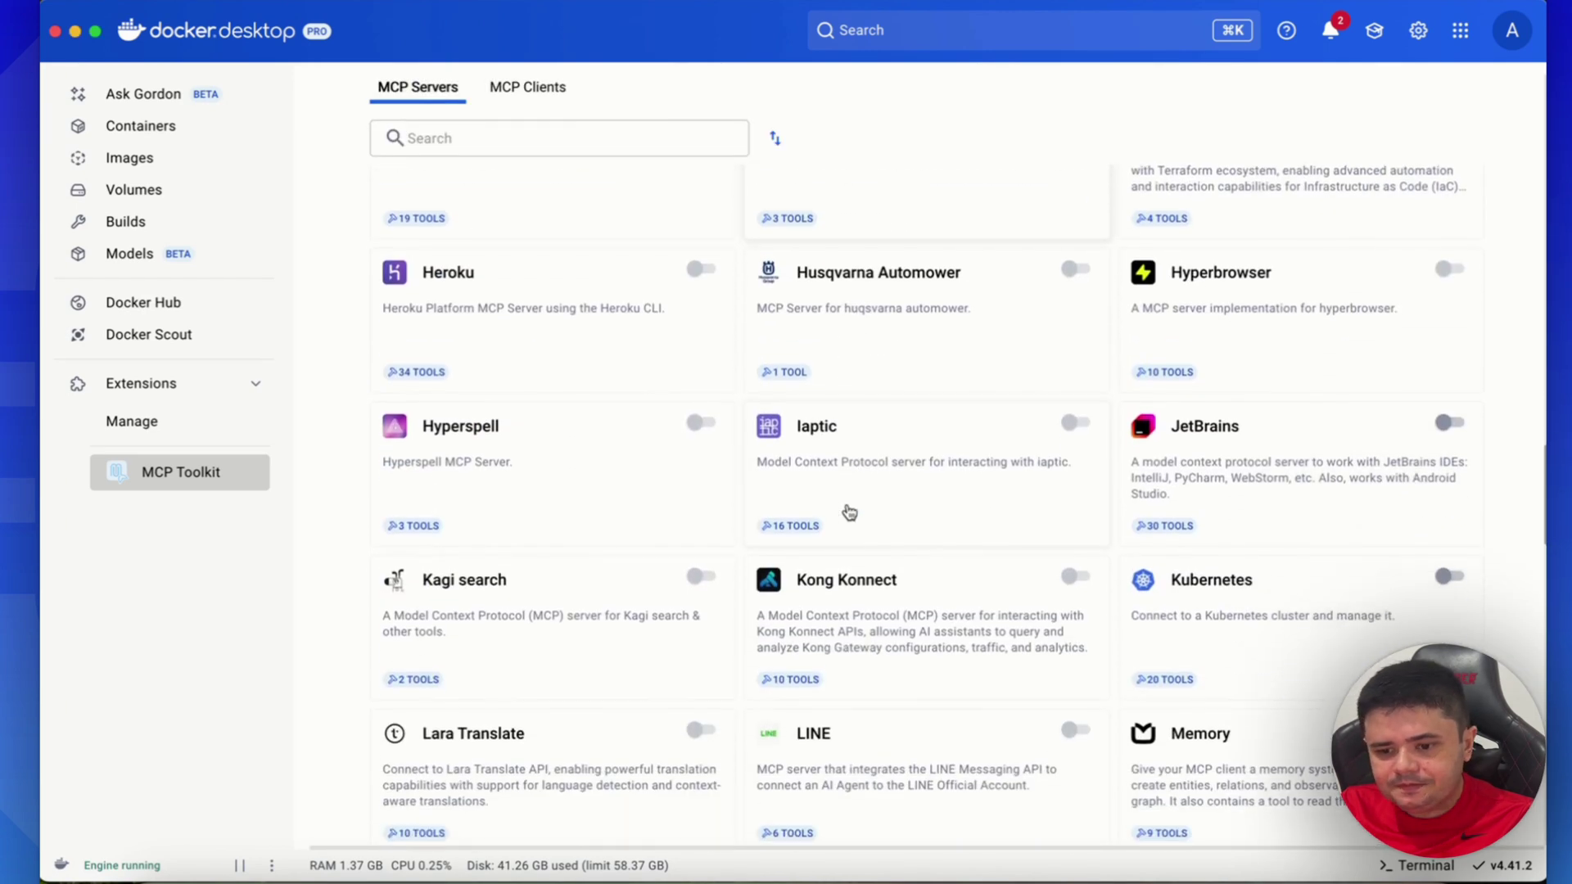
scroll(849, 512, down, 2)
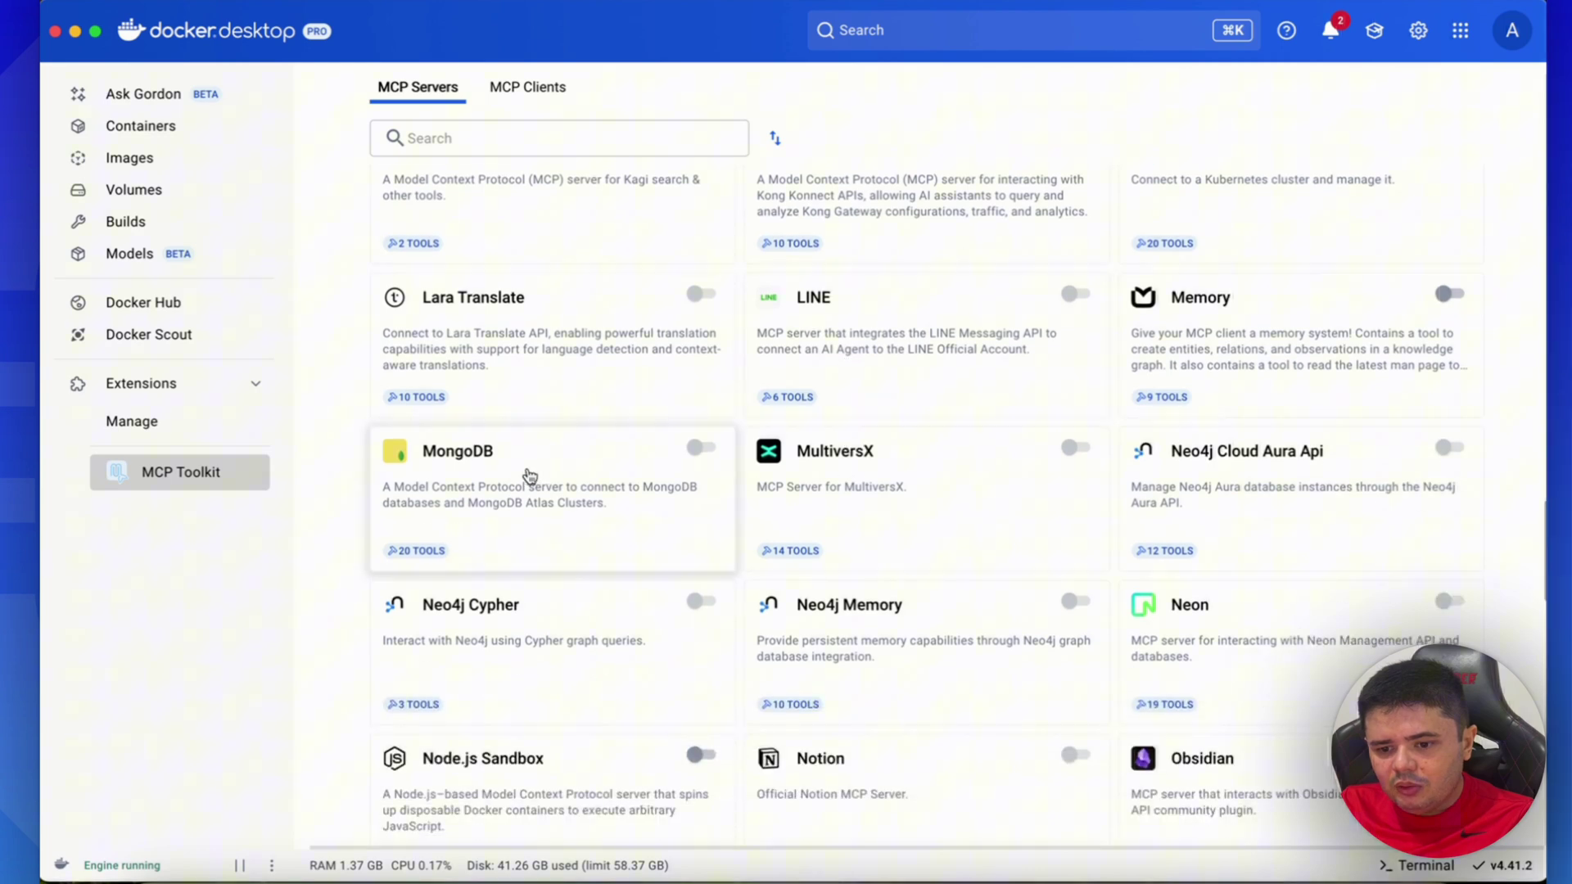
scroll(917, 480, down, 1)
scroll(917, 480, down, 12)
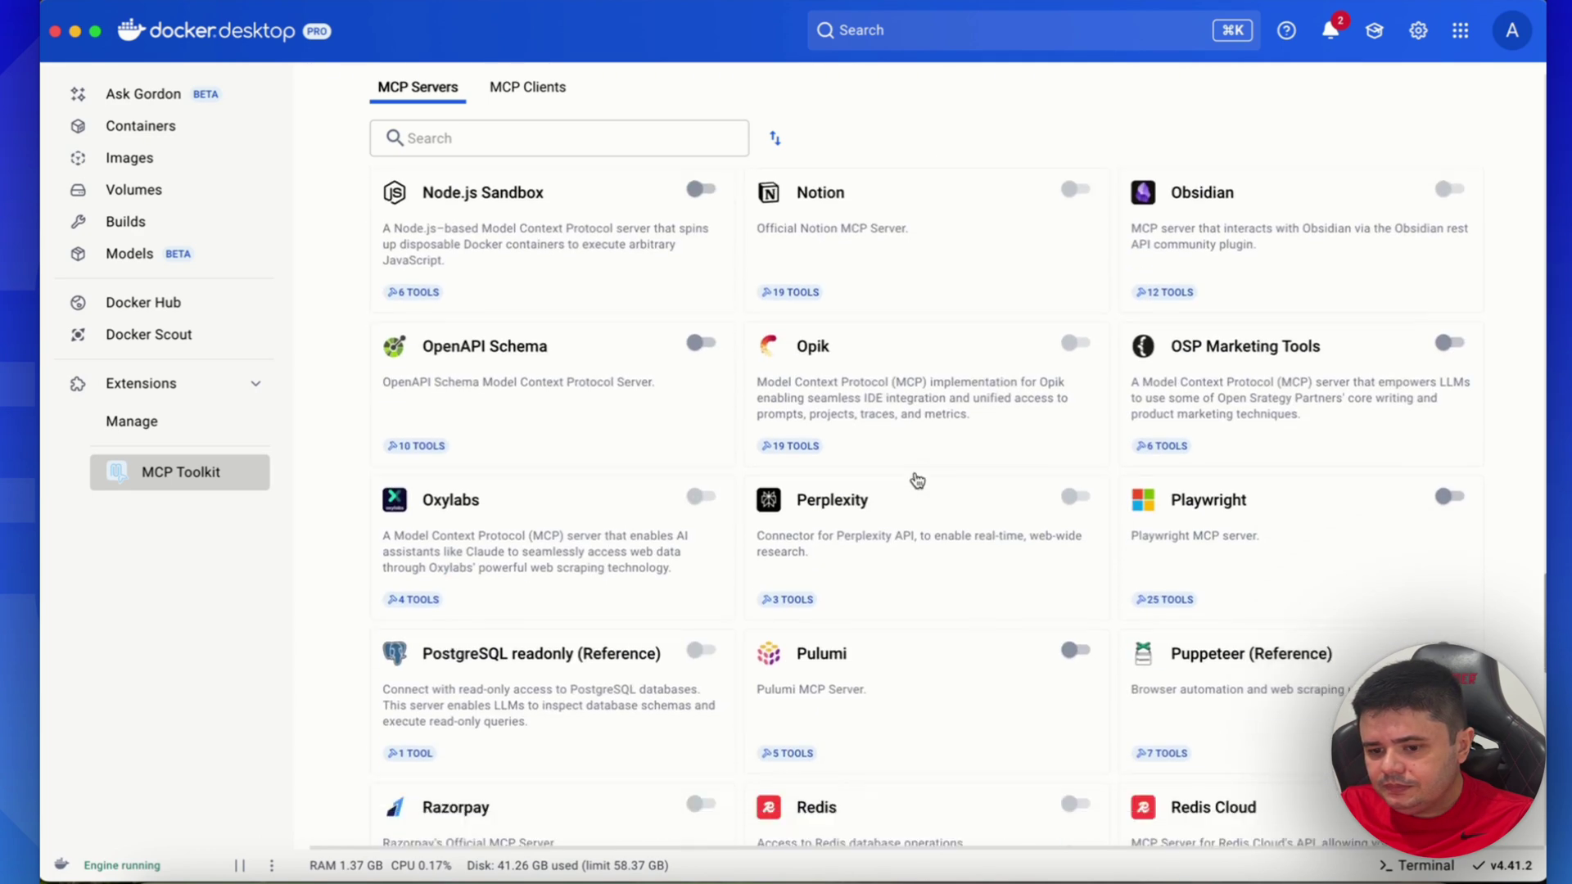
scroll(917, 479, up, 3)
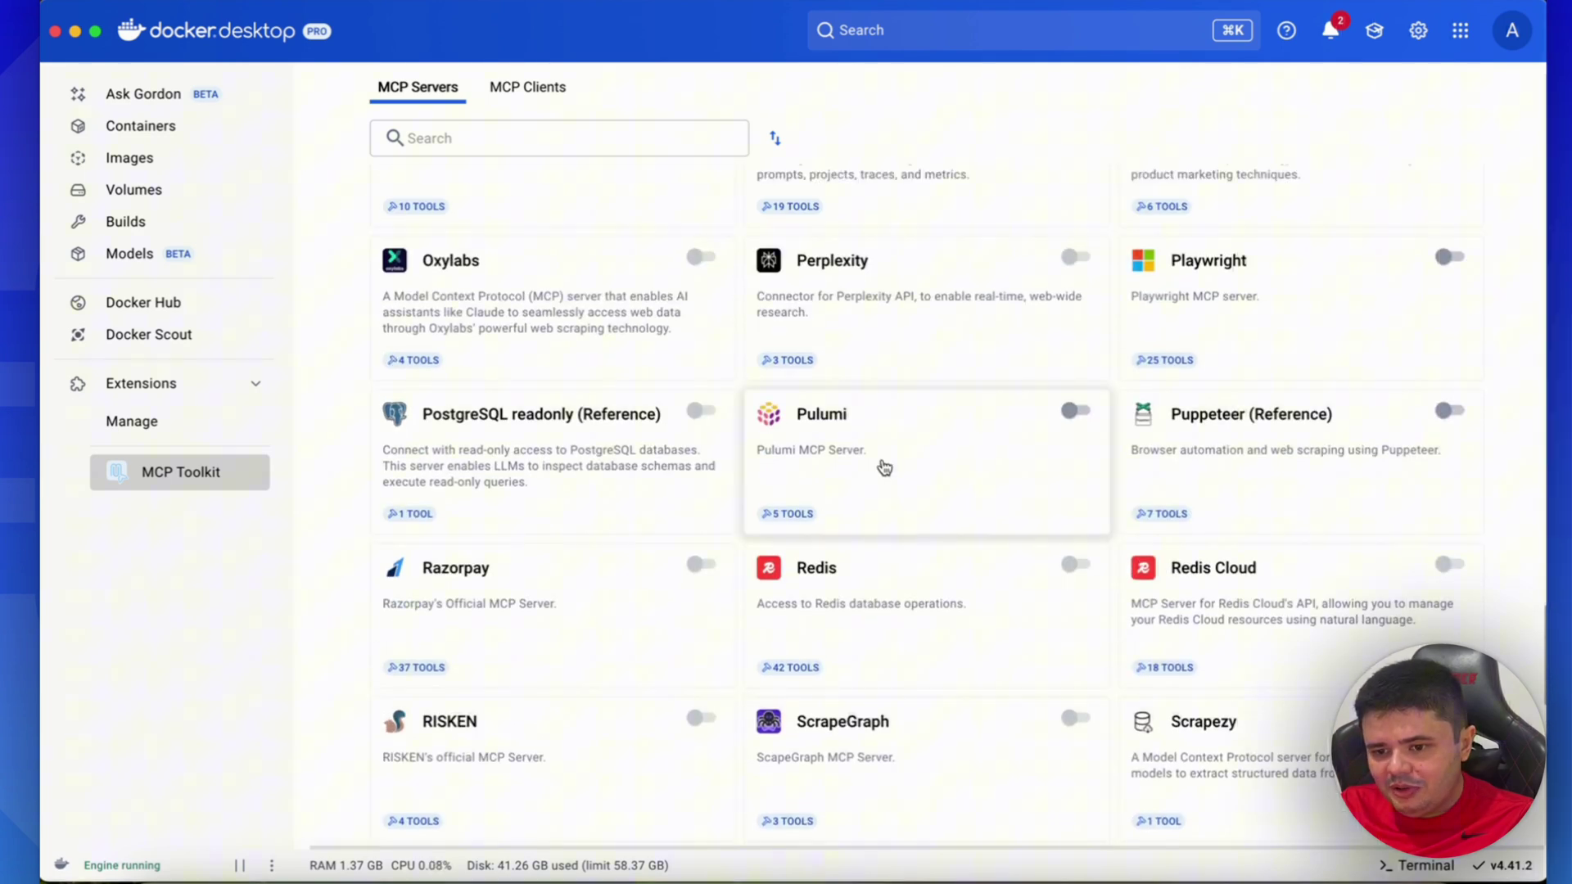
click(531, 455)
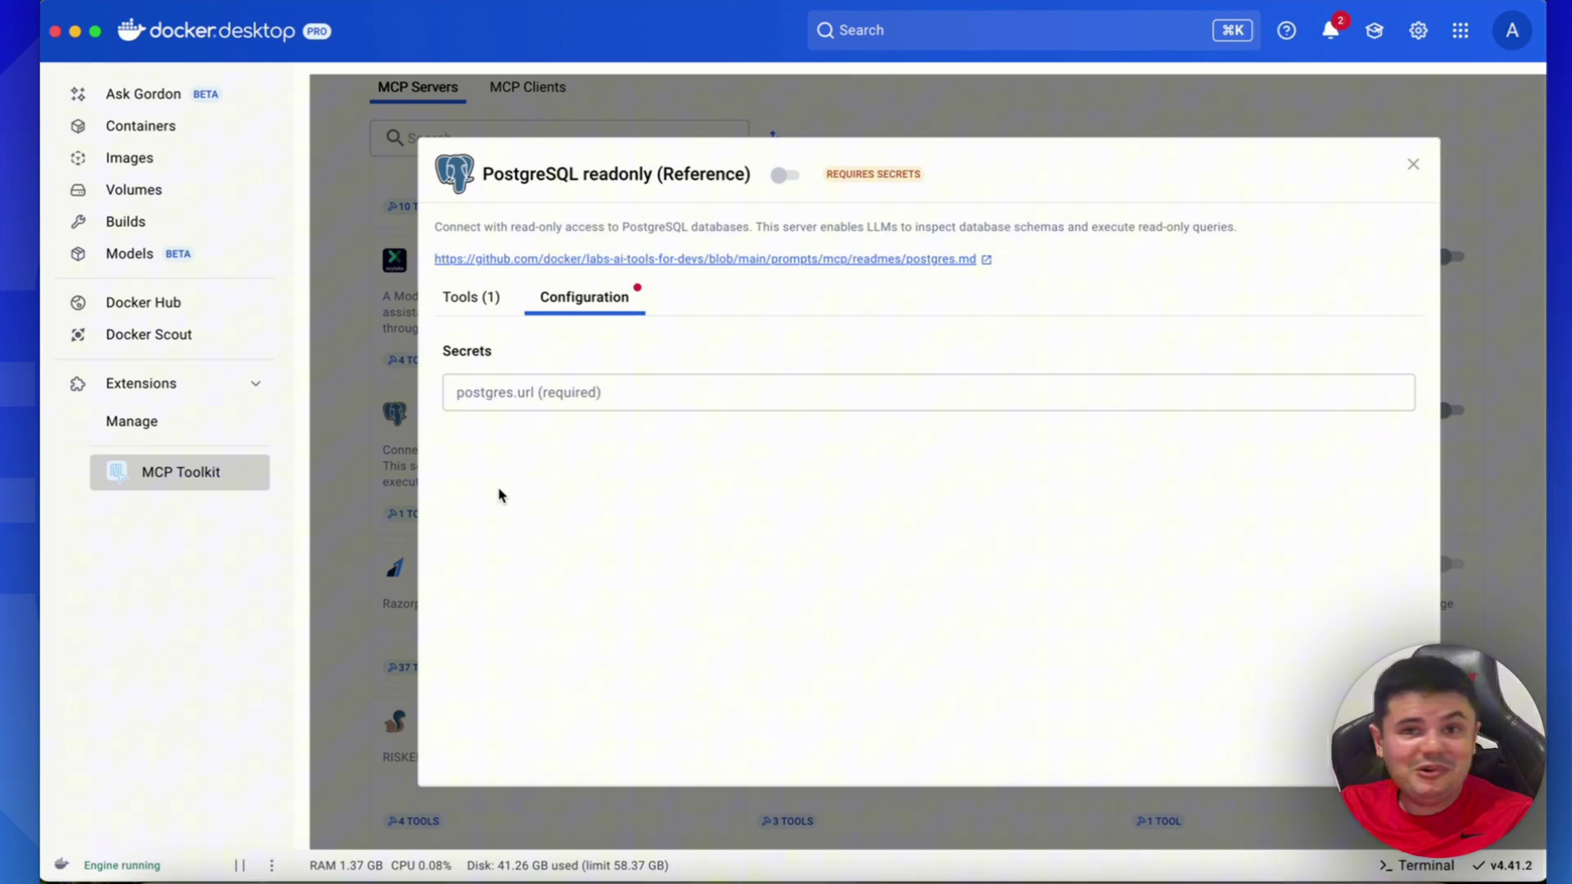
click(500, 313)
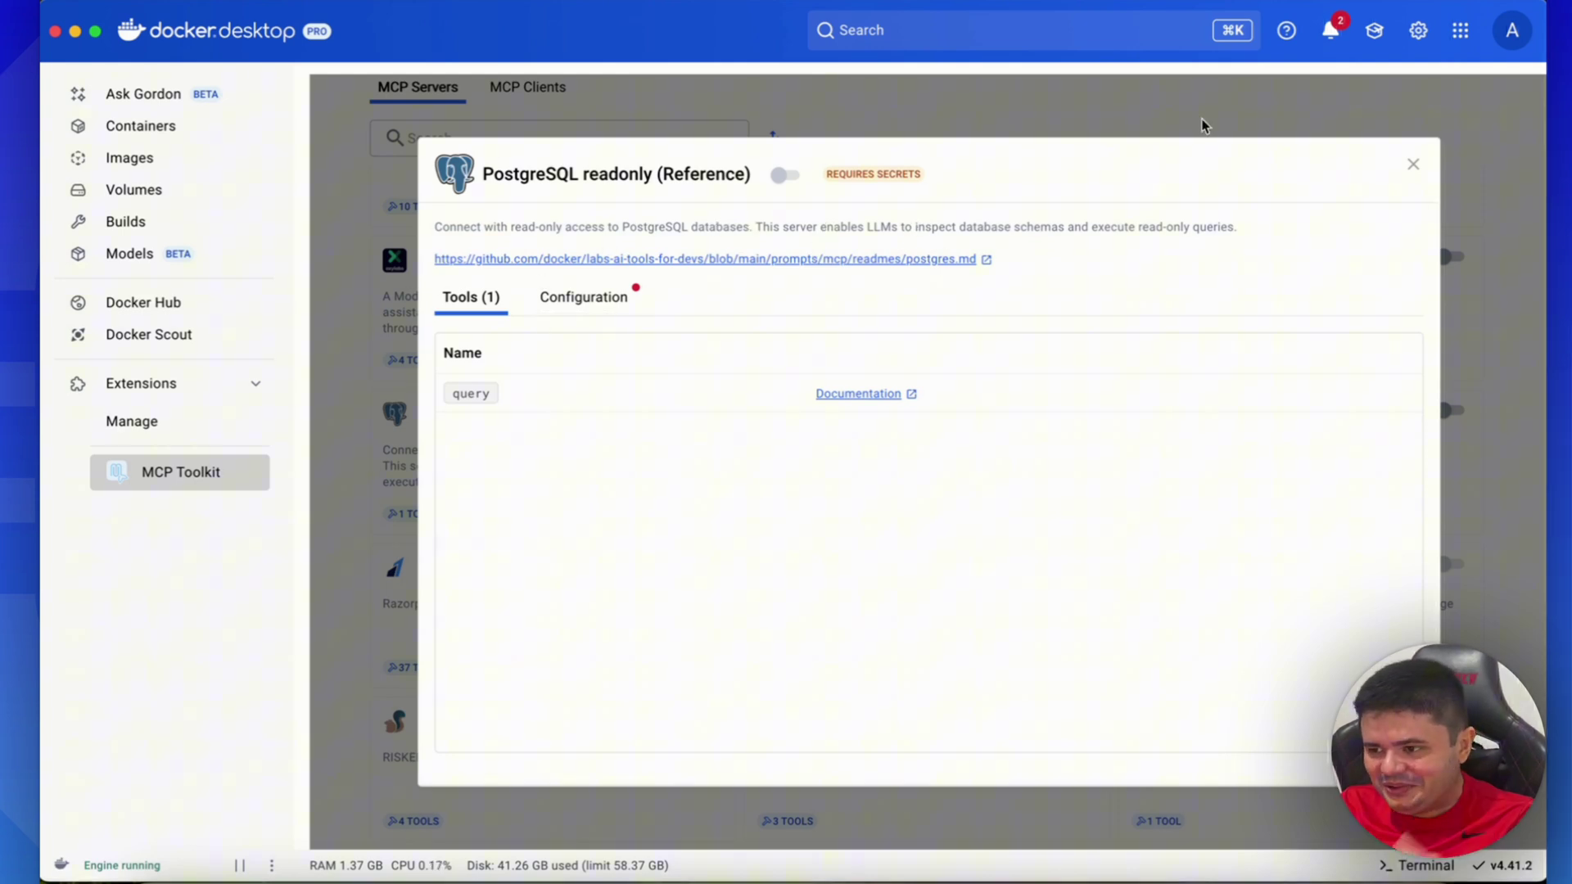
click(1413, 165)
- Browse to the end of the catalog, view the YouTube transcripts server's tools, revisit and minimize Claude, and close the server details
scroll(1008, 661, down, 8)
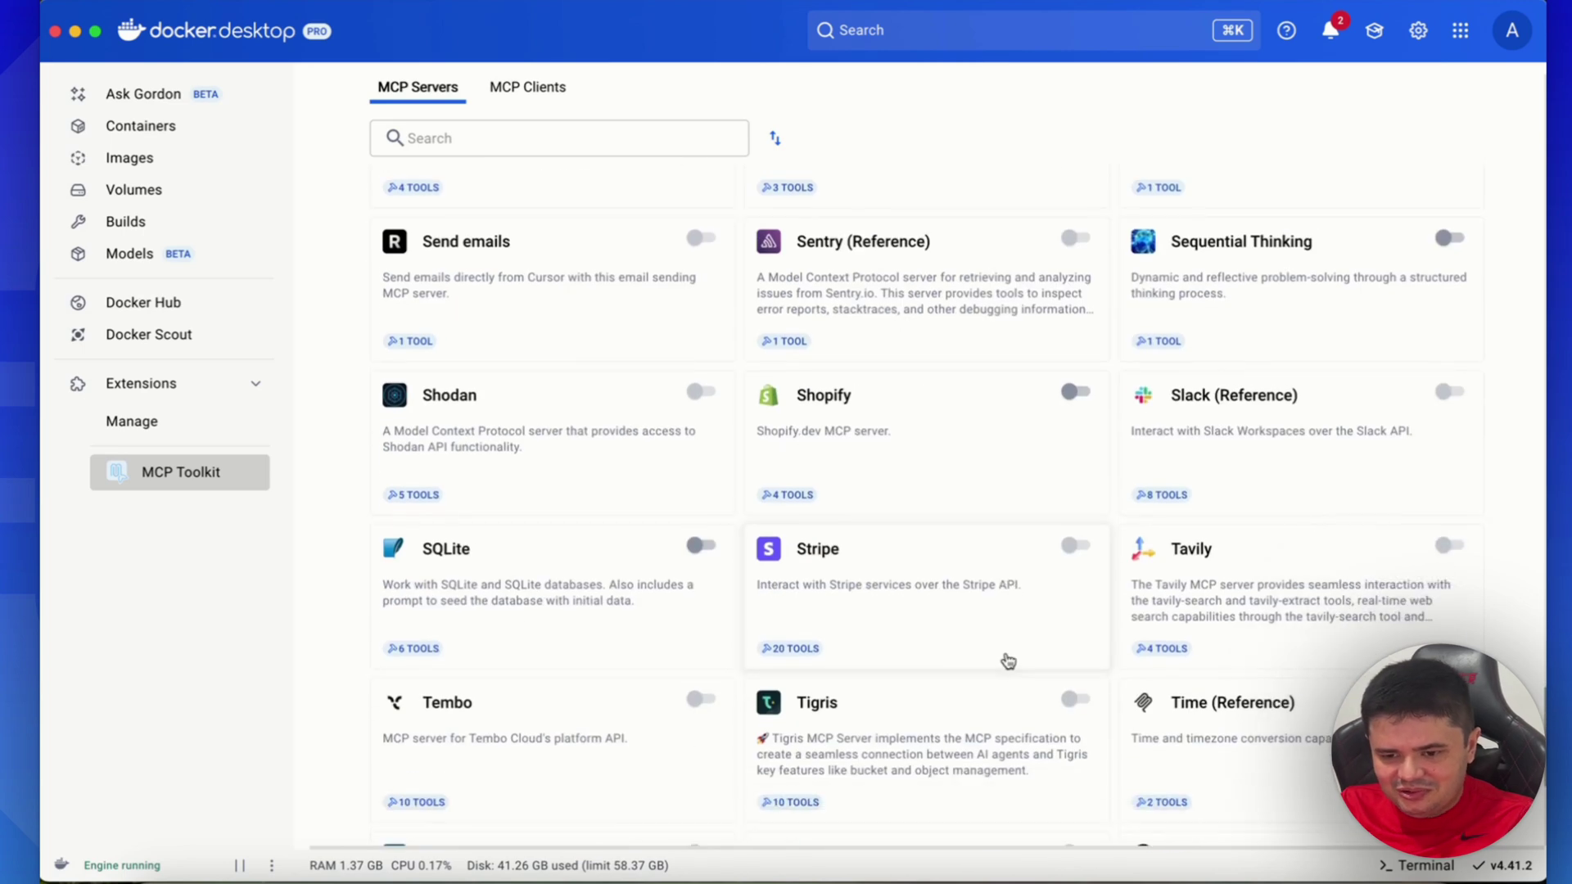
scroll(1008, 662, down, 6)
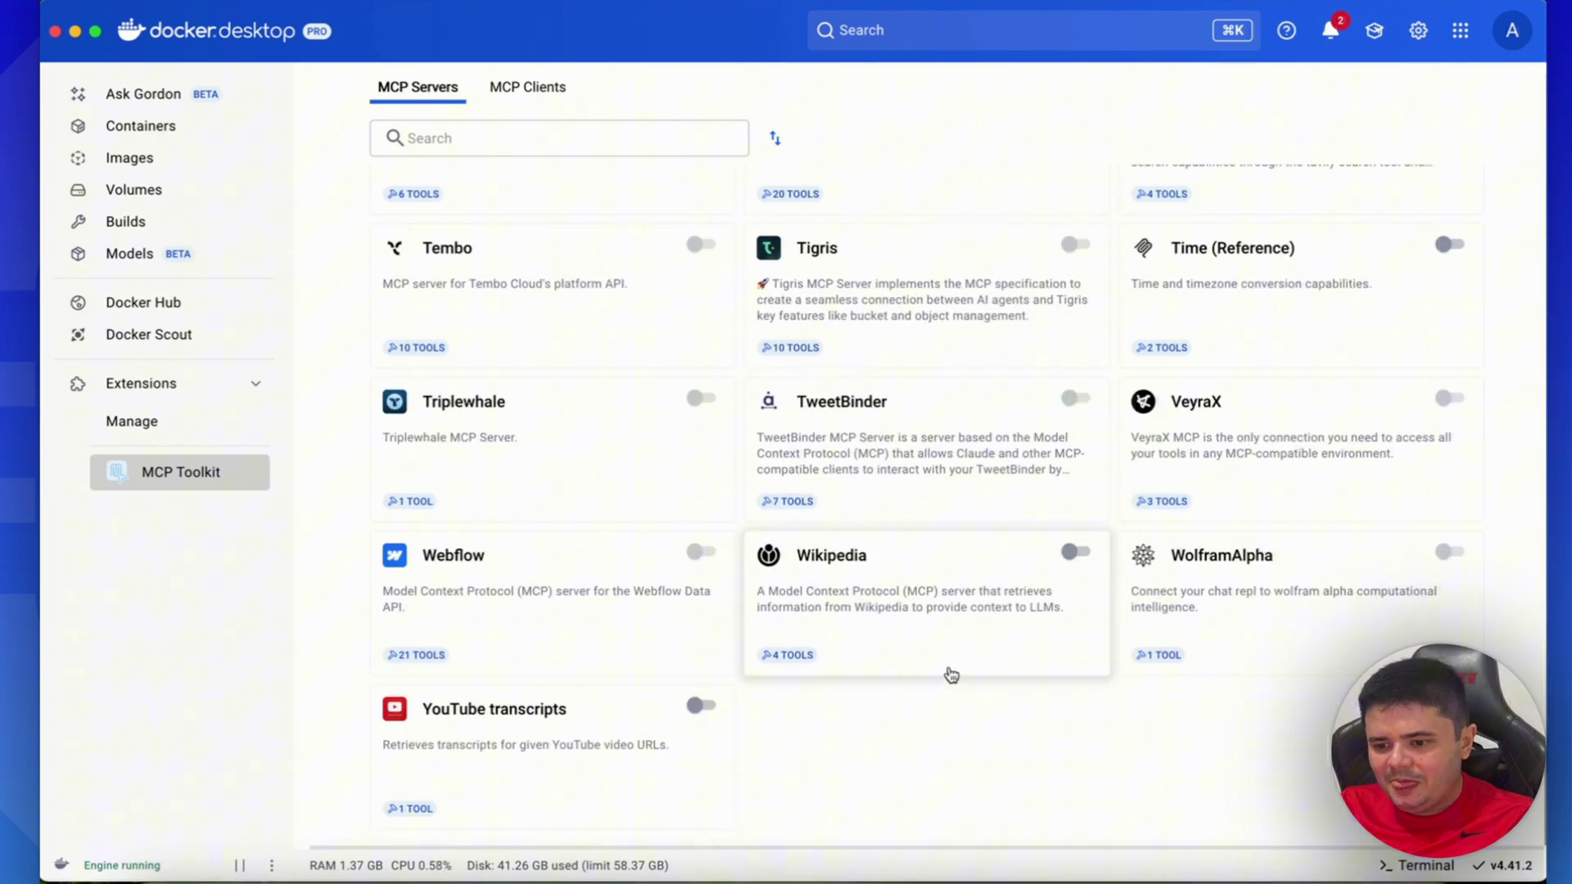
click(546, 738)
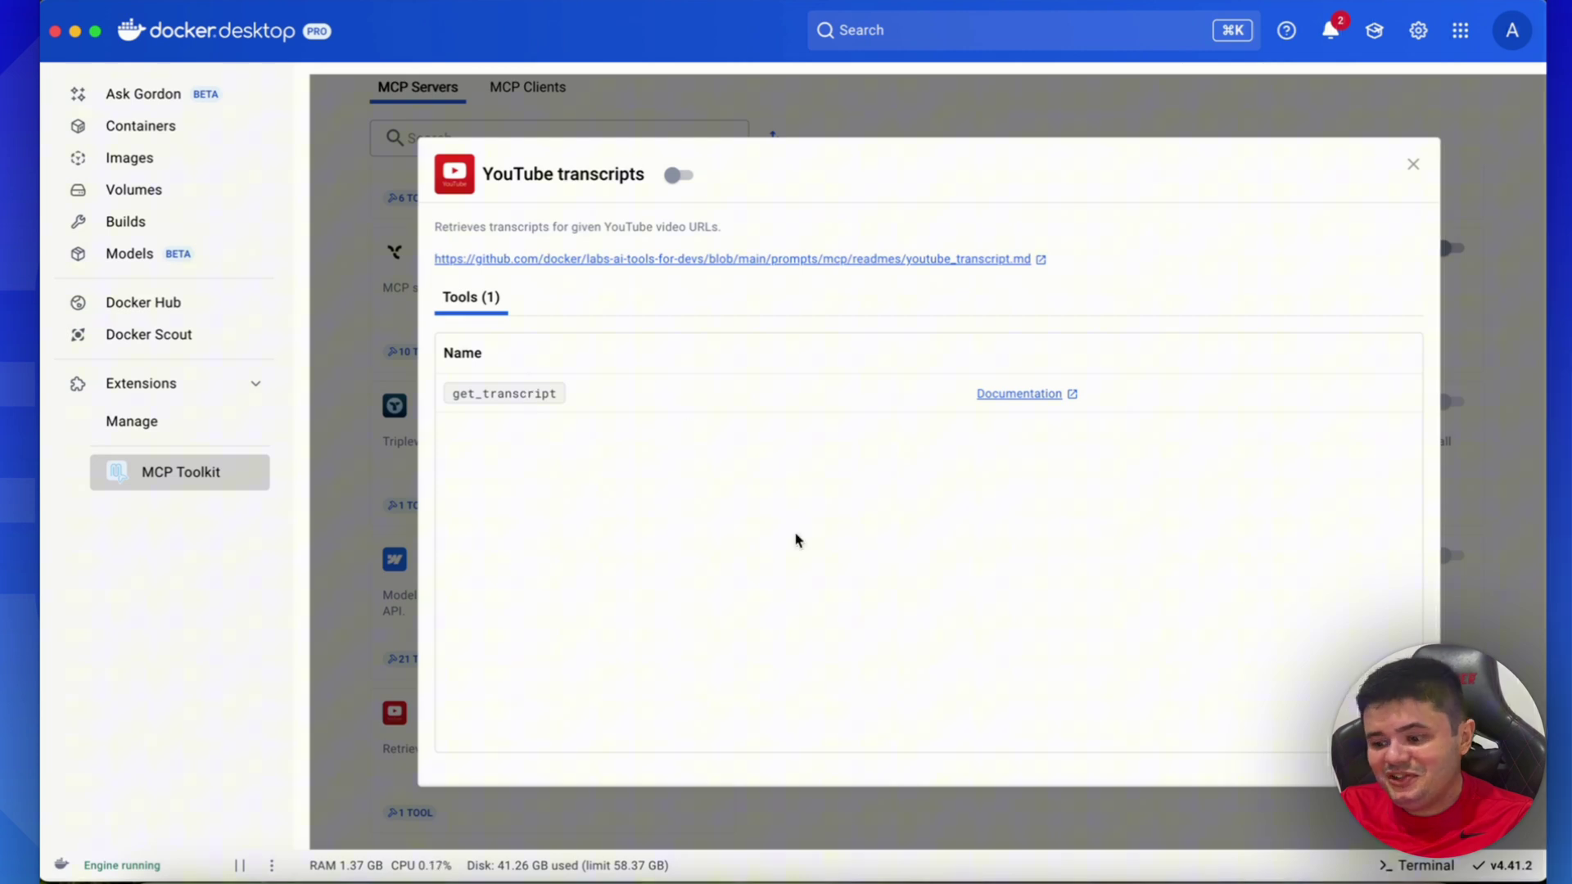
click(1081, 876)
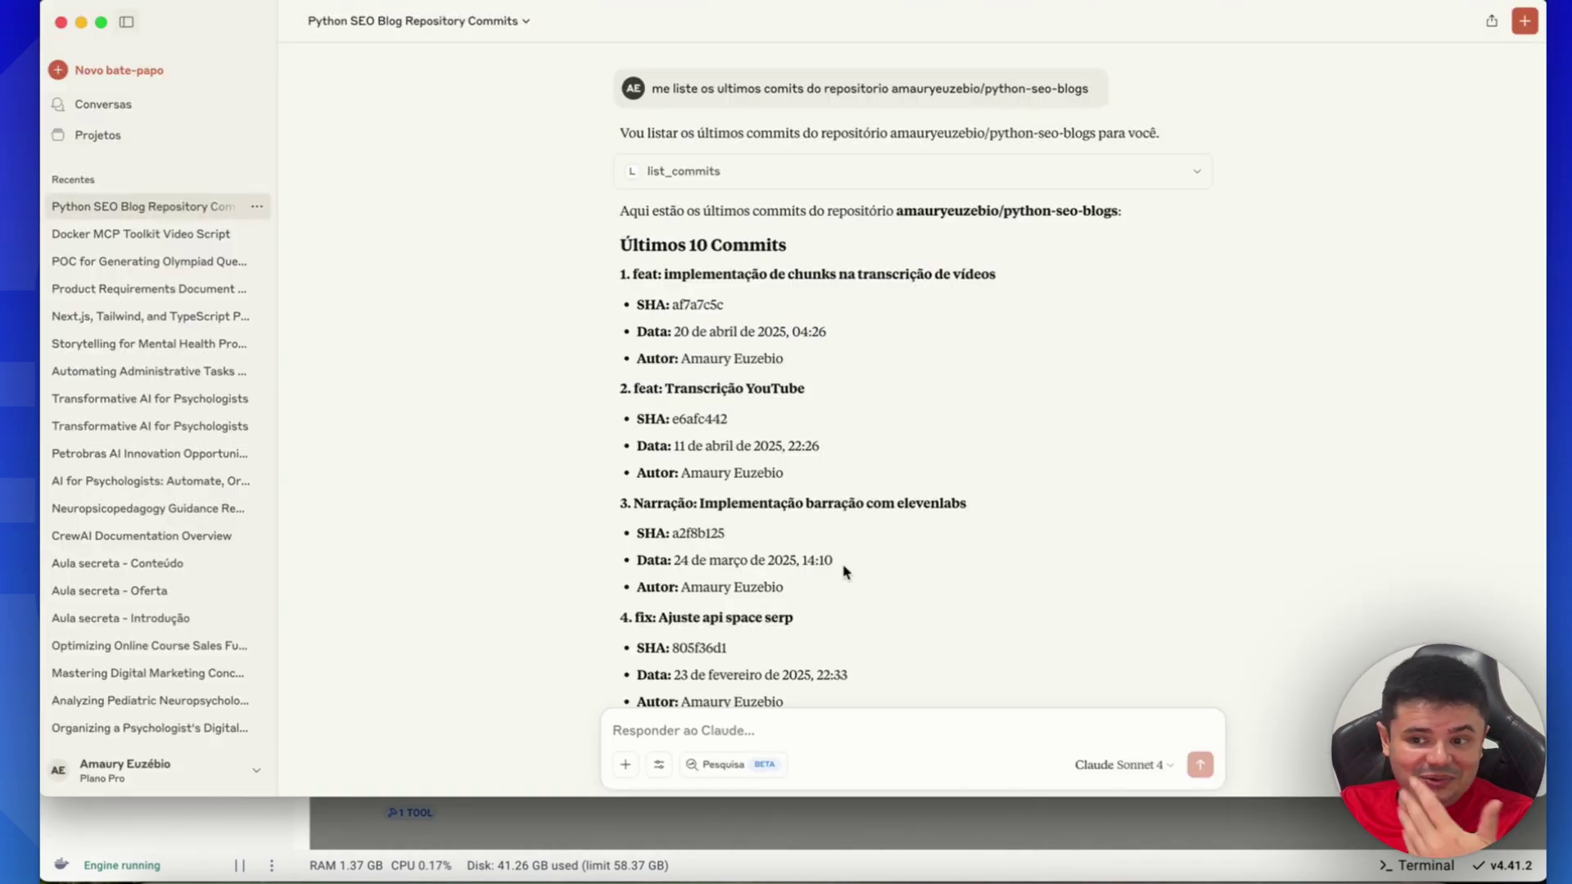
click(82, 23)
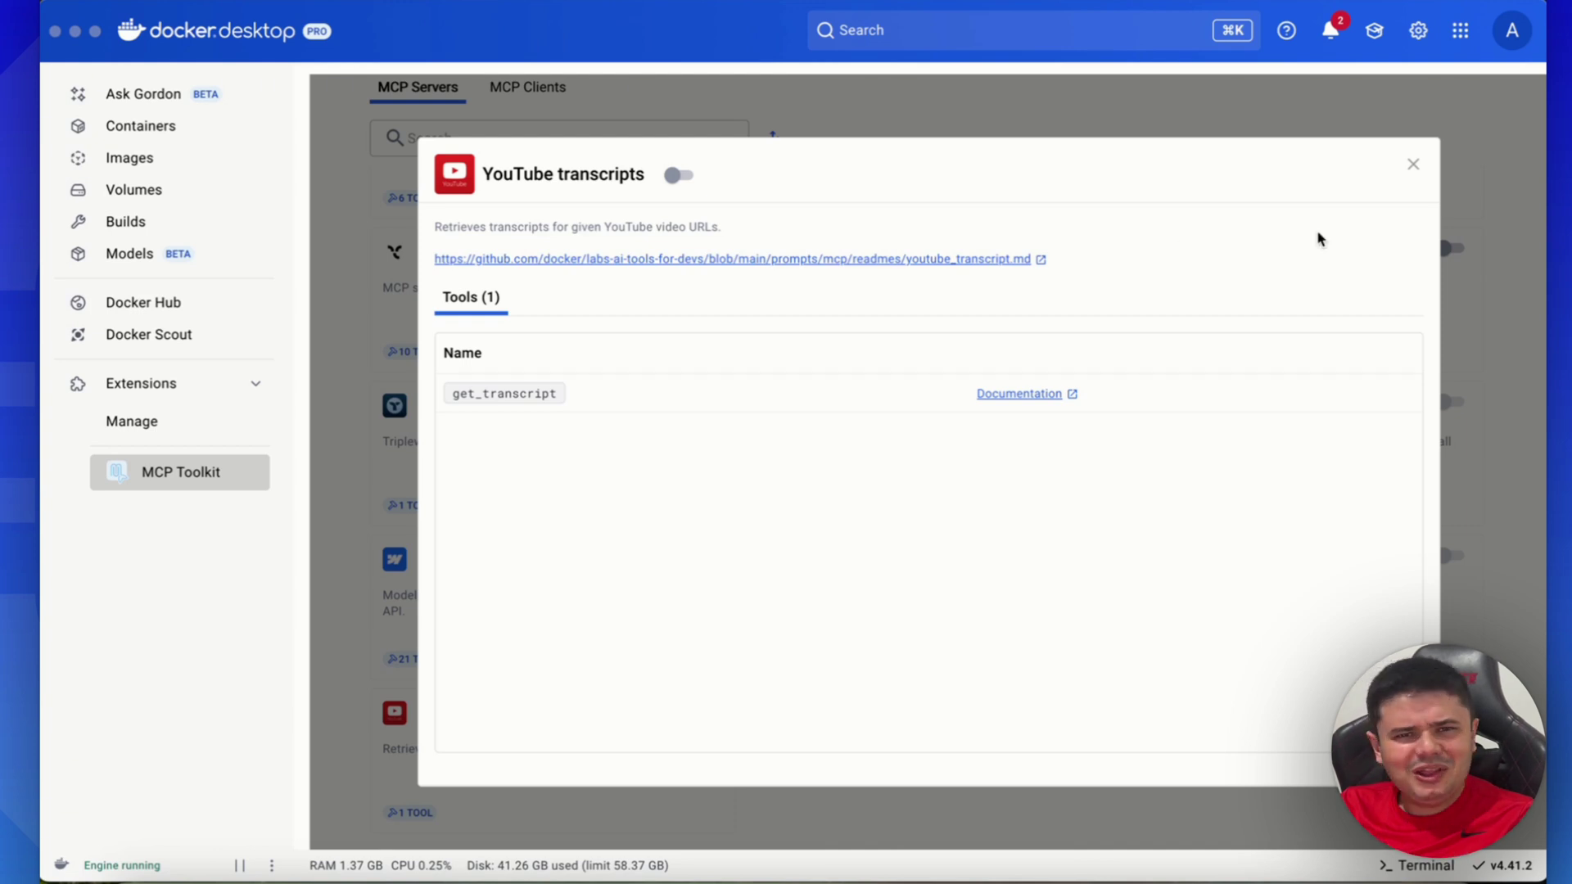
click(1412, 166)
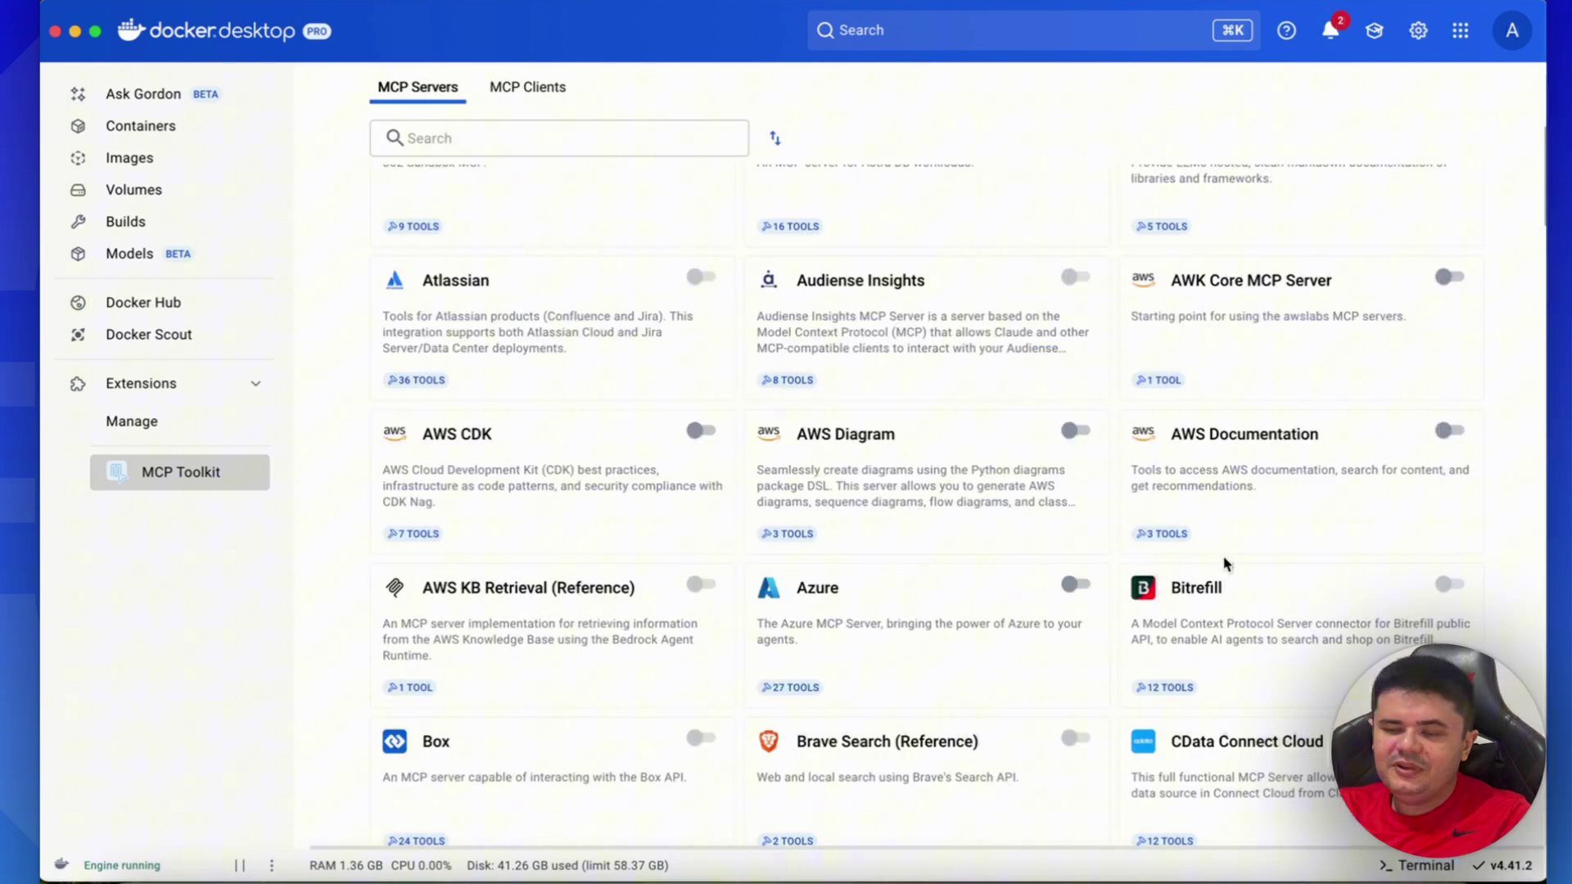